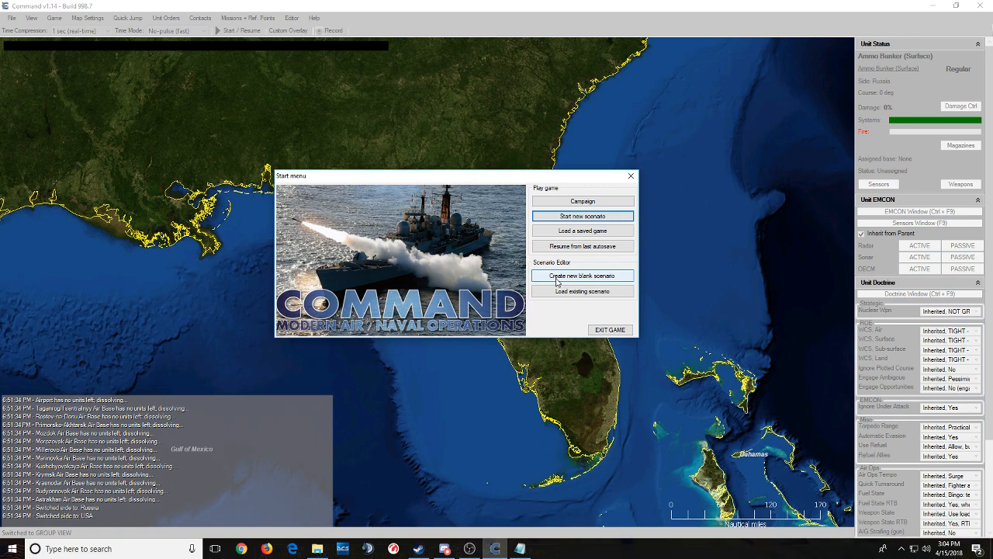
- Create a new blank scenario in the scenario editor
click(555, 281)
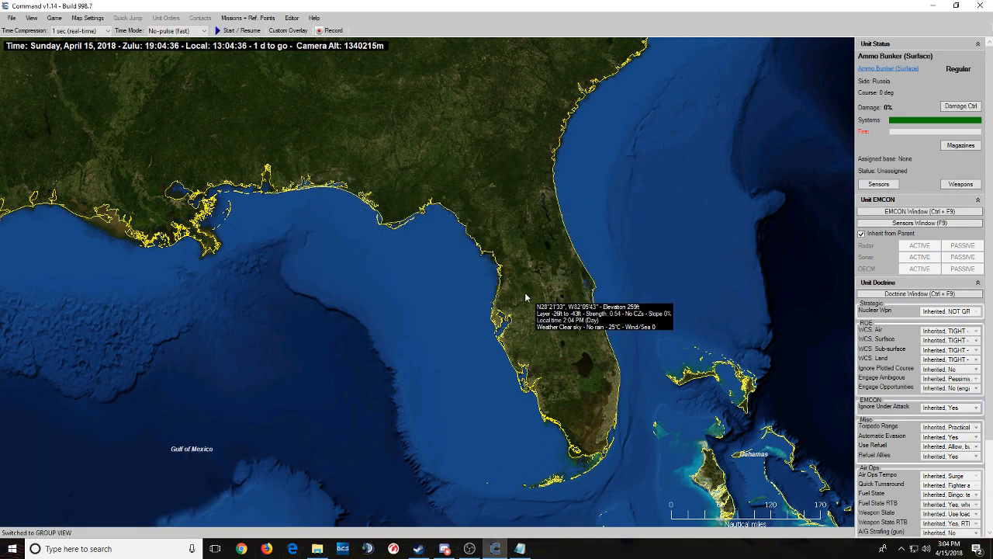
scroll(486, 318, up, 1)
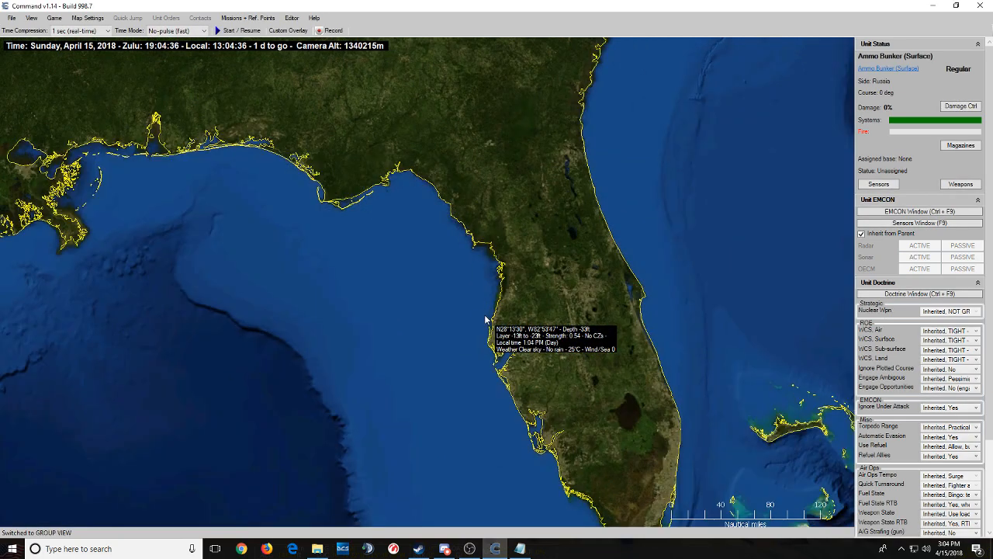
scroll(473, 312, down, 1)
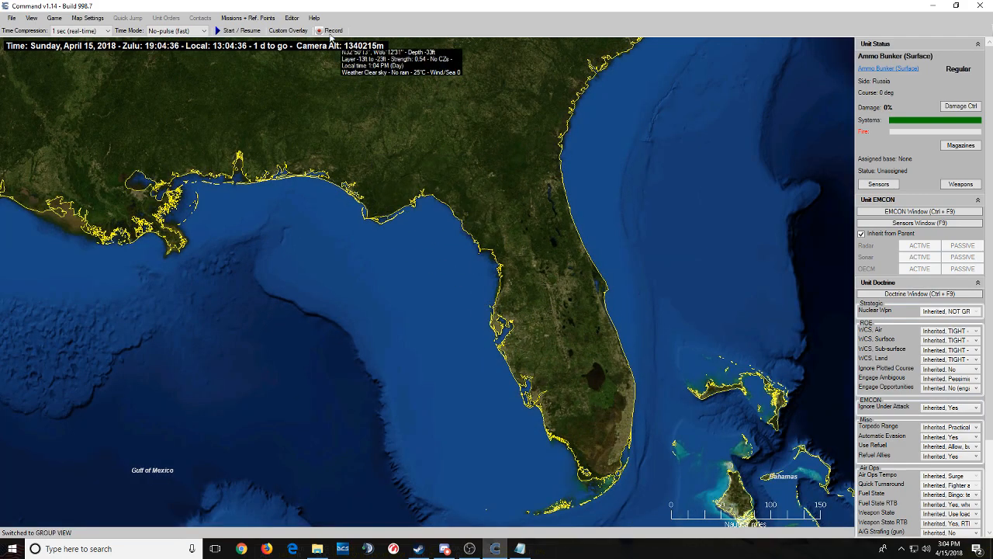
click(299, 21)
click(353, 85)
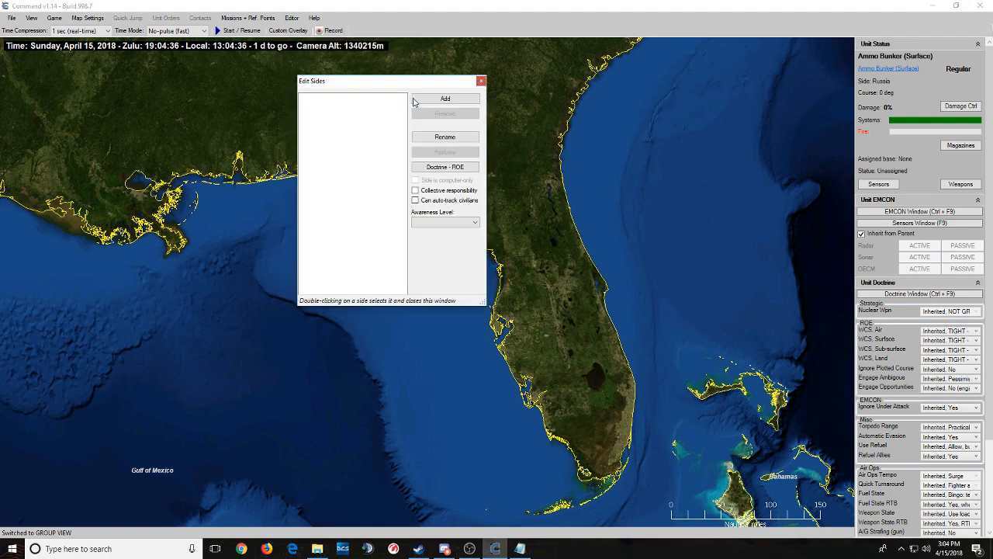
click(480, 80)
- Add two sides to the scenario, named OPFOR and BLUEFOR
click(291, 18)
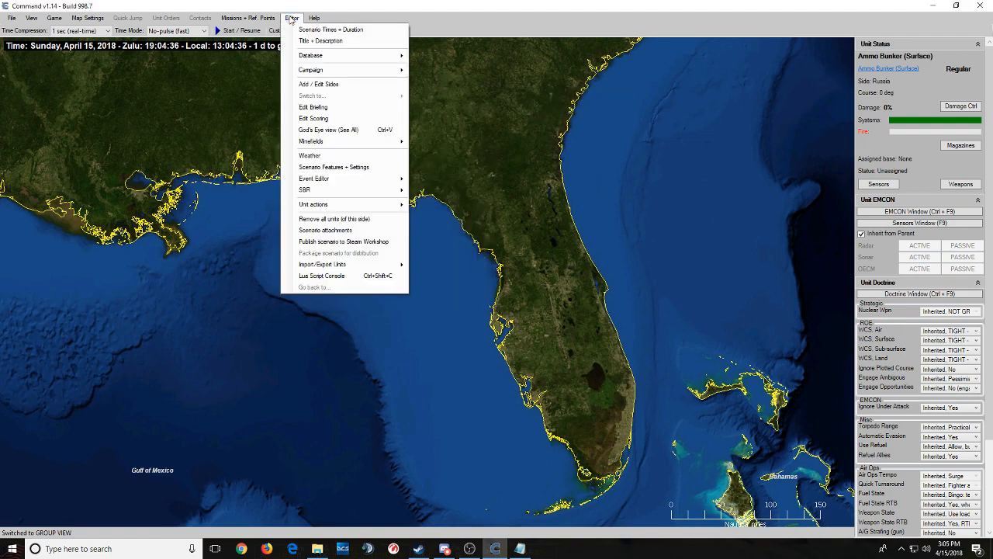
click(329, 85)
click(423, 101)
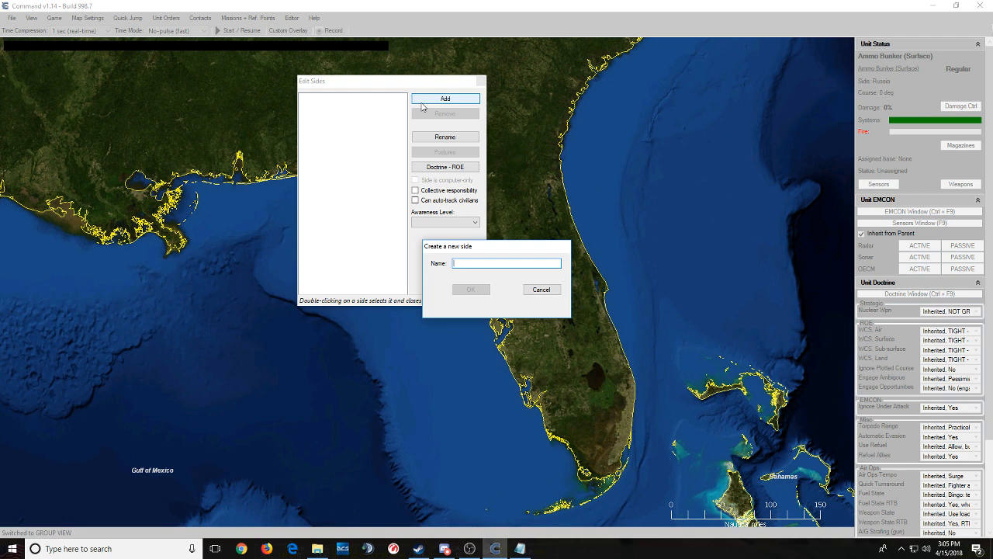
text(OPFOR)
key(Return)
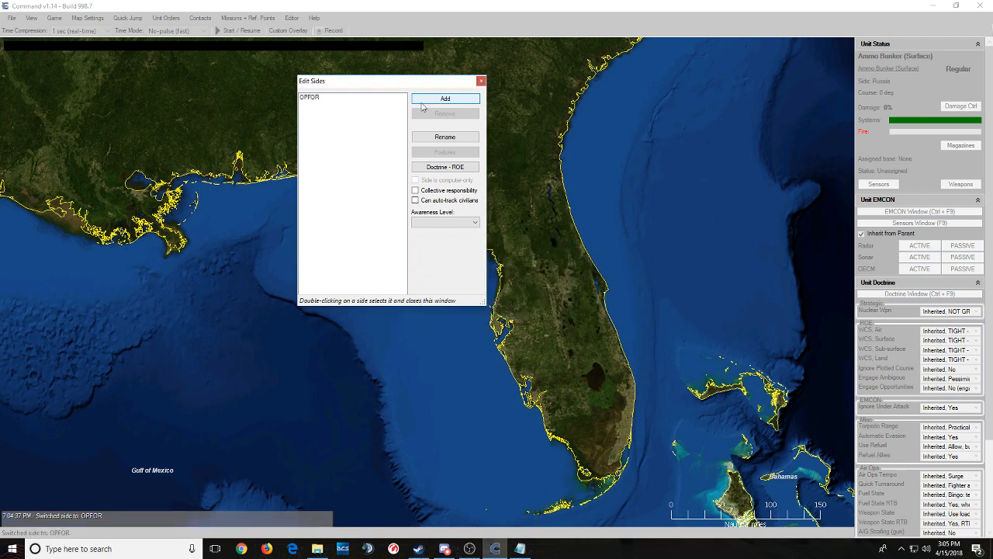
click(422, 103)
text(BLUEFOR)
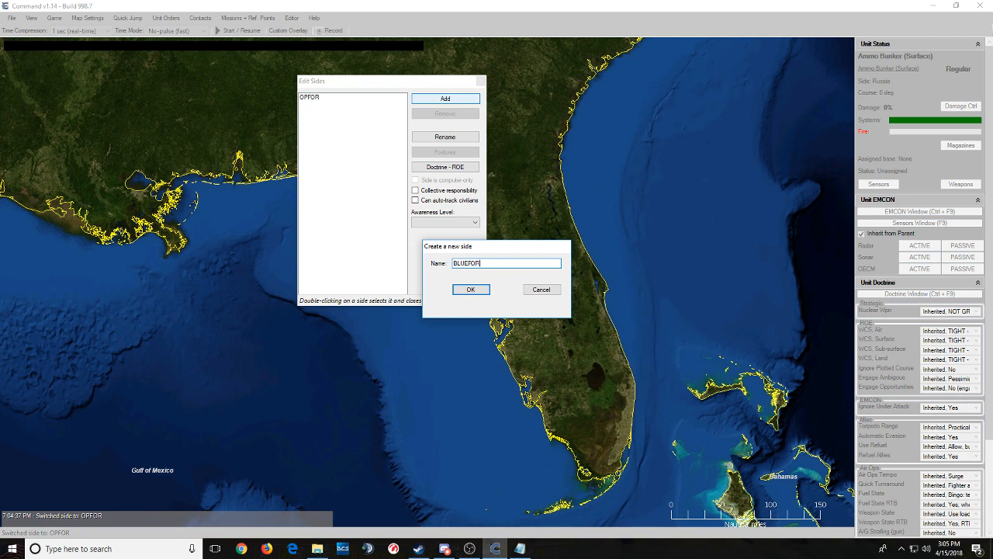
key(Return)
- Set BLUEFOR's posture so that it considers OPFOR Hostile
click(364, 98)
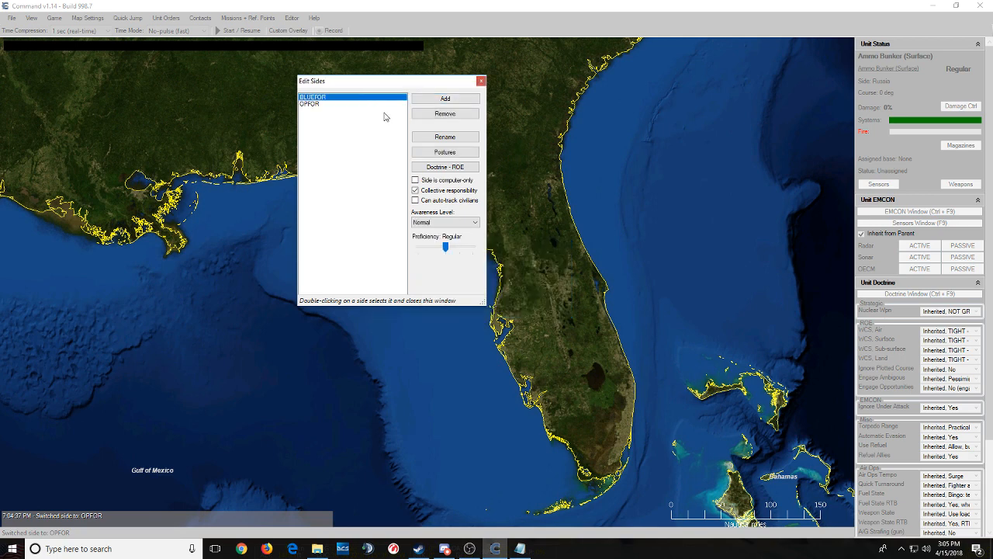
click(440, 153)
click(571, 246)
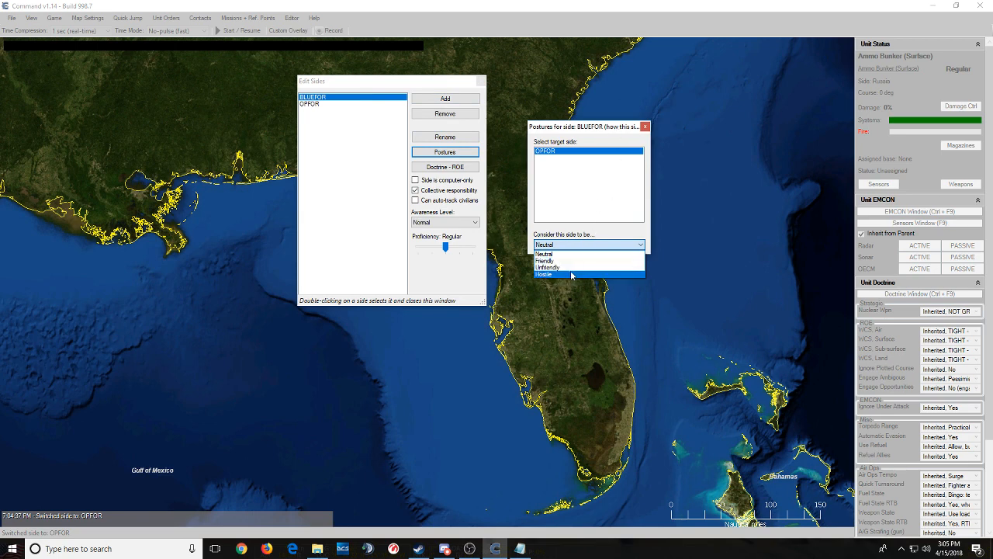
click(572, 274)
click(645, 126)
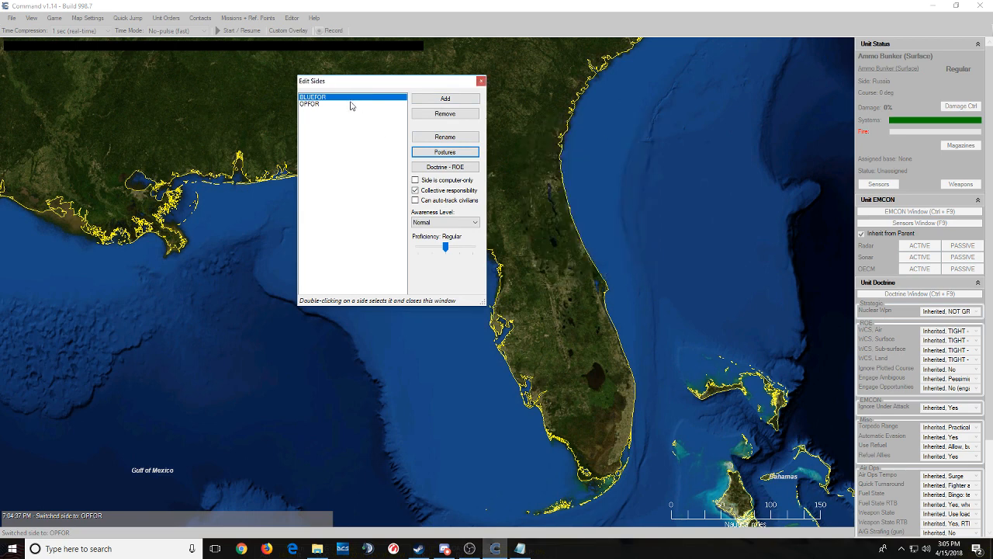
- Set OPFOR's posture so that it considers BLUEFOR Hostile
click(325, 104)
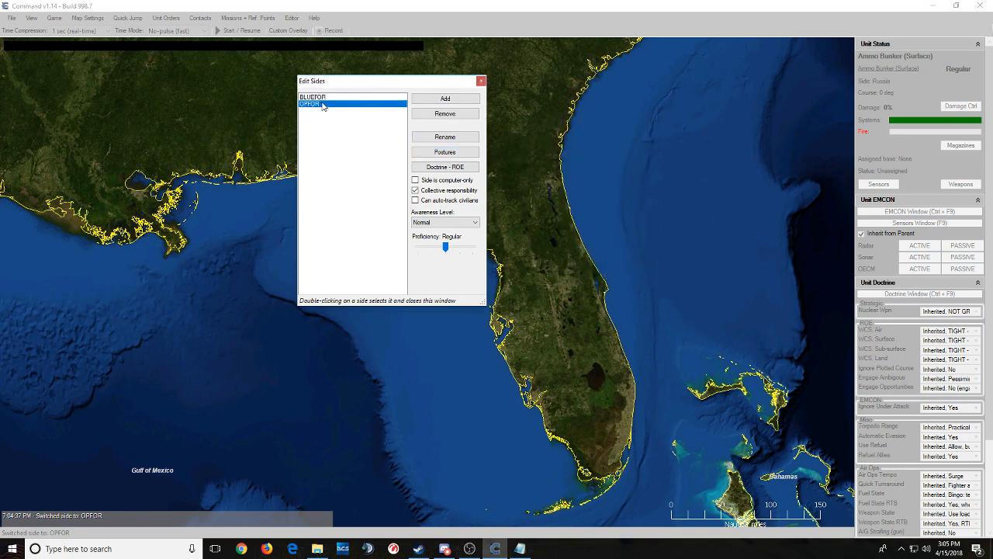
click(424, 154)
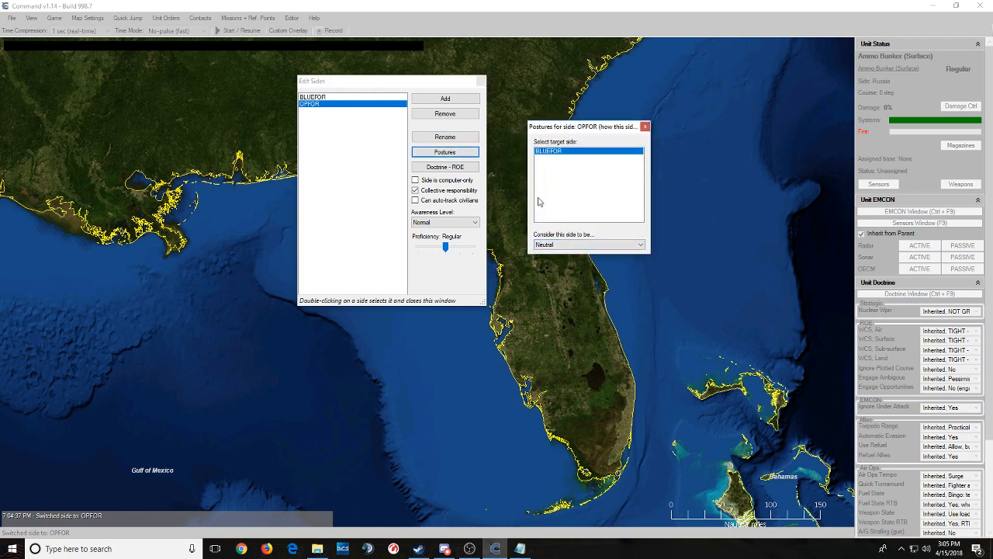
click(564, 246)
click(547, 275)
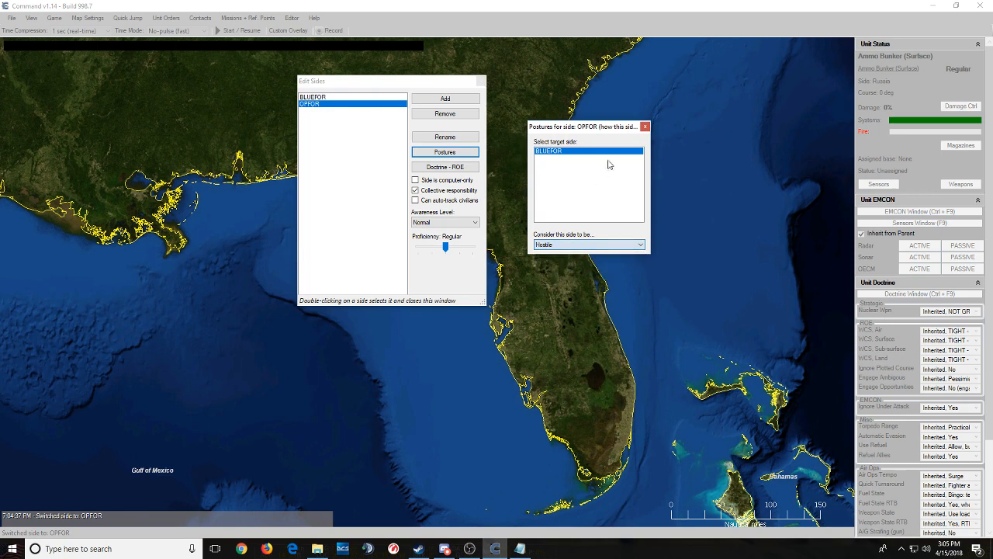
click(644, 128)
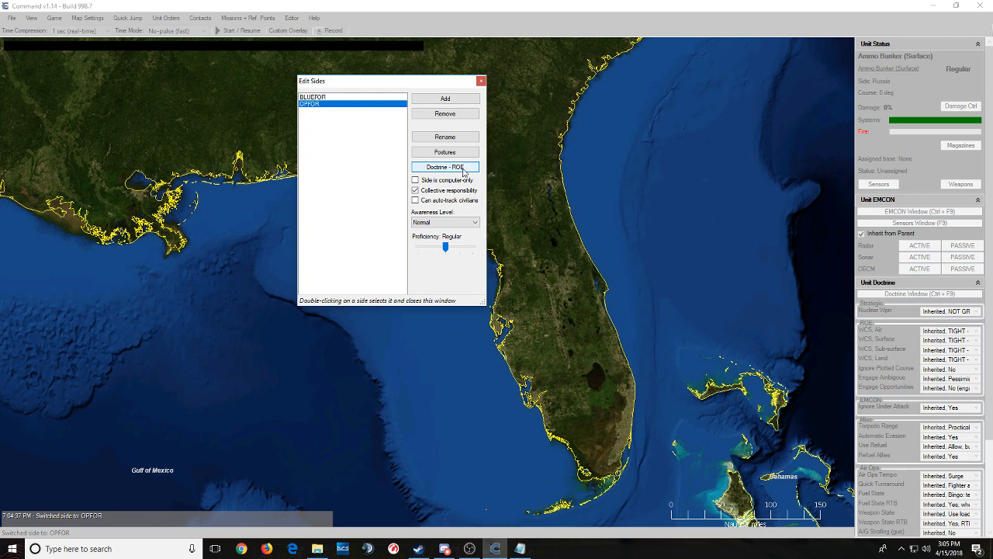
- Review the general doctrine and rules of engagement settings for the BLUEFOR side
click(340, 97)
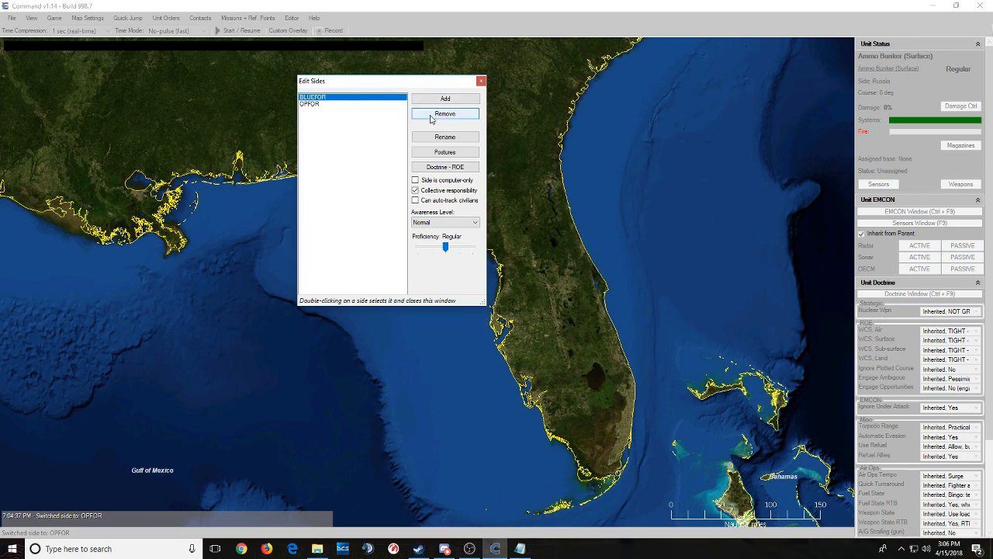
click(437, 168)
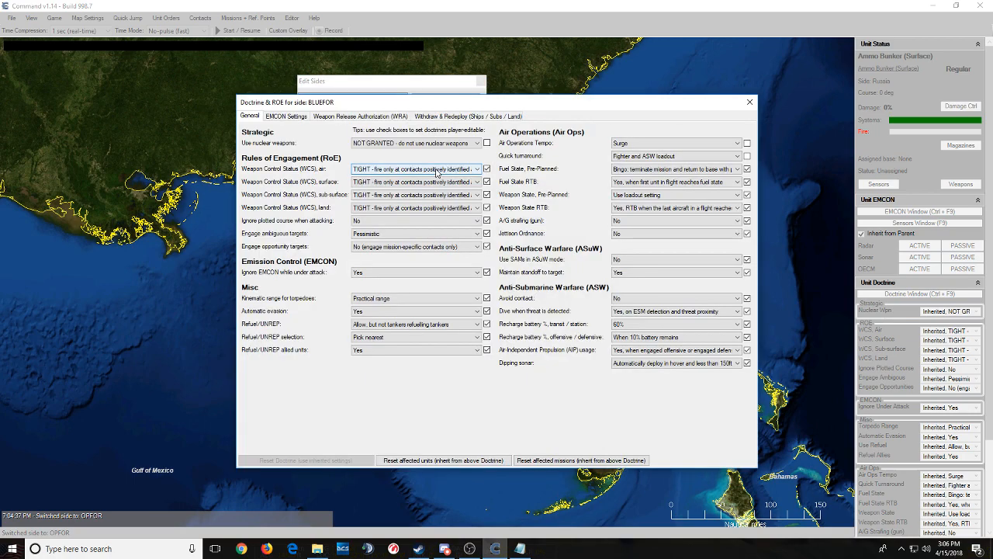
click(750, 103)
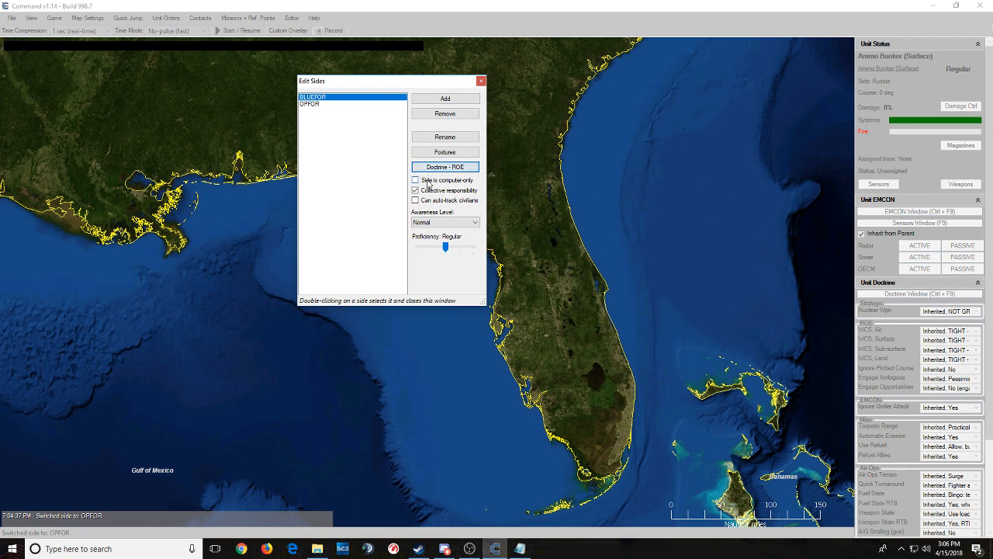
- Make OPFOR a computer-only side and look through its awareness level options, keeping Normal
click(324, 104)
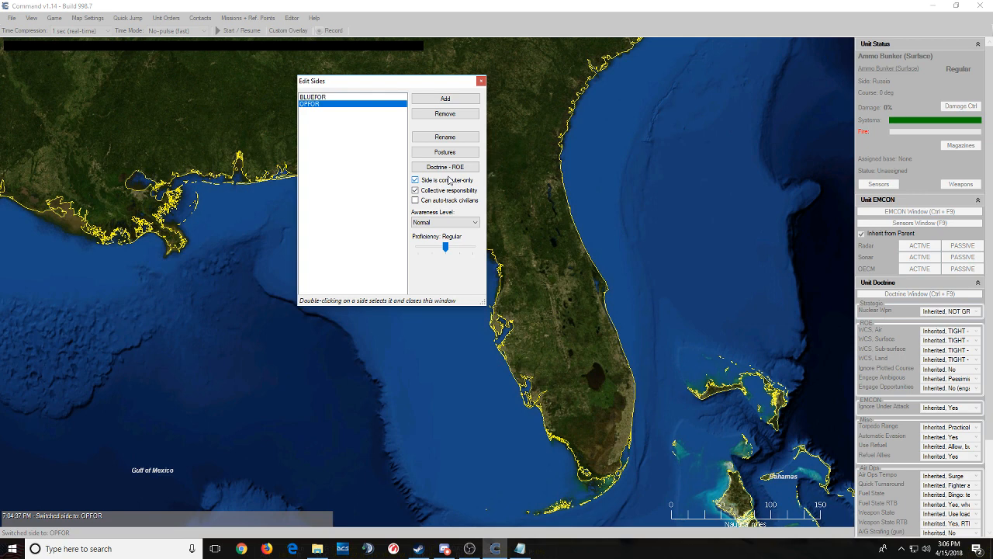
click(429, 222)
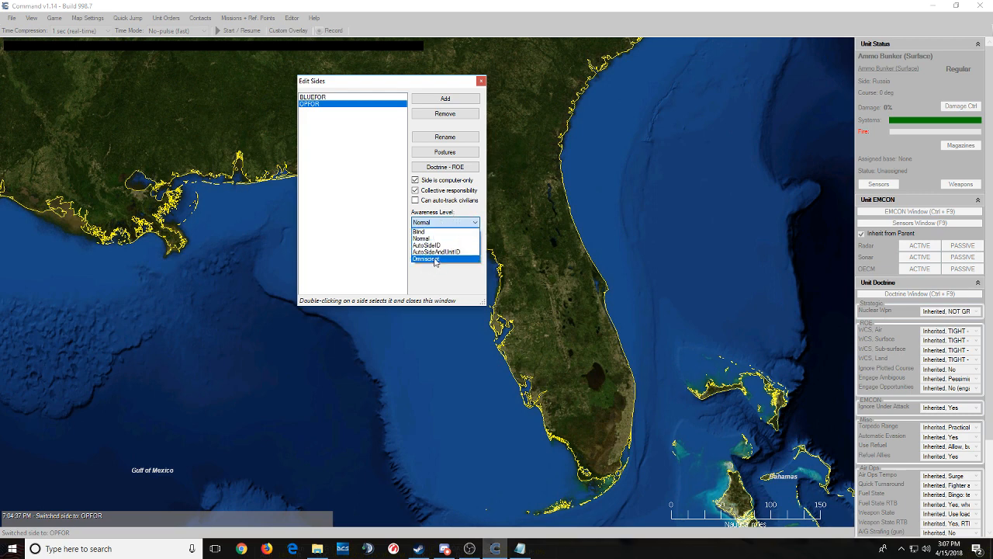
click(458, 224)
- Try out different proficiency levels for OPFOR and BLUEFOR, and set both sides back to Regular
click(446, 247)
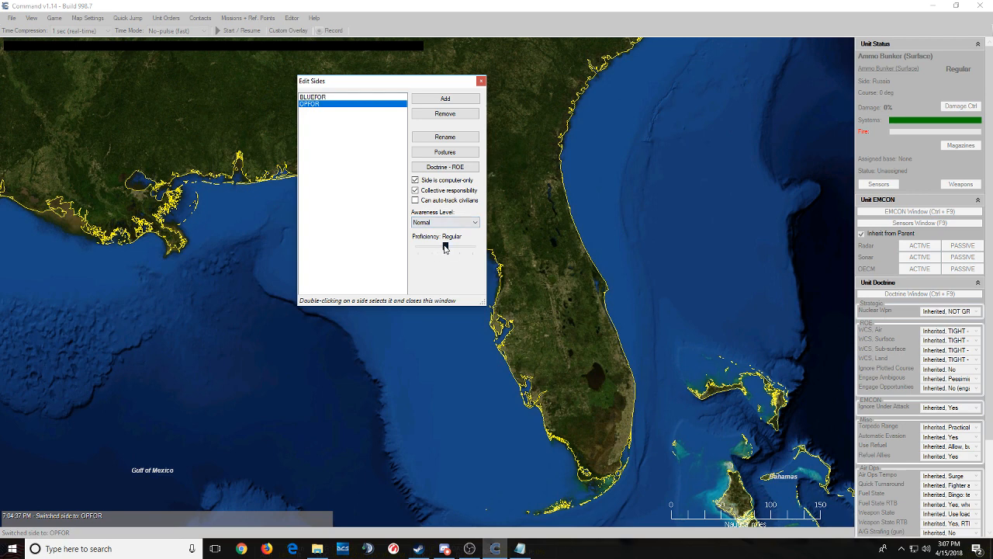
drag(445, 247, 455, 249)
click(338, 98)
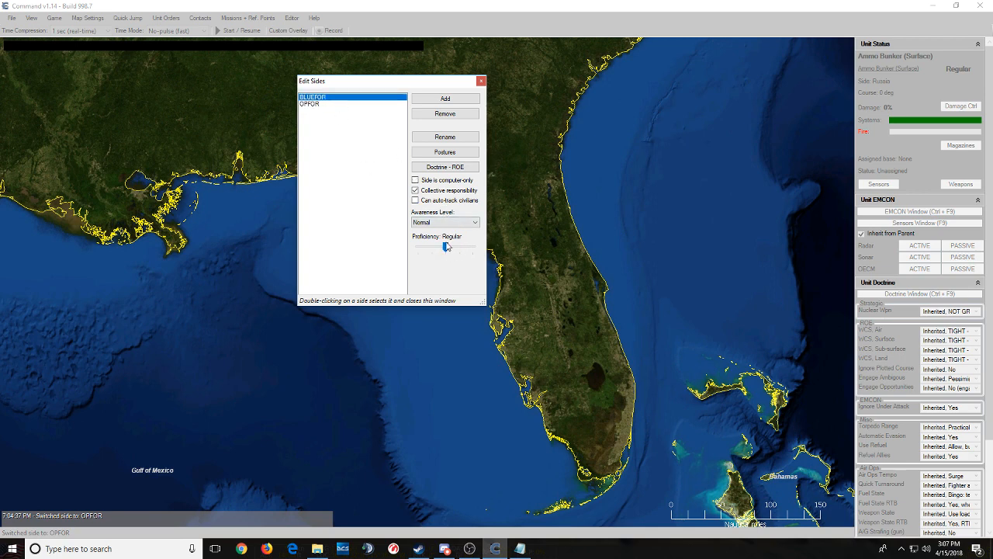
drag(446, 247, 432, 247)
drag(432, 247, 484, 248)
drag(473, 249, 446, 249)
click(321, 104)
drag(459, 247, 450, 249)
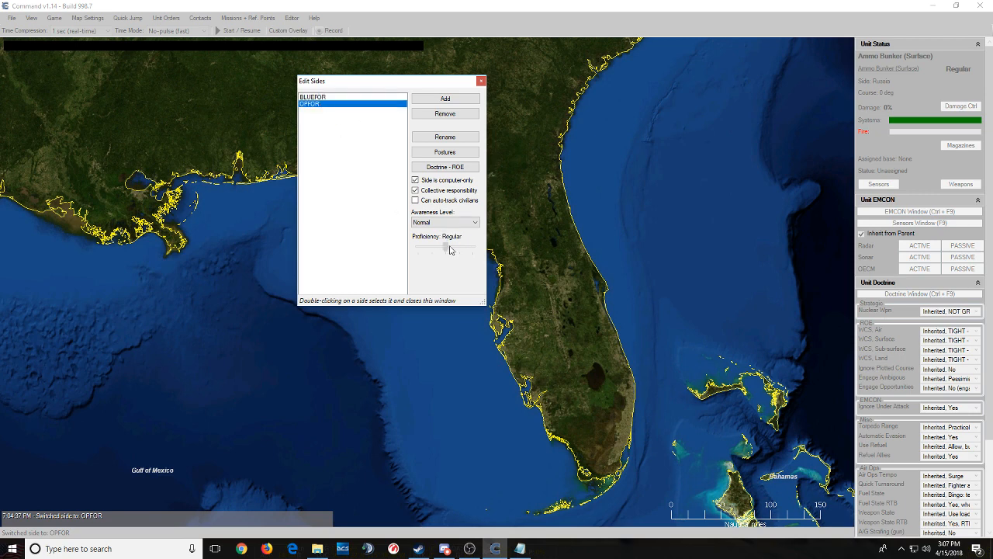
- Make OPFOR the active side and leave the side editor
click(350, 98)
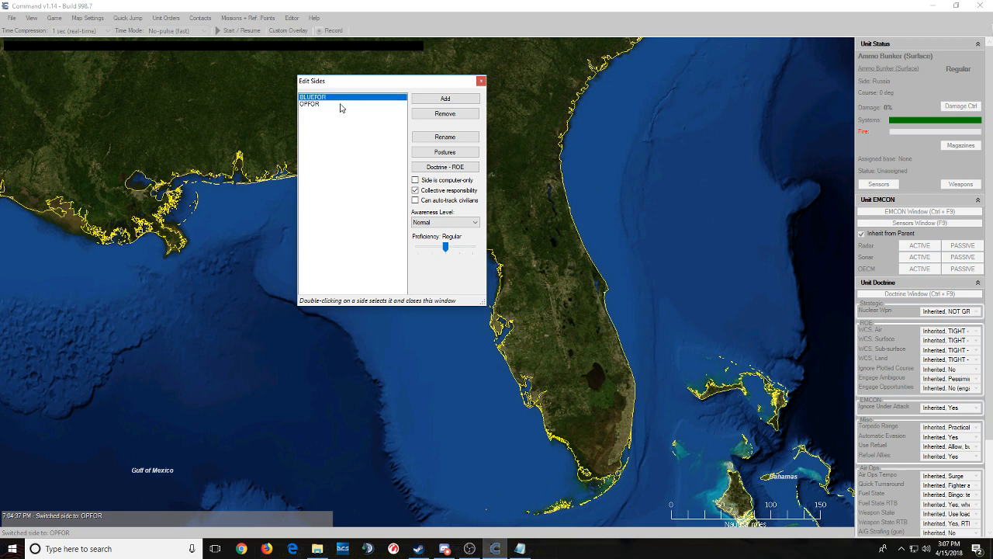
double_click(339, 104)
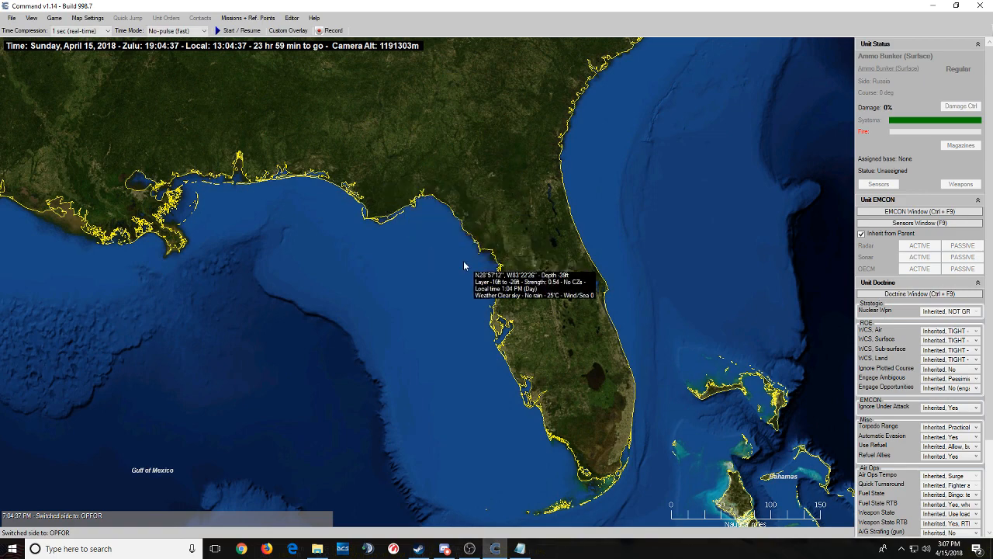
scroll(372, 159, down, 1)
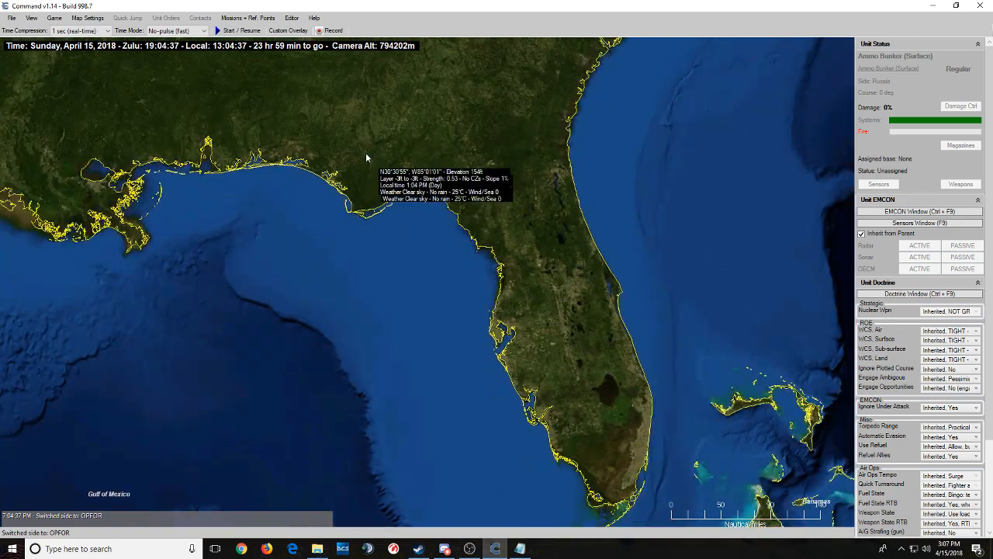
- Start loading units/groups from file and expand the ImportExport folder under Main
click(293, 18)
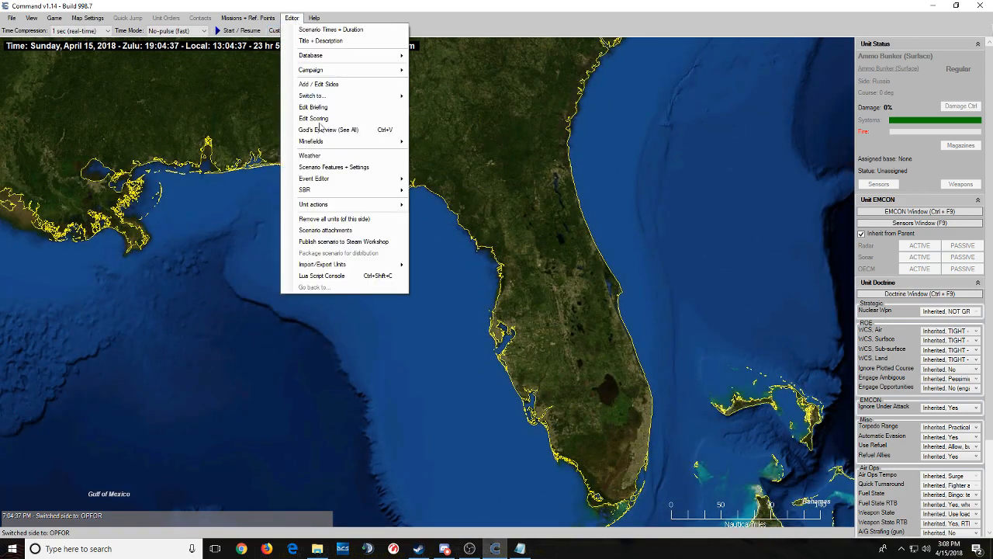
mouse_move(378, 266)
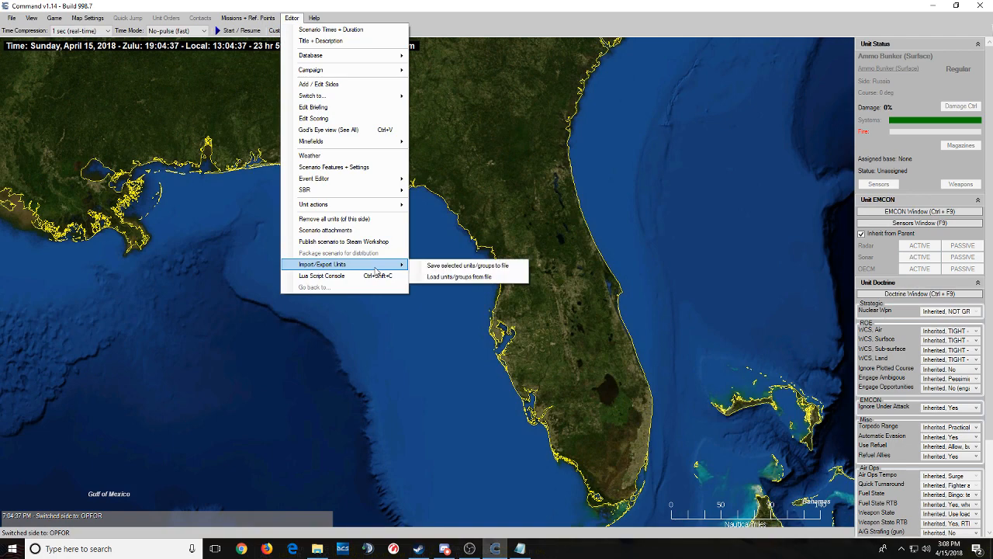
click(452, 277)
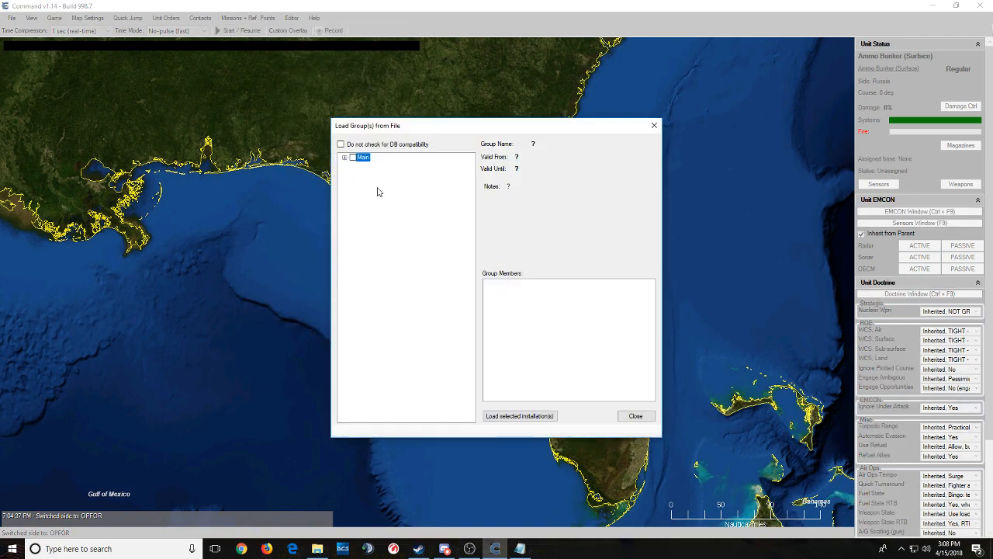
drag(392, 133, 418, 84)
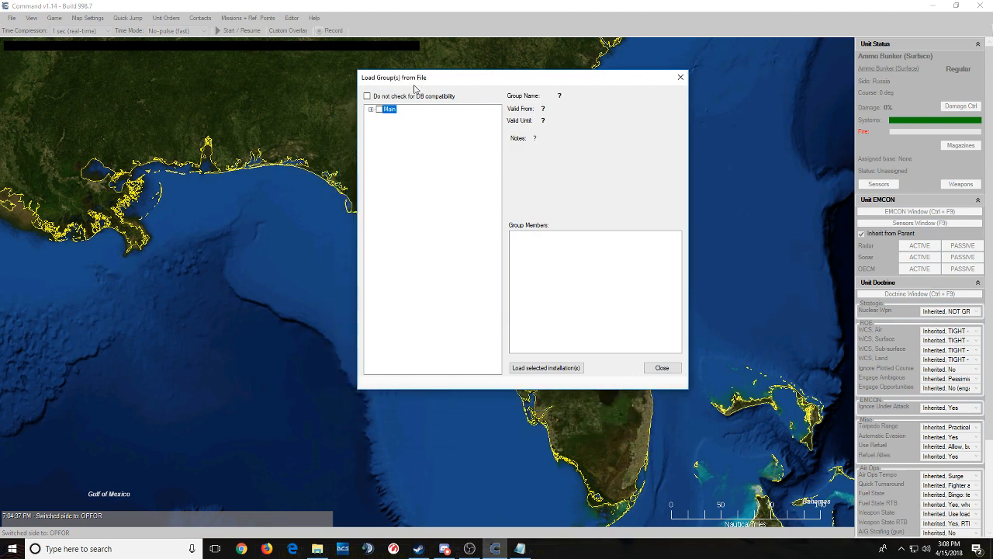
click(371, 110)
click(381, 118)
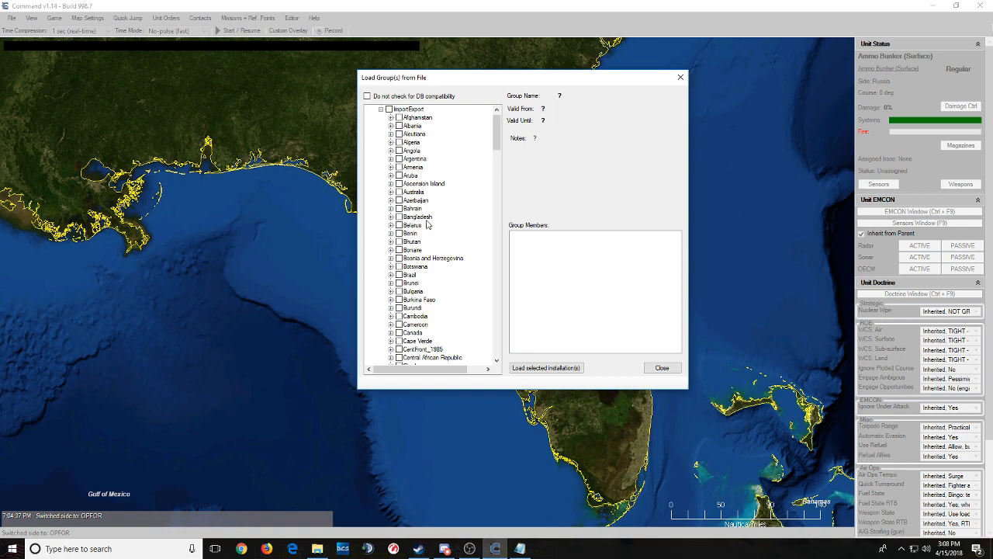
- Find the US folder in the ImportExport list and expand it to show its states and groups
scroll(431, 227, down, 11)
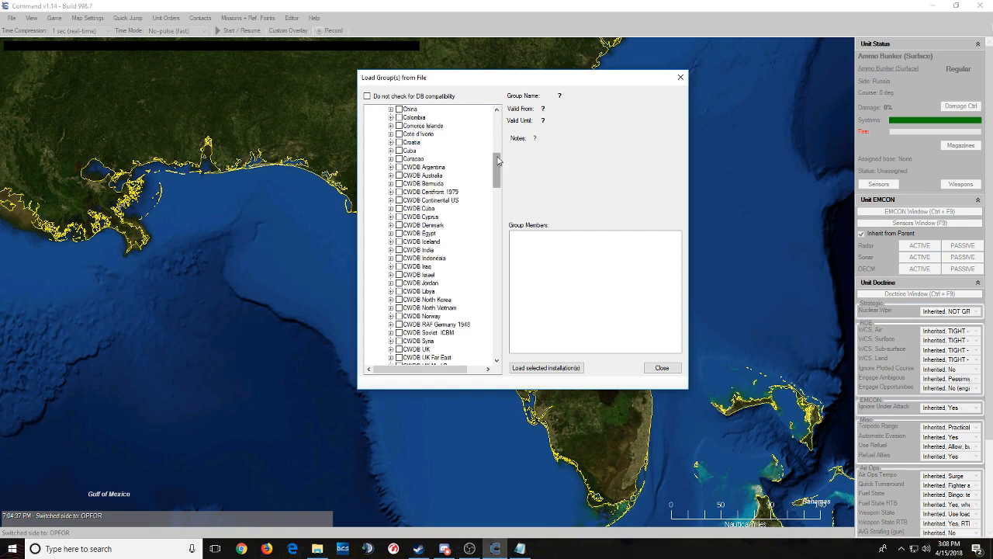
drag(498, 160, 496, 334)
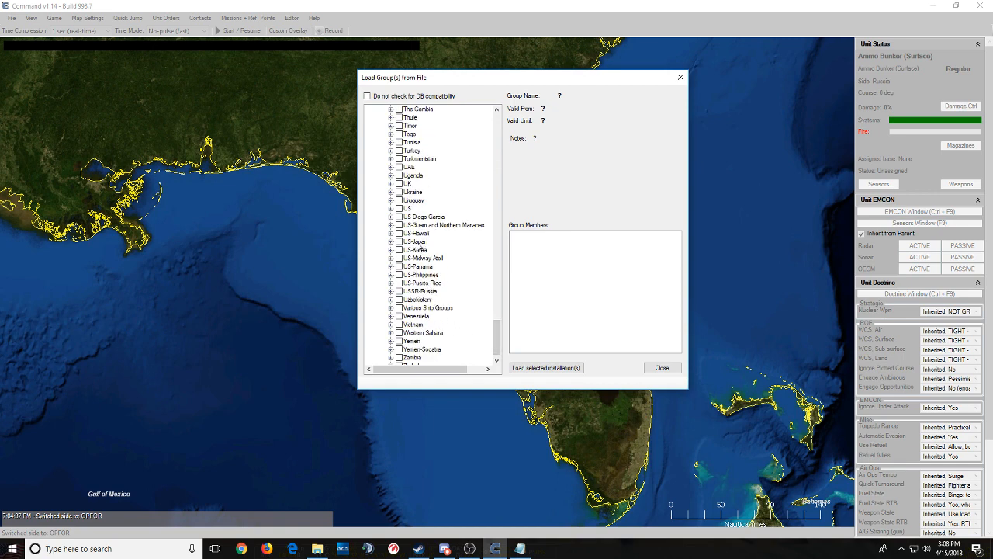
click(424, 217)
click(407, 208)
scroll(448, 225, down, 1)
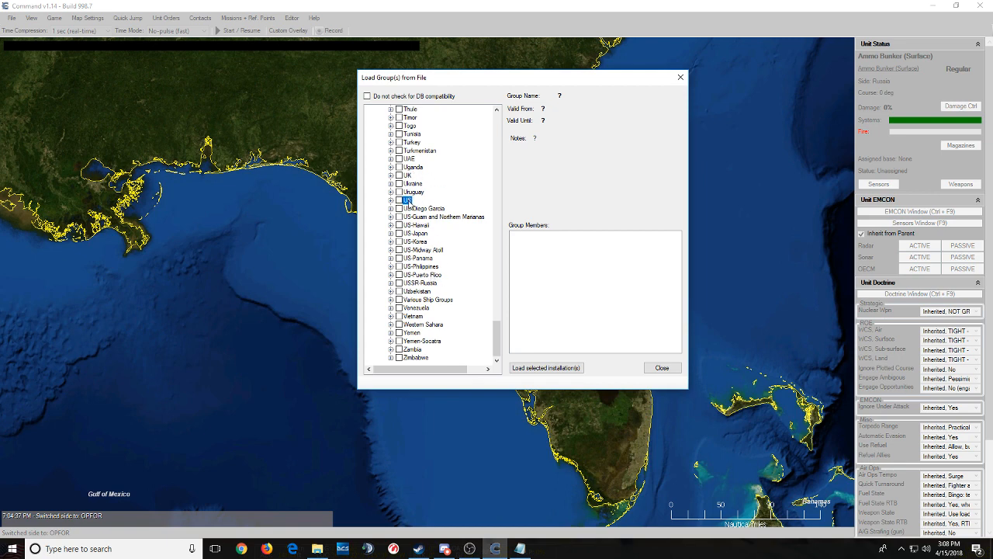
double_click(407, 201)
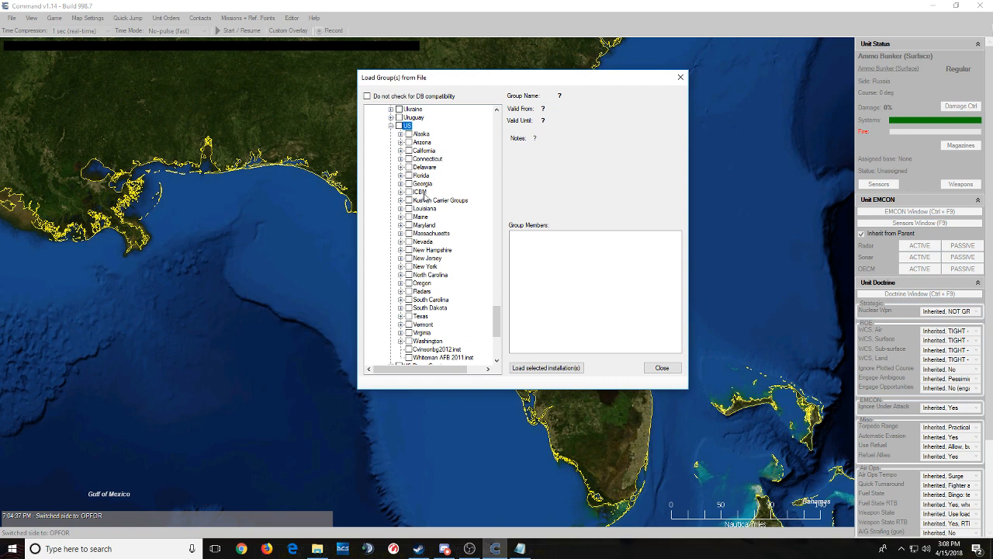
- Expand the Florida folder in the US list and show the details of Eglin AFB 2012.inst
scroll(436, 207, down, 5)
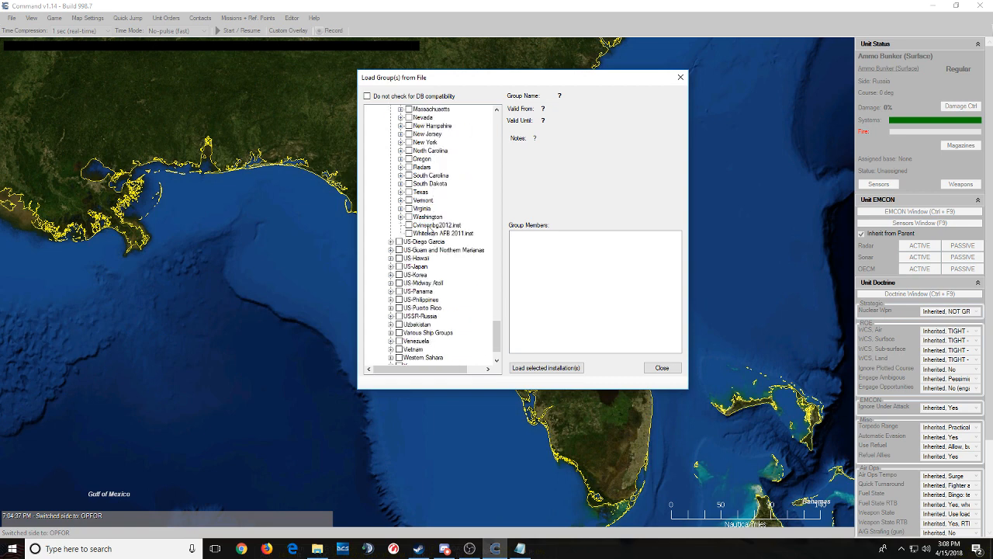
scroll(424, 190, up, 3)
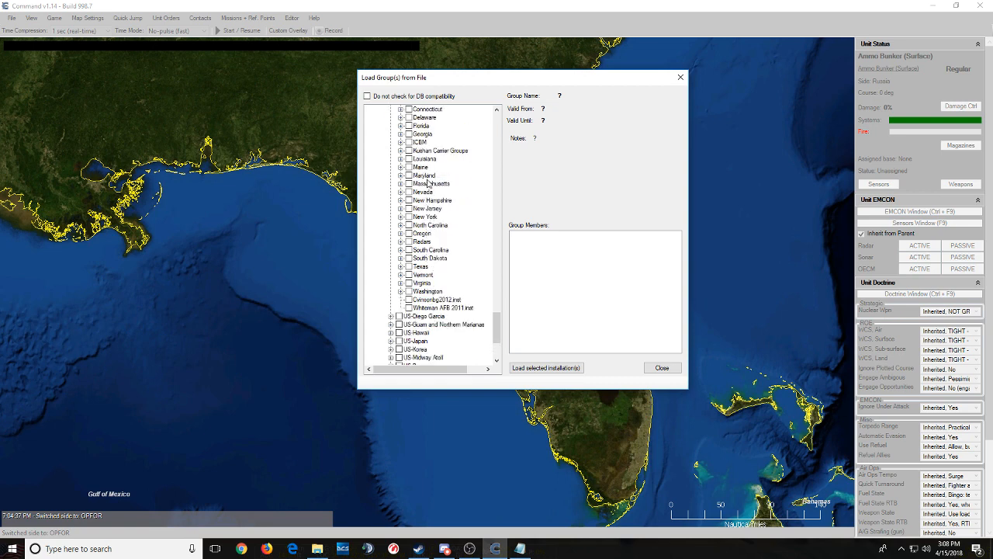
scroll(427, 183, up, 3)
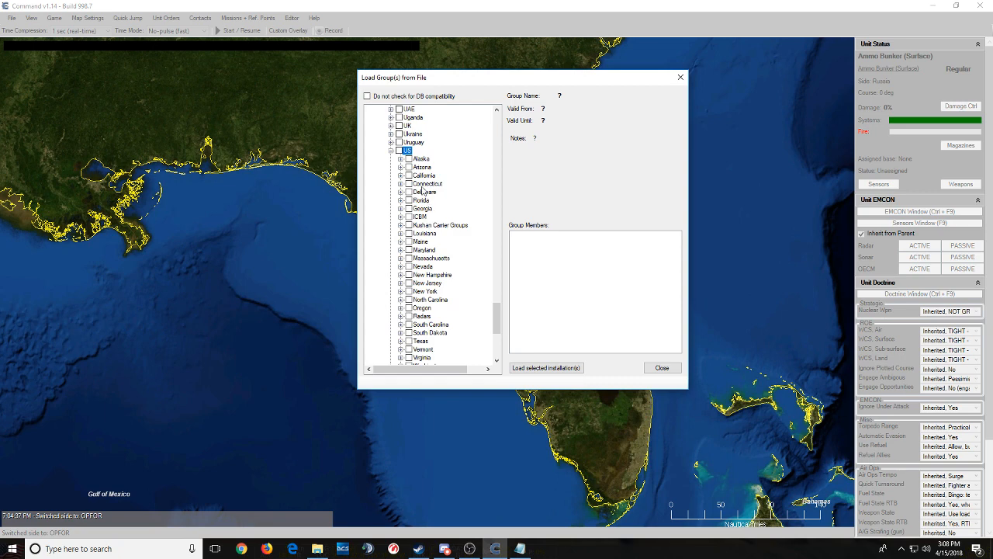
double_click(422, 201)
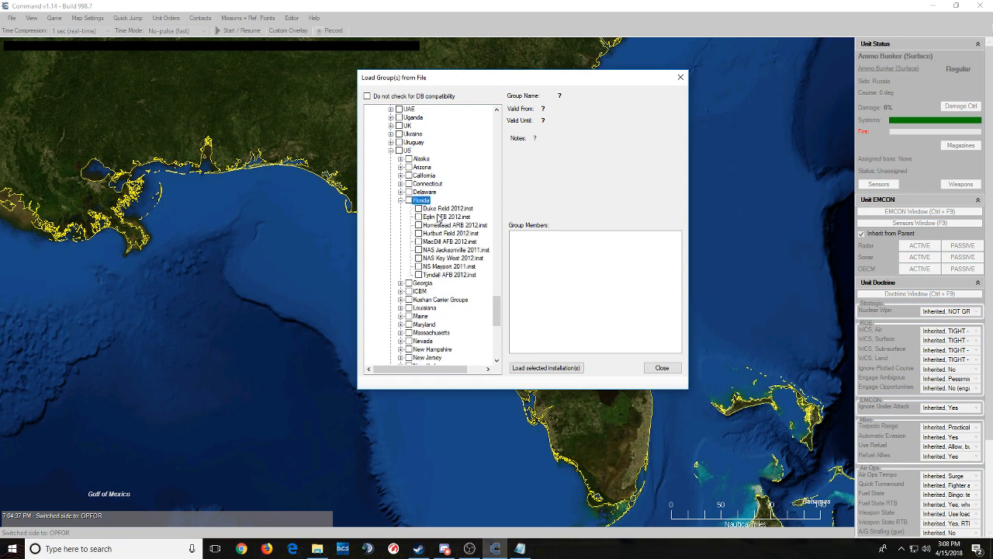
click(440, 210)
click(442, 218)
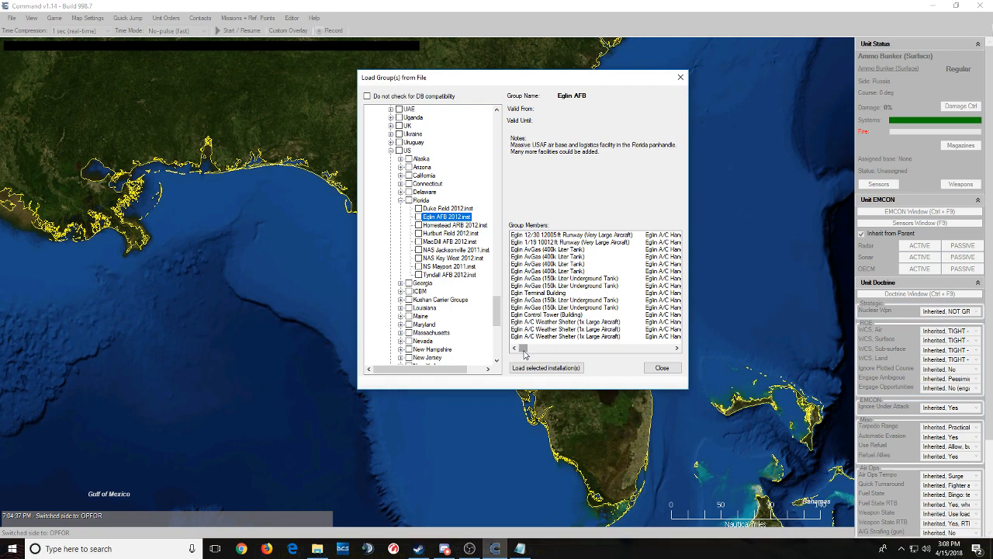
- Look through the group members of the Eglin AFB installation, from the runways to the runway access points
mouse_move(524, 351)
mouse_down()
mouse_move(541, 350)
mouse_move(511, 347)
mouse_up()
drag(523, 348, 564, 347)
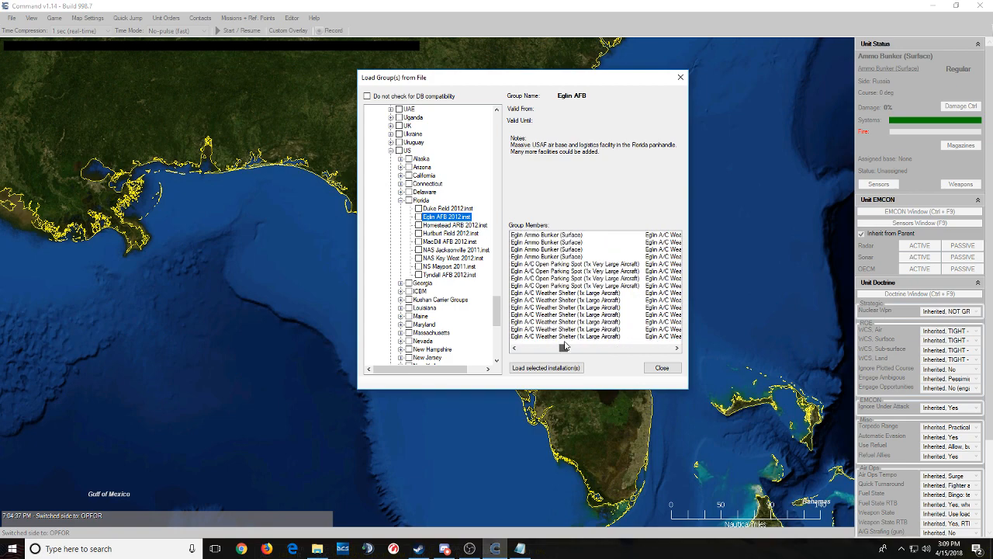
drag(563, 347, 660, 351)
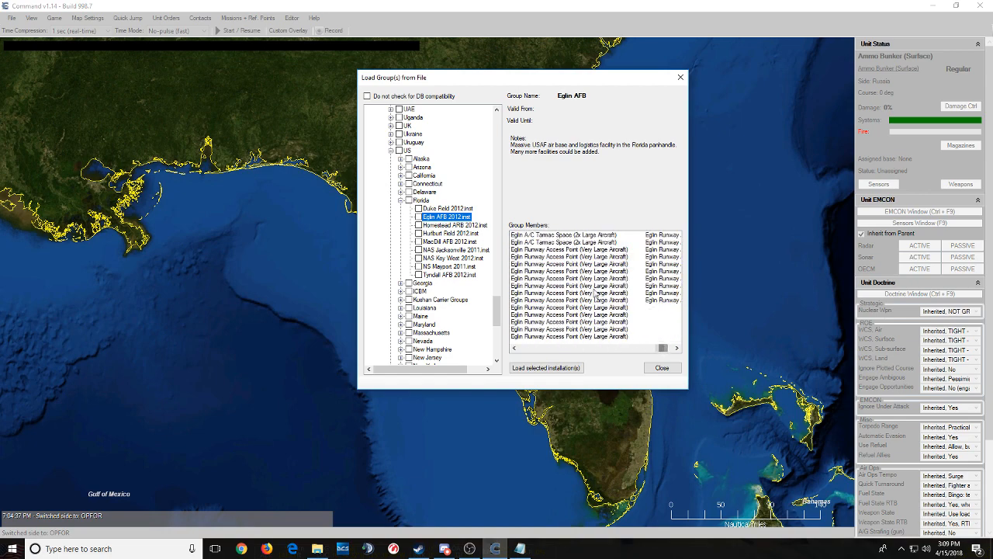
click(584, 249)
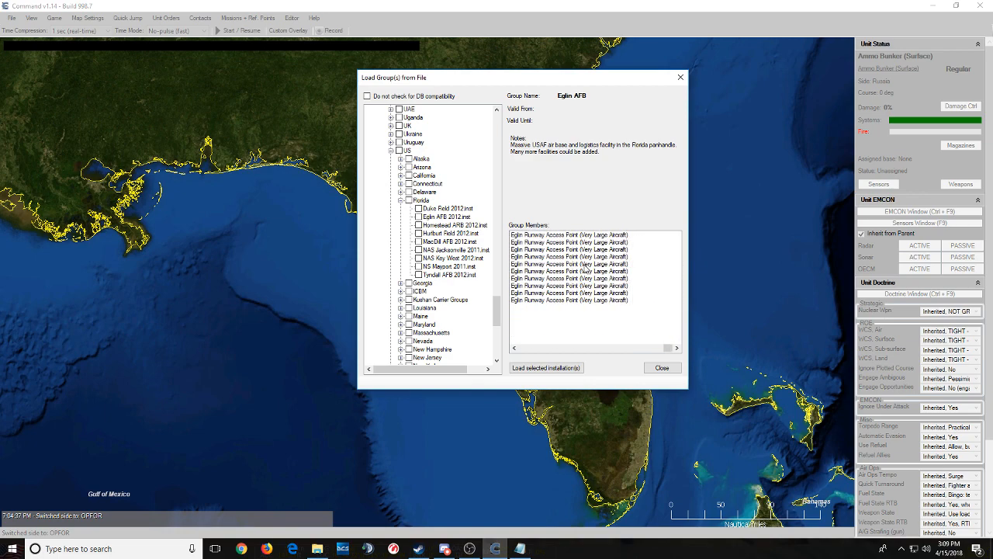
scroll(585, 268, up, 3)
scroll(585, 268, down, 3)
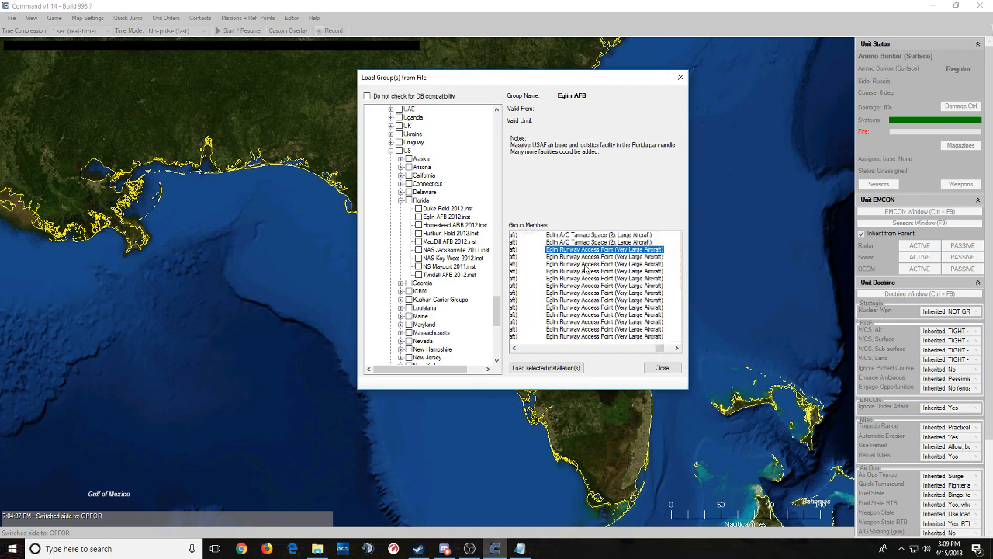
scroll(575, 298, up, 3)
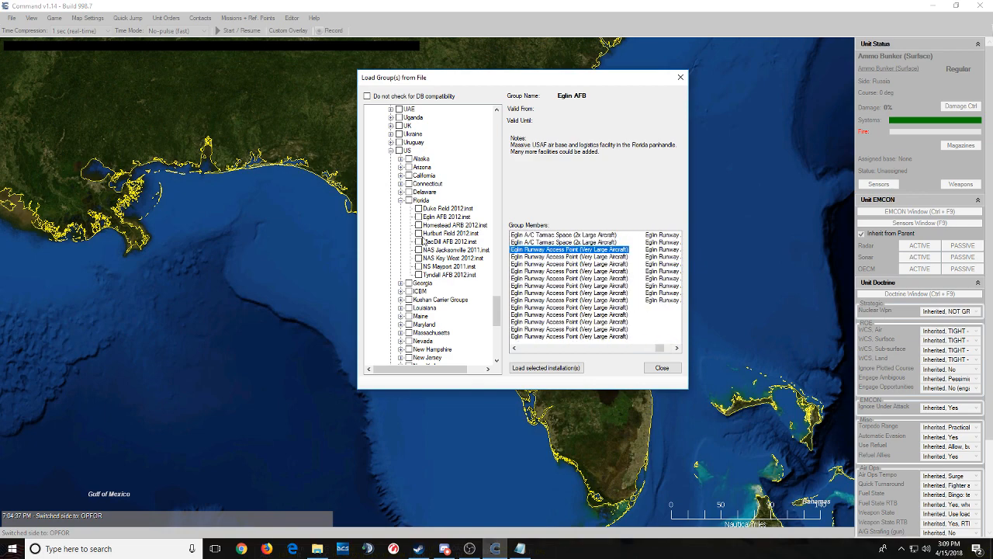
- Load only the Eglin AFB 2012.inst installation into the scenario and close the group loading dialog
click(440, 218)
click(419, 217)
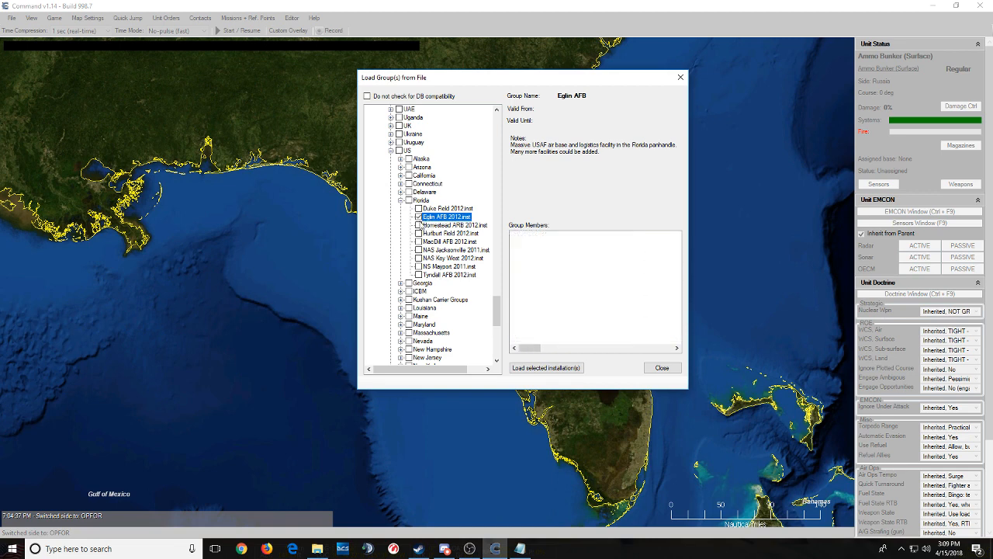
click(547, 369)
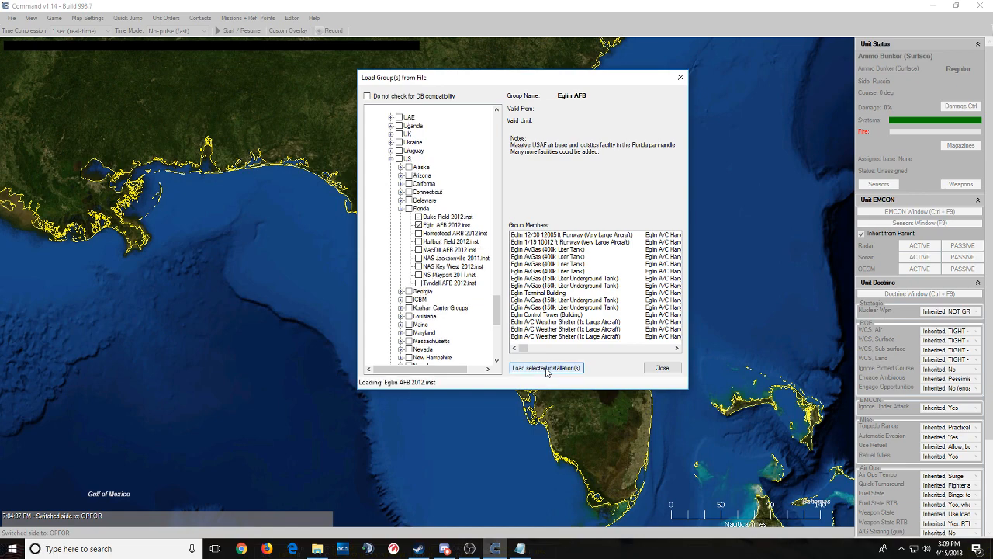
click(661, 367)
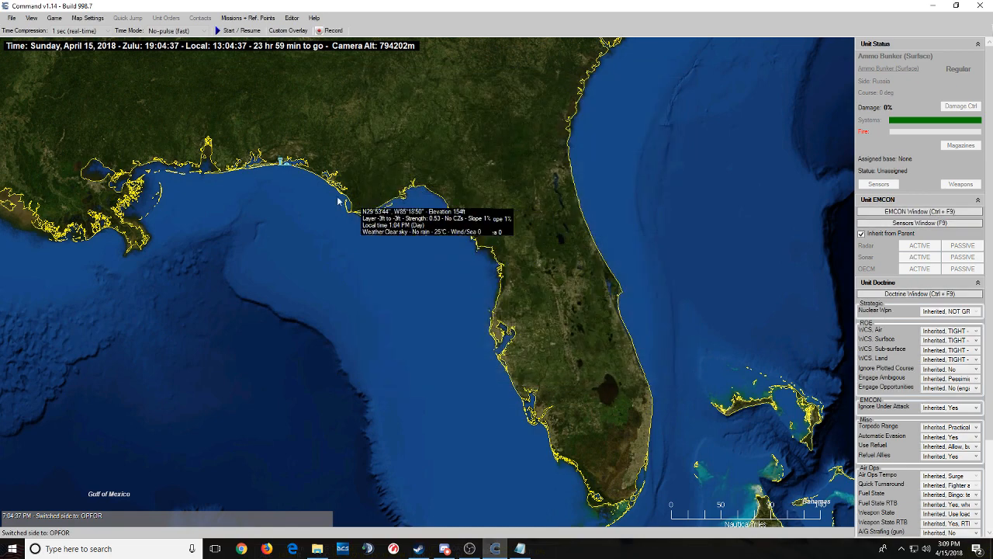
- Select the imported Eglin AFB group on the Florida panhandle coast of the map
scroll(530, 251, up, 5)
click(434, 193)
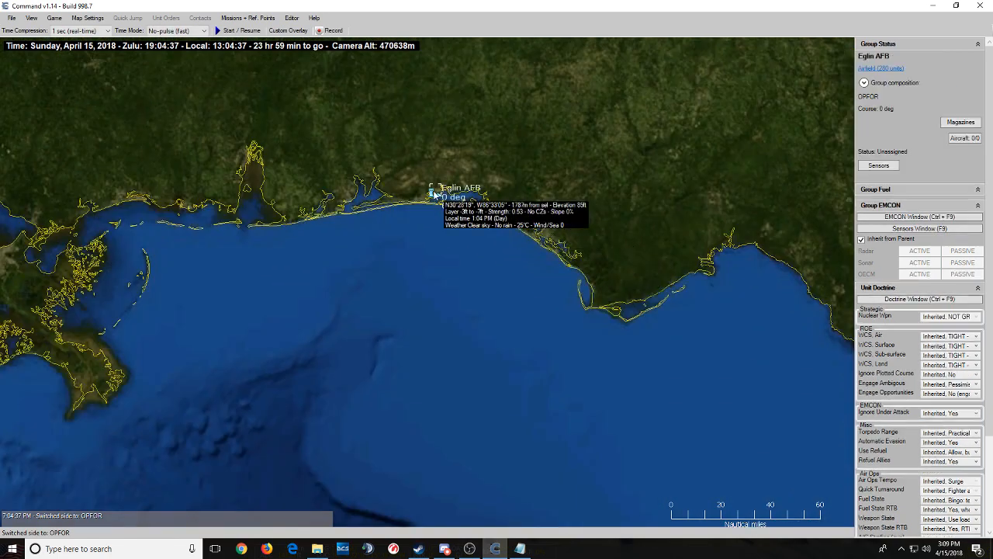
scroll(486, 224, up, 4)
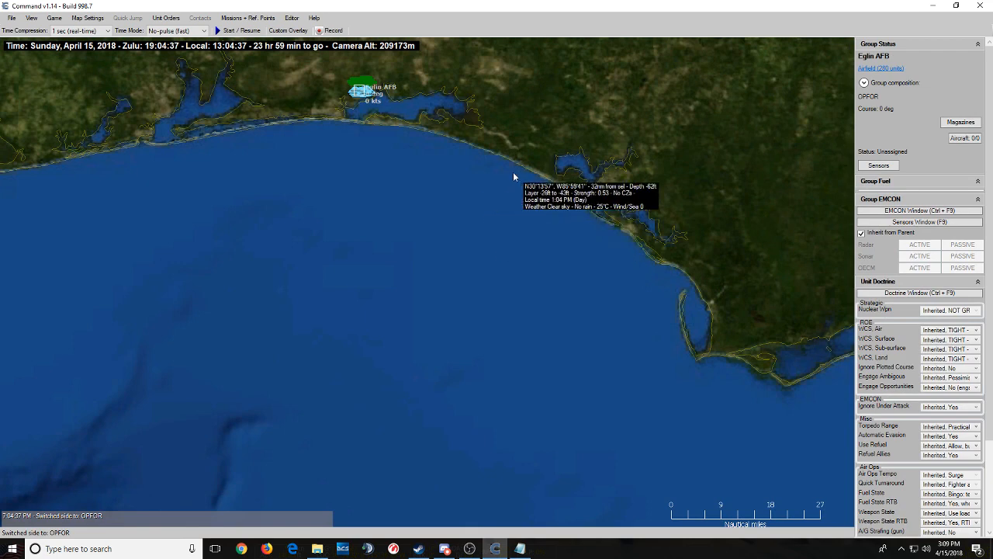
key(Up)
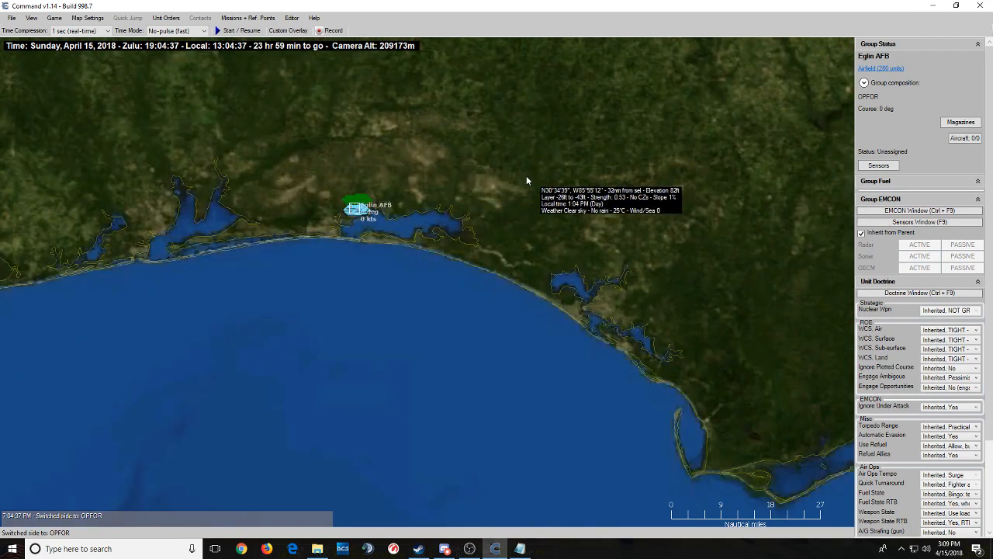
- Open the magazine status of Eglin AFB, look through its munitions storage entries and close it
right_click(354, 211)
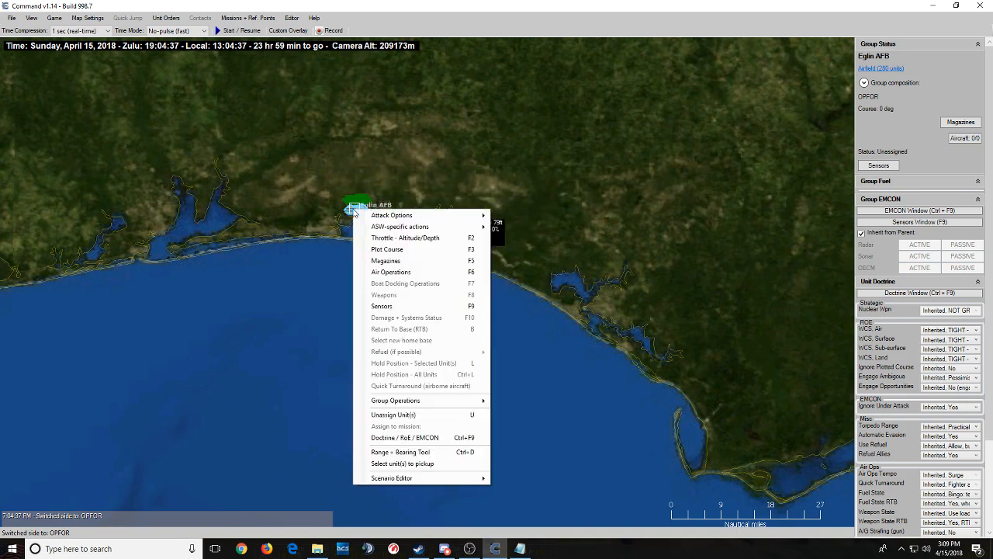
click(412, 264)
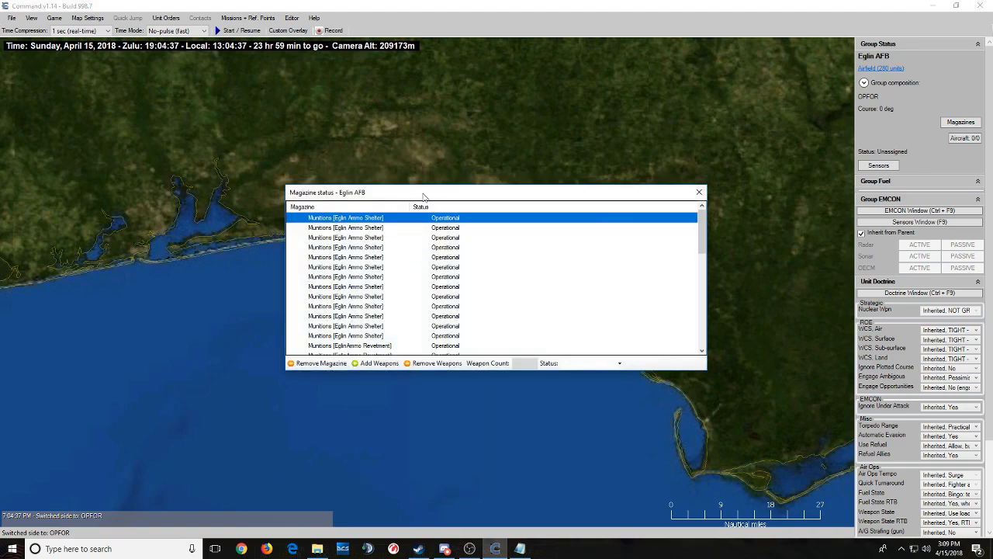
drag(424, 195, 524, 109)
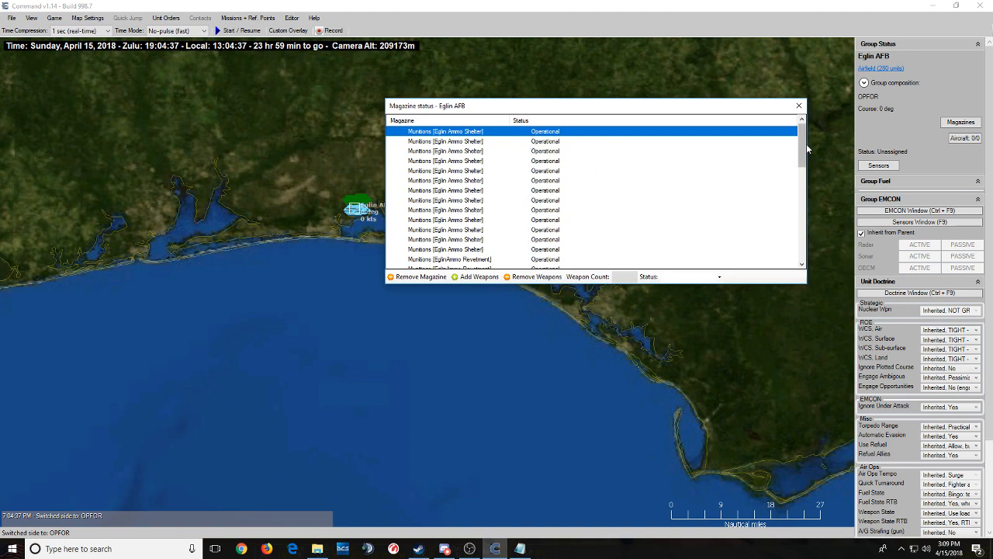
drag(801, 151, 753, 269)
scroll(439, 215, up, 5)
scroll(438, 215, up, 5)
click(802, 107)
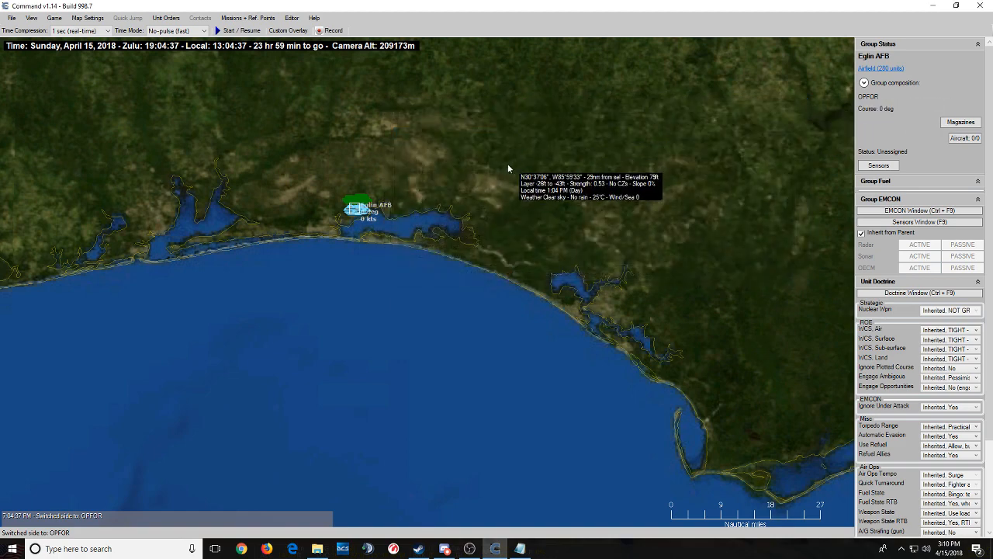
- Switch to unit view and inspect Eglin AFB's 12/30 runway, an open parking spot, a runway access point and an ammo bunker
scroll(374, 177, up, 3)
scroll(389, 243, up, 3)
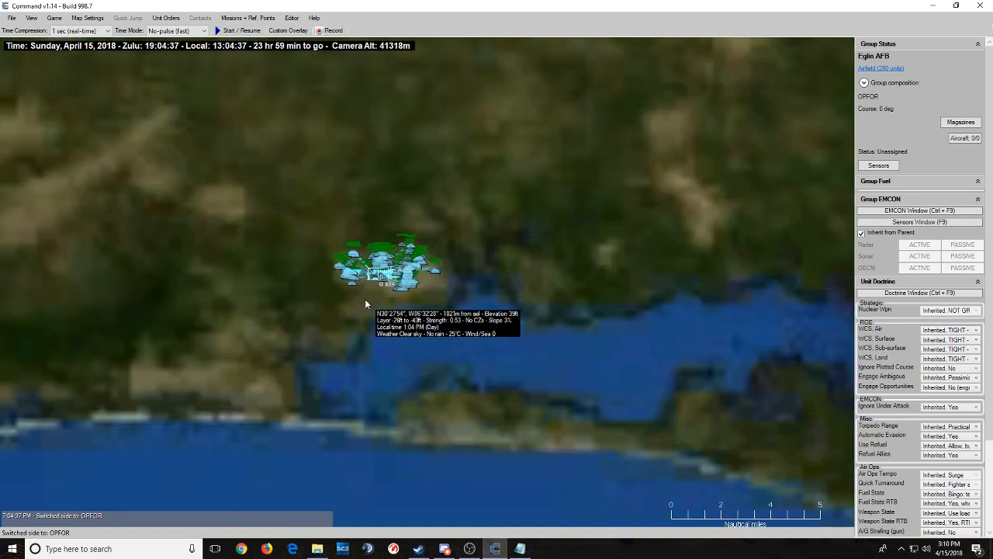
scroll(365, 299, up, 1)
scroll(326, 308, up, 3)
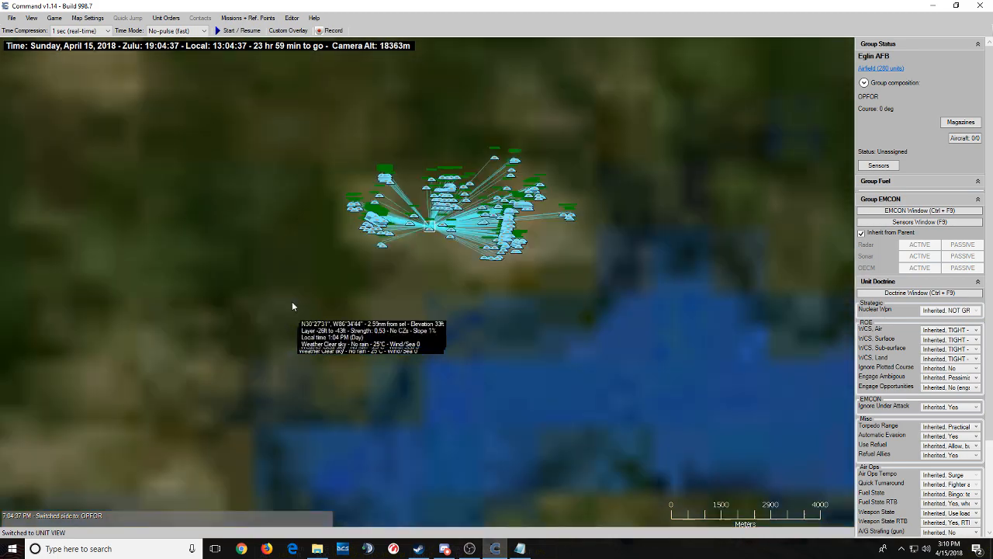
scroll(436, 192, up, 2)
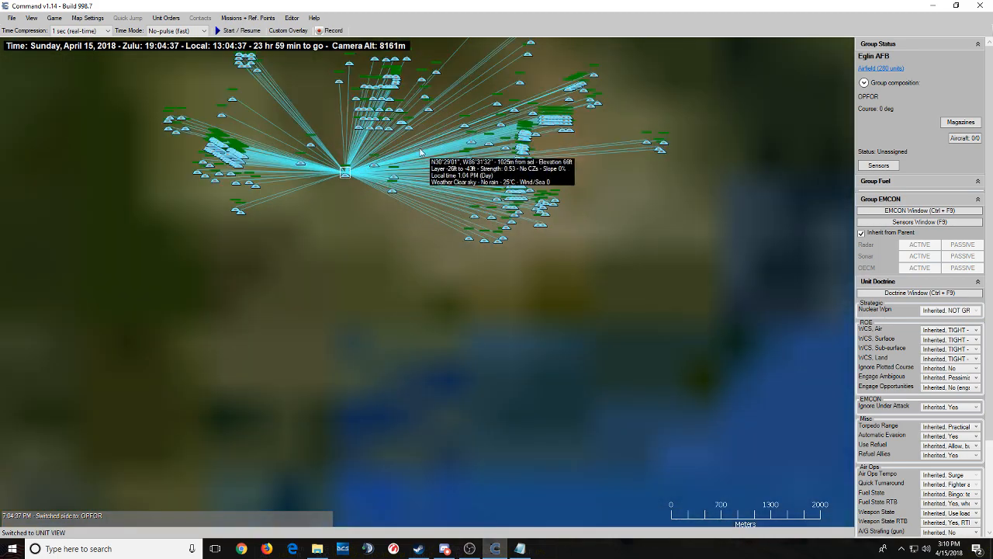
click(418, 298)
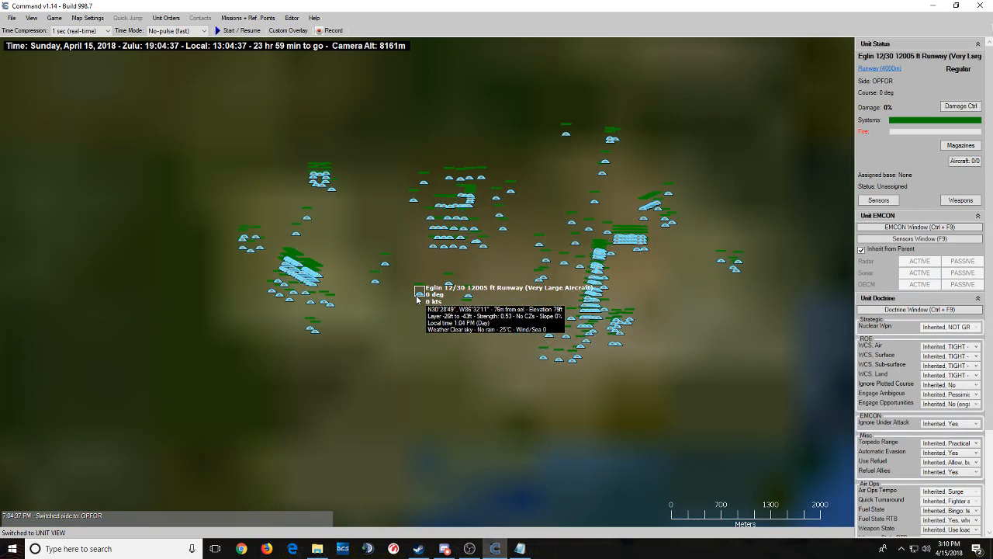
click(448, 284)
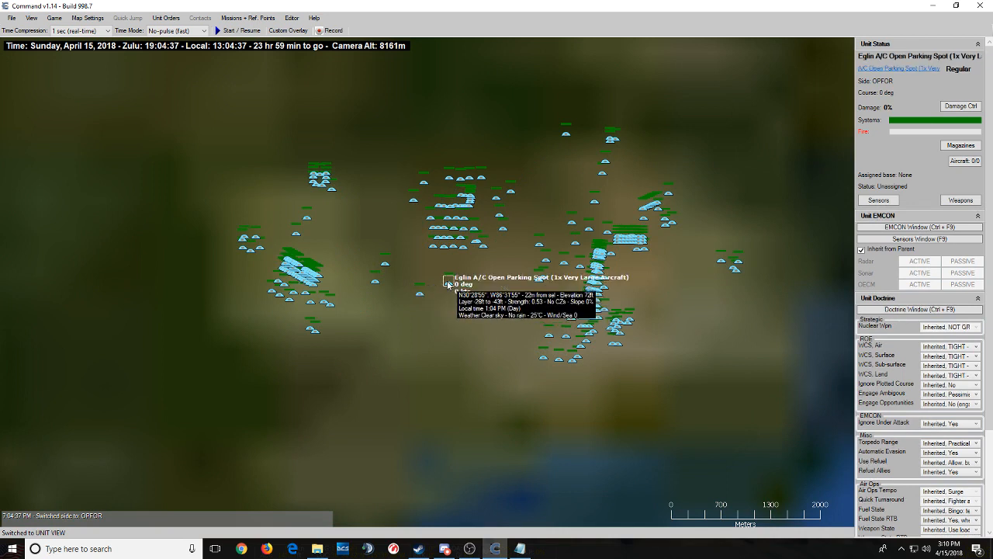
click(373, 284)
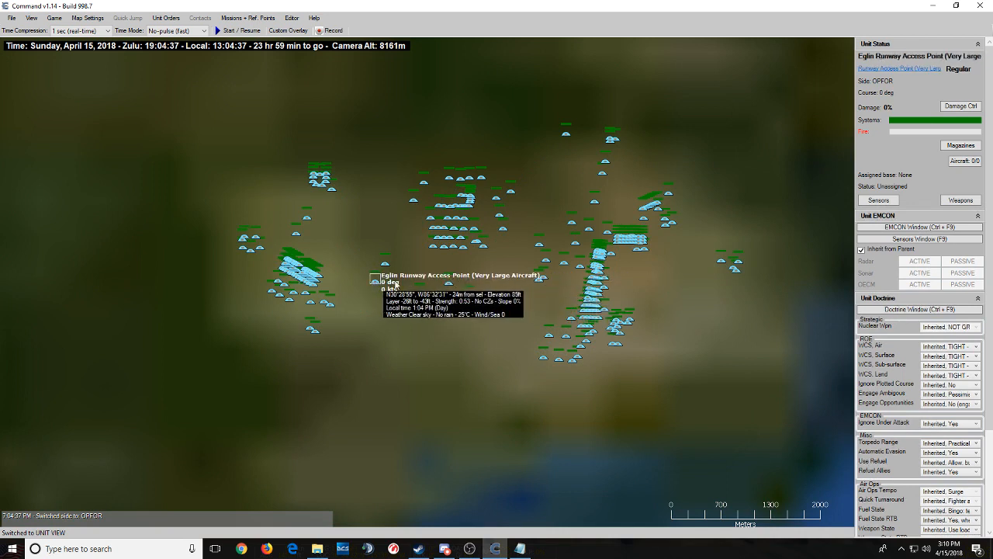
click(454, 249)
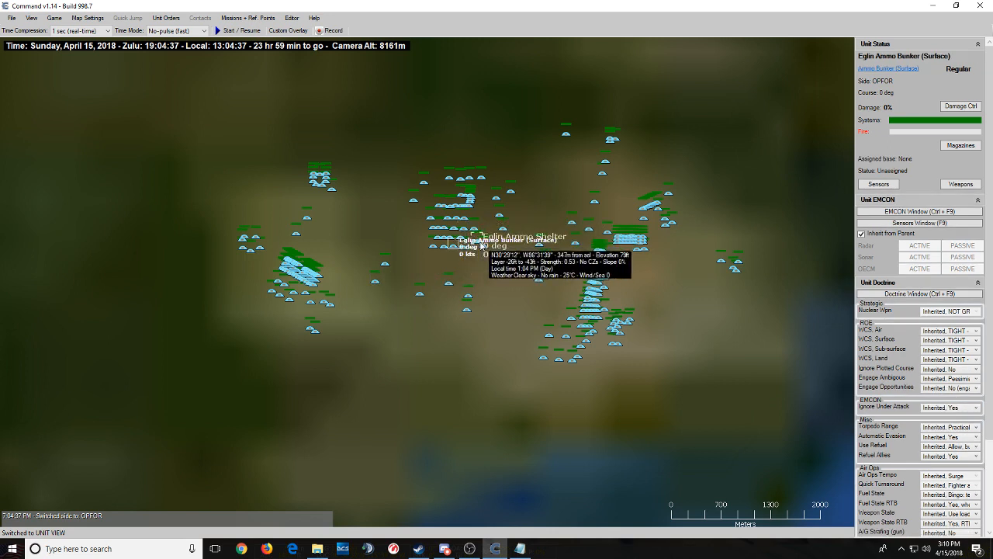
- Compare Eglin AFB in group view and unit view, ending with its individual units shown
key(9)
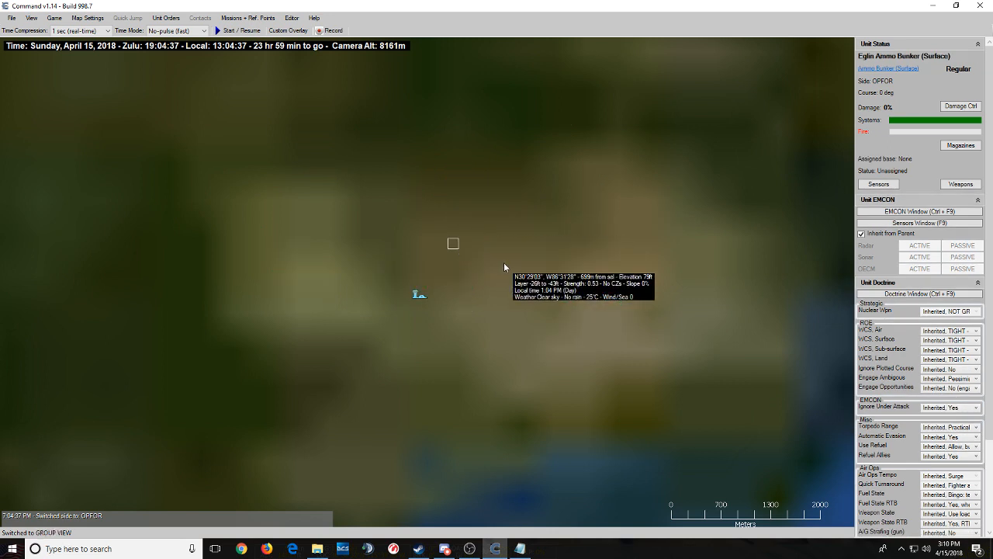
scroll(504, 262, up, 2)
key(9)
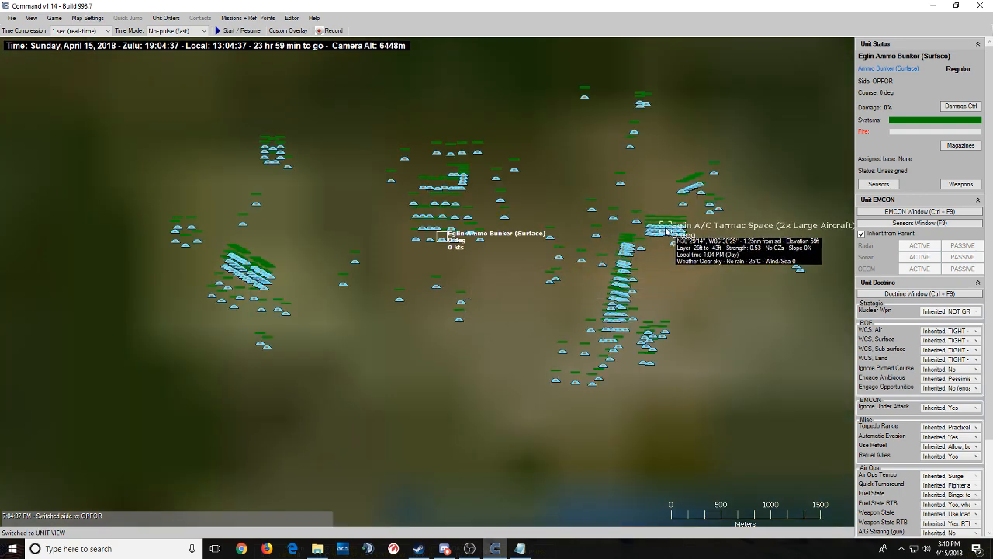
scroll(674, 234, down, 1)
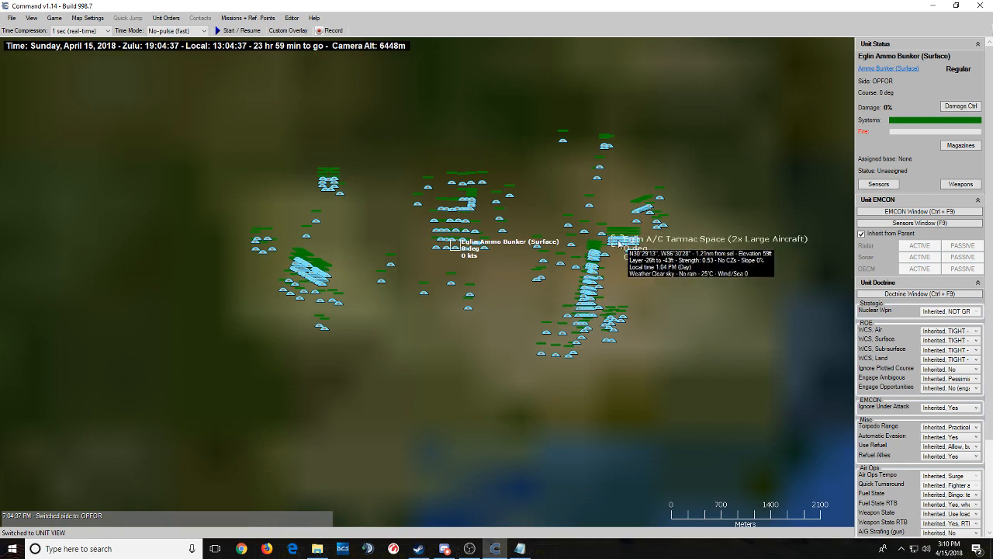
scroll(543, 309, down, 2)
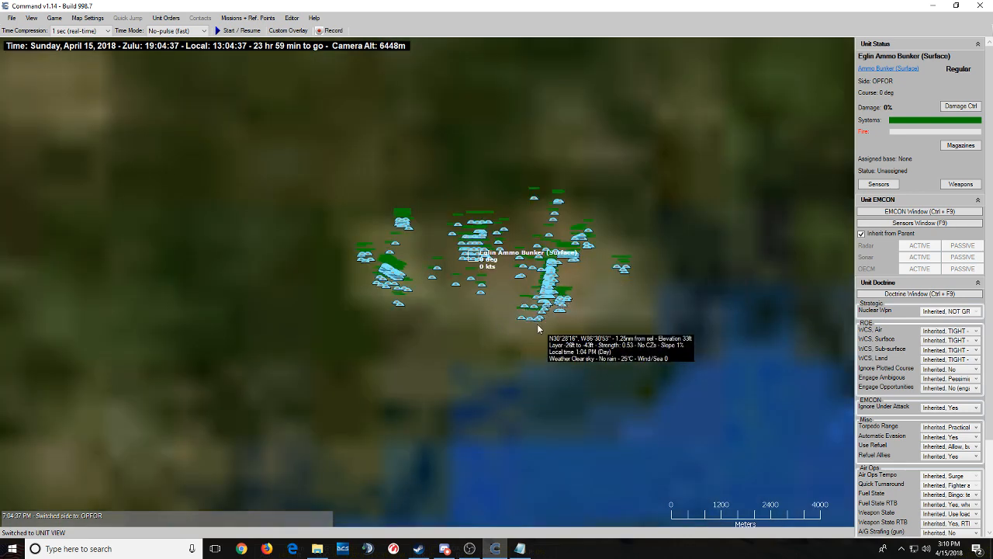
- Inspect an A/C tarmac space in the southeastern cluster of Eglin AFB and return to group view
scroll(543, 330, up, 3)
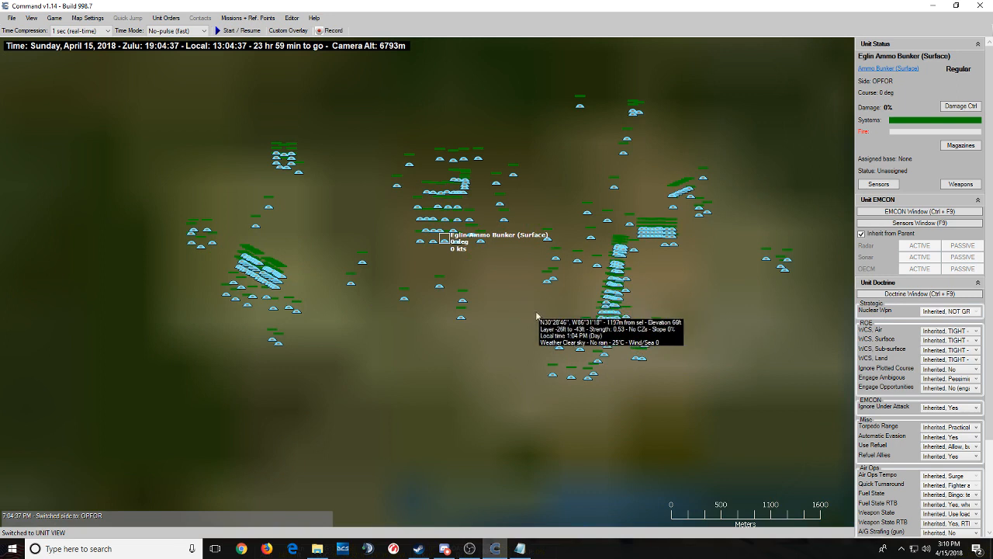
drag(528, 306, 665, 404)
click(642, 352)
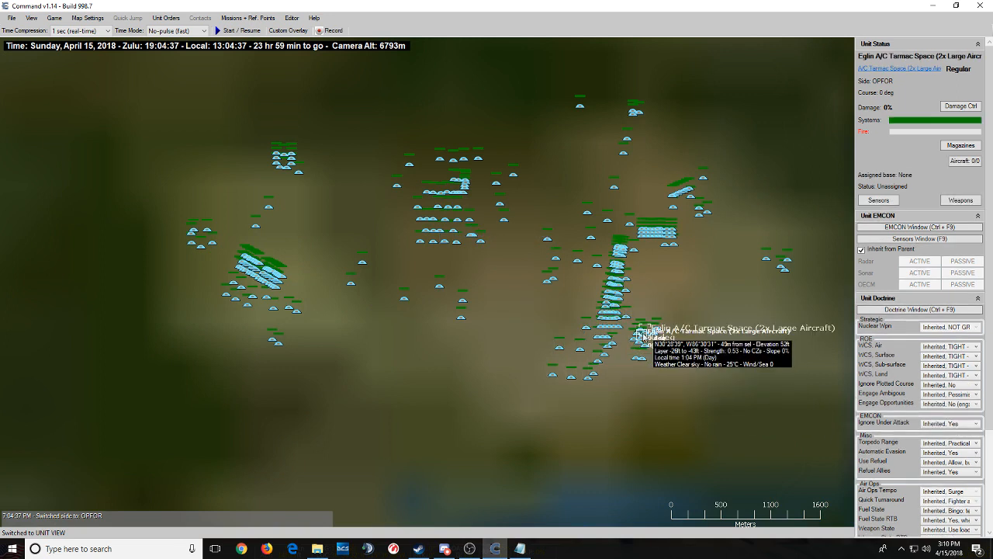
scroll(642, 354, down, 5)
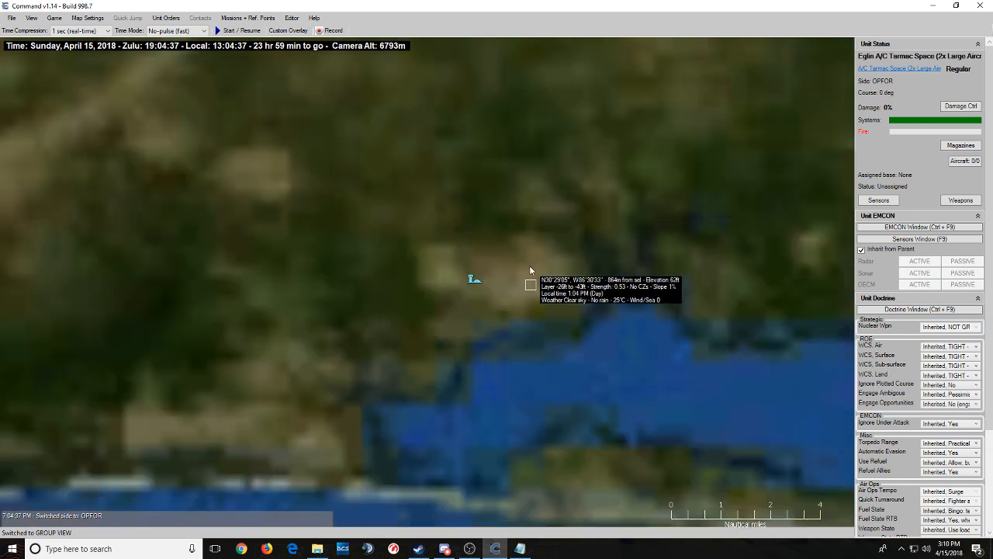
scroll(529, 265, down, 5)
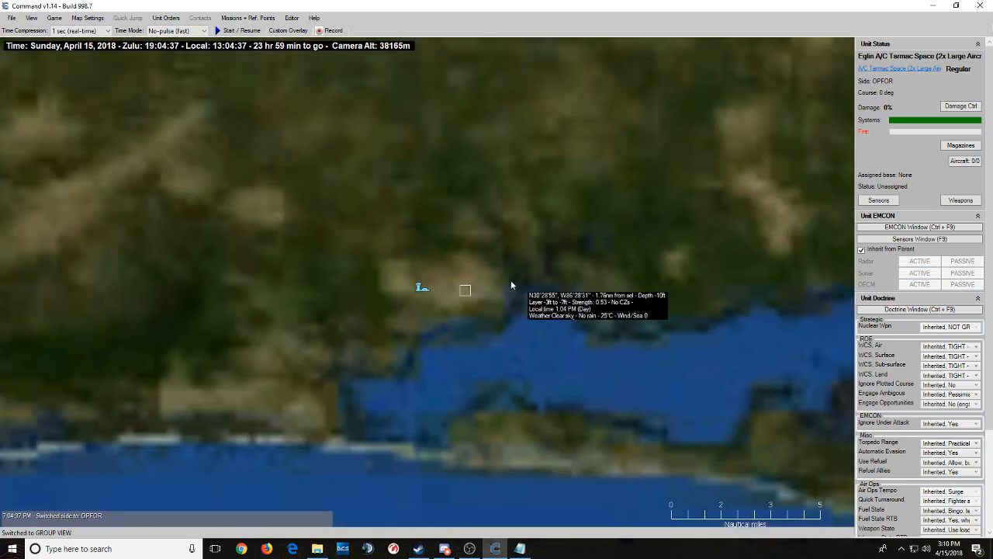
- Ungroup Eglin AFB and delete all of its individual units from the map
click(422, 288)
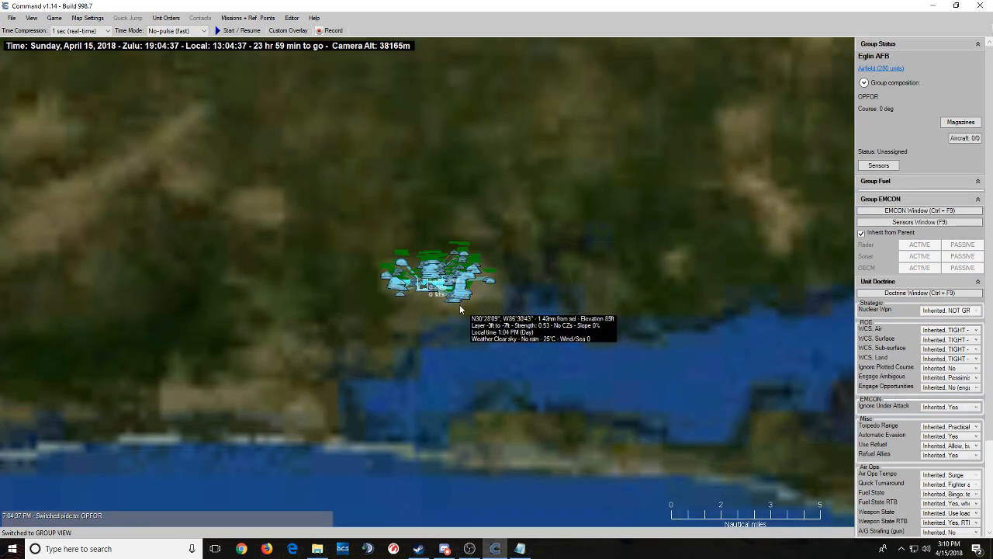
scroll(424, 174, up, 2)
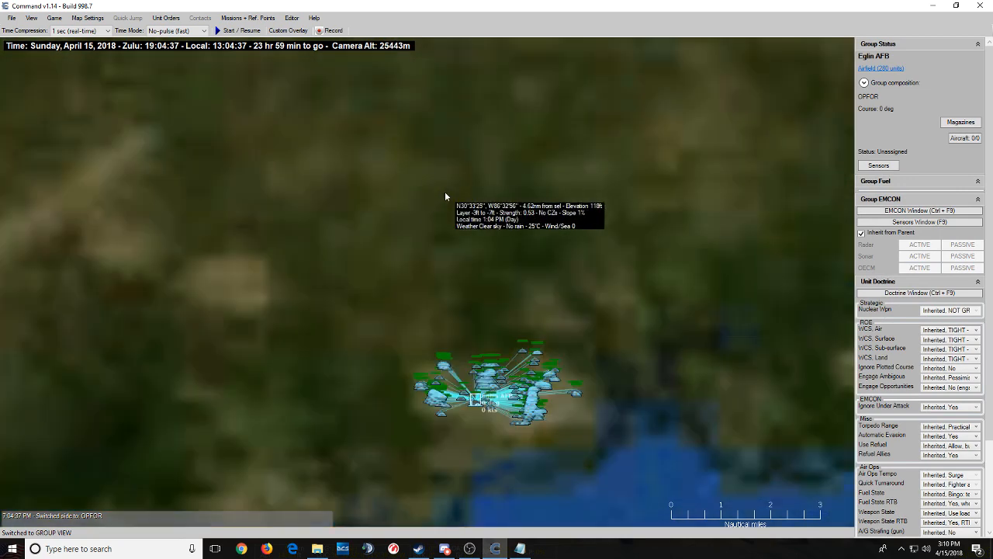
scroll(473, 261, up, 1)
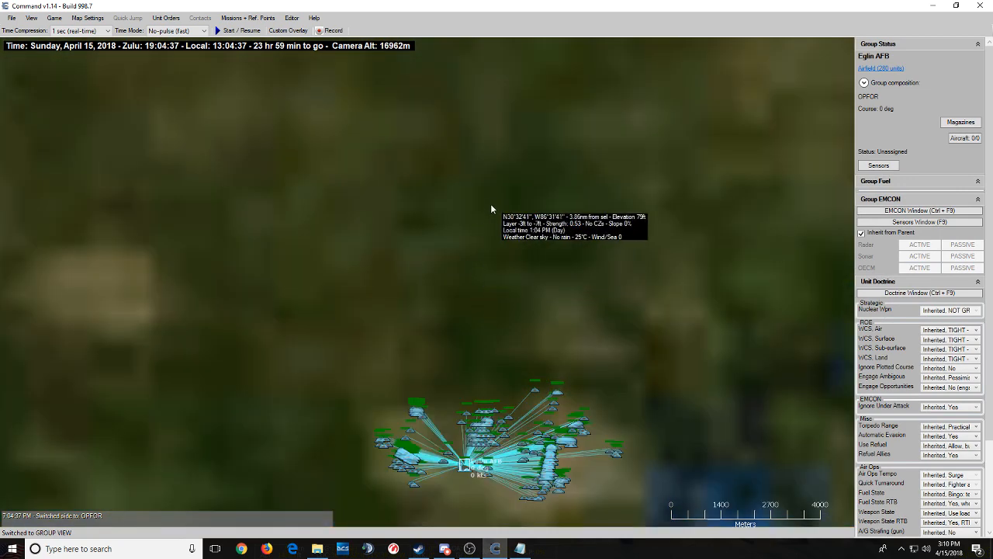
key(d)
drag(315, 336, 665, 522)
key(Delete)
key(Return)
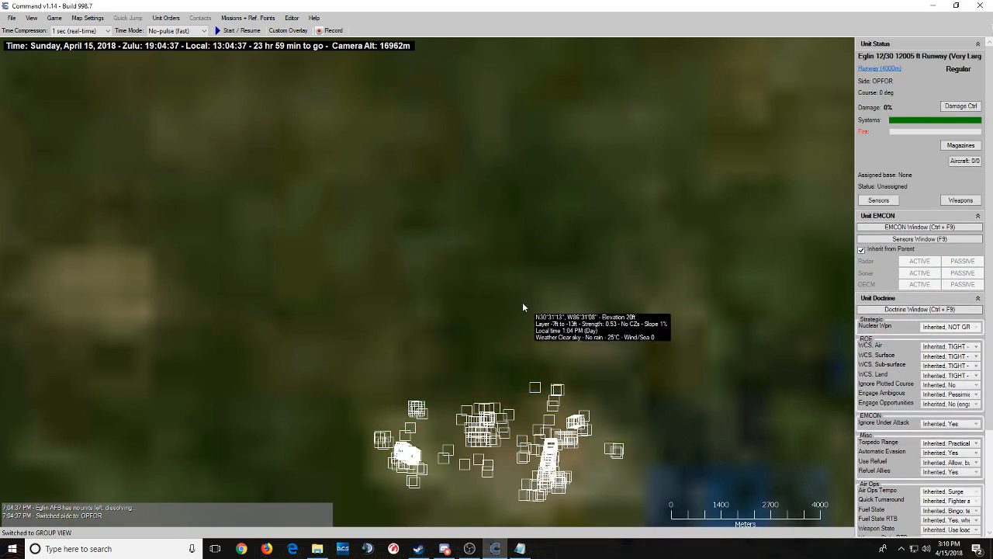
- Add an OPFOR facility of type Runway (5600m) north of the former Eglin AFB site, filtering the classes by "runway"
scroll(481, 225, up, 1)
right_click(462, 174)
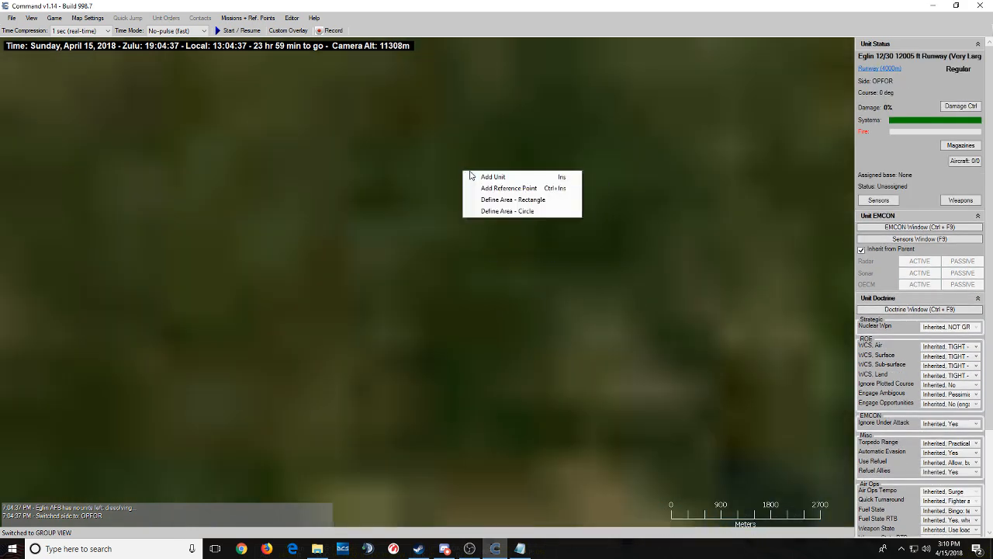
click(473, 177)
click(431, 175)
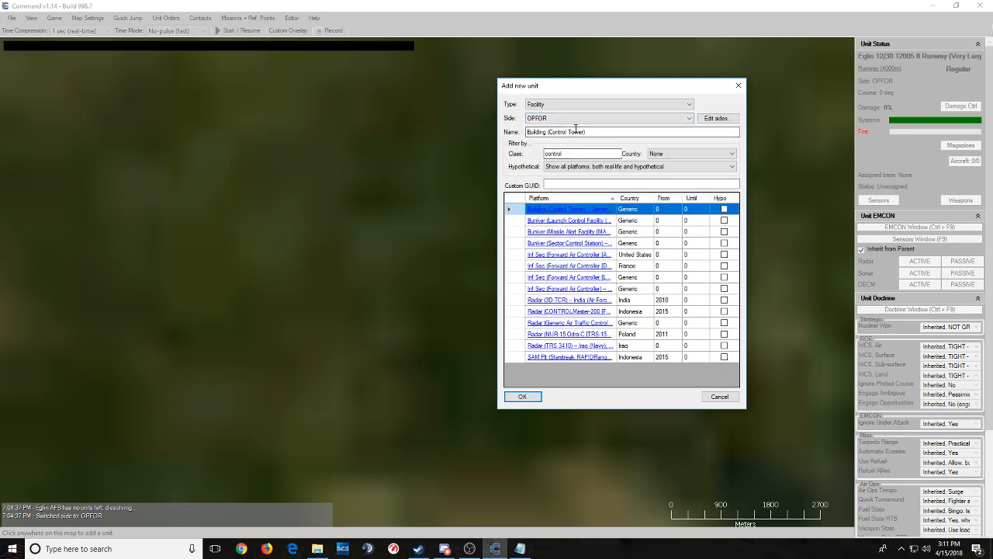
drag(583, 153, 505, 149)
text(runway)
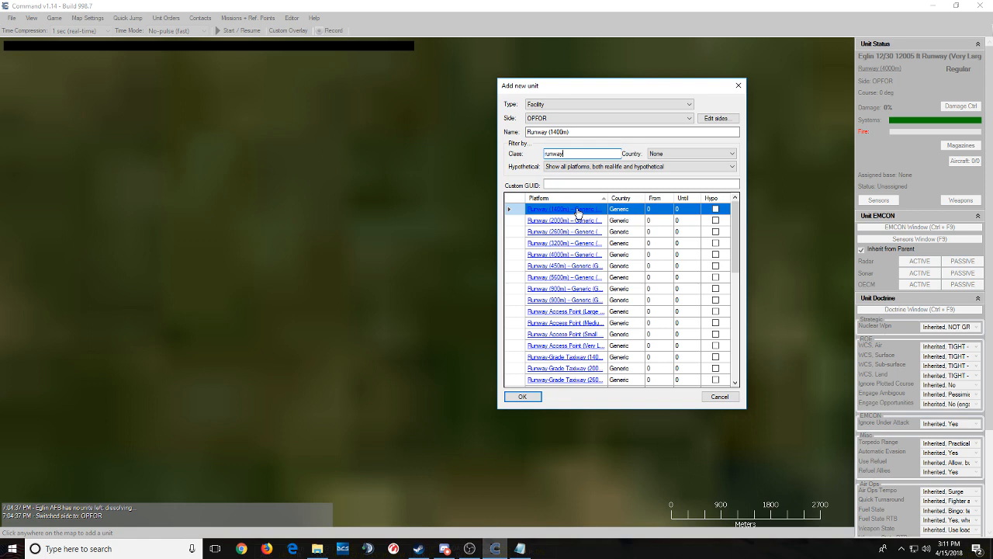
click(622, 276)
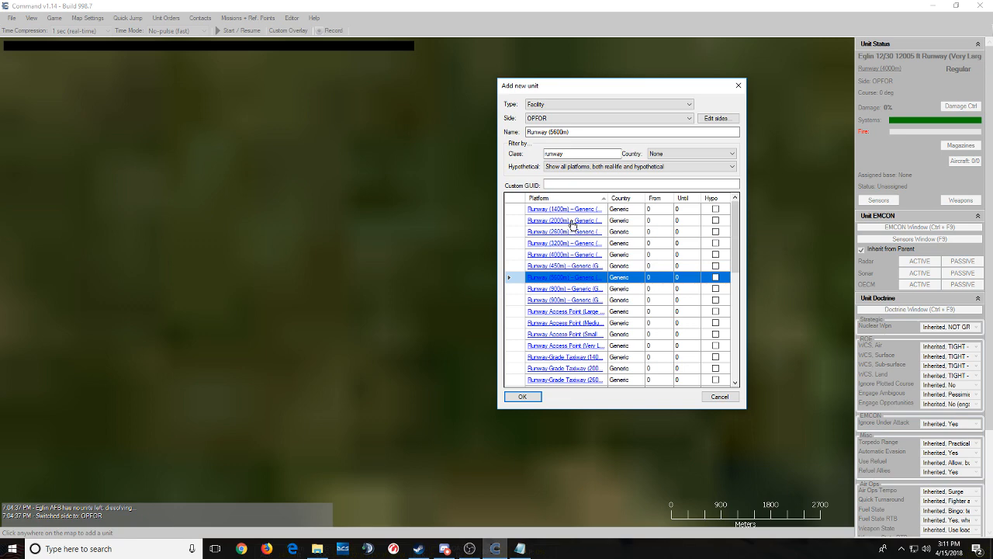
click(534, 400)
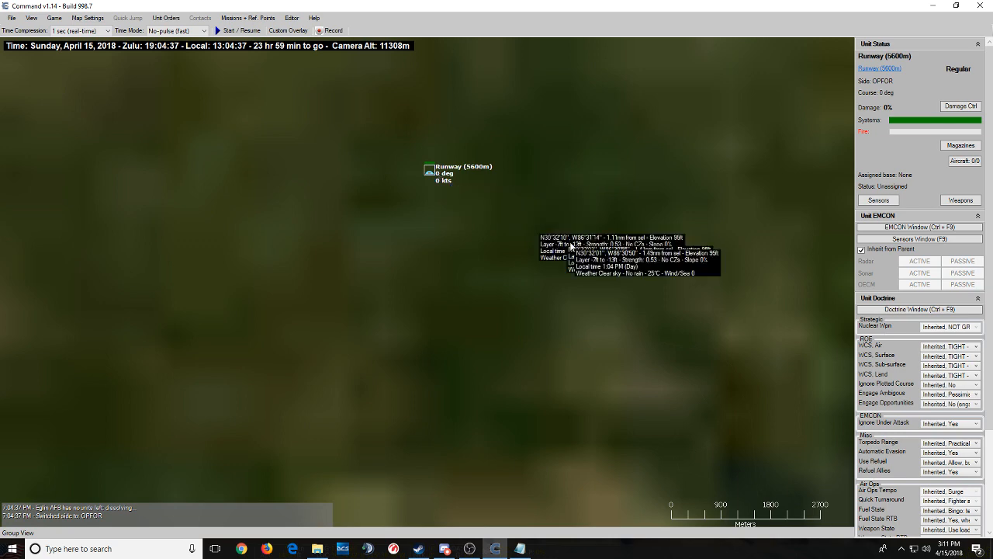
- Add a Runway-Grade Taxiway (5600m) just south of the new runway and place a clone of it just north
right_click(438, 199)
click(440, 202)
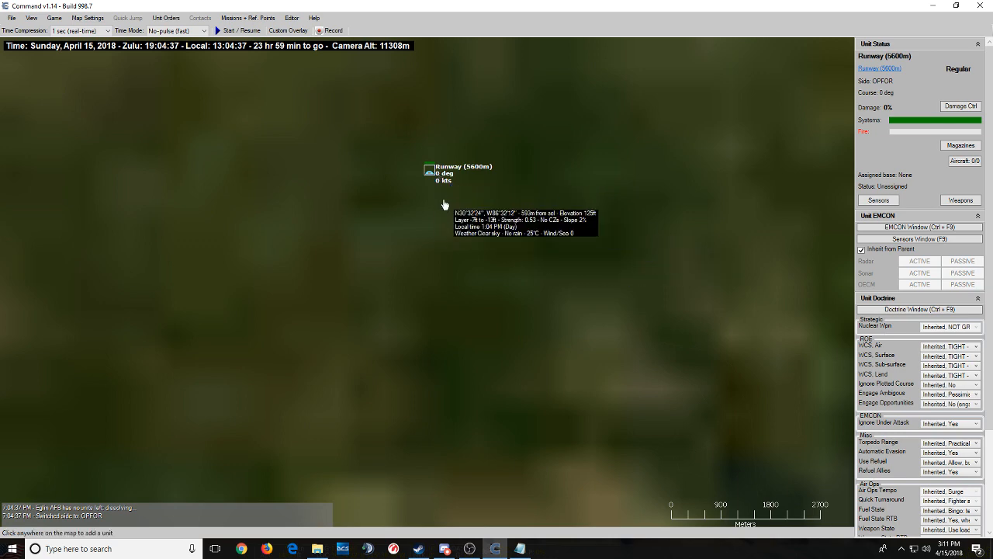
click(429, 188)
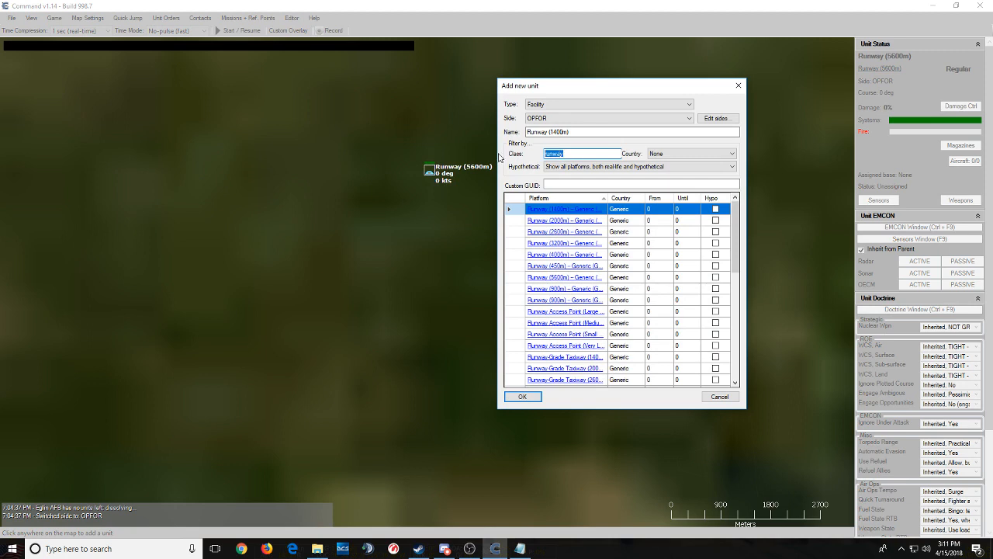
text(taxiw)
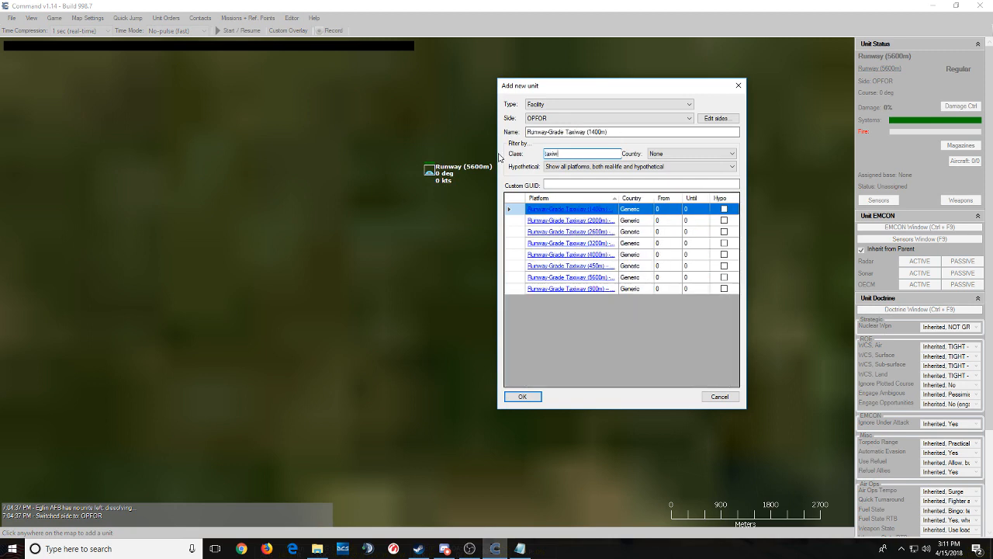
click(623, 277)
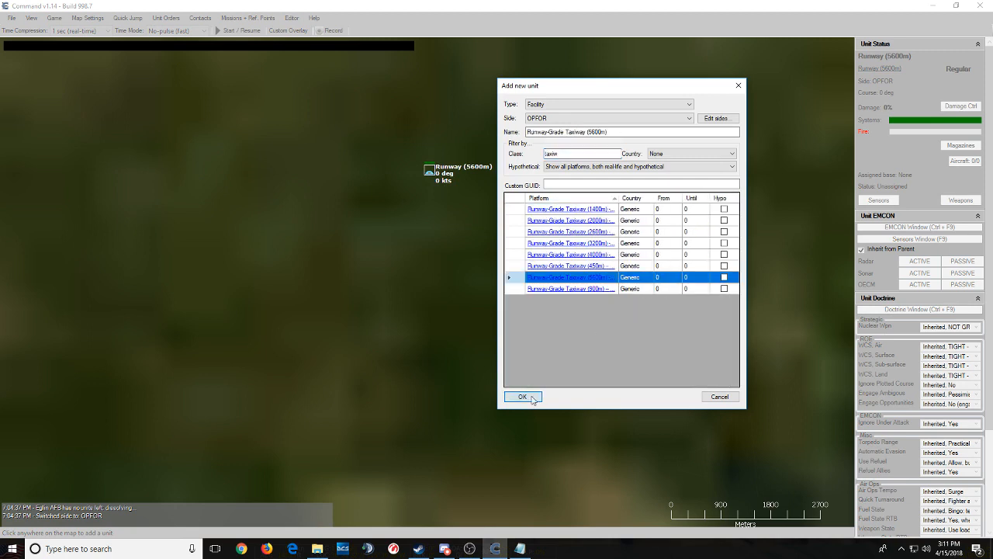
click(532, 398)
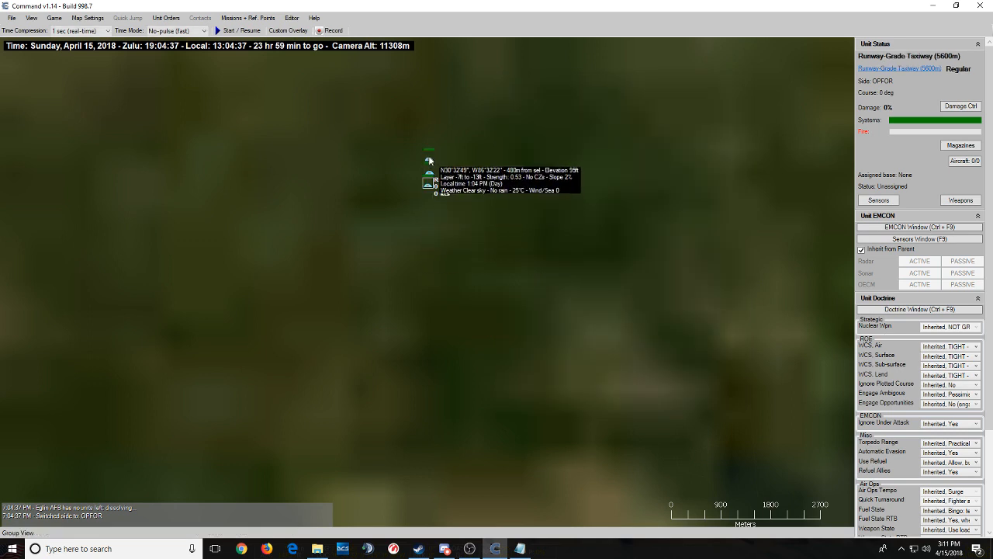
click(429, 170)
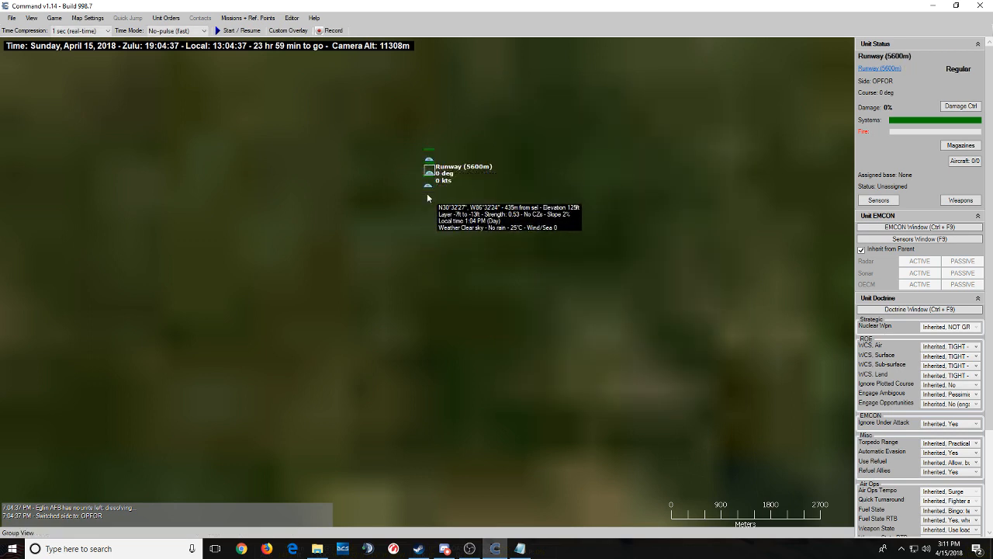
- Add a Runway Access Point (Very Large Aircraft) for OPFOR beside the eastern side of the southern taxiway
right_click(445, 198)
click(453, 205)
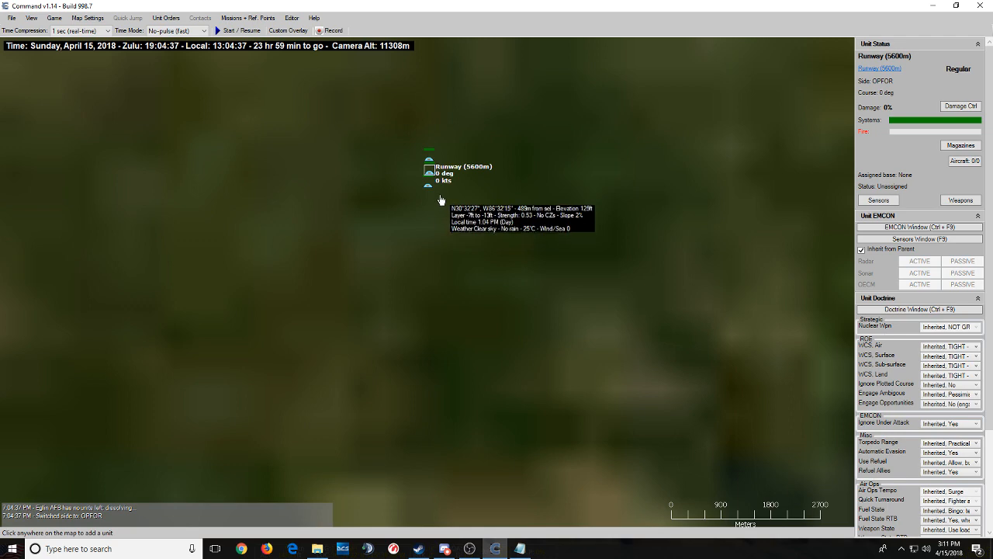
click(452, 199)
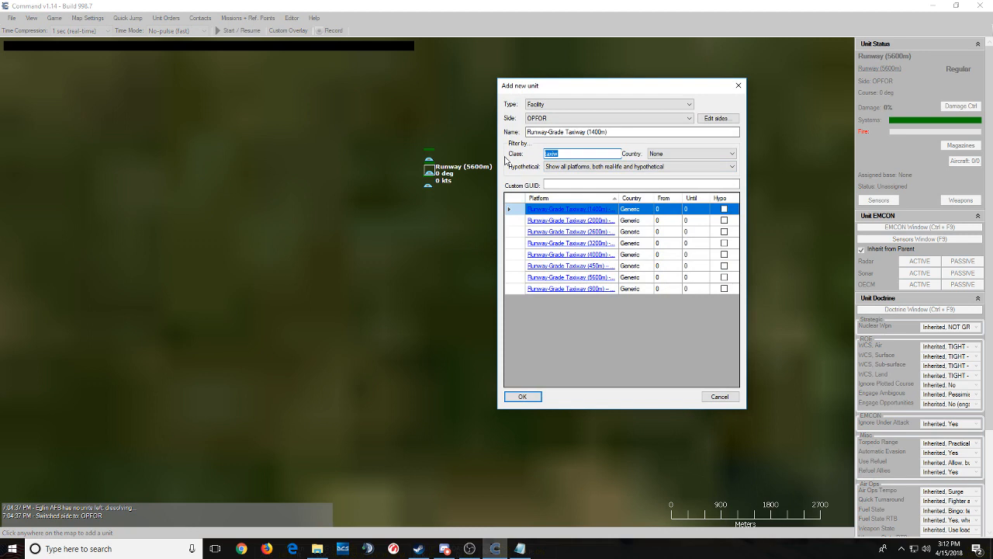
text(acce)
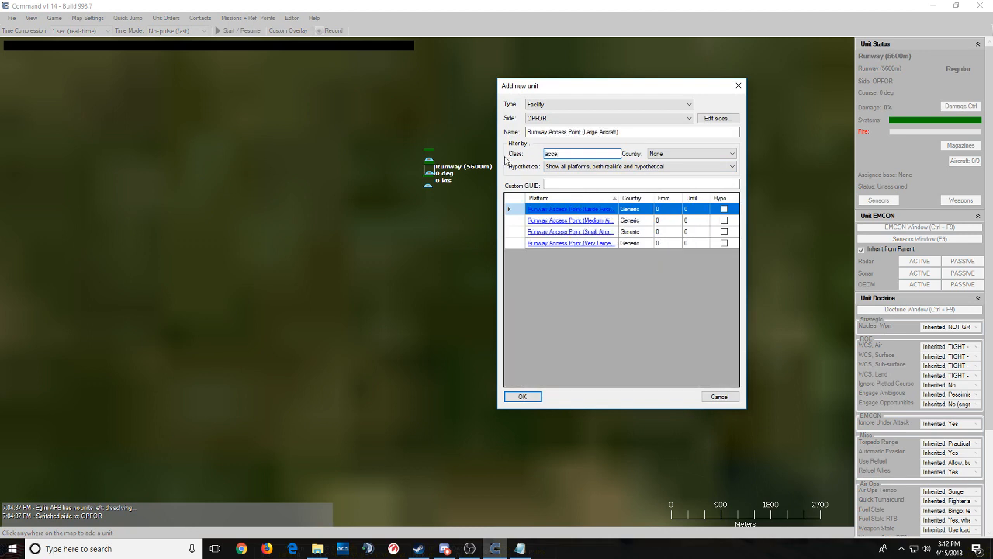
click(629, 244)
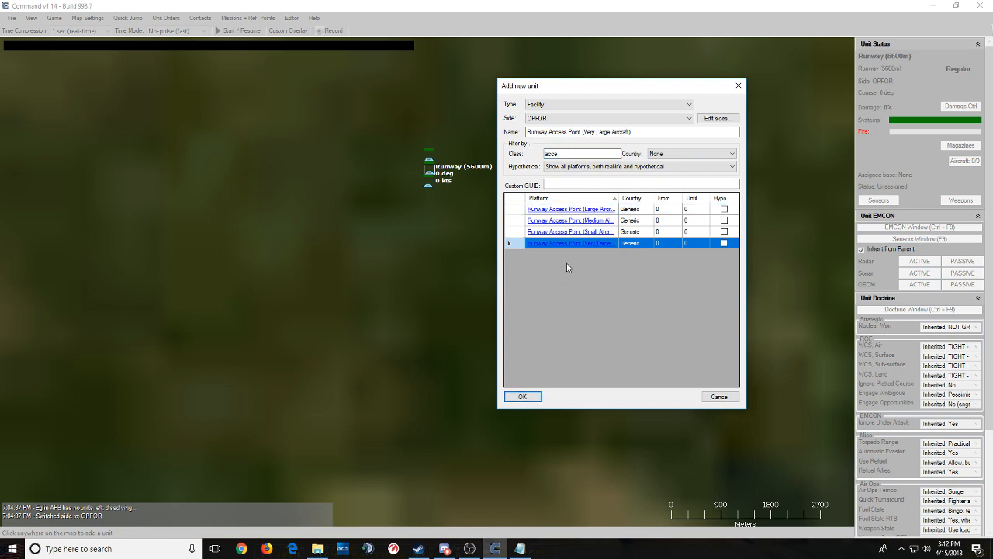
click(522, 398)
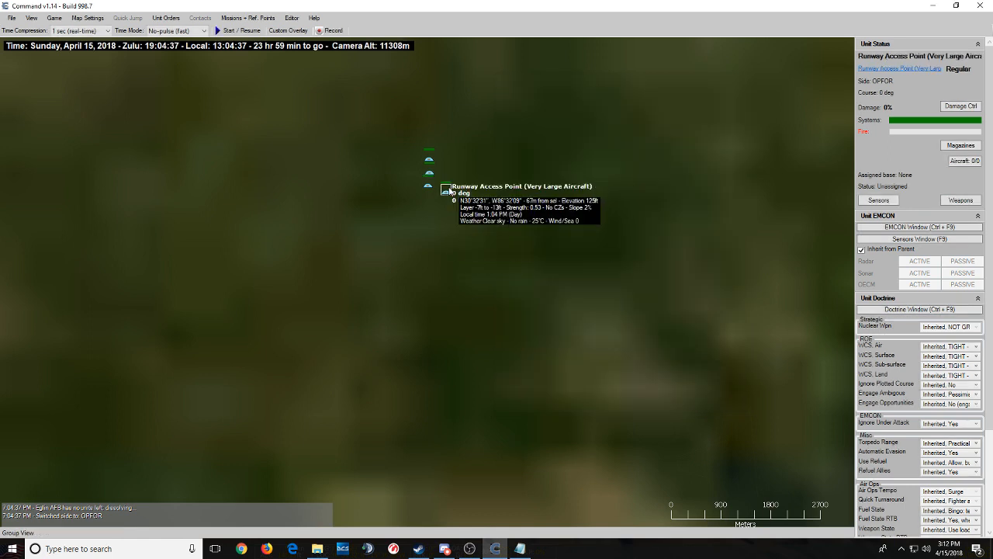
click(446, 182)
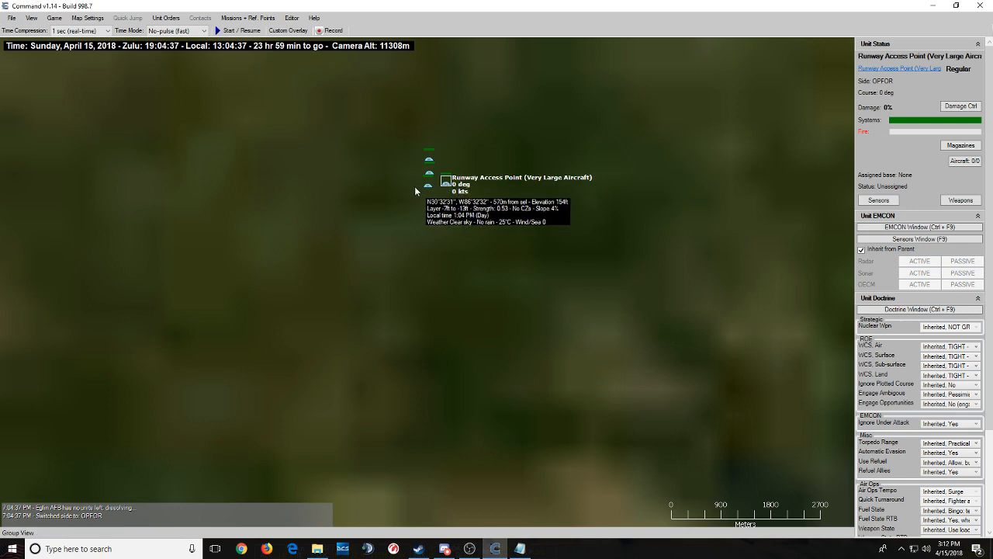
- Clone the runway access point to the southwest, northwest and northeast corners around the runway and taxiways
key(shift+c)
click(409, 184)
key(shift+c)
click(409, 161)
key(shift+c)
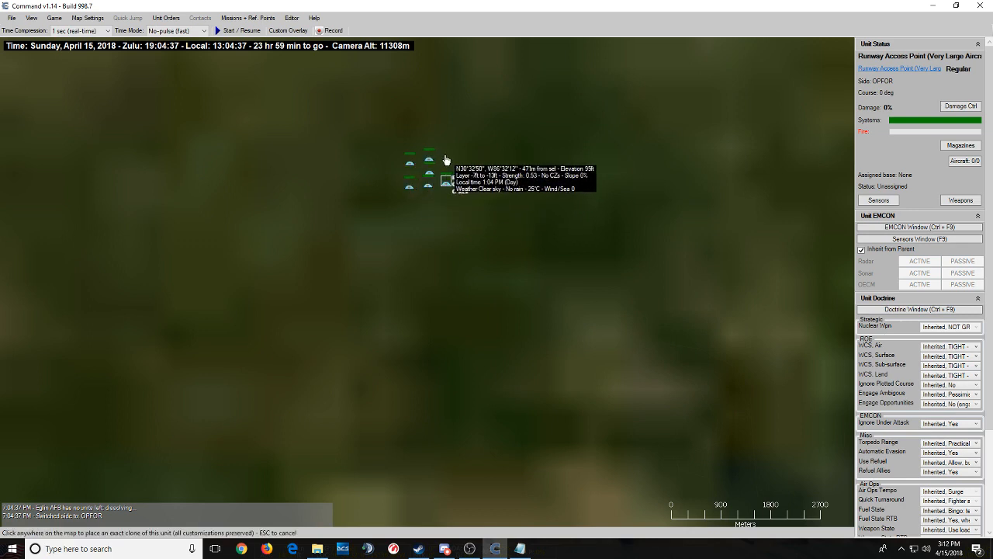
click(447, 161)
- Add an A/C Tarmac Space (4x Very Large Aircraft) southeast of the access points and place clones off the other three corners
right_click(464, 245)
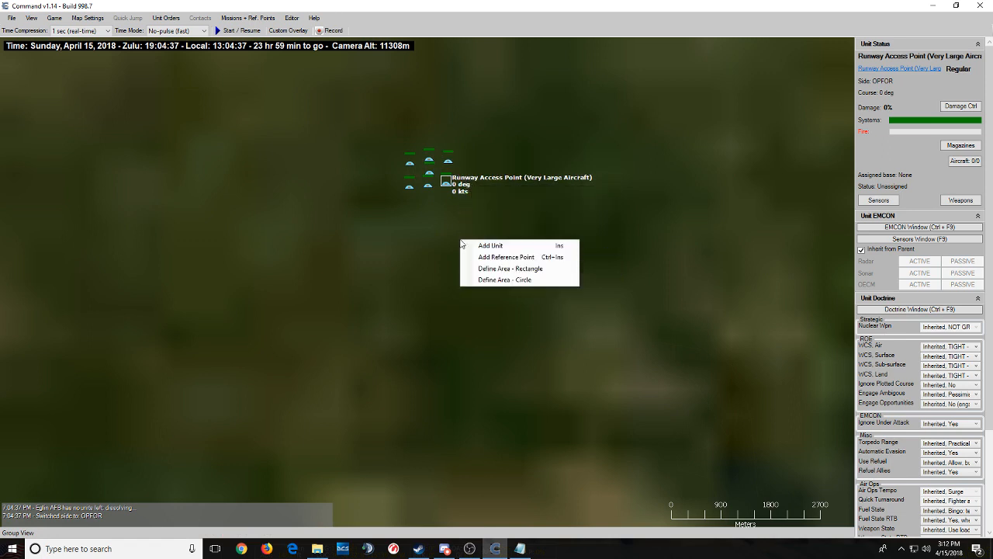
click(475, 245)
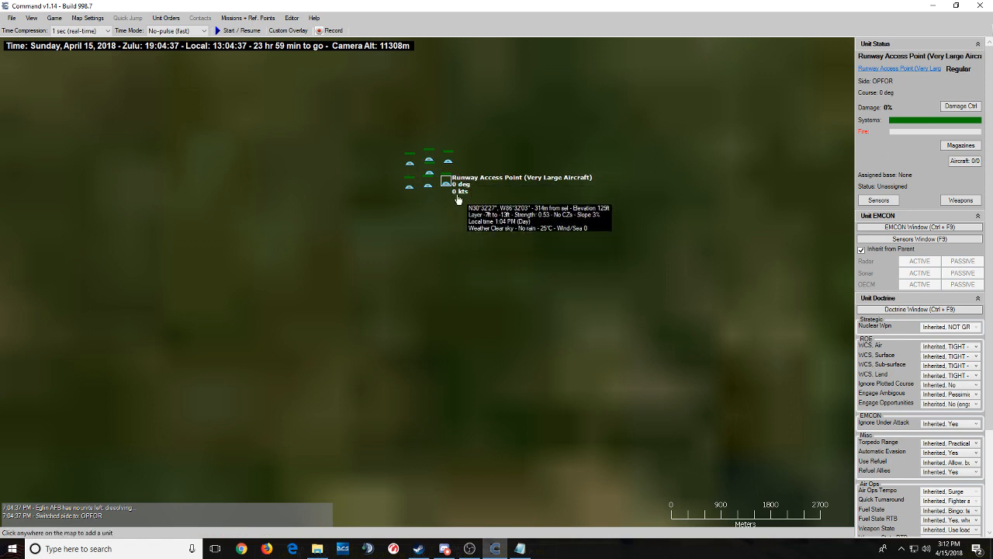
click(457, 199)
drag(565, 154, 515, 148)
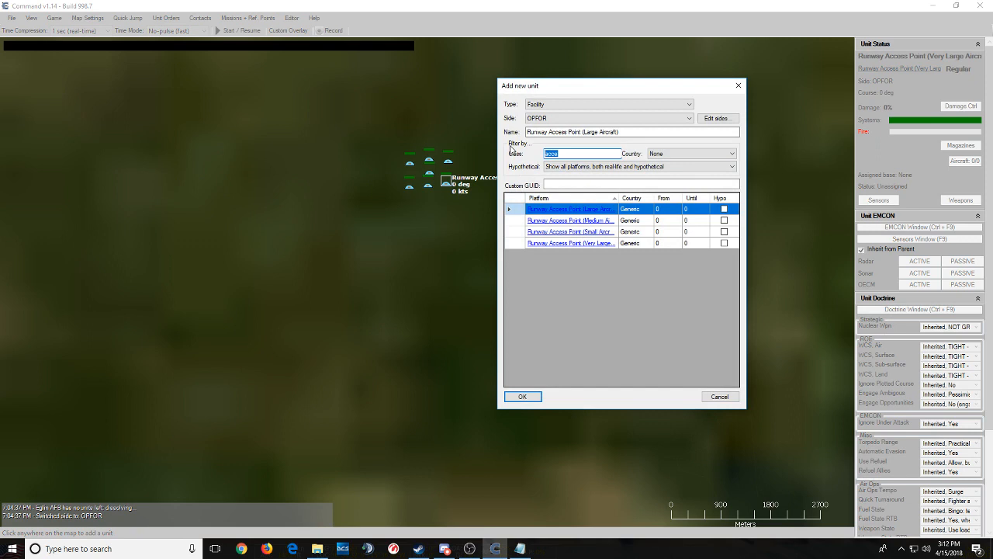
text(tar)
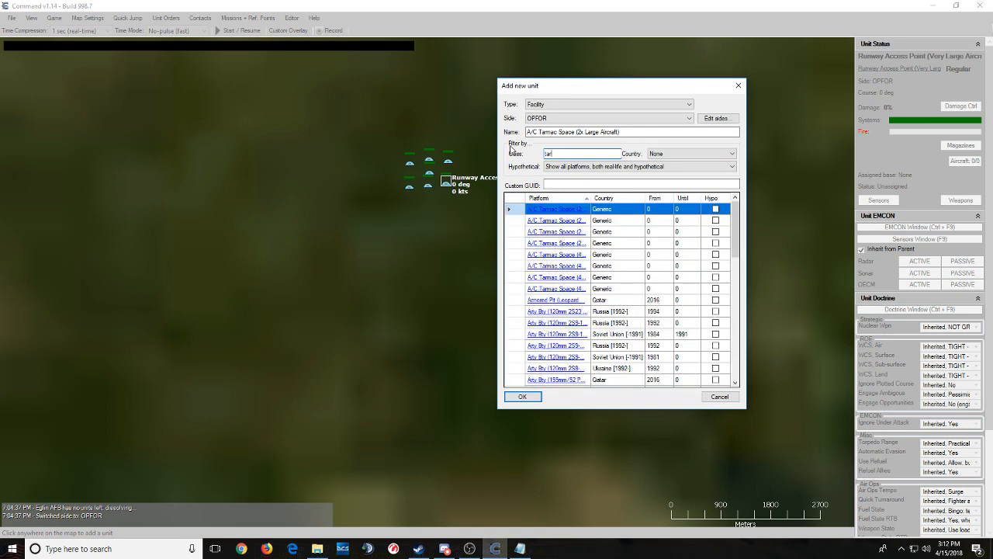
click(596, 288)
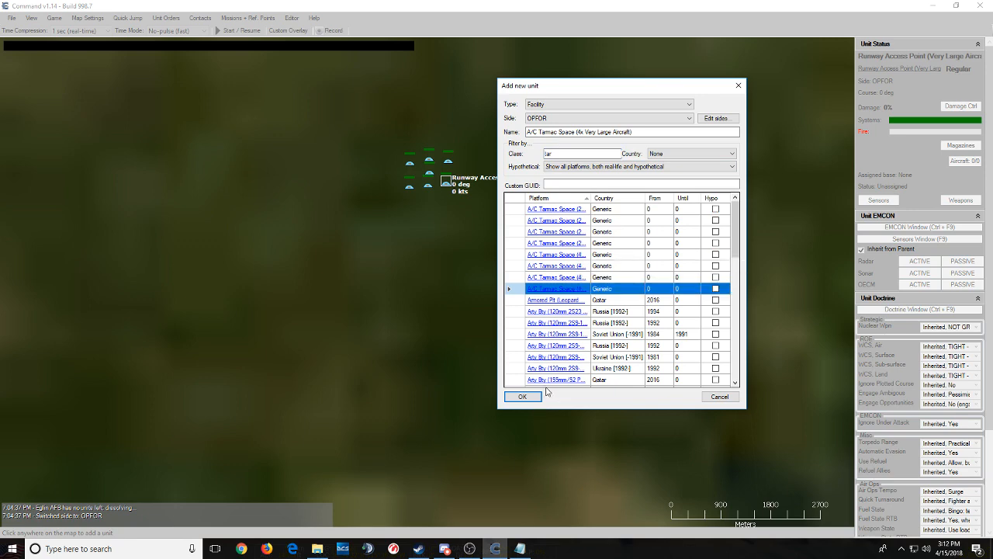
click(523, 397)
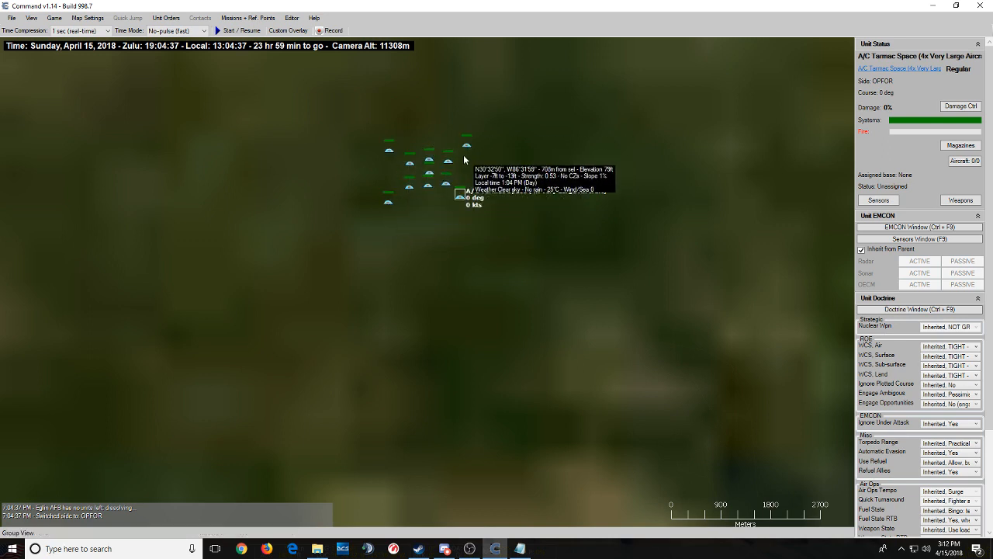
- Move the northeastern and northwestern tarmac spaces inward, to just north of the access points
click(467, 145)
key(m)
click(439, 138)
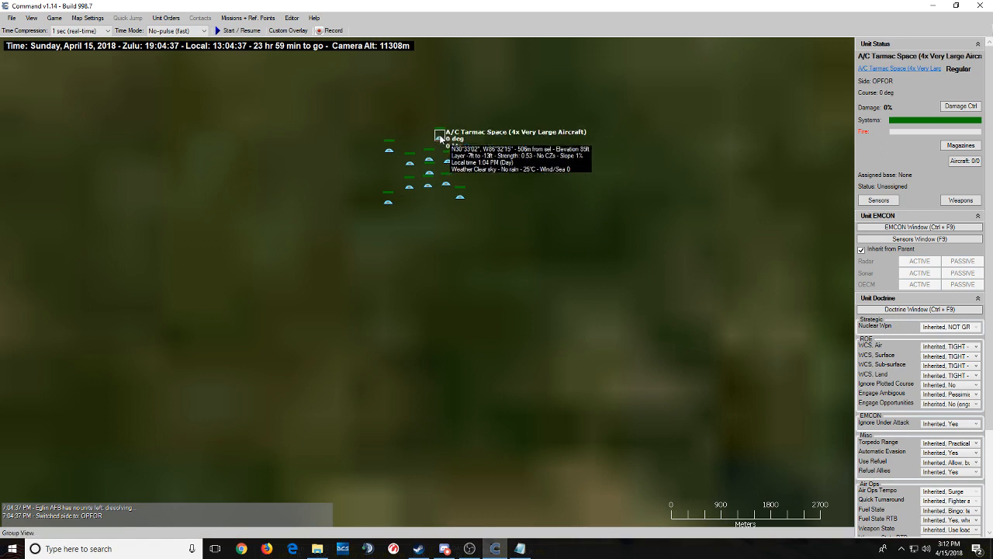
click(389, 148)
key(m)
click(412, 138)
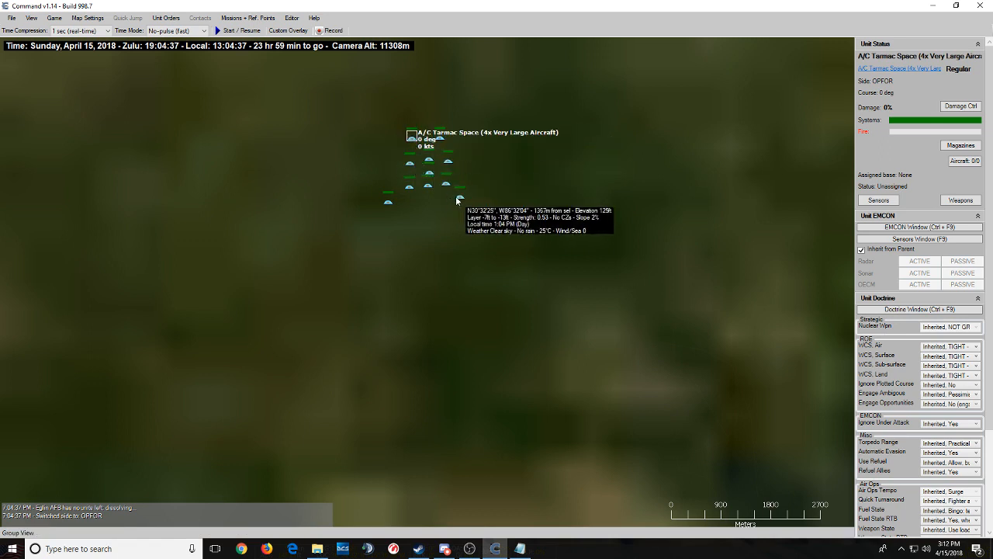
- Move the southeastern and southwestern tarmac spaces inward, to just south of the access points
click(459, 198)
key(m)
click(441, 200)
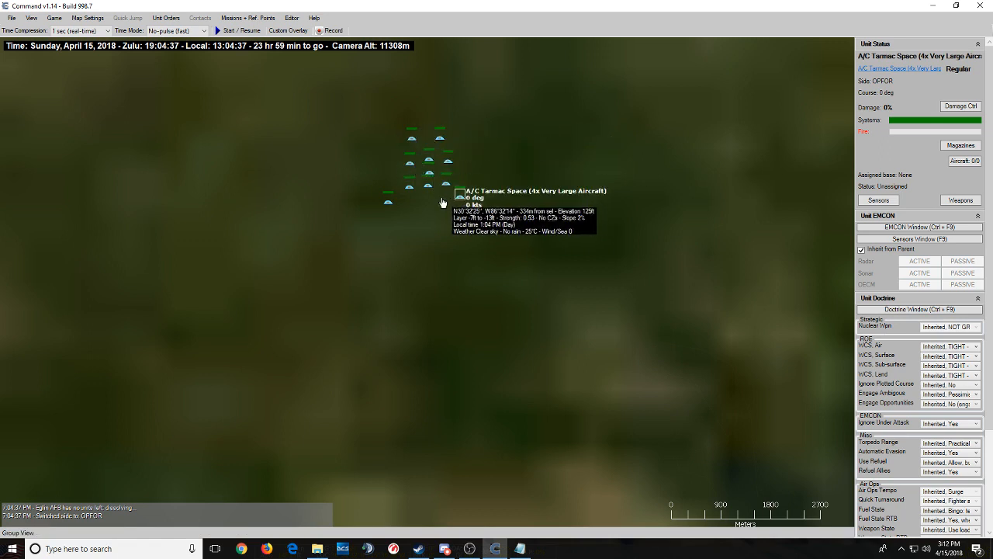
click(389, 202)
key(m)
click(417, 201)
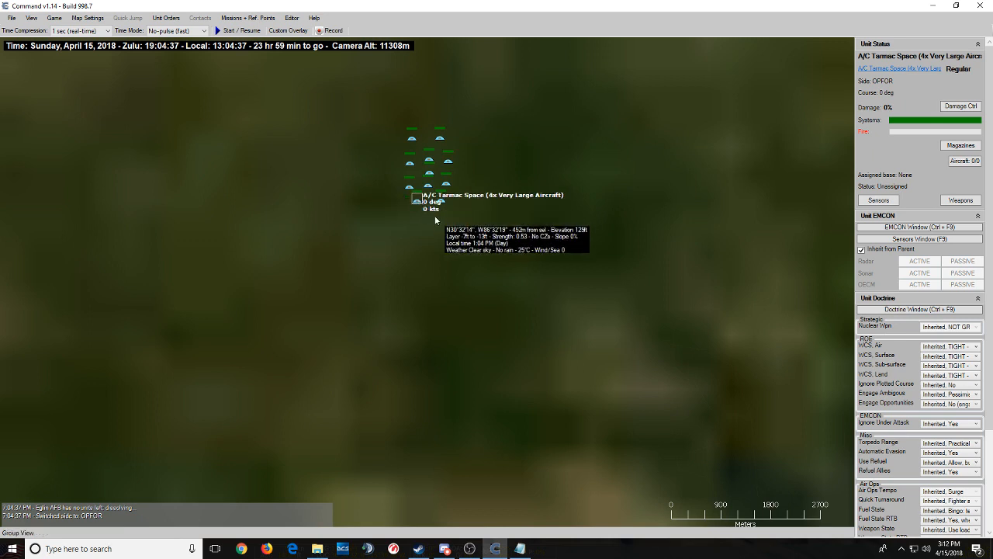
- Relocate the southwestern tarmac space to a spot west of the airfield and return it to just south of the access points
key(m)
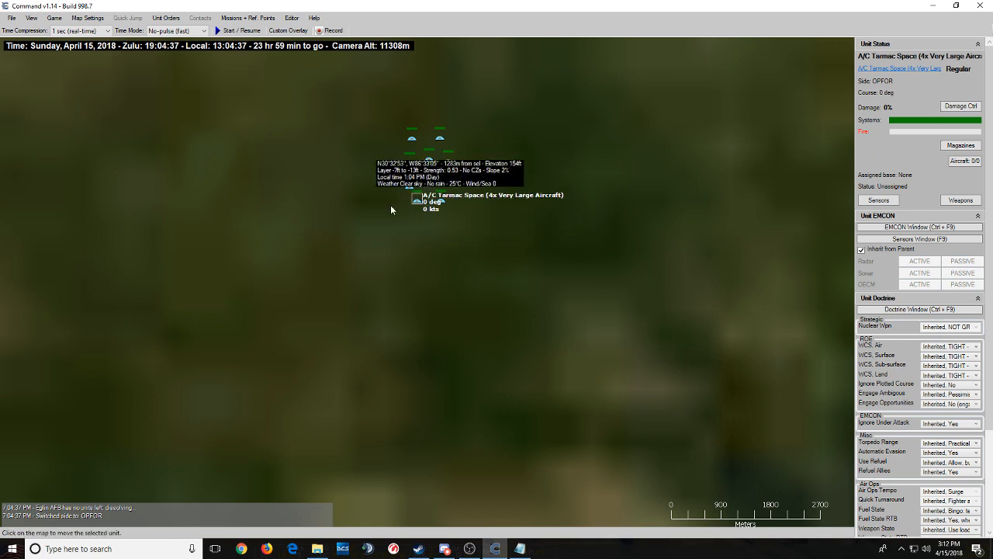
click(365, 150)
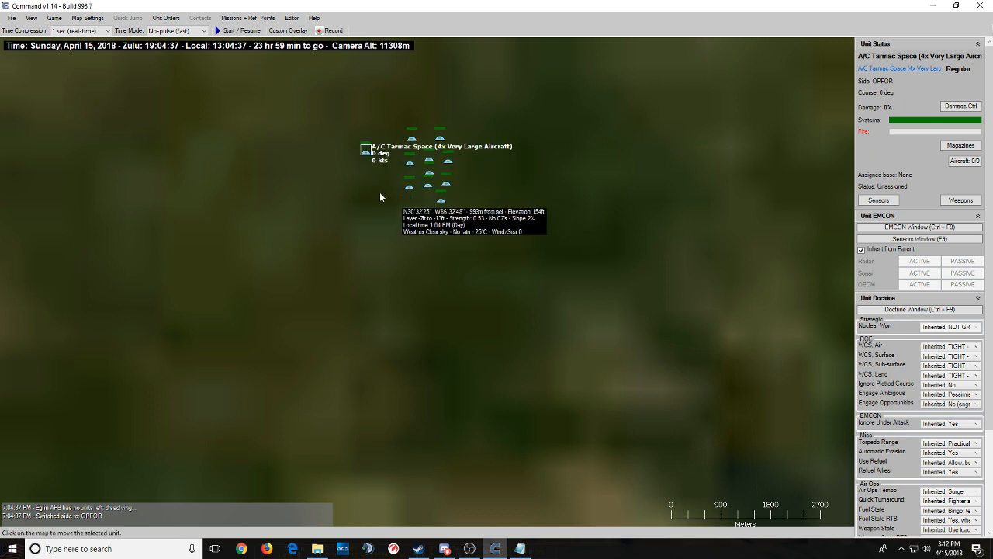
click(420, 201)
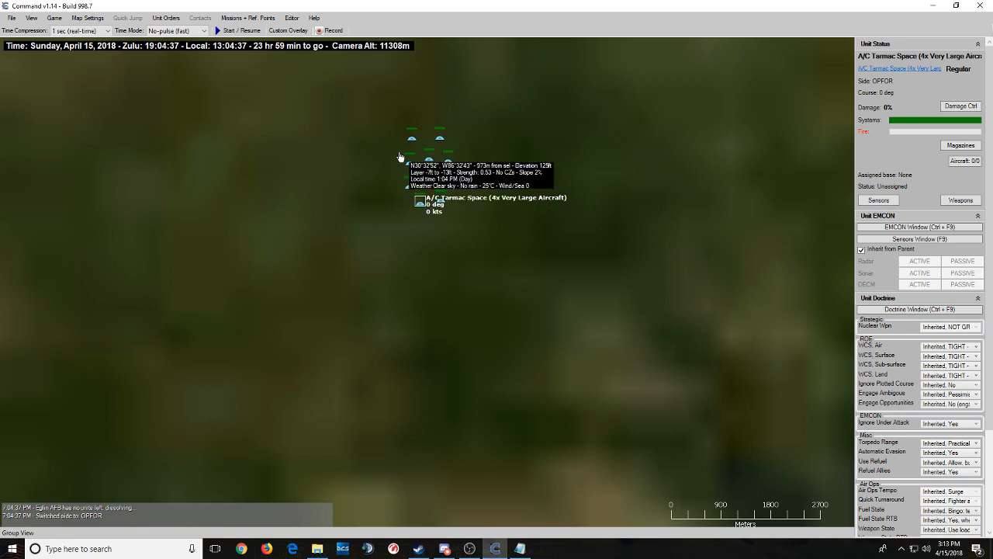
- Clone the tarmac space into the gap between the two northern tarmac spaces and to the southwestern corner of the airfield
key(ctrl+c)
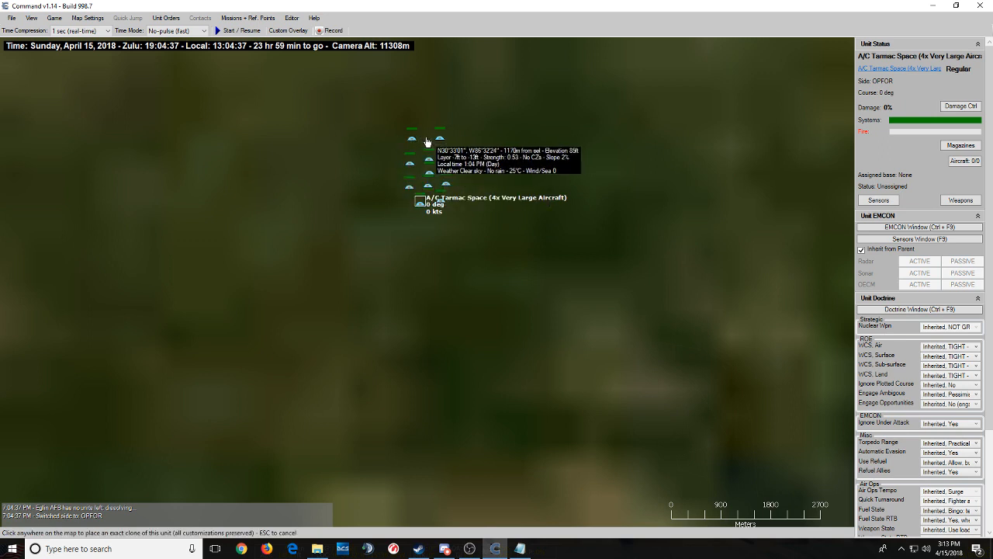
click(425, 141)
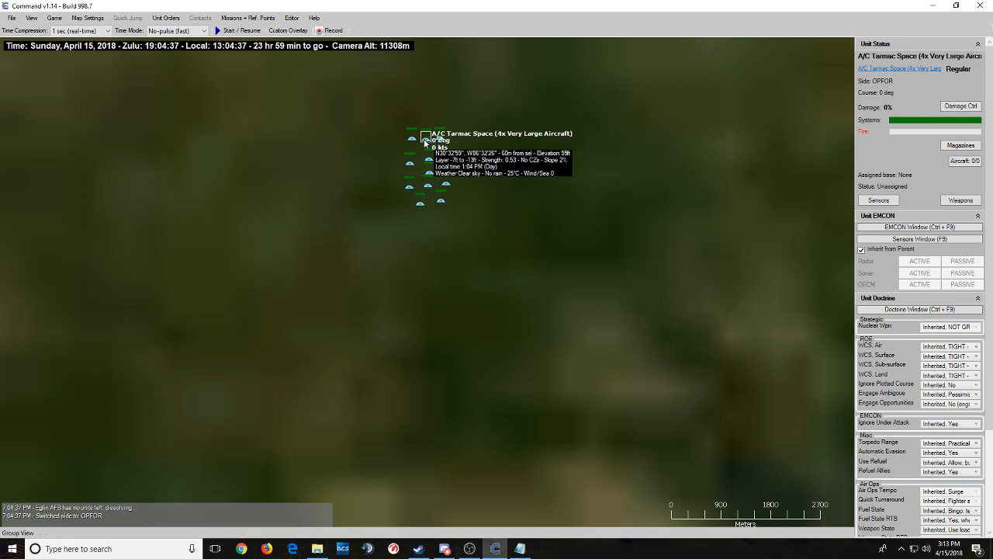
key(ctrl+c)
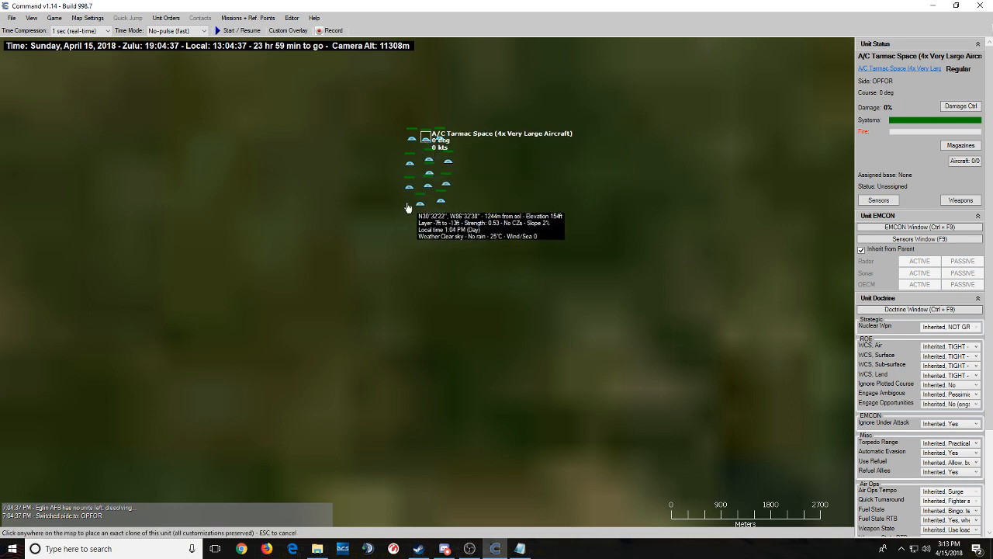
click(407, 206)
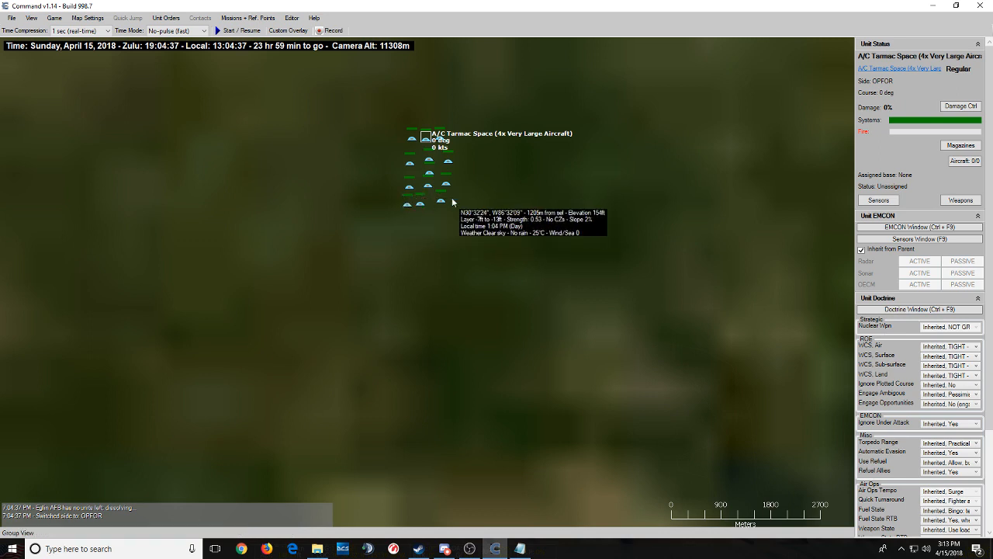
- Move the middle tarmac space of the southern row east, to midway between its two neighbours
click(424, 207)
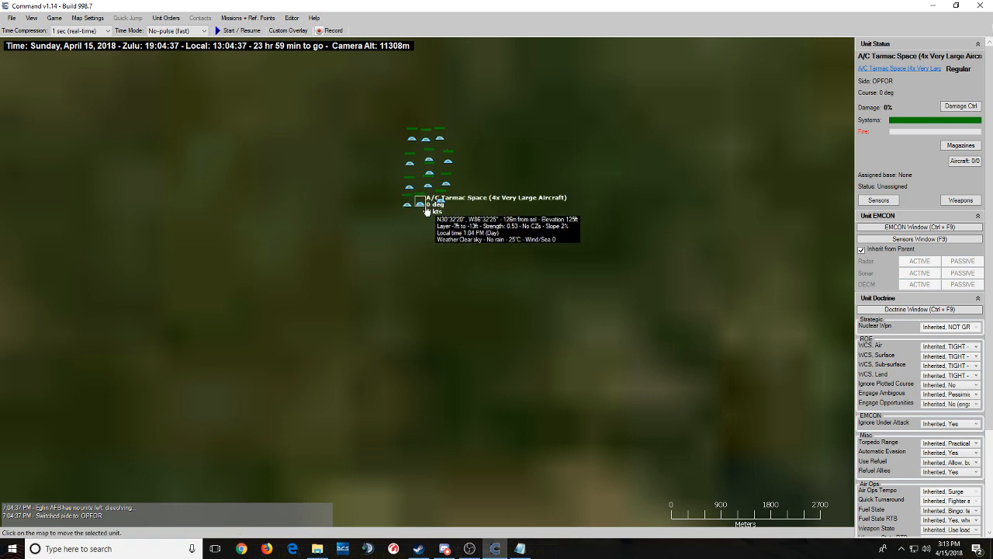
click(428, 206)
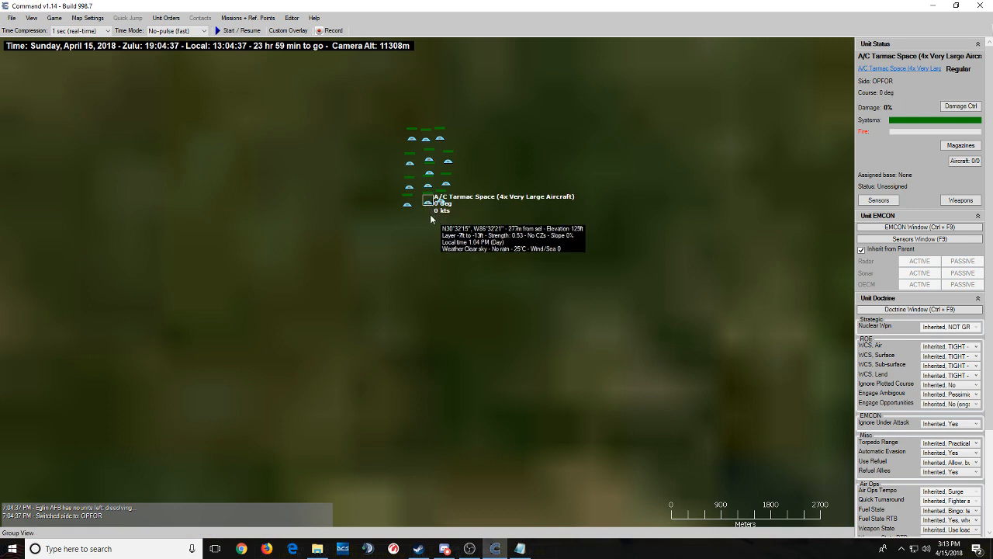
key(m)
click(424, 204)
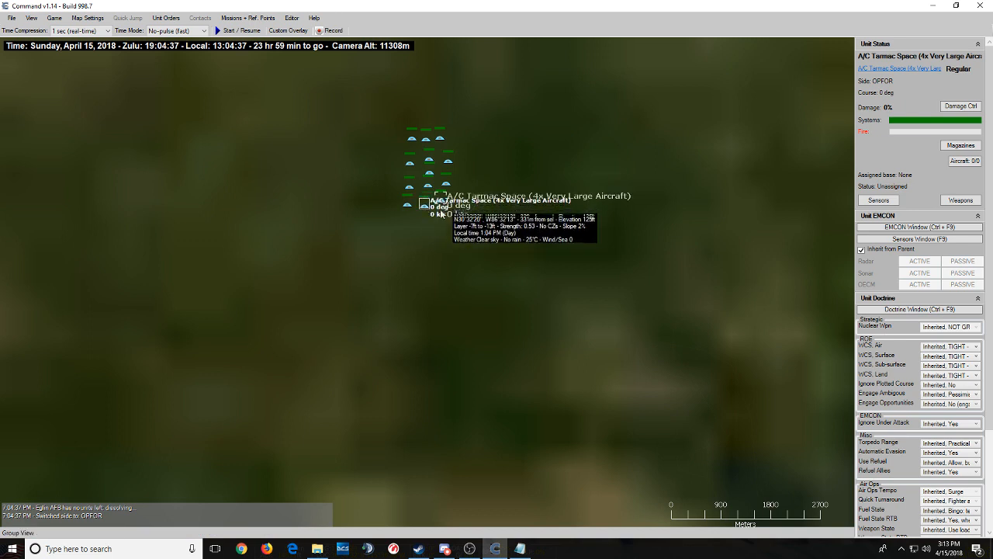
- Add an Ammo Bunker (Surface) facility for OPFOR south of the southern tarmac spaces, with one clone east of it and two north of the airfield
right_click(425, 232)
click(434, 237)
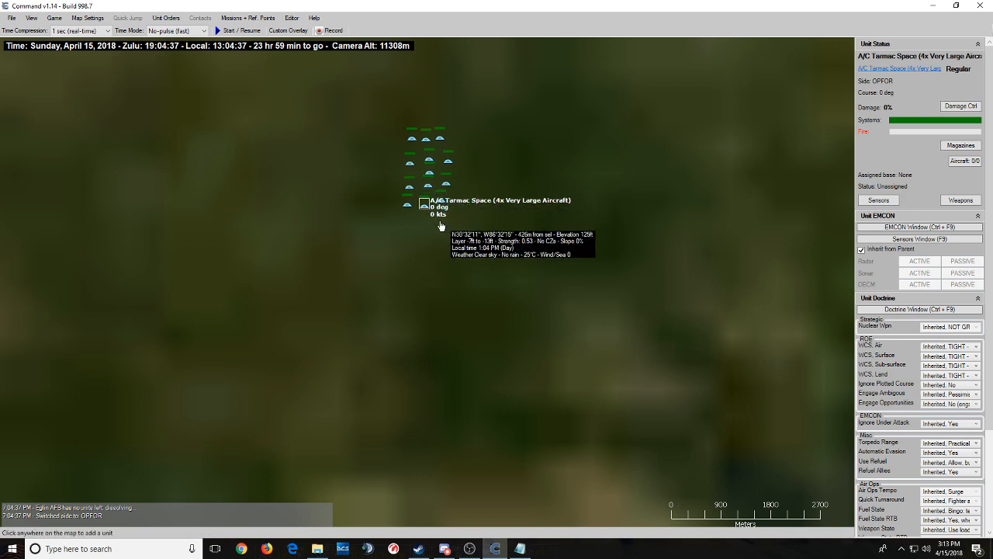
click(415, 223)
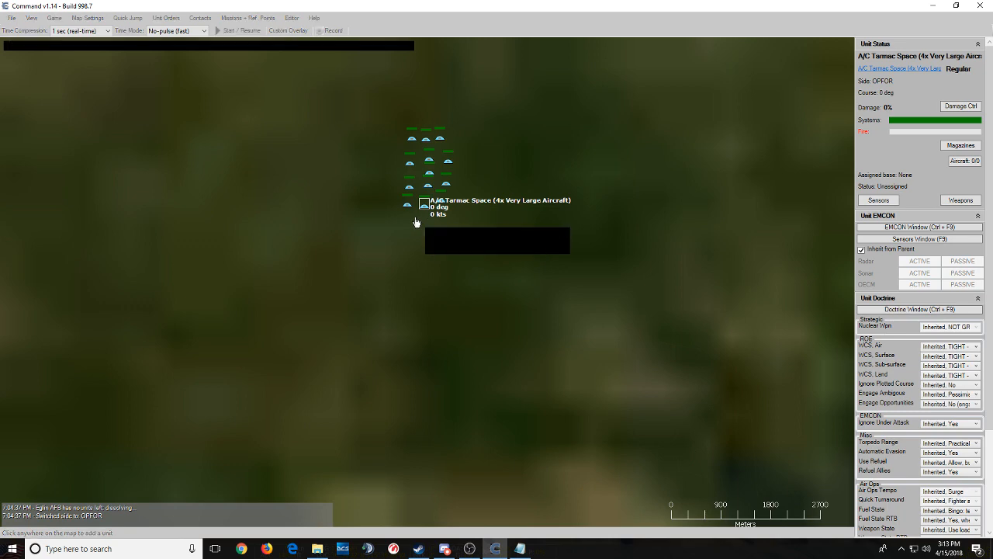
text(ammo bunker)
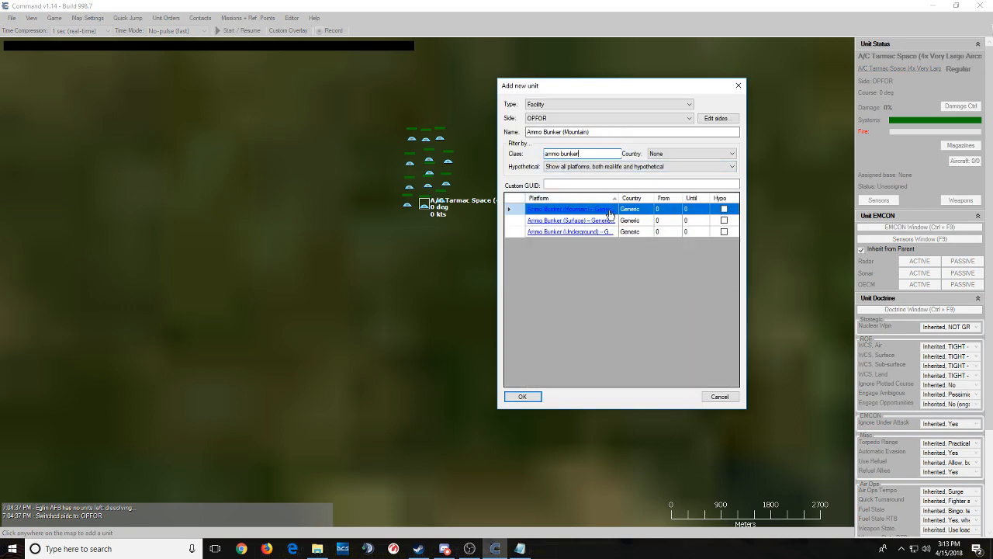
click(634, 221)
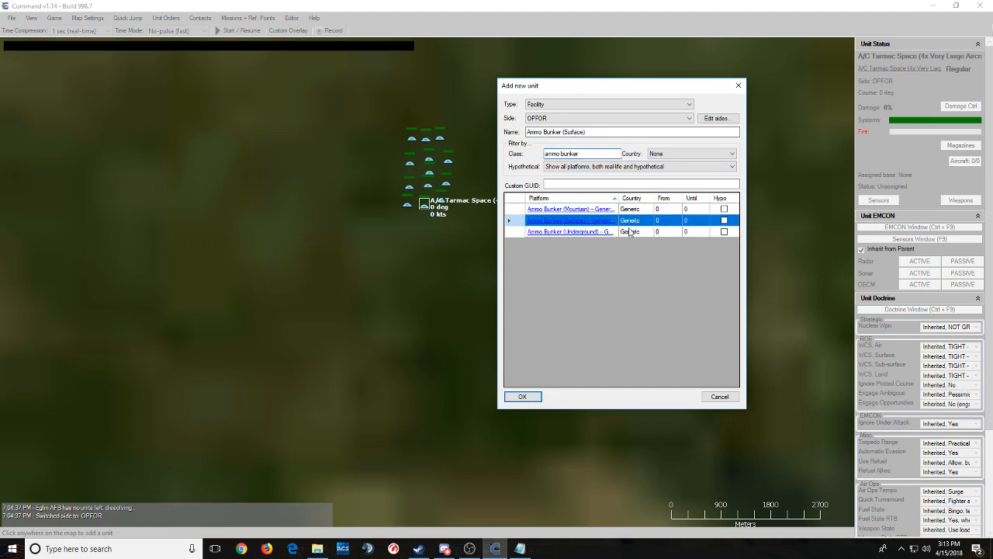
click(521, 396)
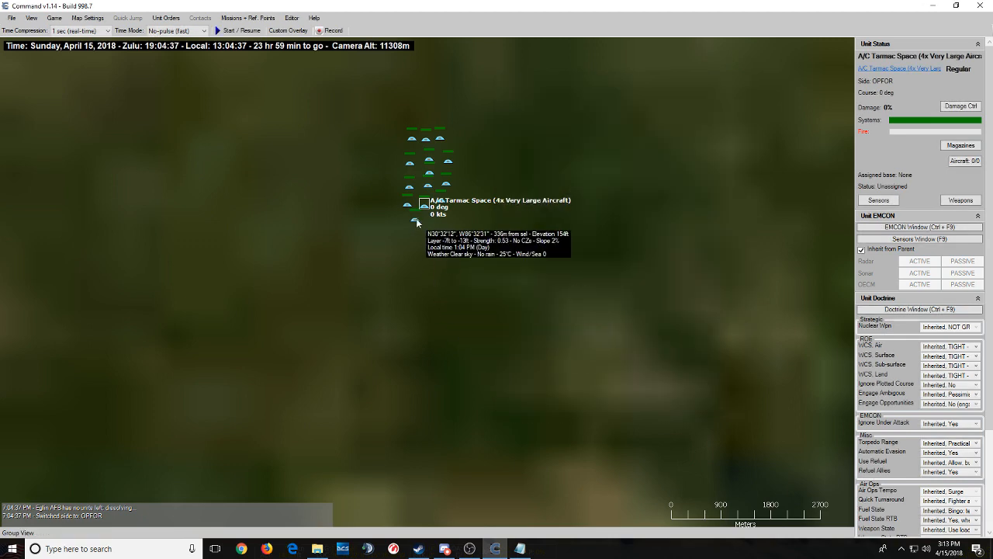
click(435, 122)
click(420, 122)
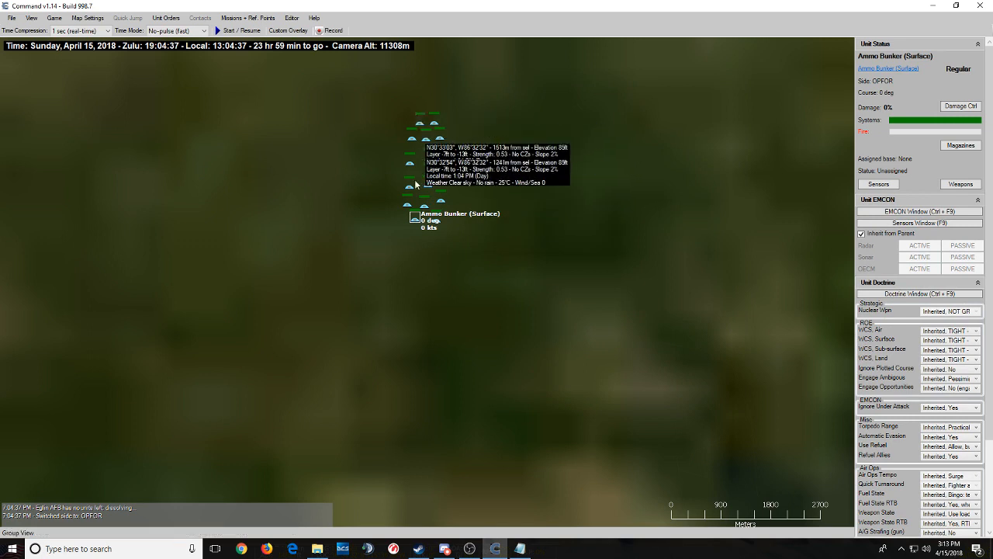
- Group all of the airfield's facilities and rename the group OPFOR Airbase
drag(358, 269, 461, 94)
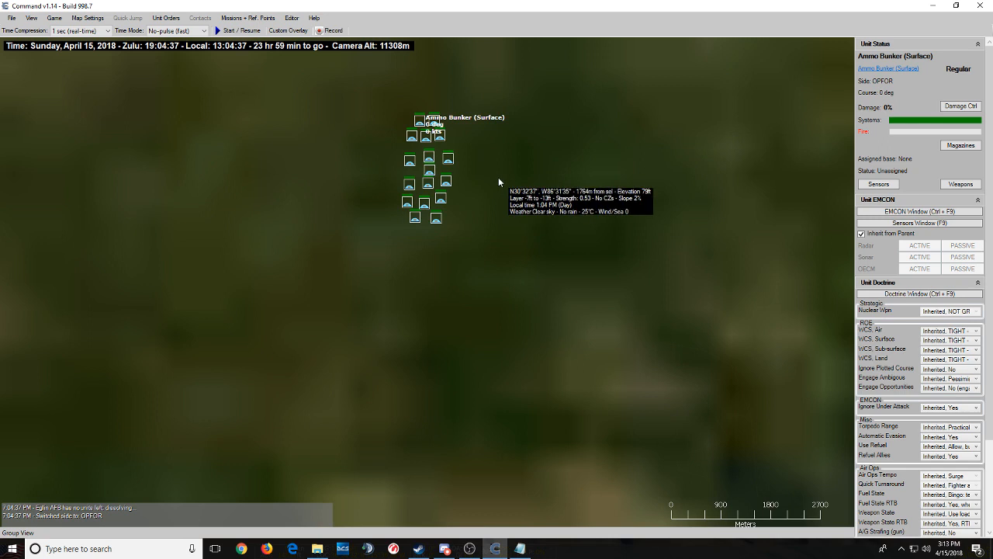
key(g)
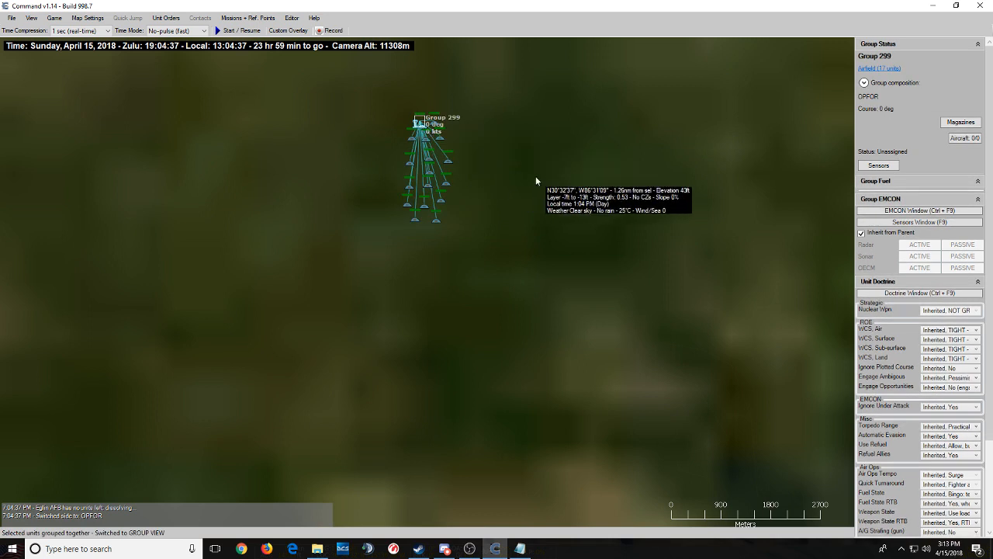
text(r)
text(OPFOR )
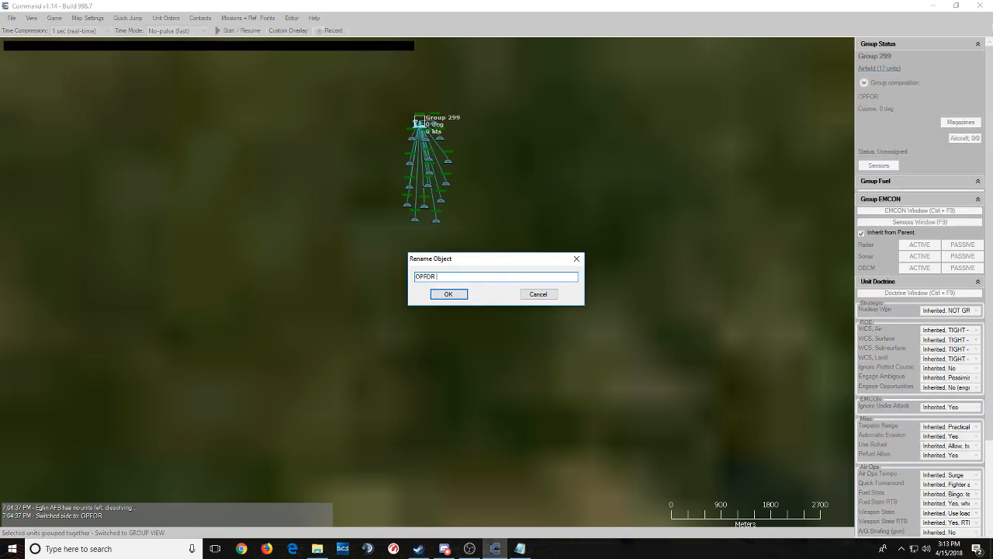
text(Airbase)
key(Return)
scroll(488, 172, up, 1)
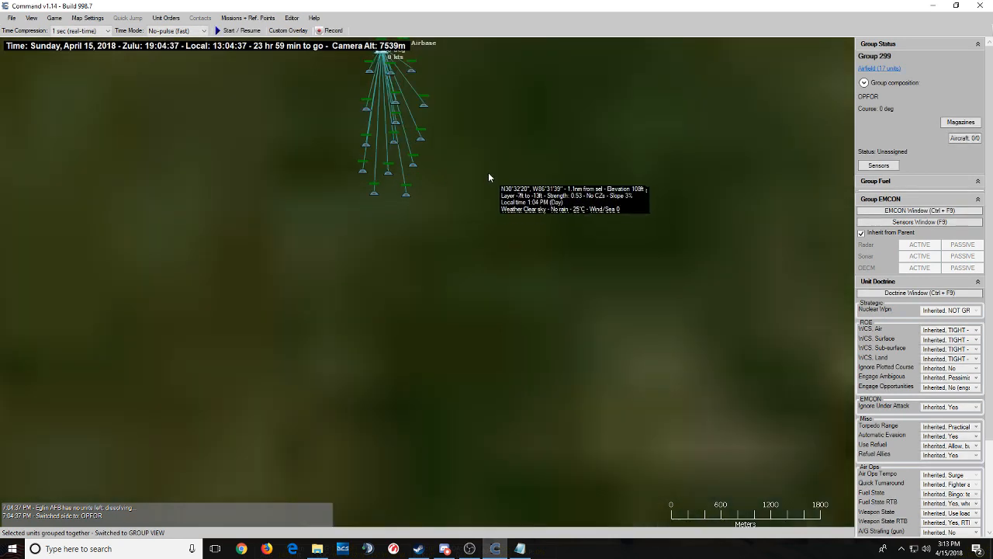
scroll(476, 172, down, 2)
scroll(481, 187, up, 3)
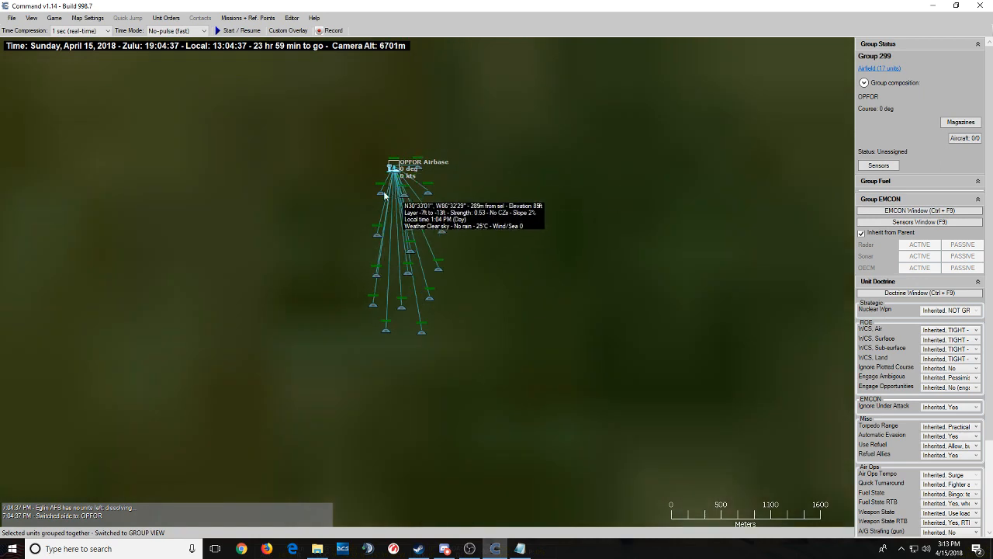
click(292, 18)
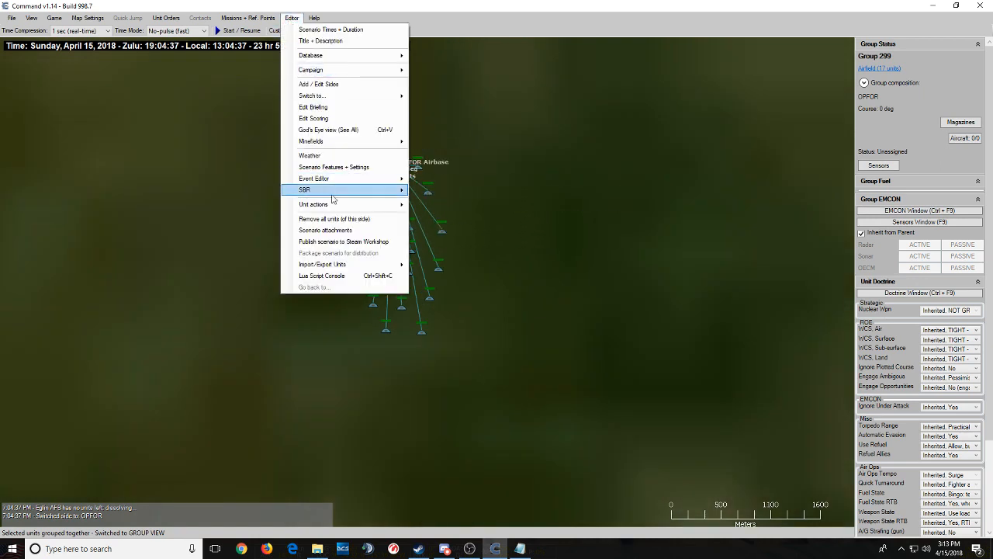
click(507, 194)
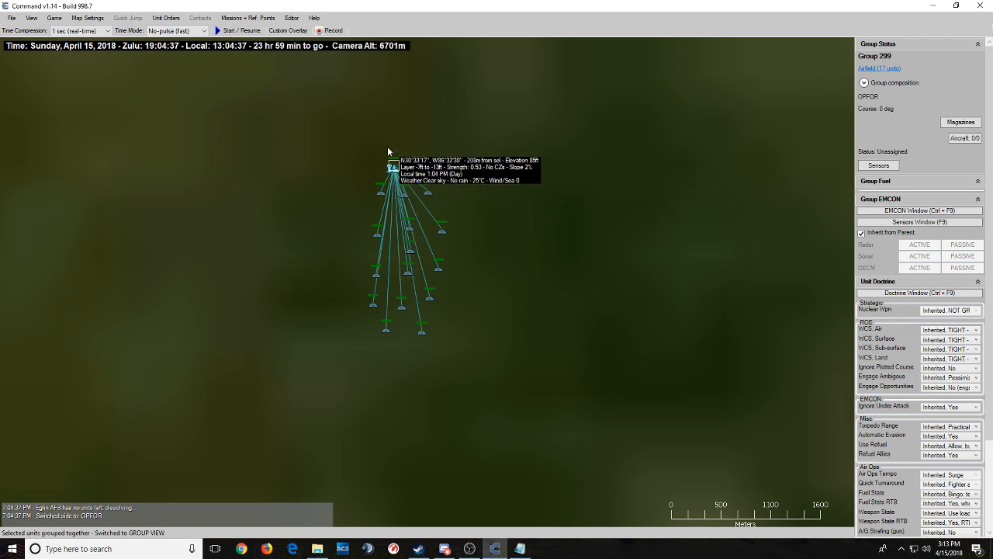
click(292, 18)
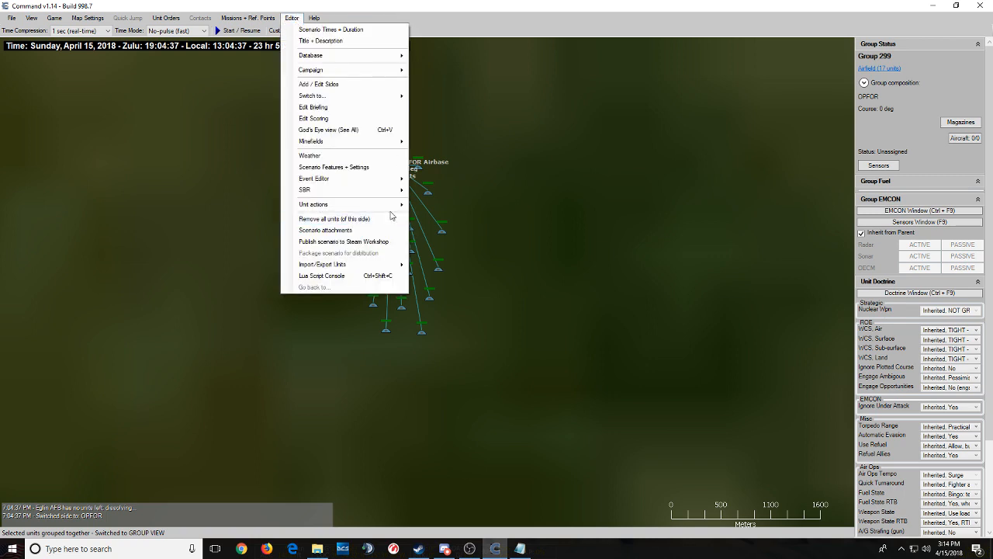
mouse_move(396, 205)
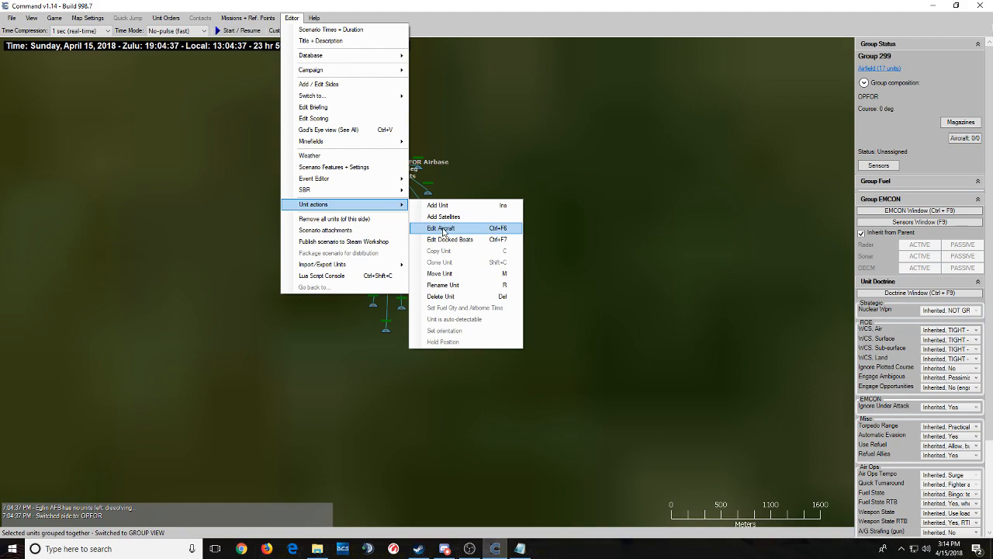
click(443, 229)
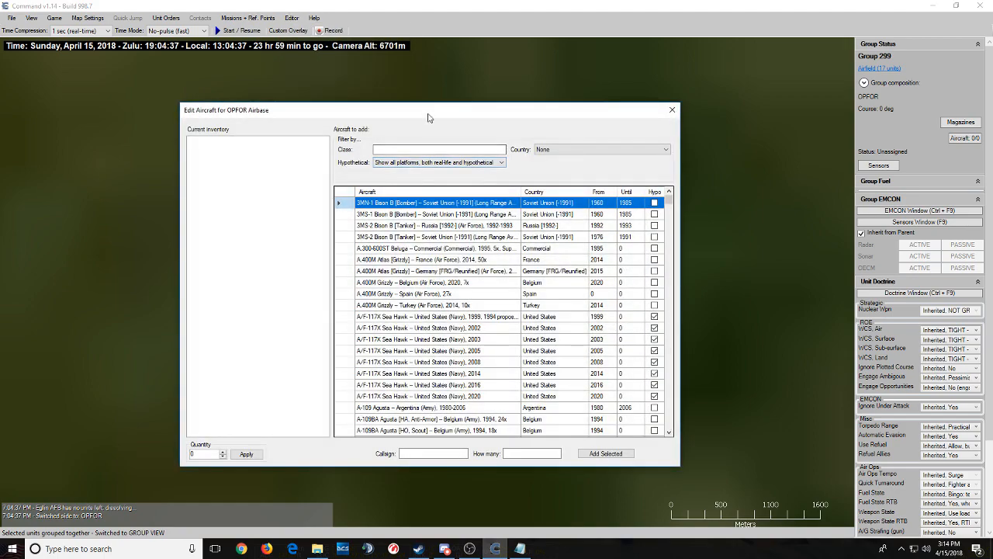
drag(428, 118, 483, 76)
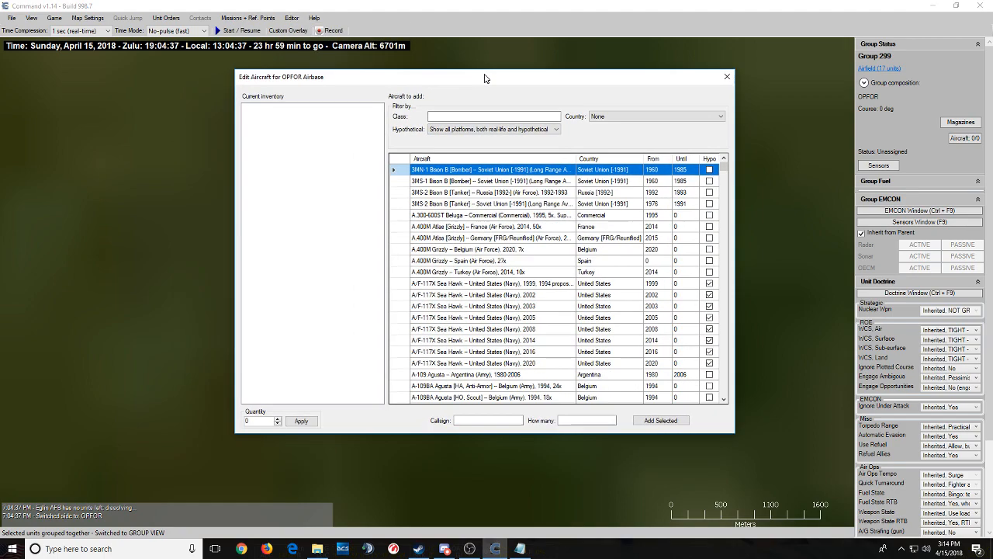
right_click(483, 76)
click(516, 143)
- Switch to unit view and open the aircraft editor for the northeastern A/C Tarmac Space (4x Very Large Aircraft)
scroll(442, 219, up, 2)
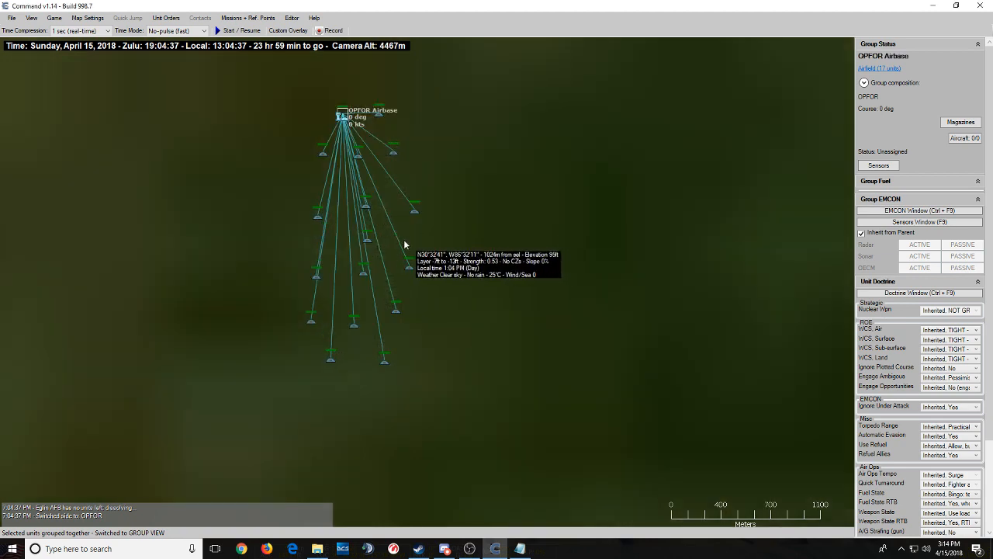
key(9)
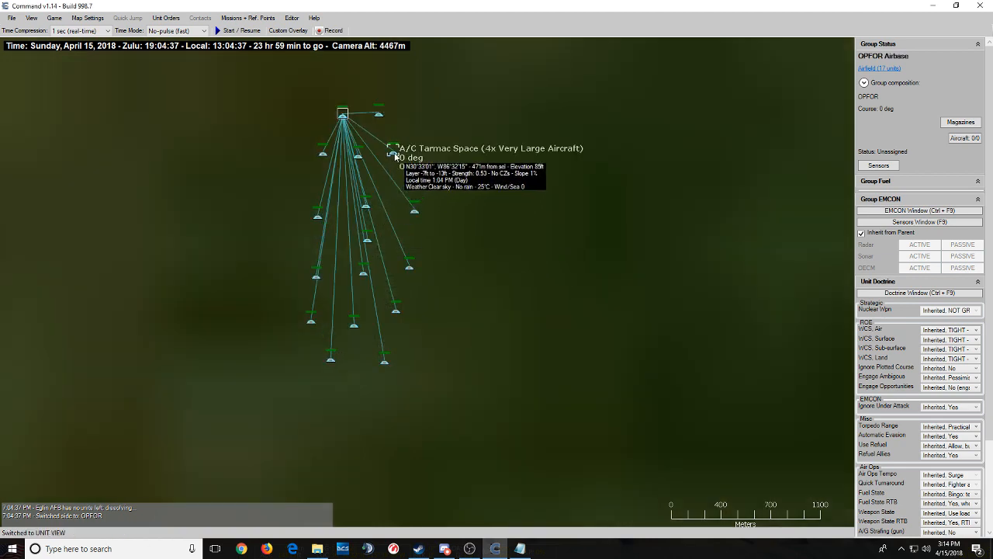
click(395, 156)
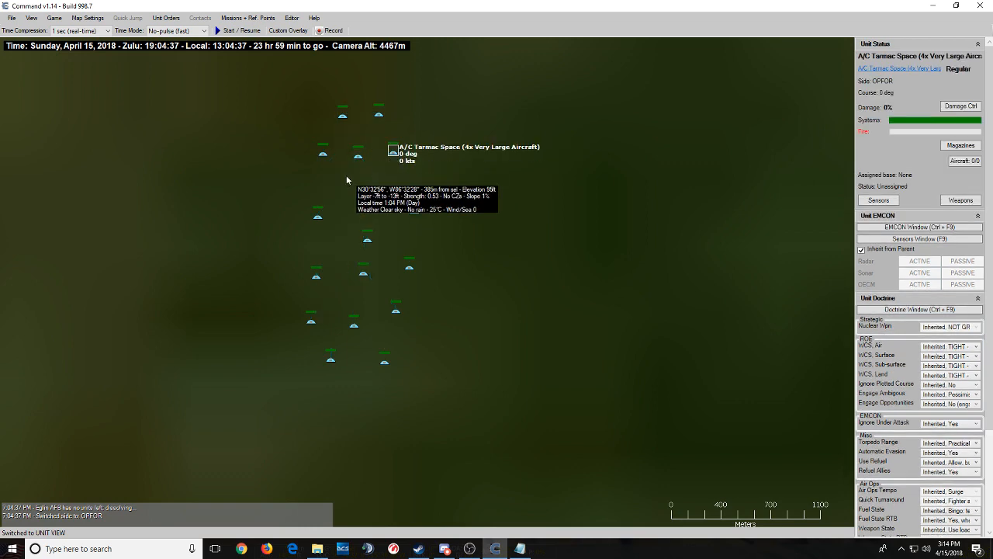
right_click(277, 190)
scroll(541, 334, up, 3)
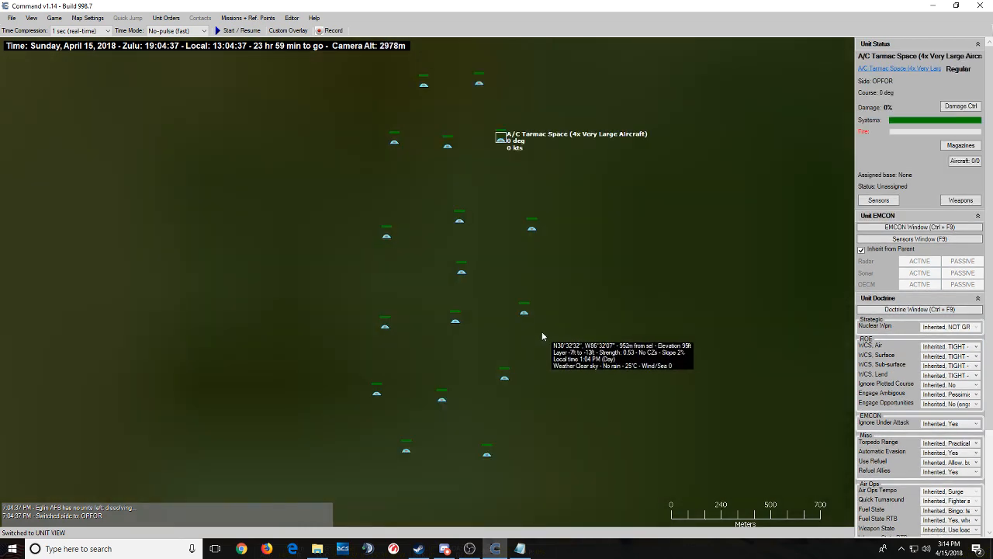
click(291, 18)
mouse_move(383, 208)
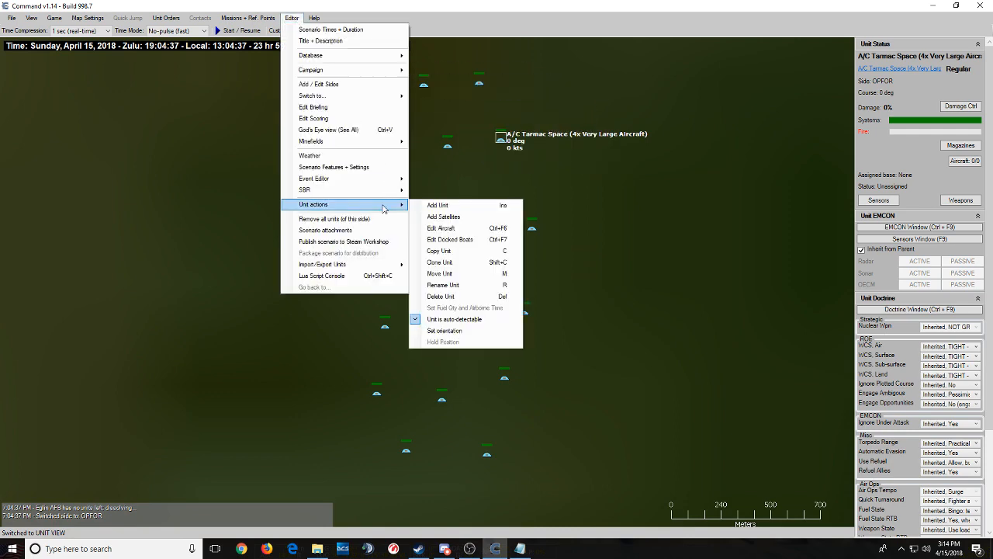
click(464, 230)
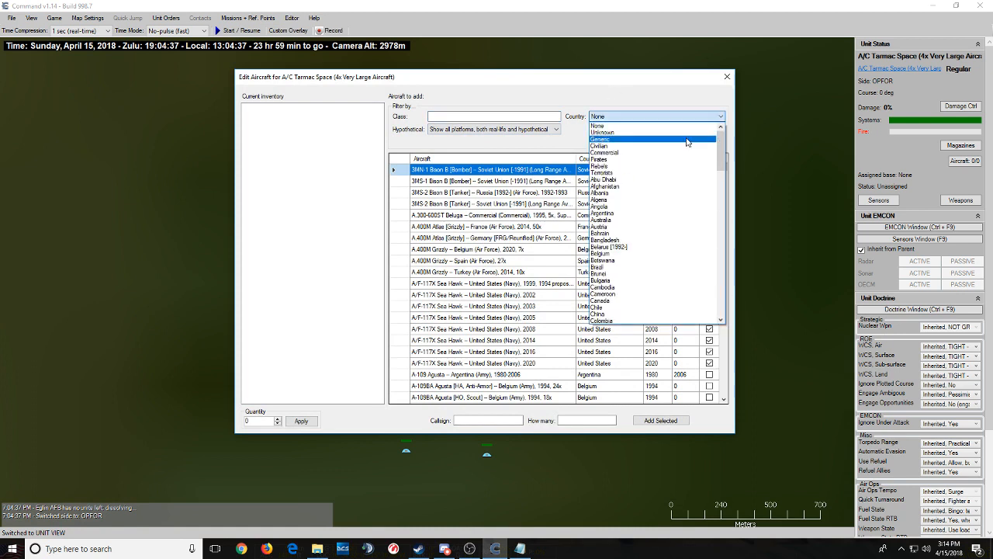
- Filter the aircraft to add by country United States and class F-15, and sort them by starting year, newest first
drag(721, 145, 726, 296)
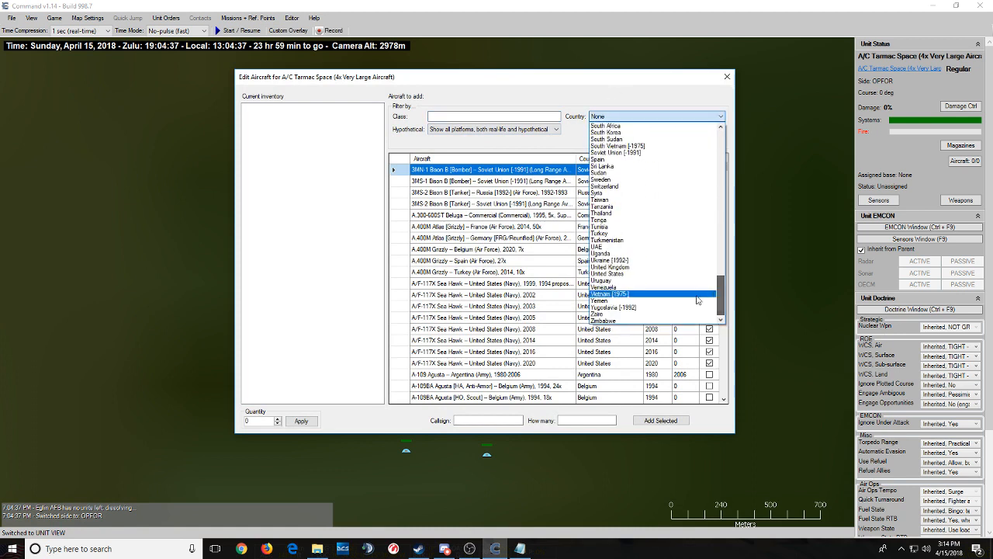
click(648, 273)
click(492, 117)
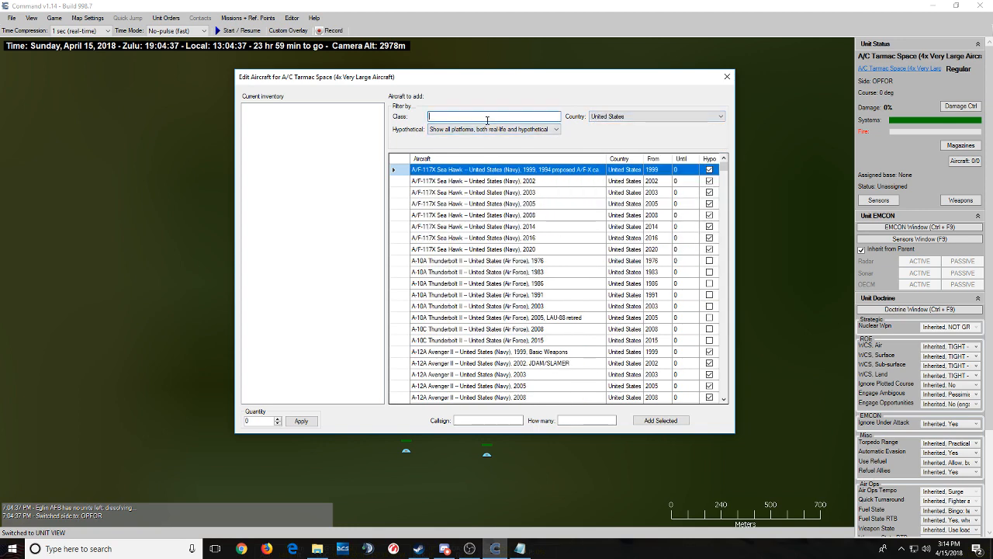
text(F-1)
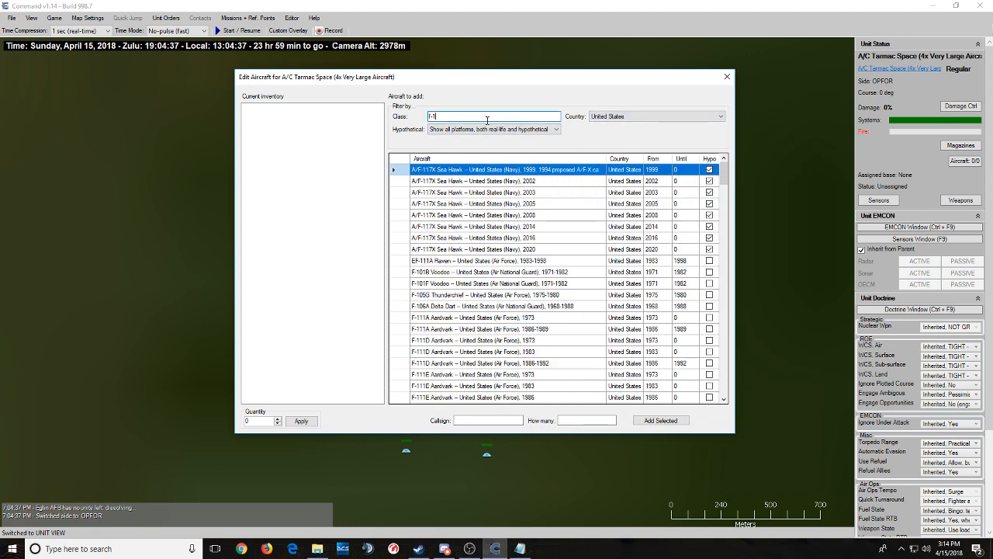
text(6)
key(BackSpace)
text(5)
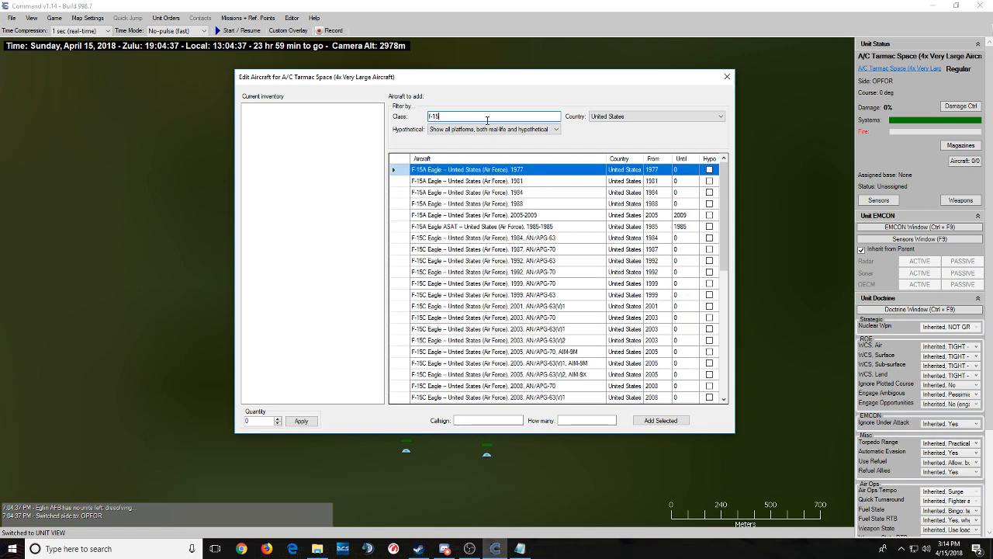
click(654, 158)
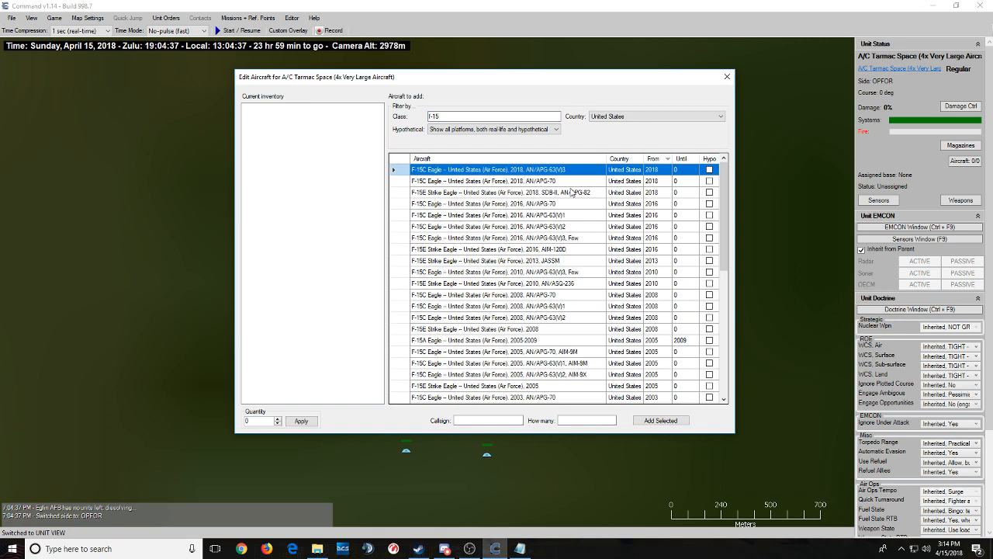
- Try to add 36 F-15C Eagles (2018, AN/APG-63(V)3) to the tarmac space, and remove the F-15C entry from its inventory
click(529, 183)
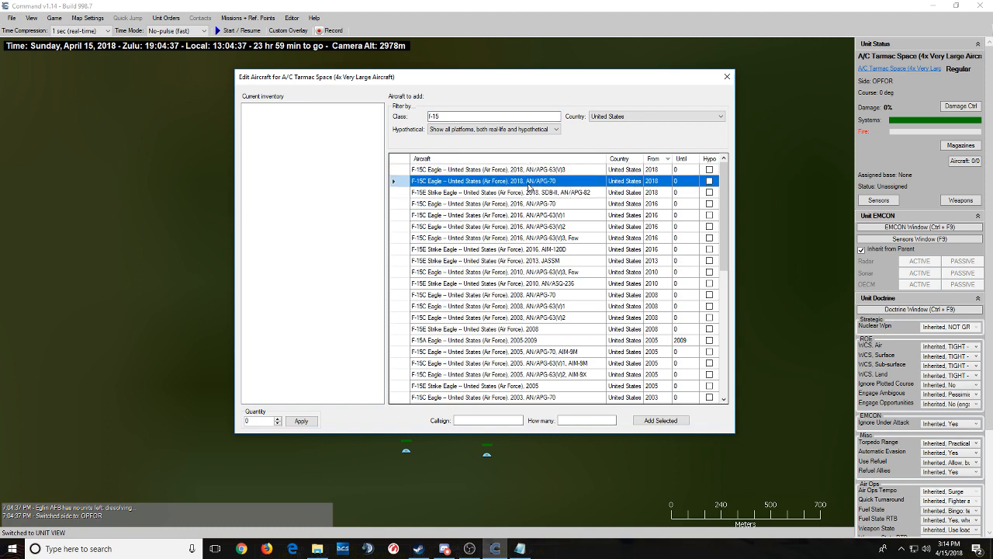
click(536, 173)
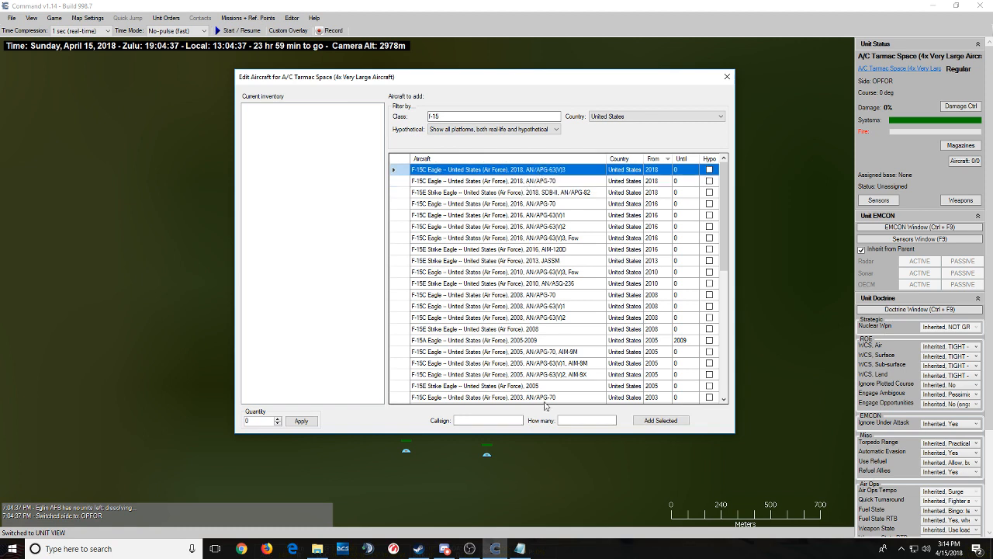
click(578, 420)
mouse_move(573, 83)
mouse_down()
mouse_move(520, 266)
mouse_move(557, 84)
mouse_up()
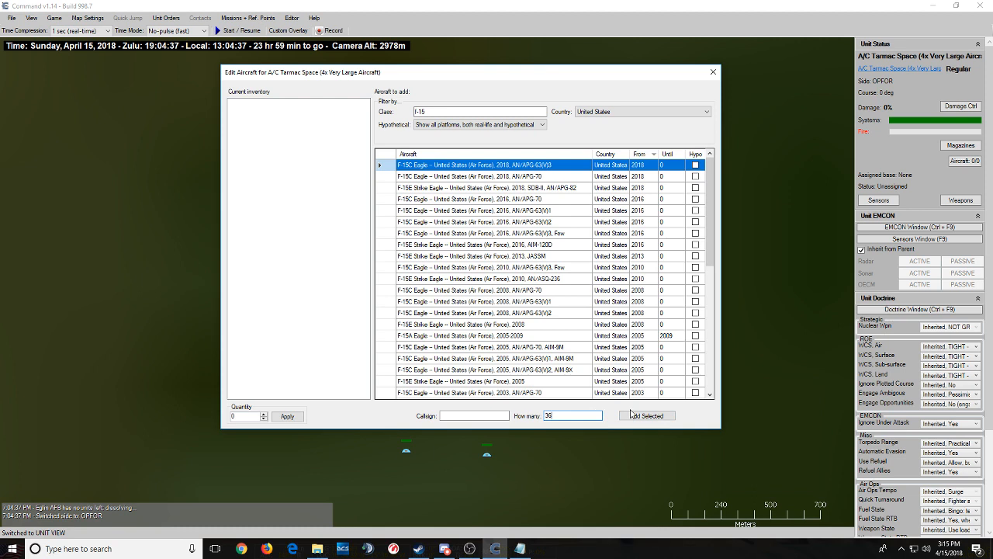
click(633, 417)
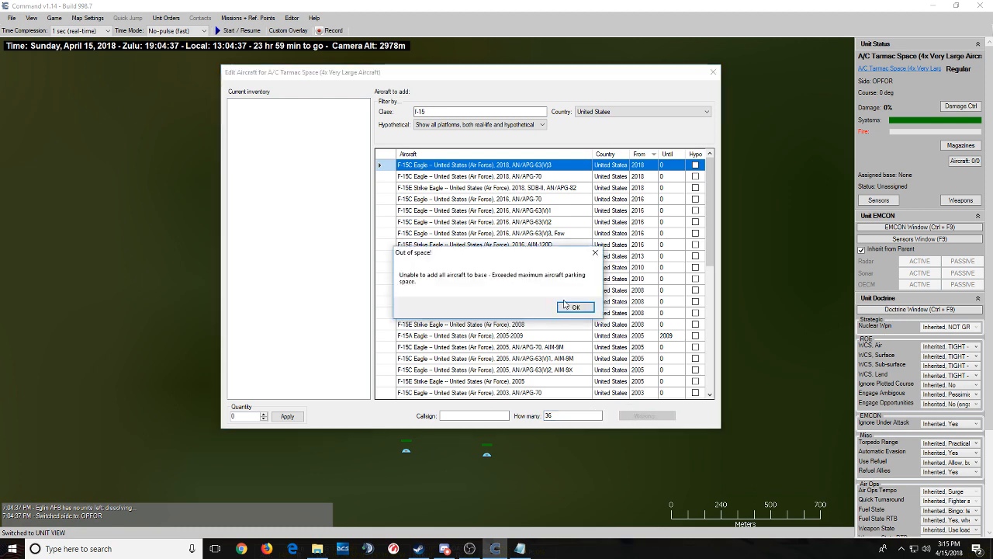
click(566, 312)
click(246, 104)
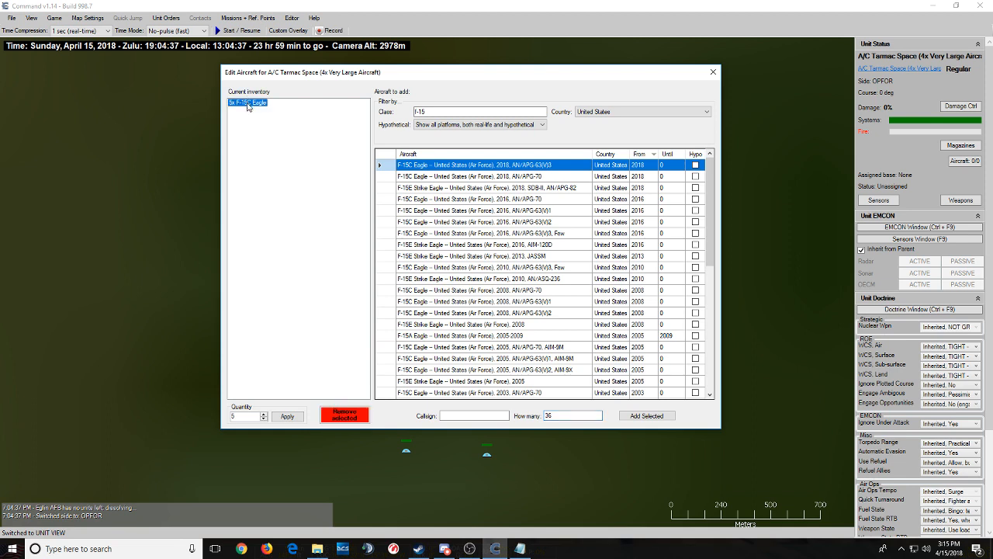
click(350, 415)
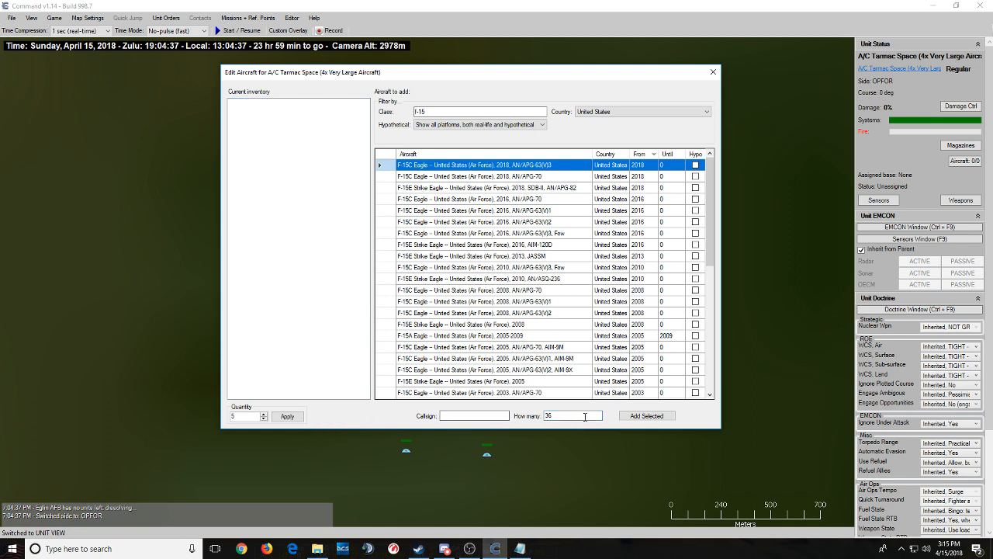
- Add 4 F-15C Eagles (2018, AN/APG-63(V)3) to the tarmac space and close the aircraft editor
drag(555, 416, 534, 418)
text(4)
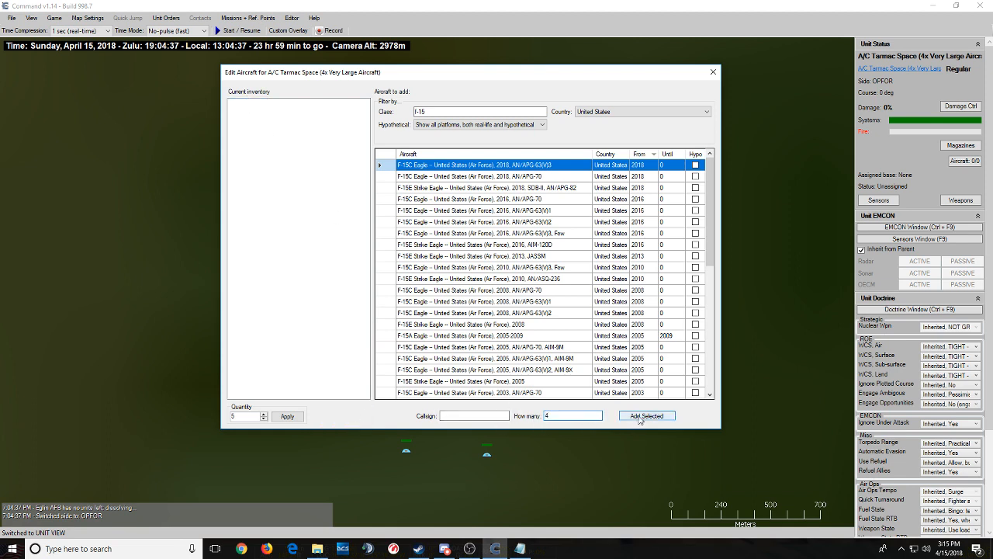
click(639, 417)
click(711, 75)
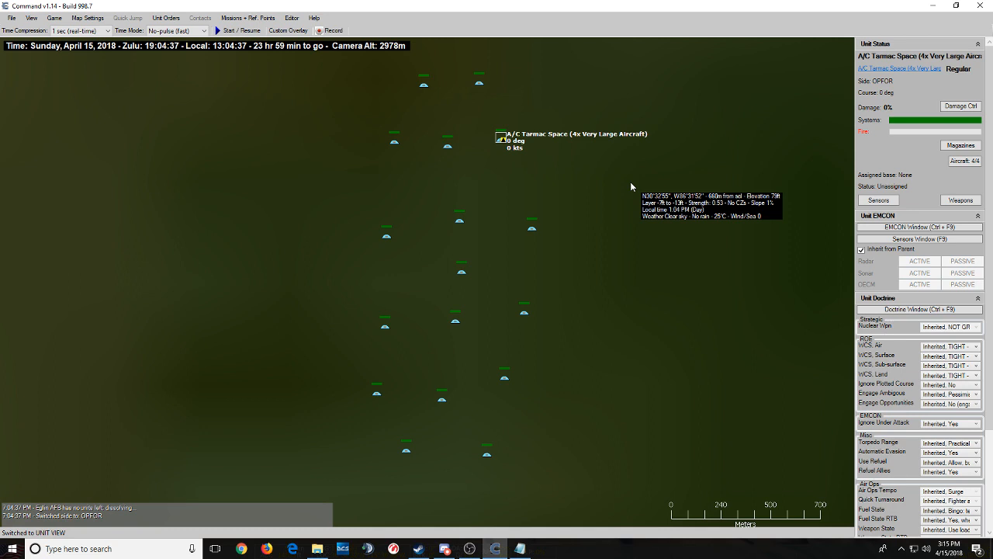
- Check the aircraft assigned to OPFOR Airbase in group view and return to unit view
key(ctrl+g)
click(423, 86)
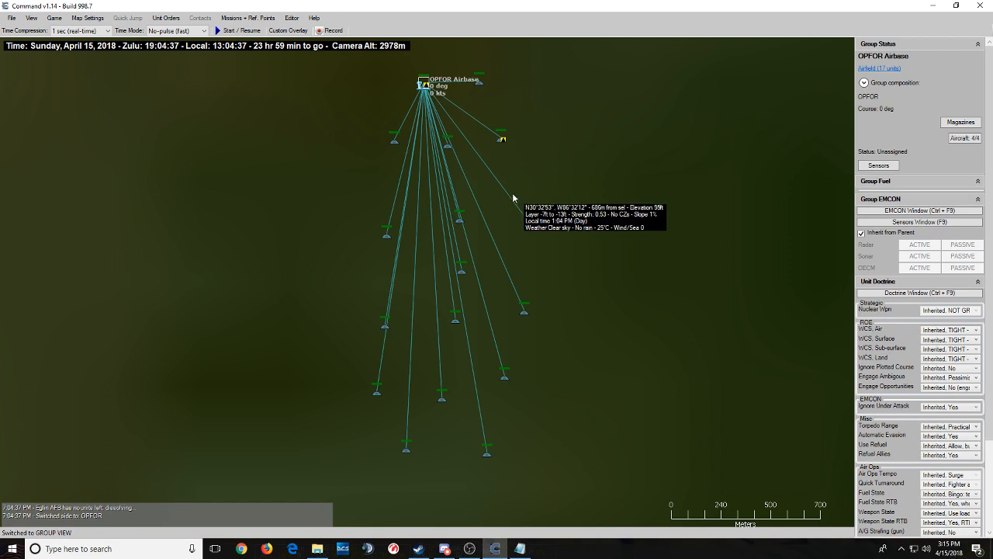
key(ctrl+g)
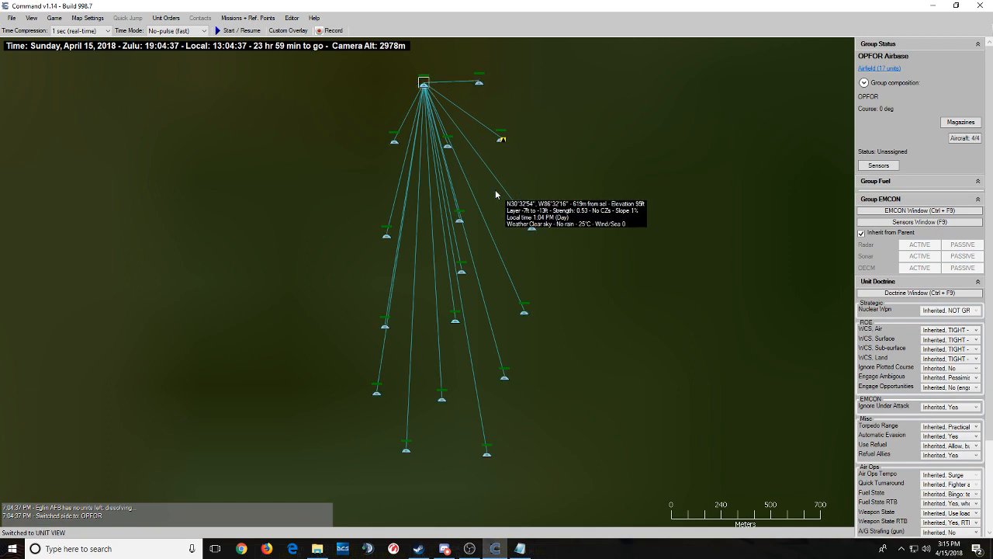
- Open the aircraft editor for the southeastern A/C Tarmac Space (4x Very Large Aircraft)
click(503, 378)
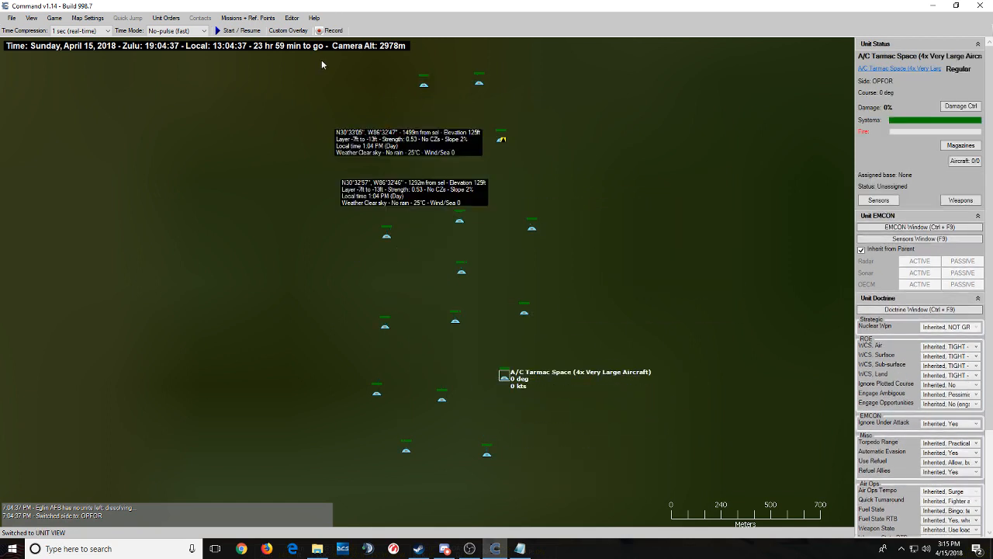
click(291, 18)
mouse_move(348, 205)
click(463, 228)
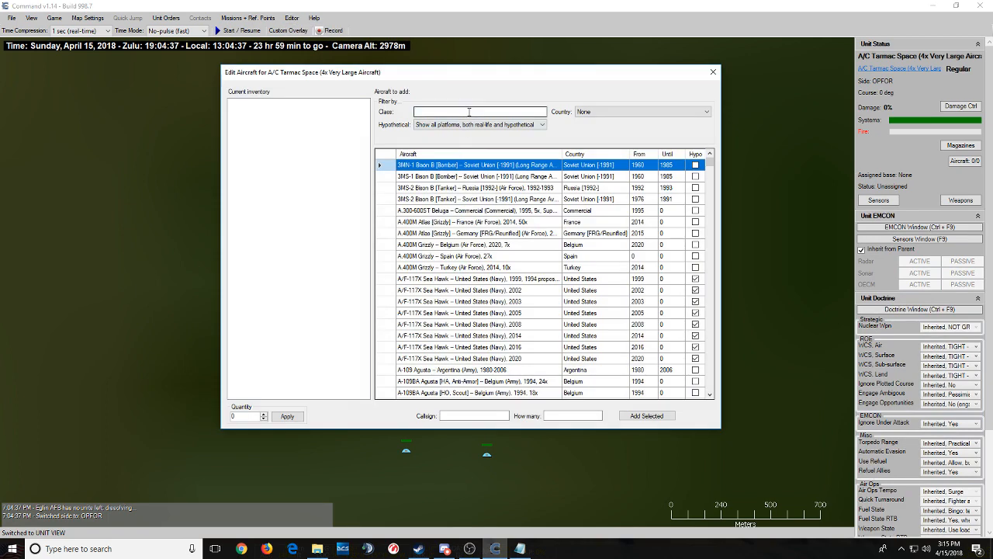
- Filter the aircraft to add by country United States and class F-16, and sort them by starting year, newest first
click(593, 114)
scroll(680, 142, down, 20)
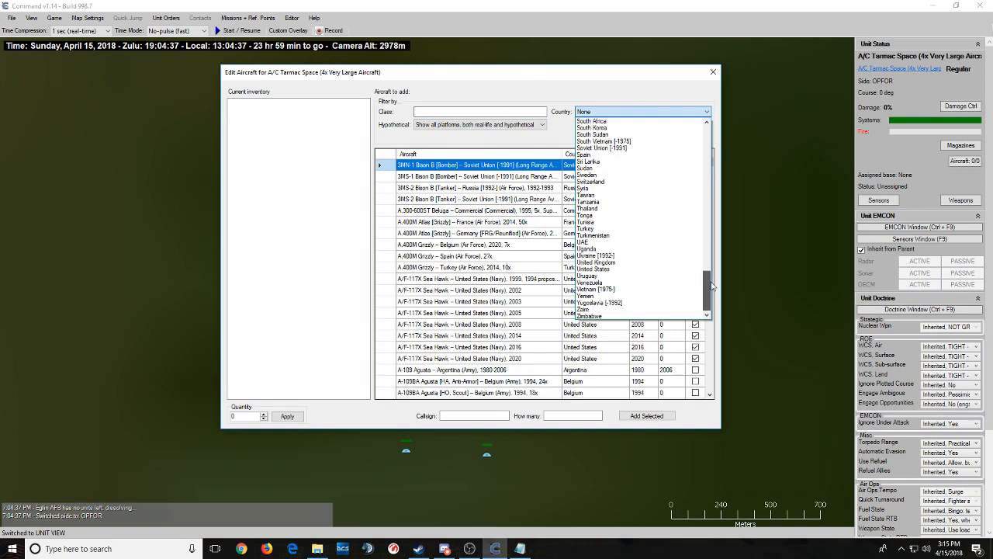
click(605, 270)
click(466, 114)
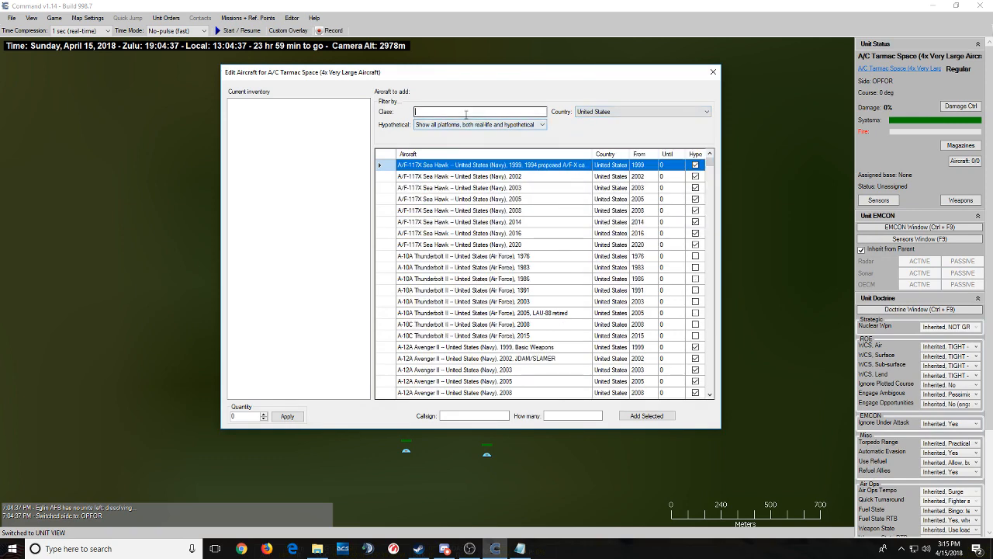
text(F-16)
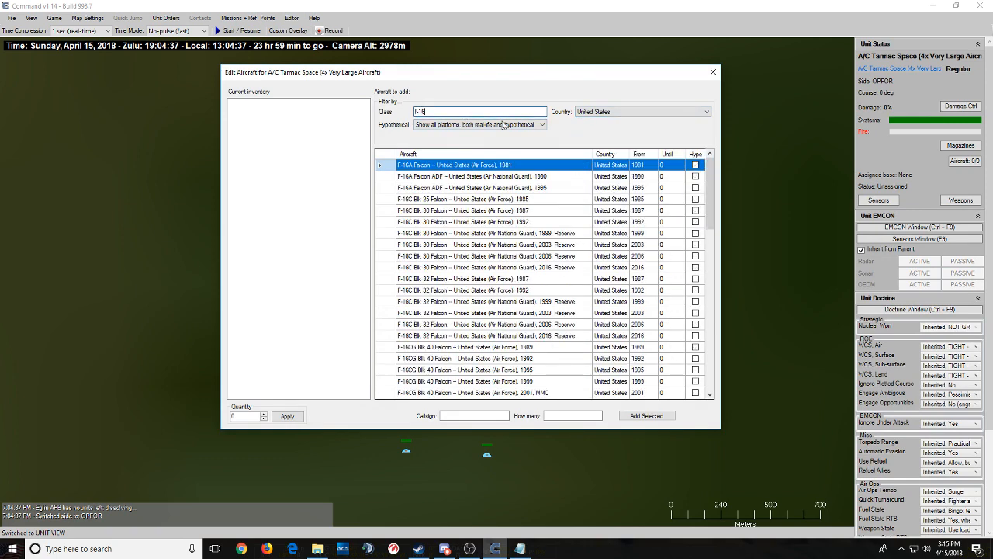
click(636, 154)
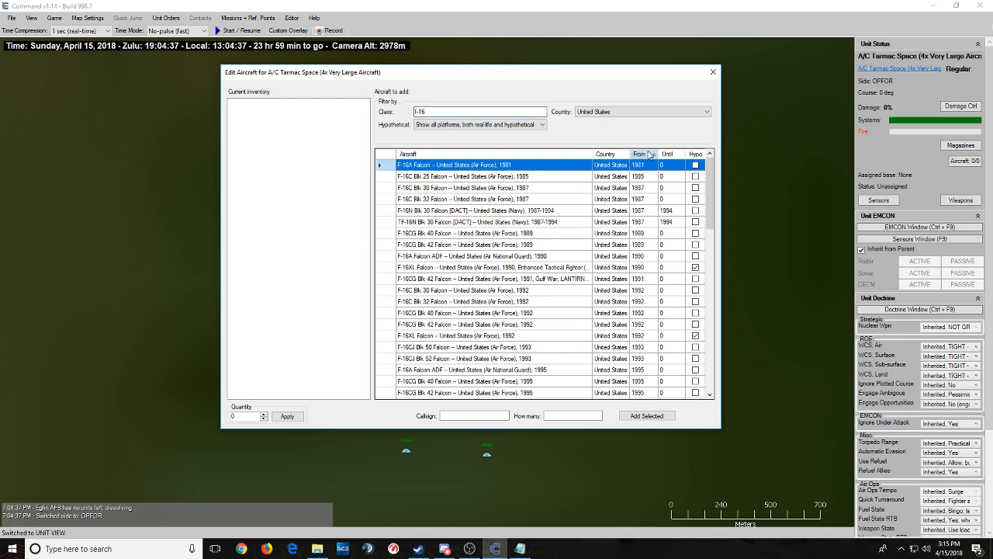
click(636, 154)
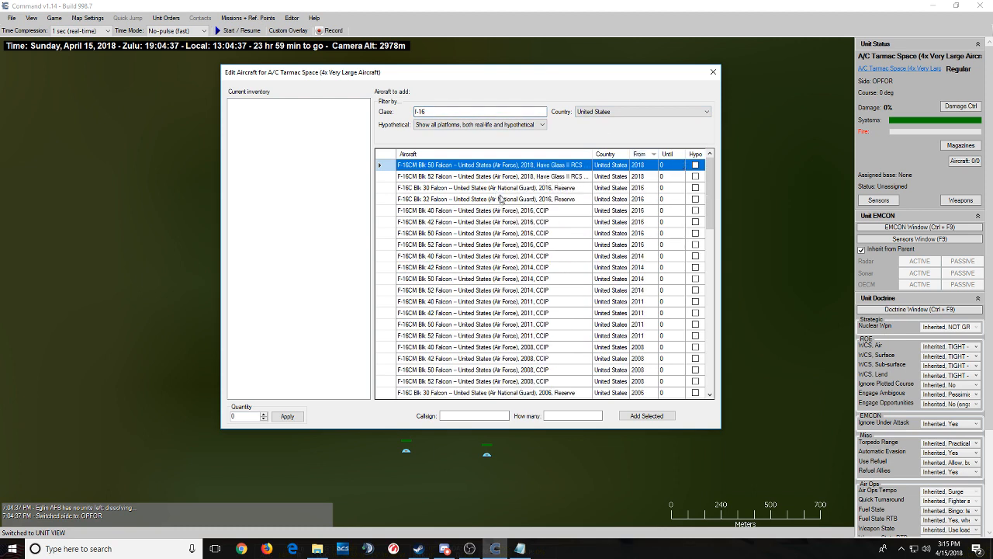
- Fill the tarmac space with F-16CM Blk 50 Falcons (2018, Have Glass II RCS) by requesting 36, and close the aircraft editor
click(533, 189)
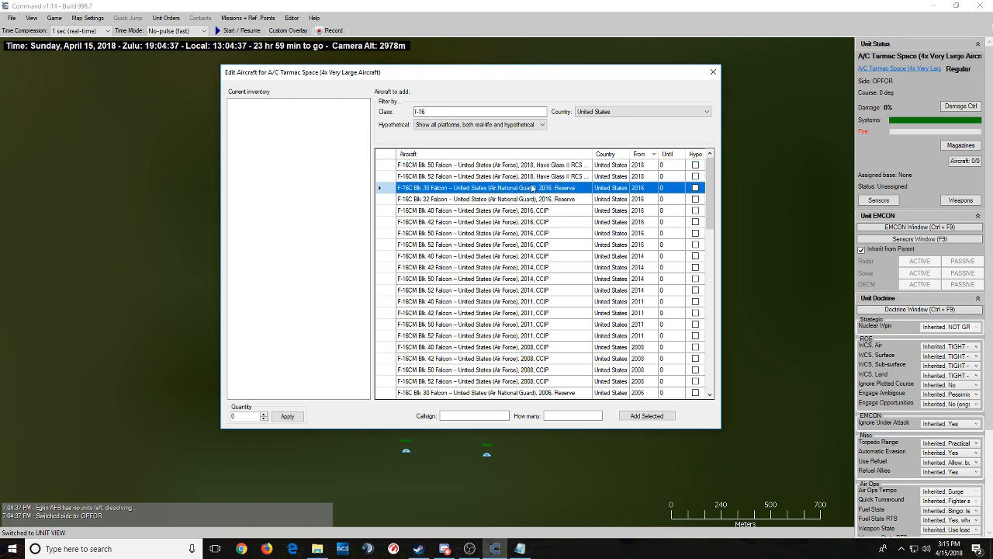
click(531, 177)
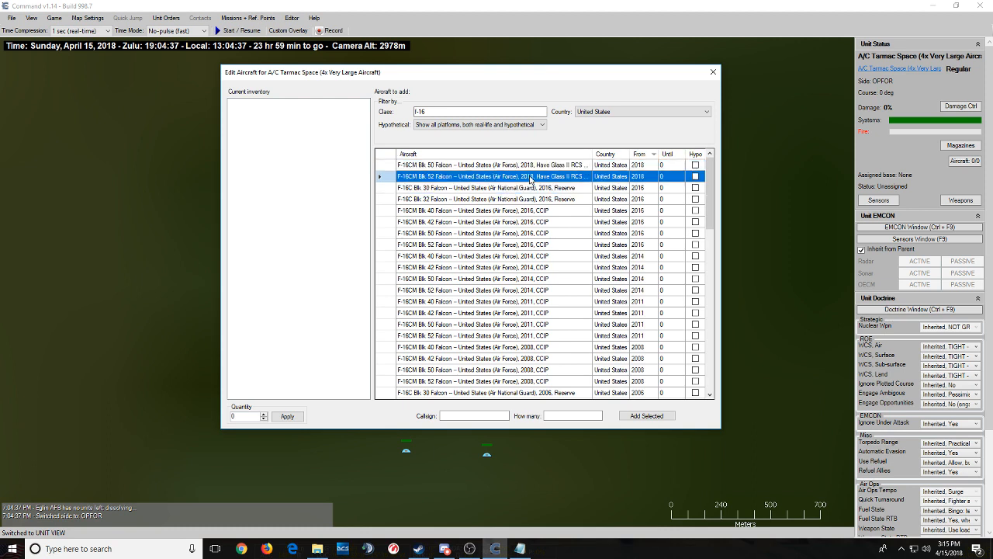
click(554, 165)
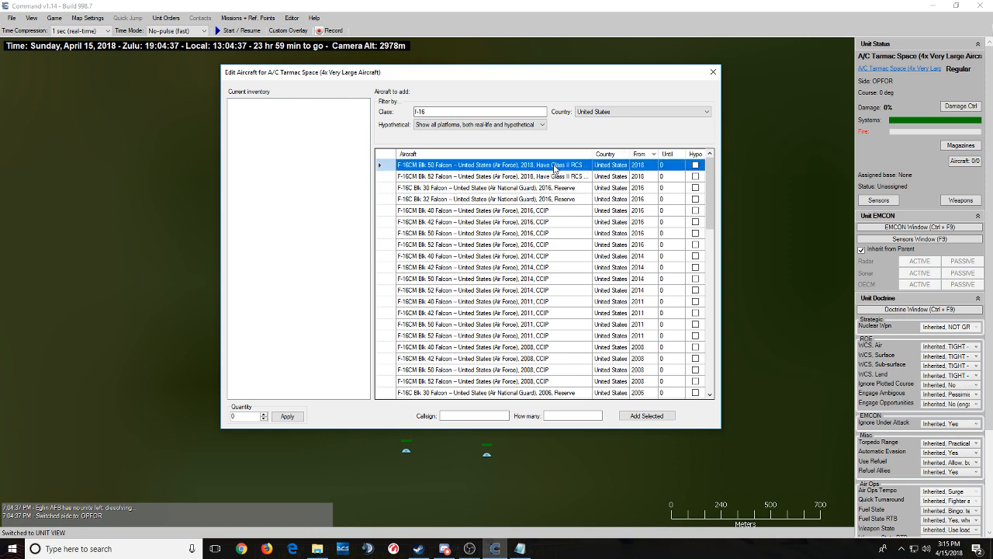
click(572, 415)
text(36)
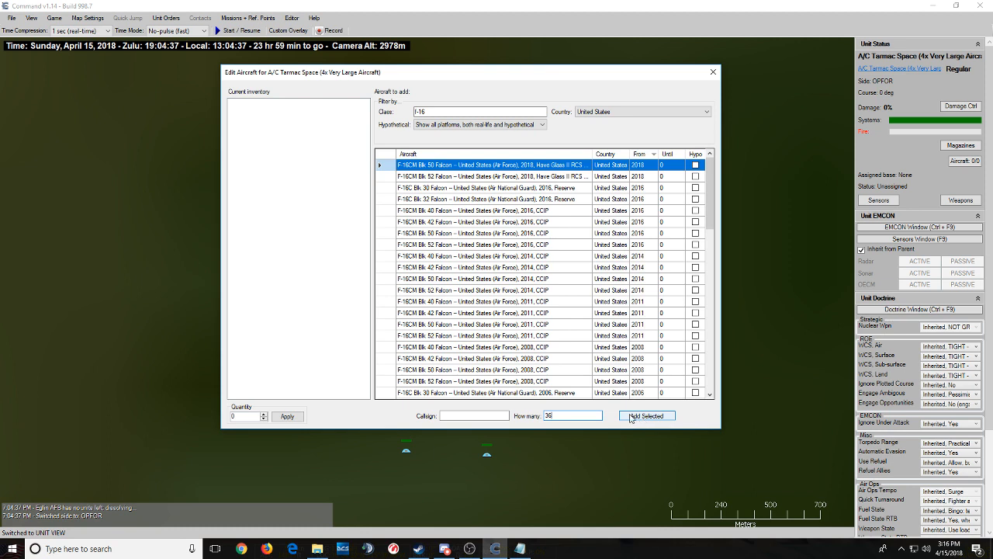
click(630, 417)
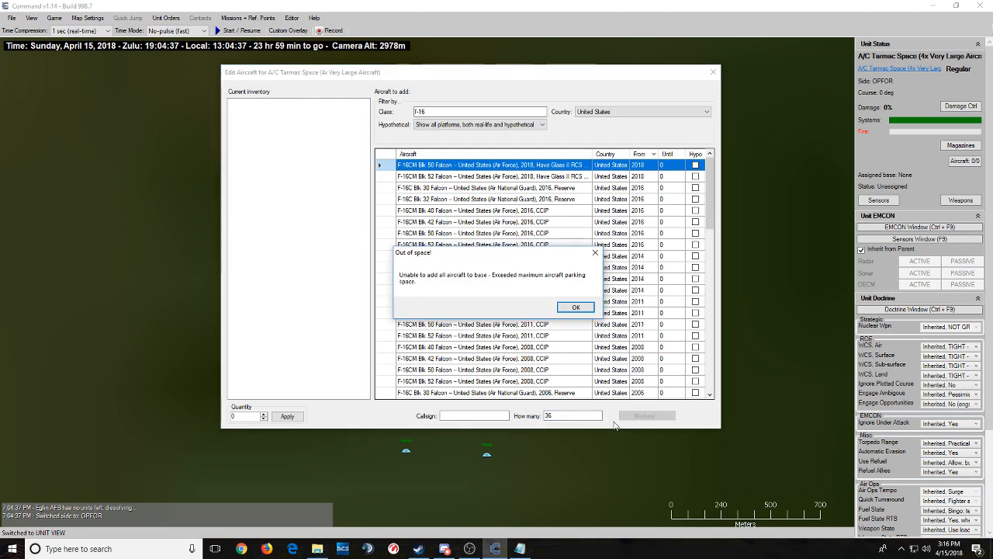
key(Return)
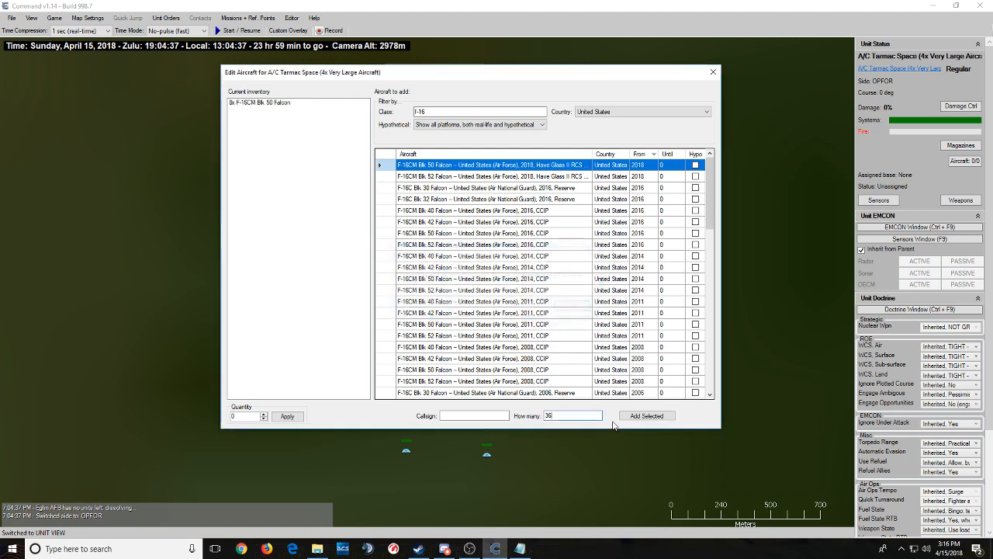
click(713, 72)
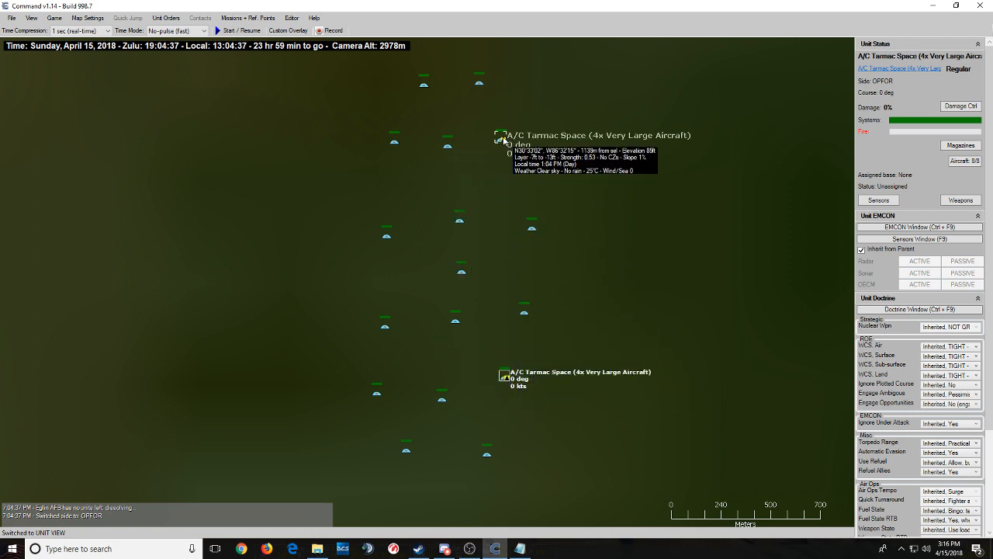
- Switch to group view, select OPFOR Airbase and open its air operations
click(479, 82)
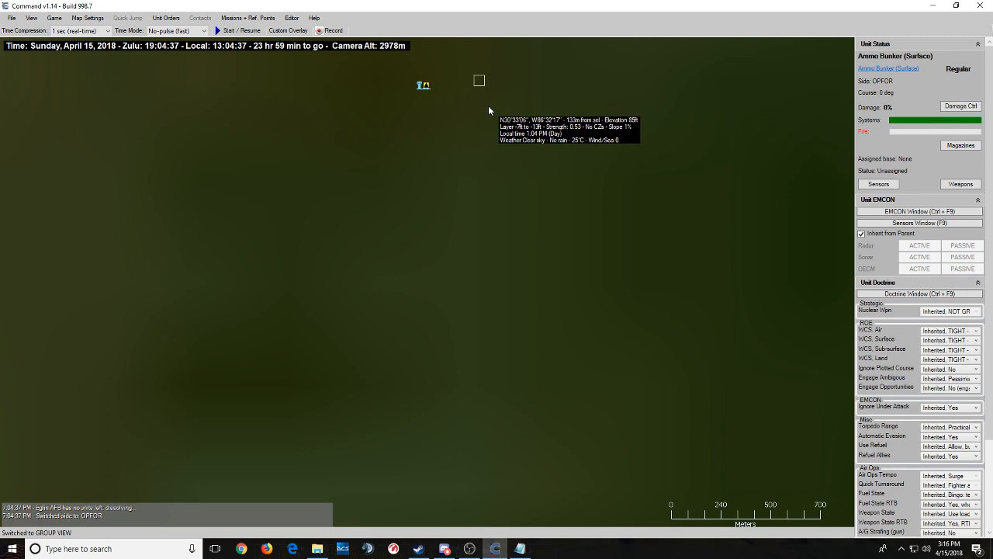
click(424, 83)
key(F6)
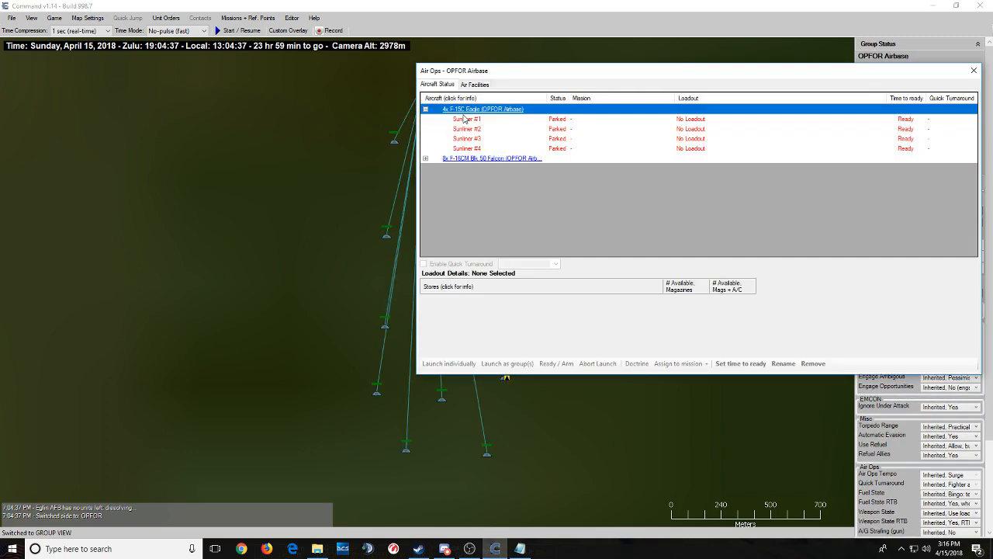
- Examine the loadouts available for readying the first F-15C Eagle, and close the loadout and air operations windows without arming it
click(458, 122)
right_click(457, 126)
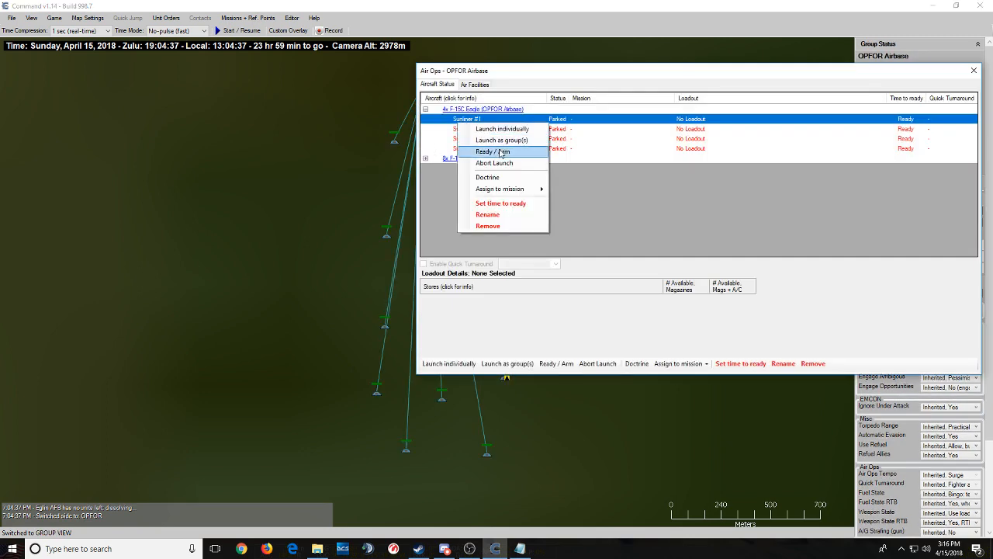
click(469, 149)
scroll(412, 169, down, 1)
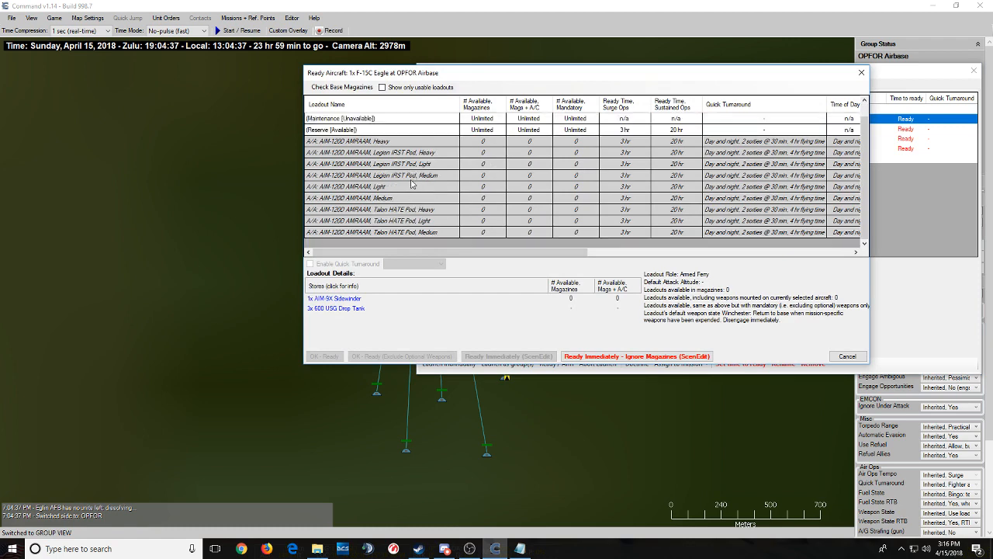
click(871, 81)
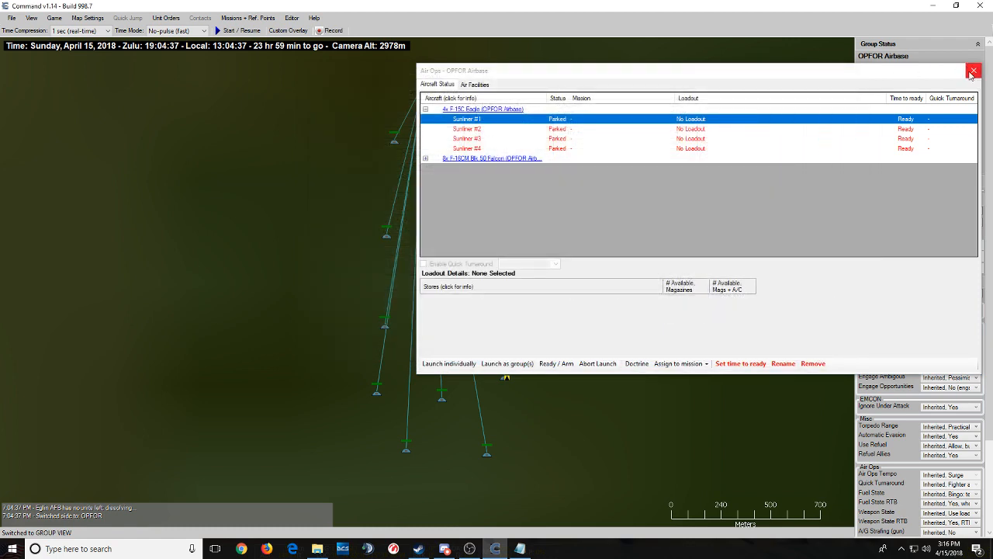
click(972, 72)
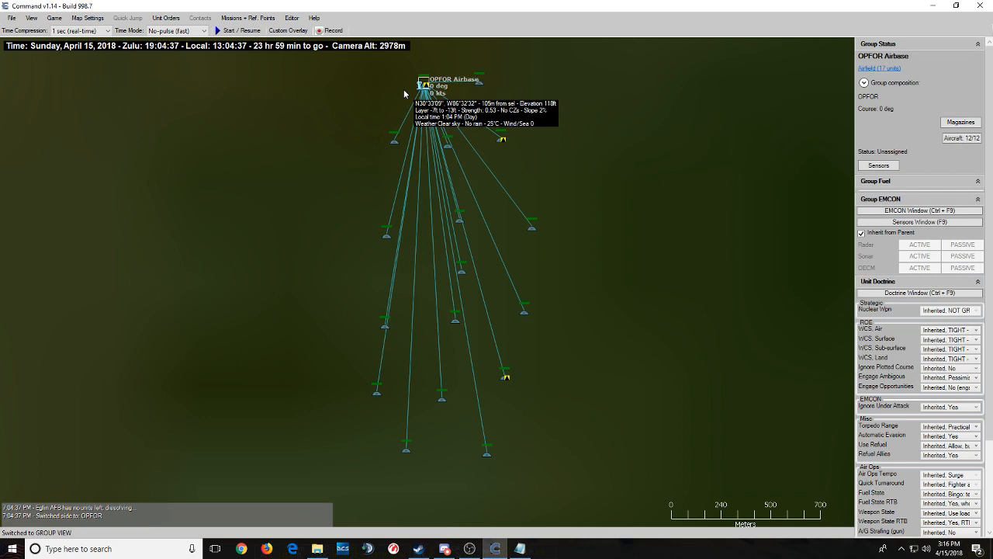
- Review the scenario features and realism settings, including unlimited magazines at air/naval bases, and close them without changes
click(302, 20)
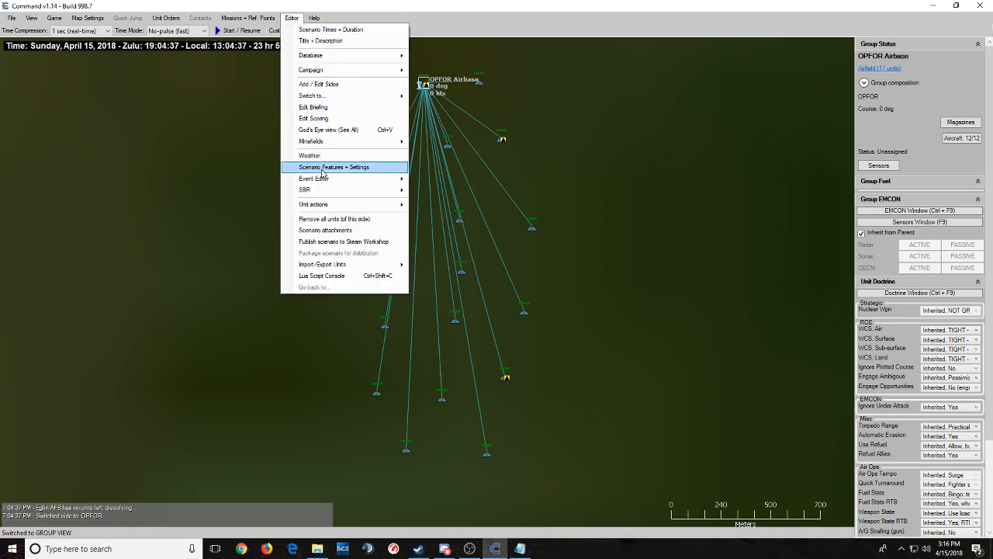
click(323, 169)
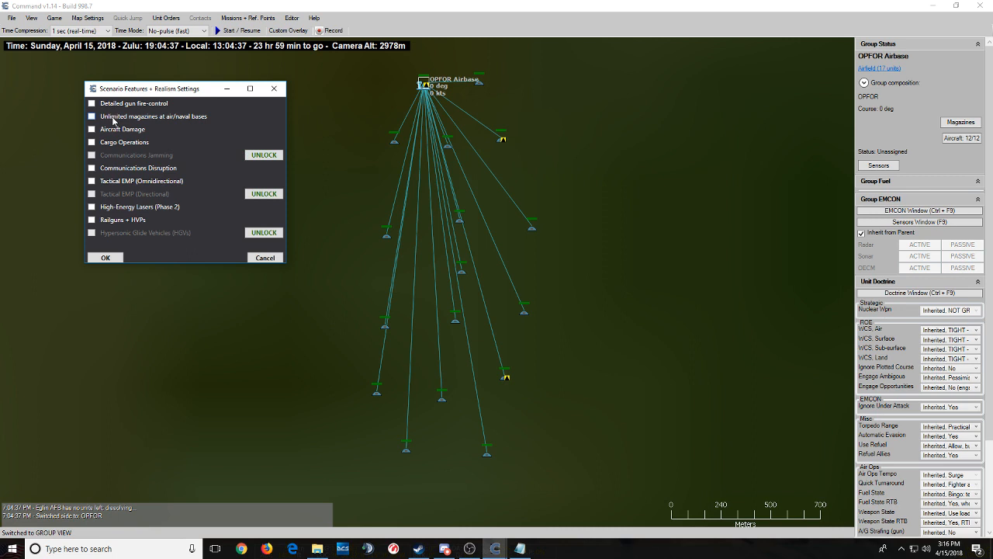
click(277, 89)
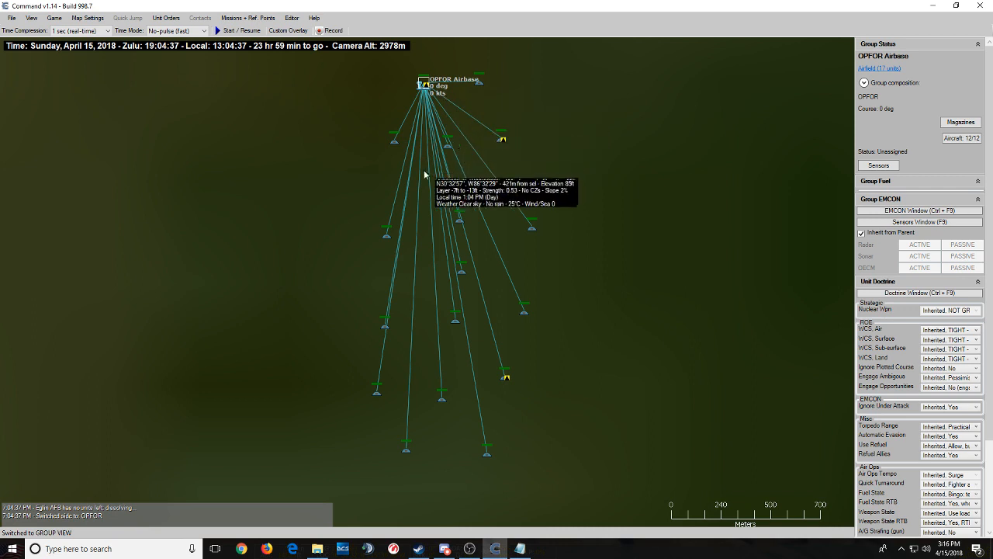
- Open the magazines of OPFOR Airbase and bring up the weapon records to add to the first ammo bunker
right_click(425, 83)
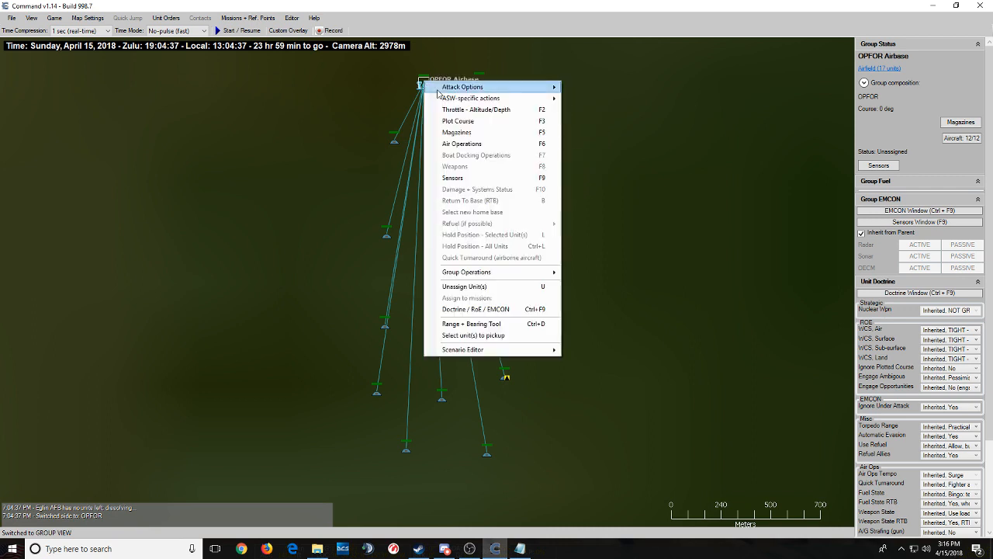
click(484, 132)
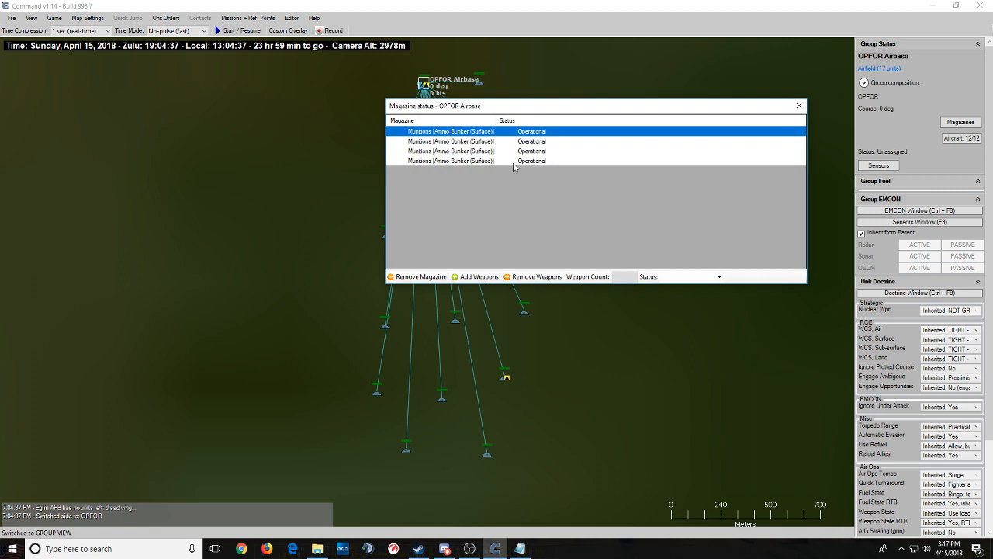
click(458, 141)
click(460, 161)
click(461, 133)
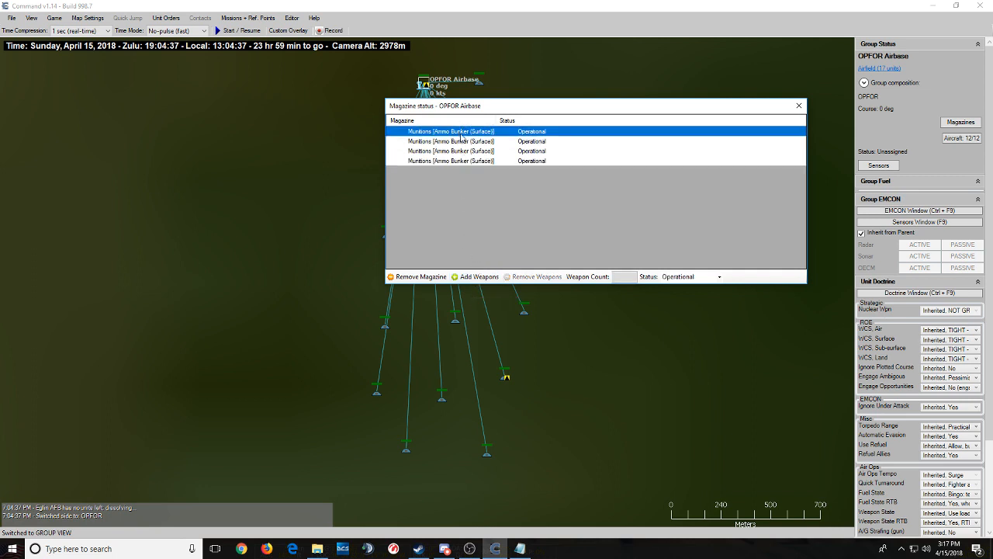
click(464, 280)
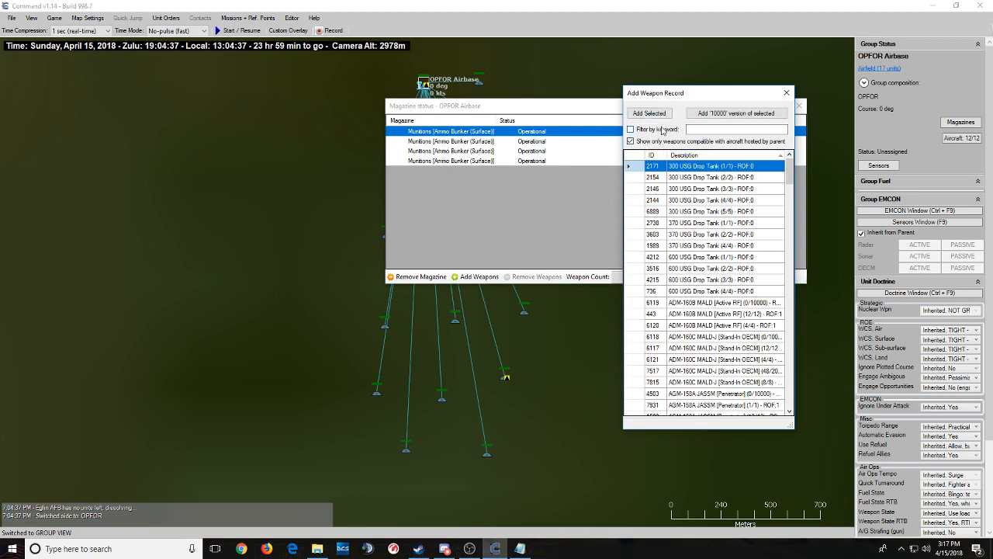
- Filter the unrestricted weapon records by AIM-120D and add AIM-120D AMRAAM P3I.4 (8/8) to the first ammo bunker
click(662, 130)
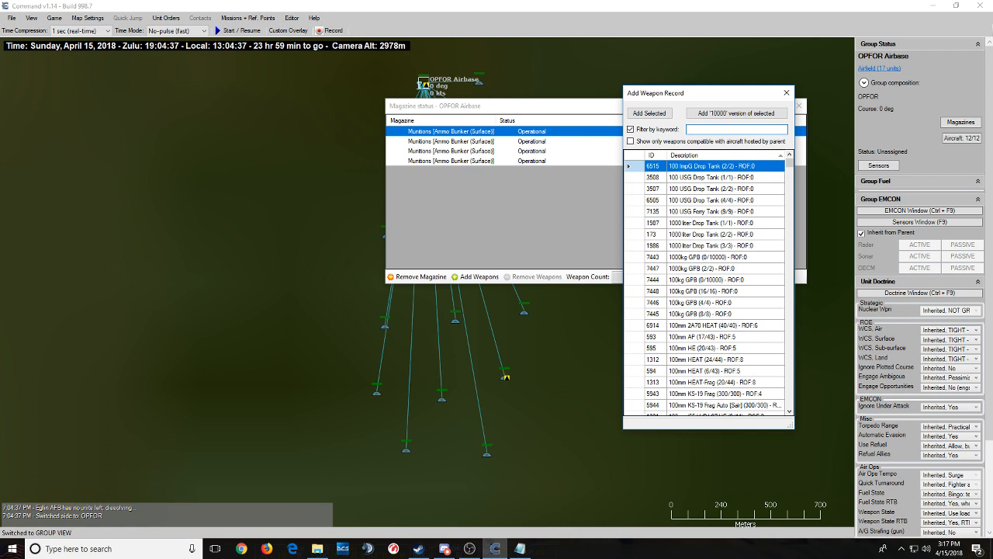
text(AIM-120)
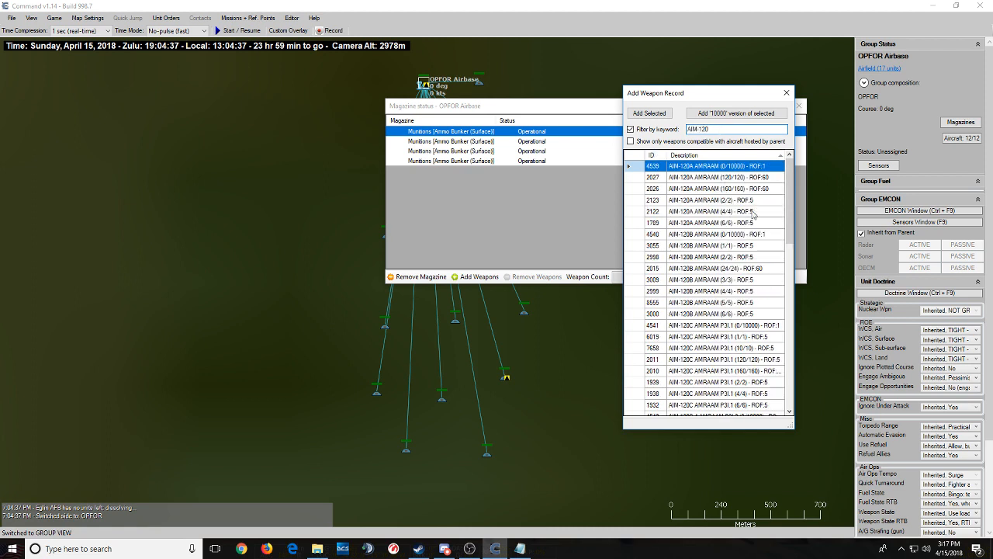
click(735, 180)
click(749, 189)
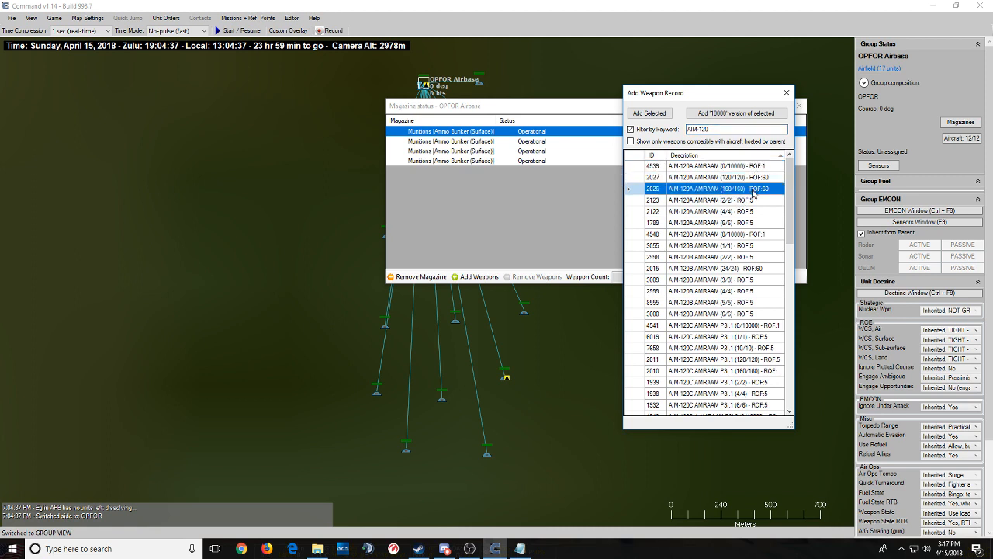
click(726, 128)
text(D)
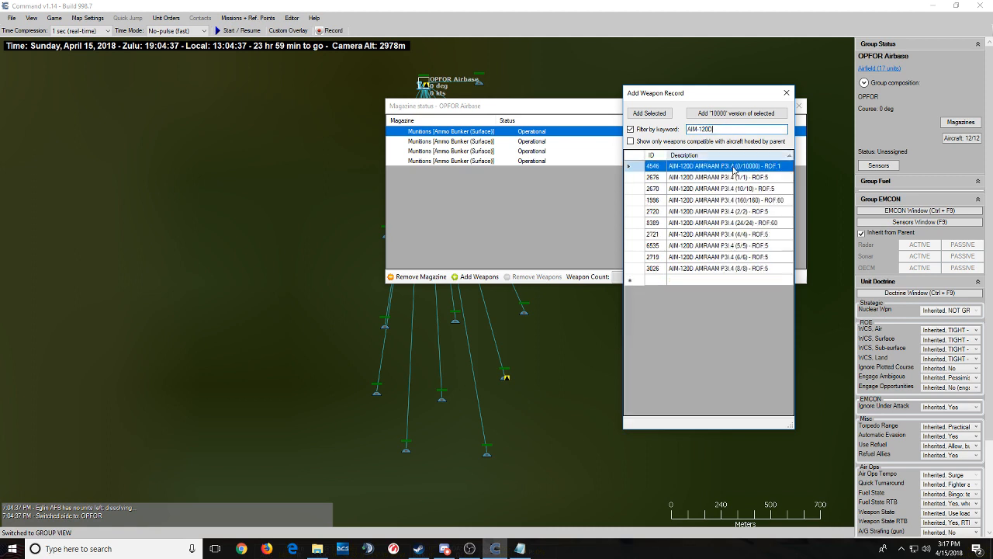
click(722, 268)
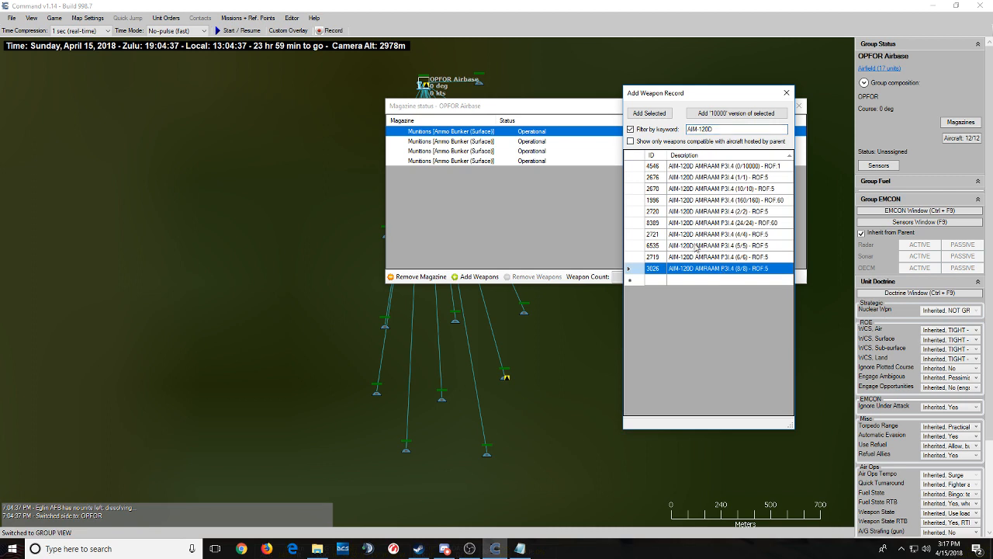
click(644, 114)
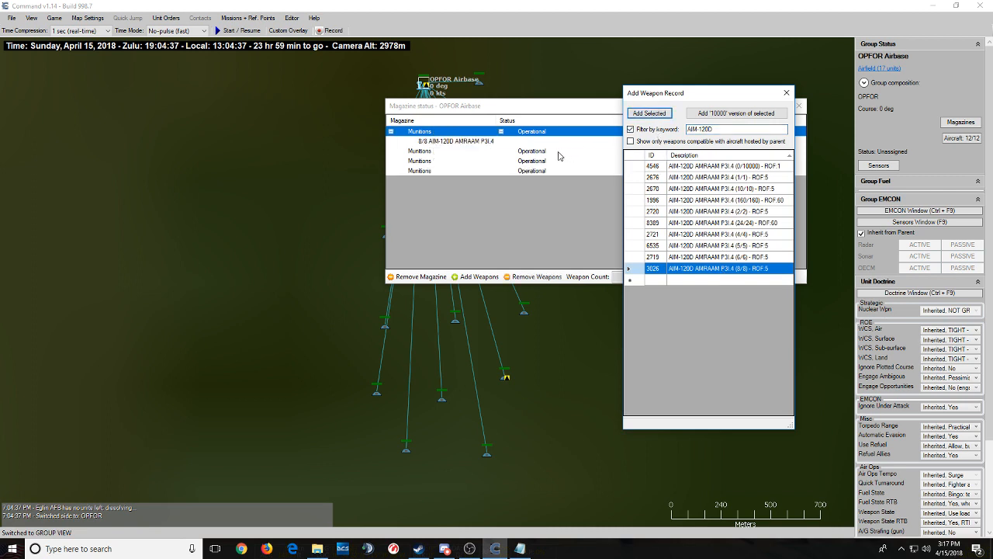
- Add the AIM-9X Sidewinder (200/200) record to the second ammo bunker, and close the weapon records and magazine windows
click(559, 156)
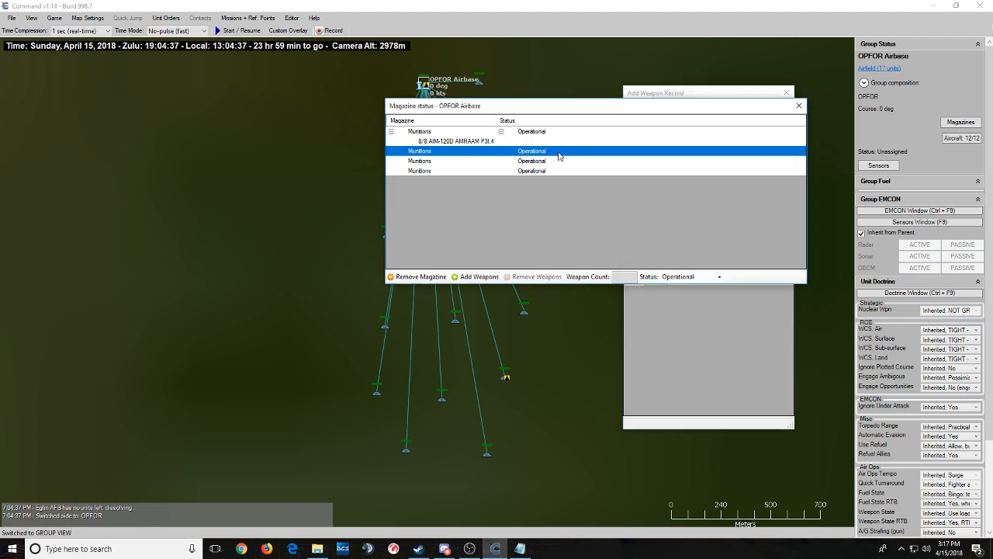
click(663, 300)
drag(720, 129, 630, 130)
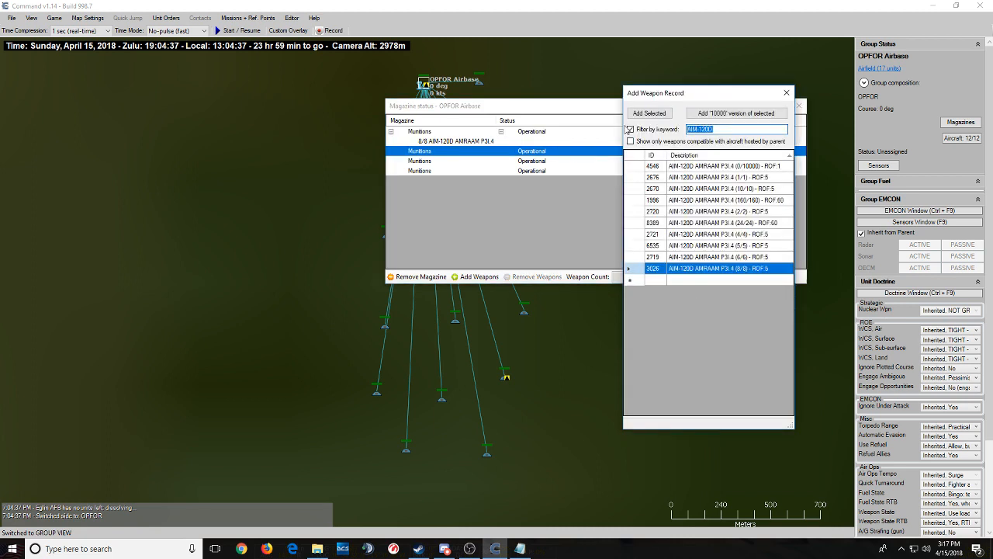
text(AIM)
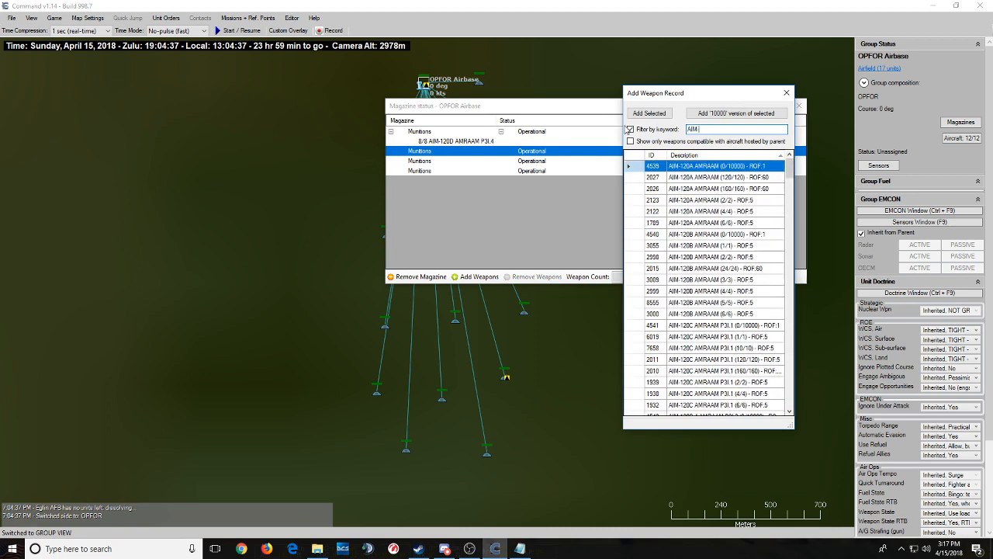
text(-9X)
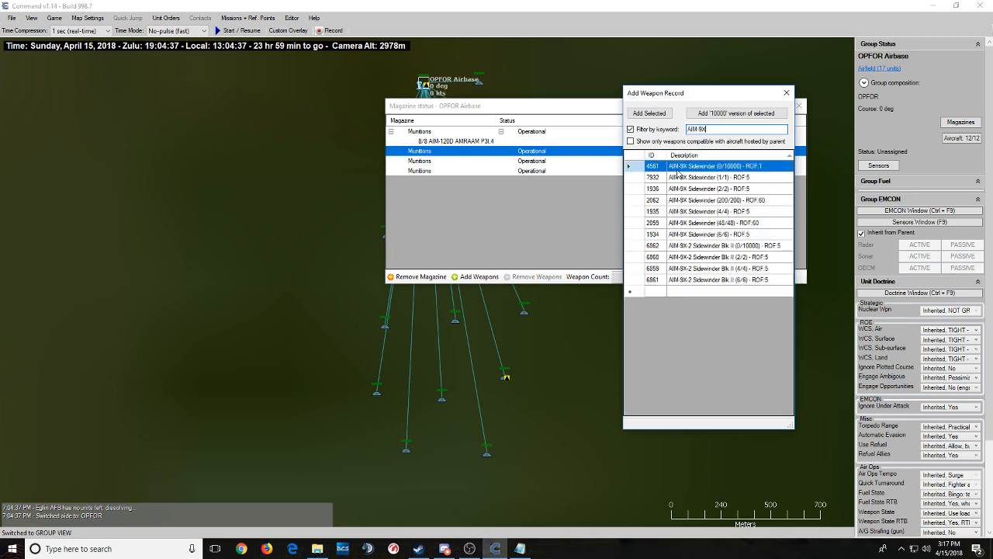
click(735, 223)
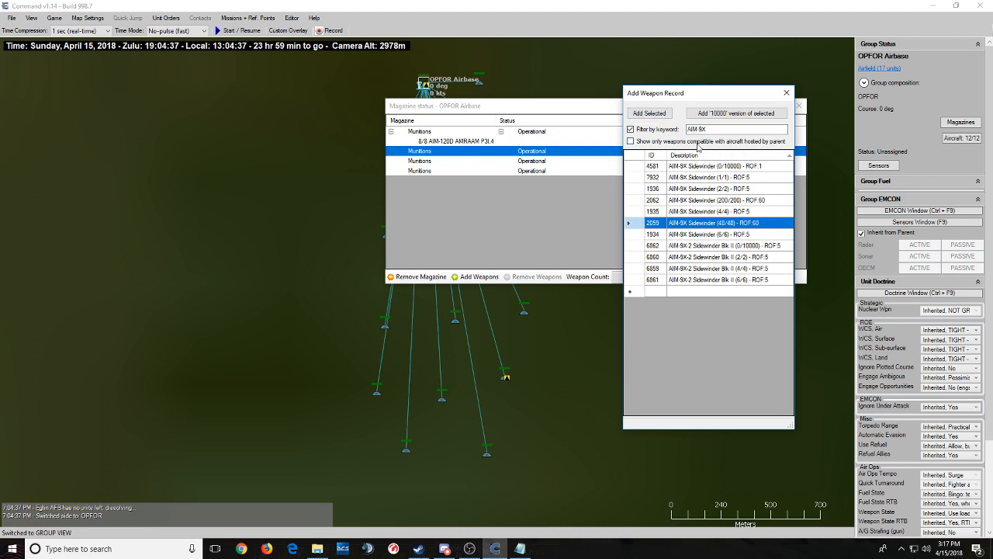
click(720, 203)
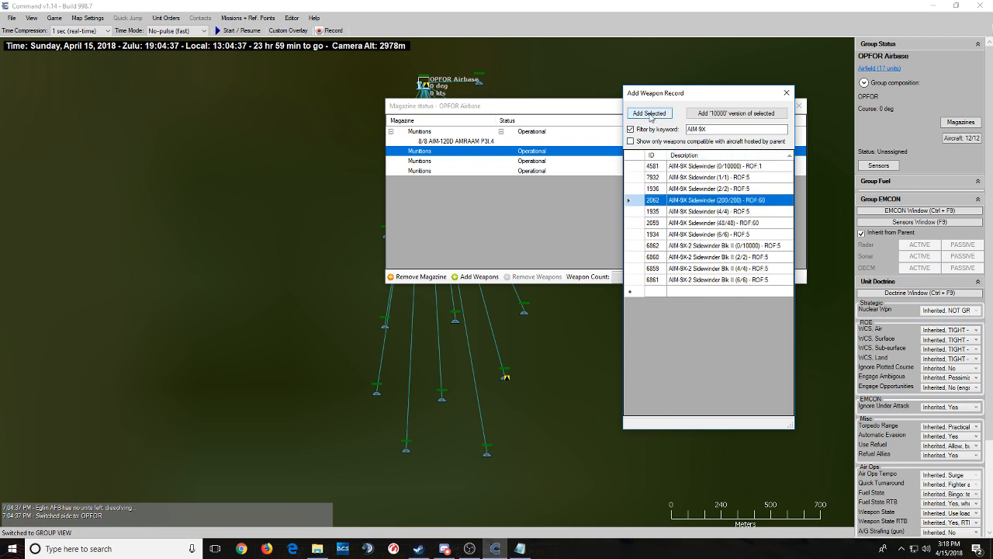
click(650, 117)
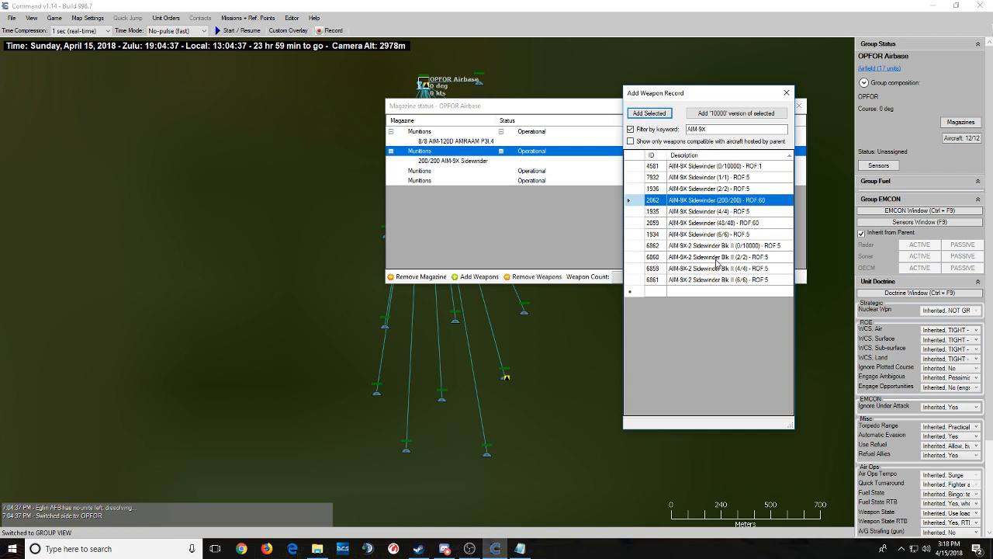
click(726, 167)
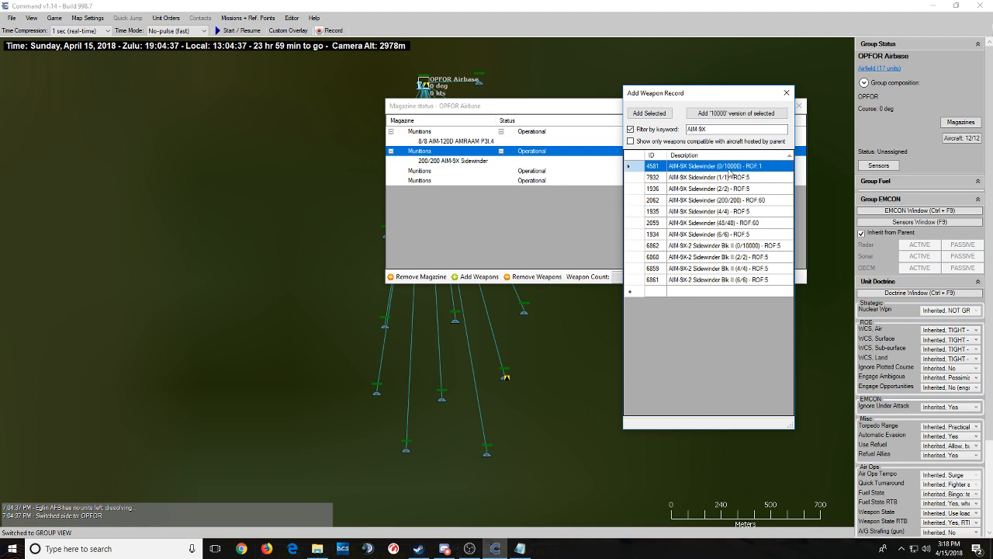
click(790, 95)
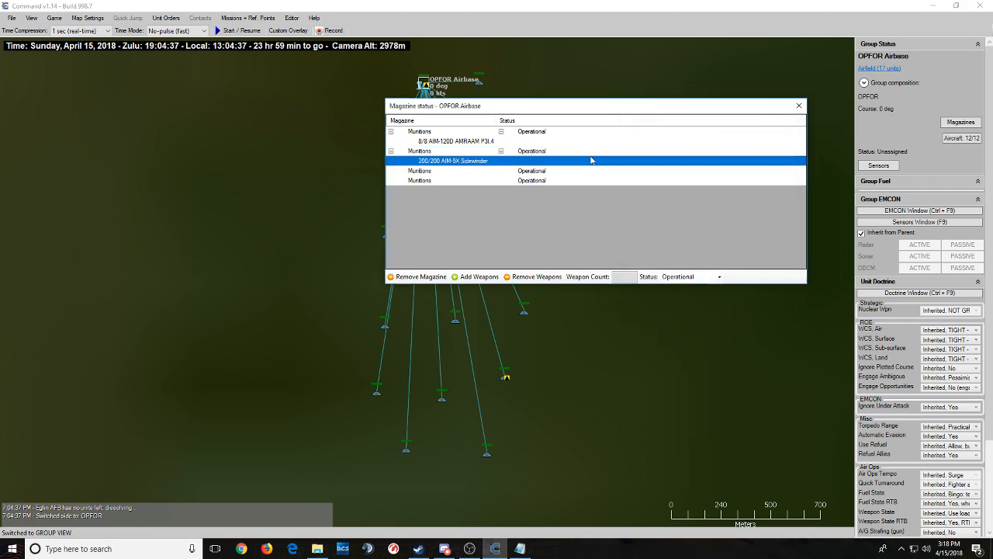
click(612, 171)
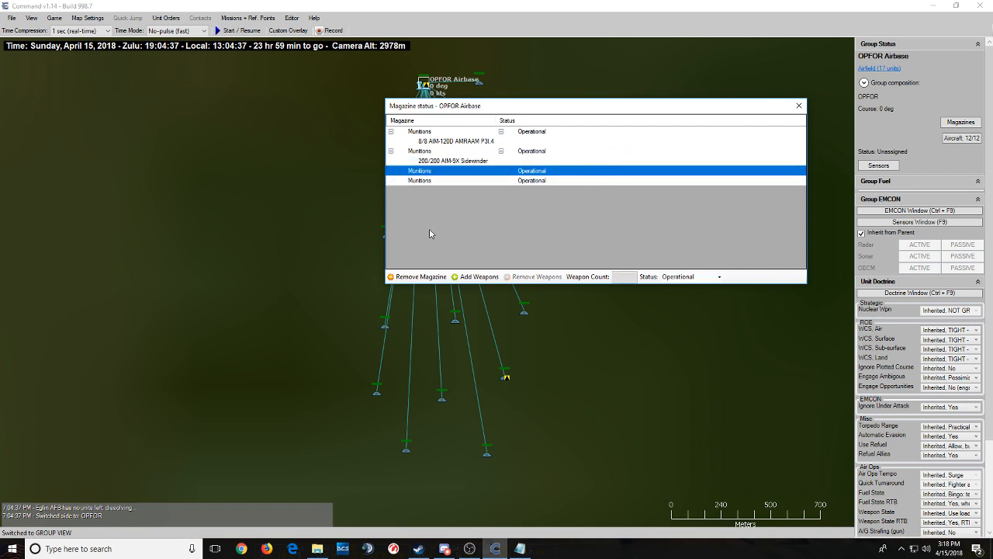
click(799, 105)
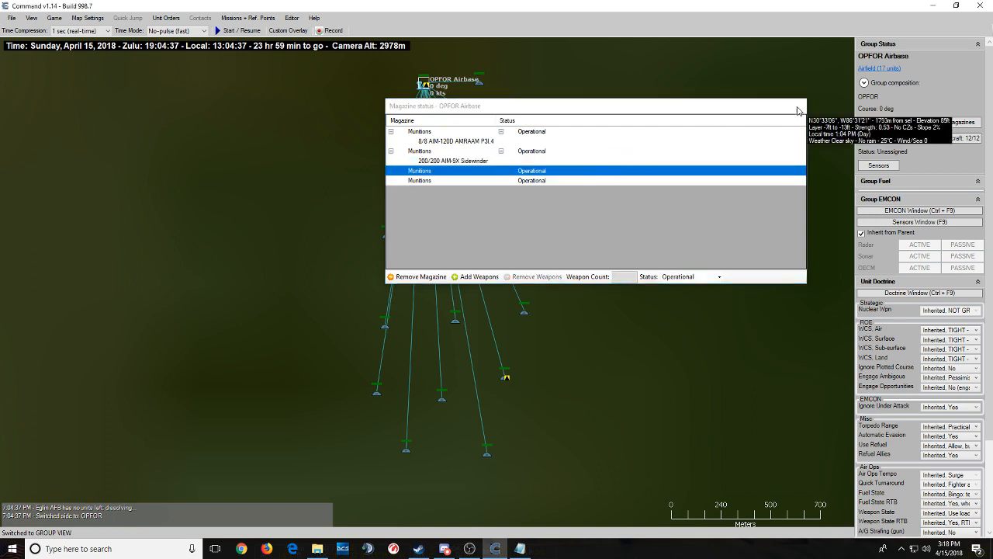
- Switch to unit view and check the magazine contents of each of the base's four ammo bunkers
right_click(468, 146)
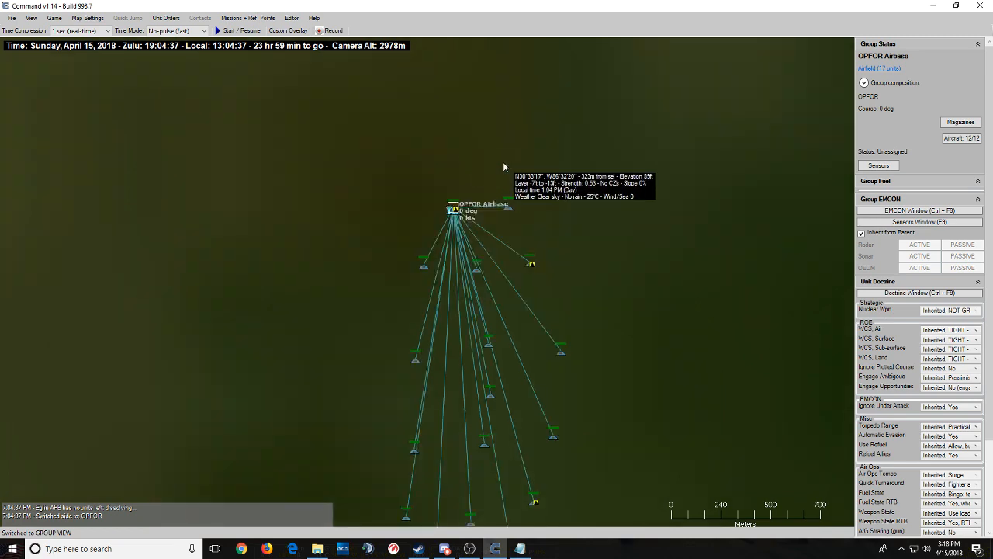
key(9)
right_click(498, 349)
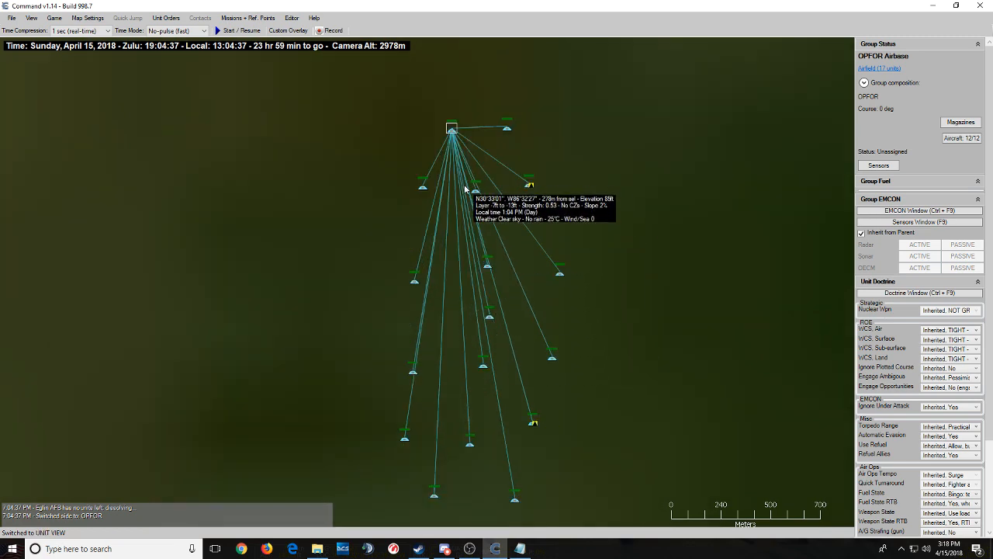
click(508, 128)
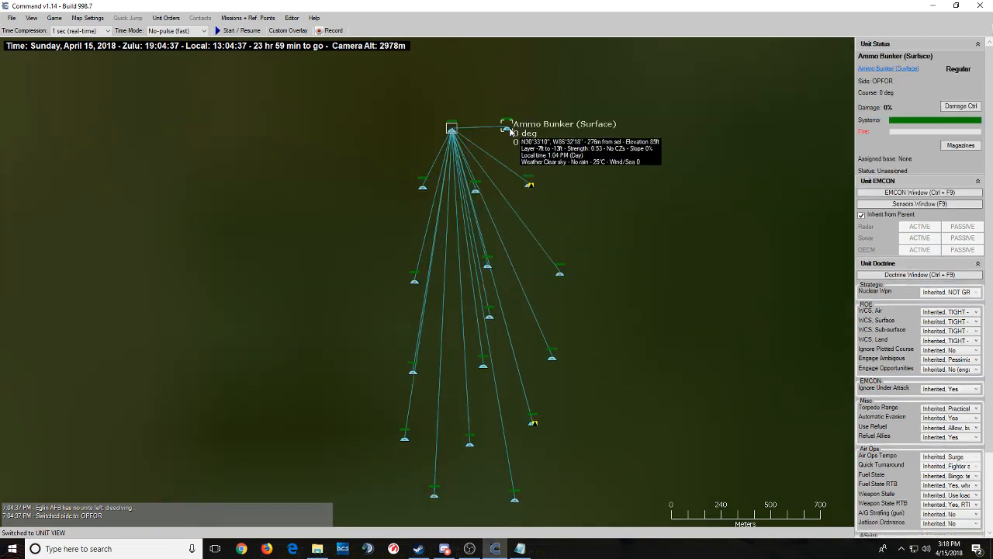
key(F5)
key(Escape)
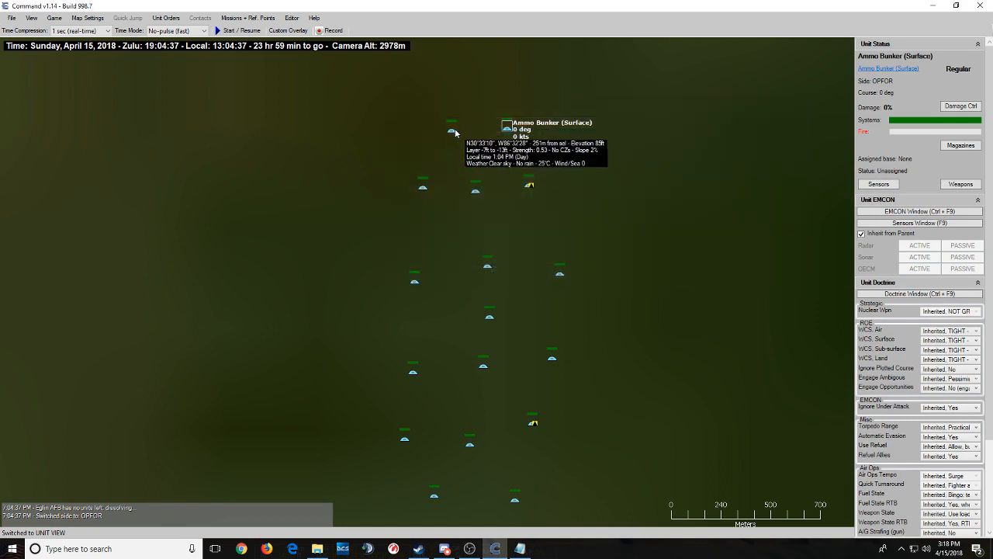
click(452, 132)
key(F5)
key(Escape)
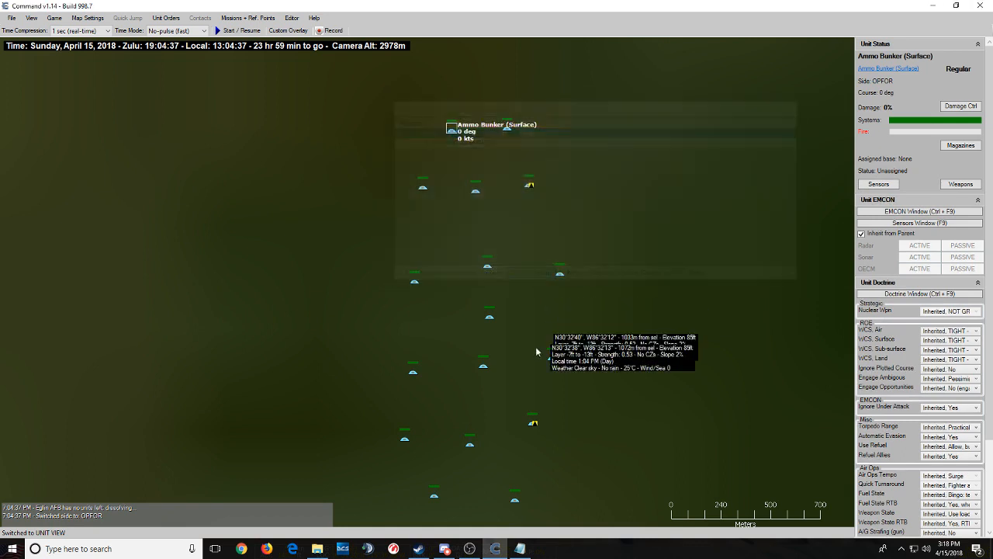
click(516, 498)
key(F5)
key(Escape)
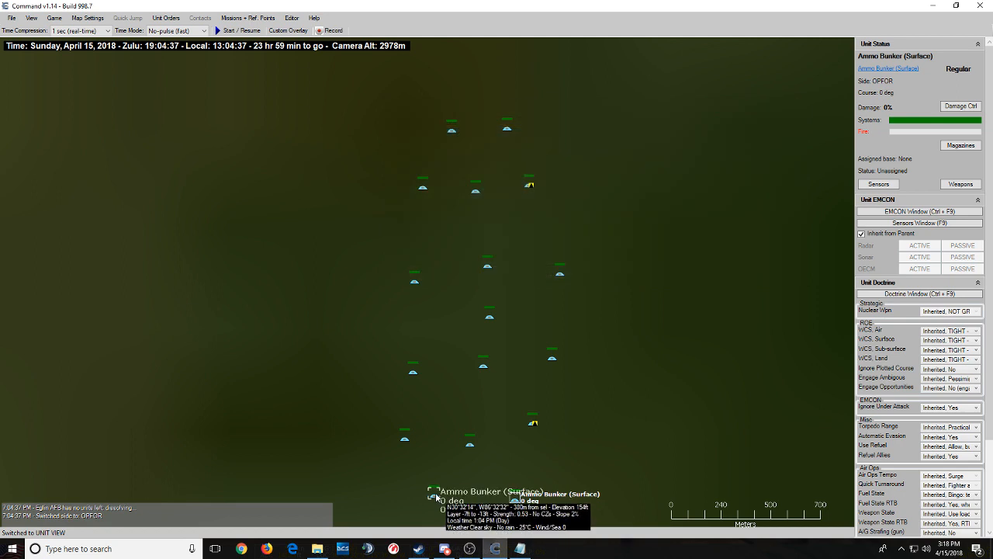
click(435, 495)
key(F5)
key(Escape)
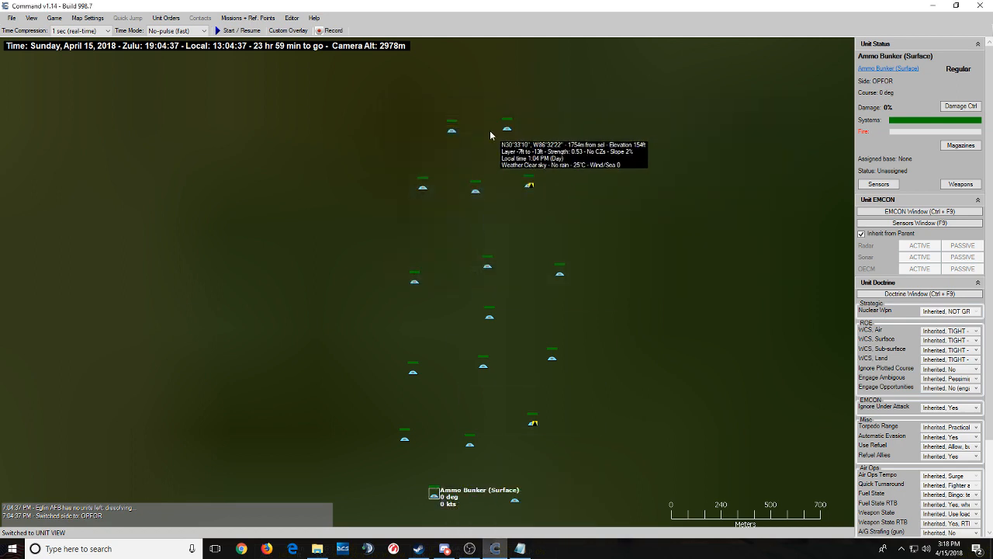
- Inspect the AIM-9X Sidewinder stock in the northwestern ammo bunker's magazine and close its window
click(452, 131)
key(F5)
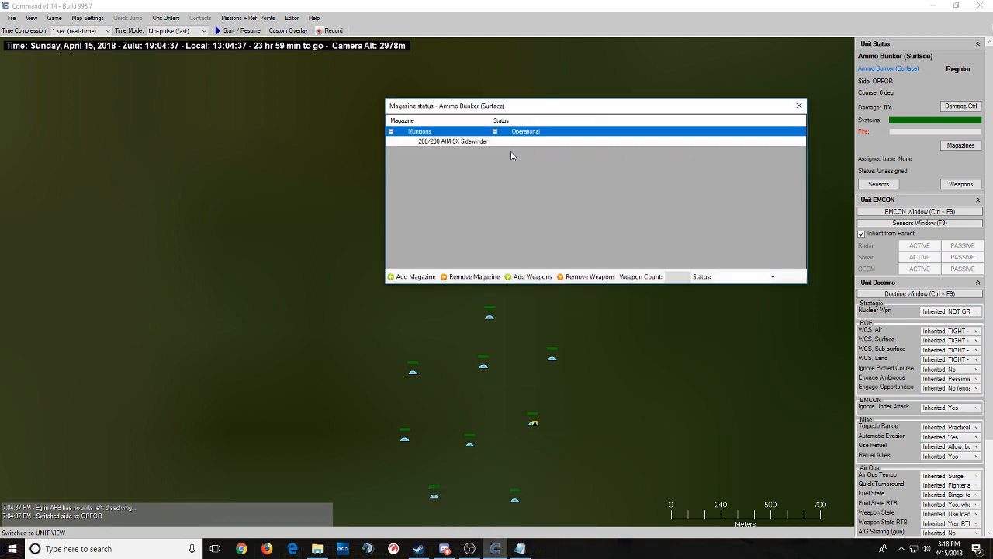
click(483, 142)
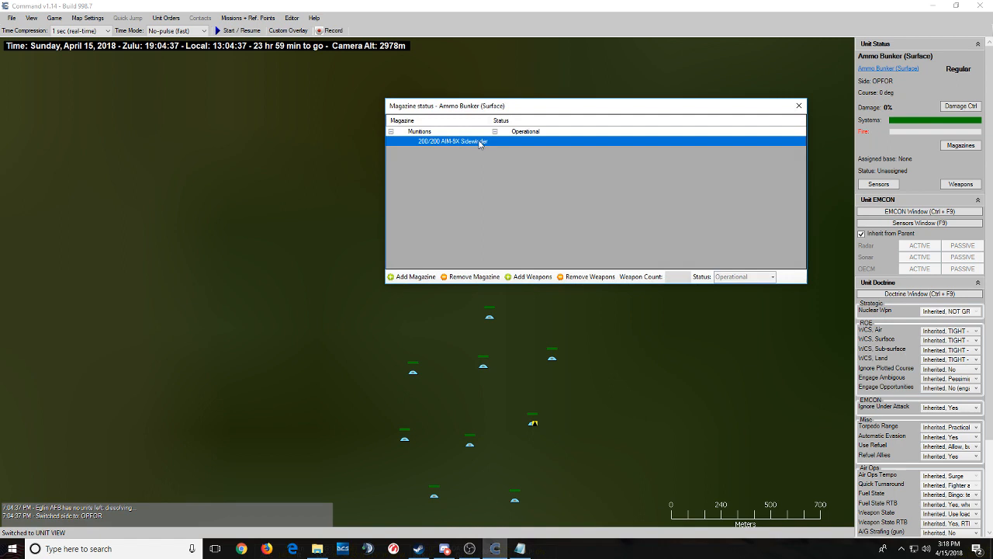
key(Escape)
- Switch to group view, select the OPFOR Airbase and open its air operations
click(527, 184)
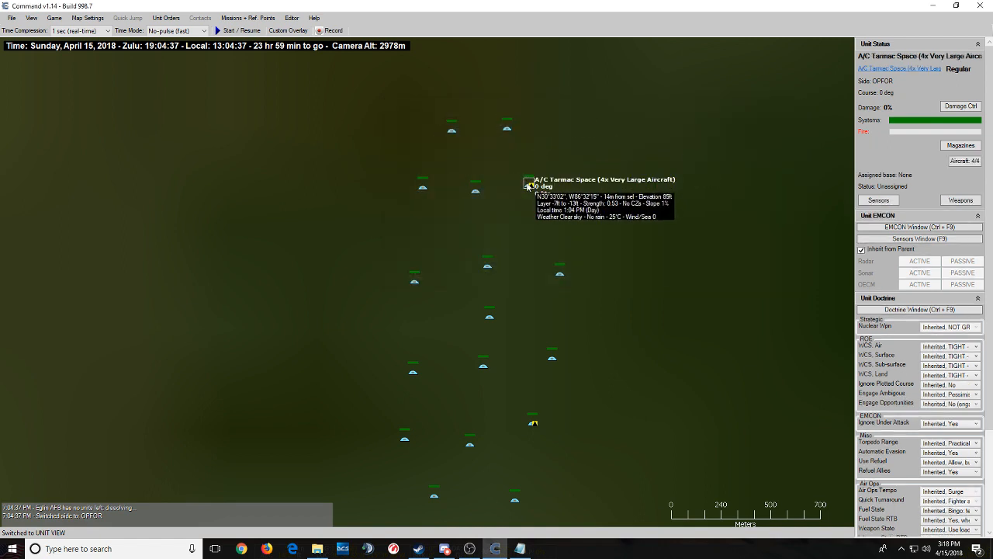
key(space)
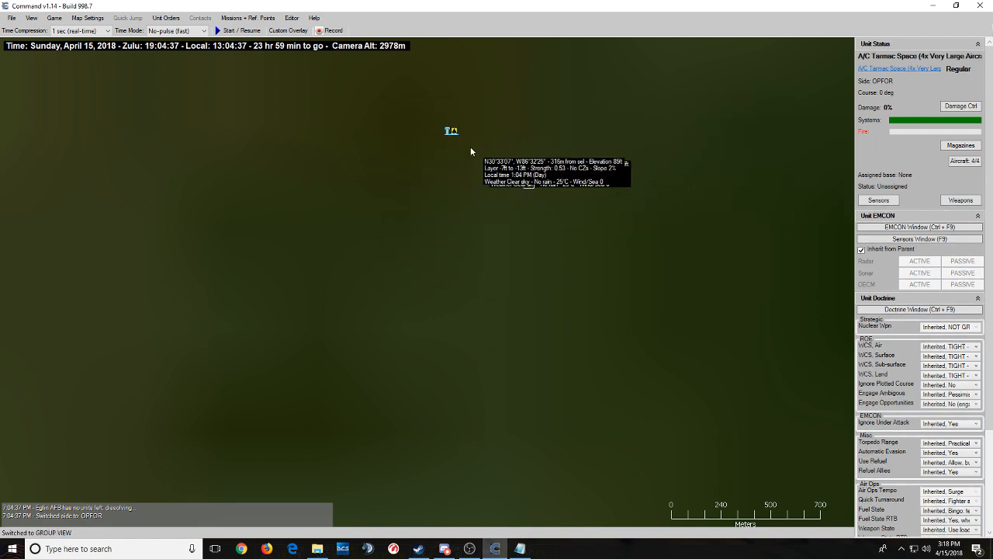
click(452, 133)
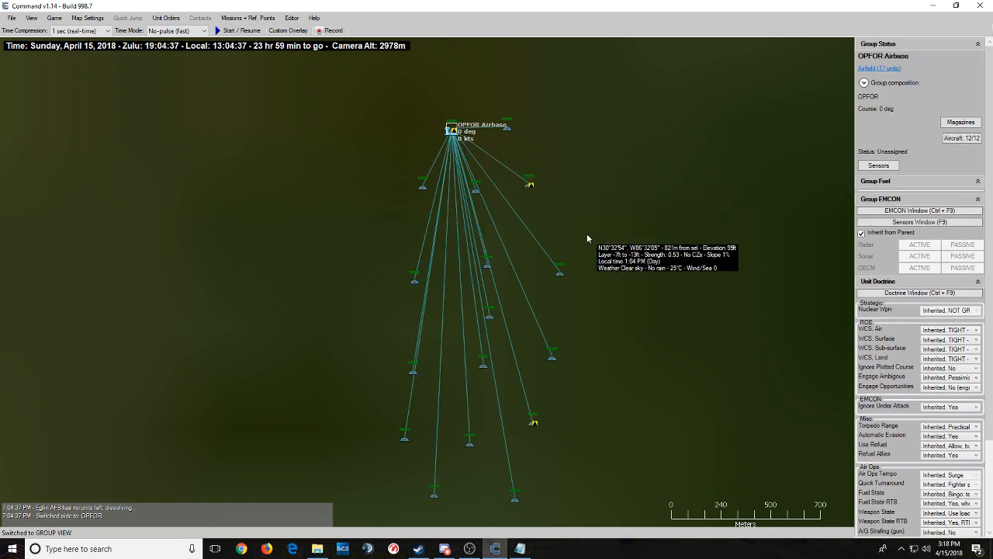
key(F6)
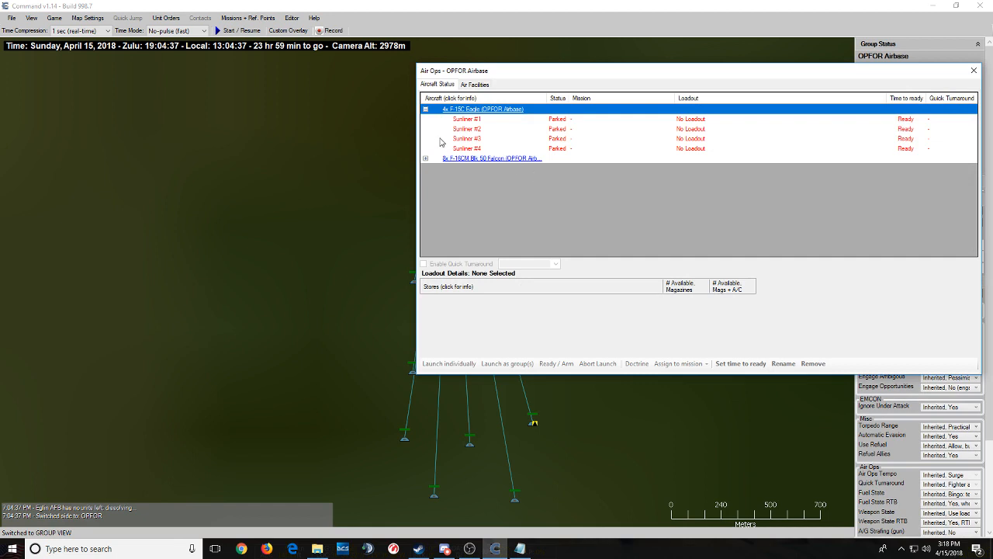
drag(464, 122, 482, 148)
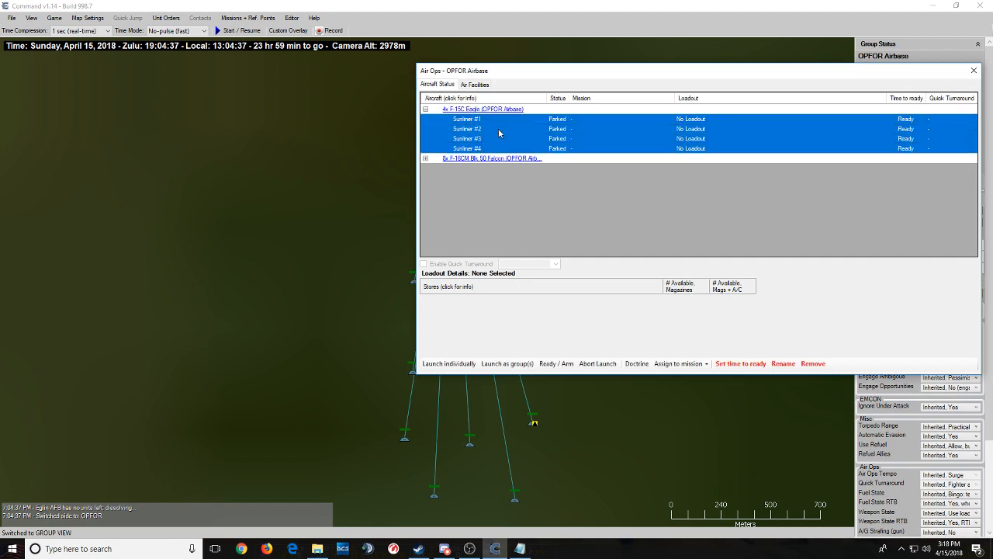
right_click(498, 134)
click(486, 120)
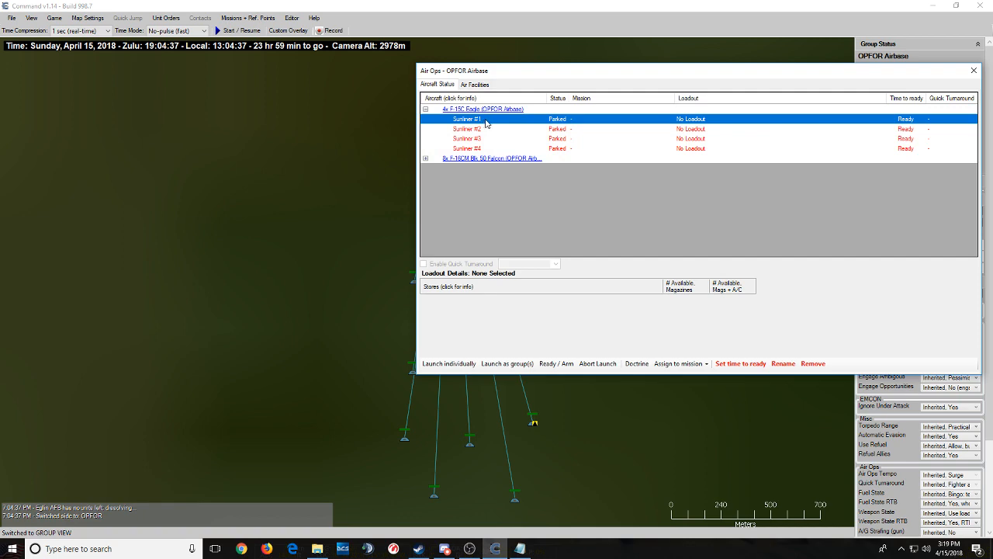
right_click(486, 122)
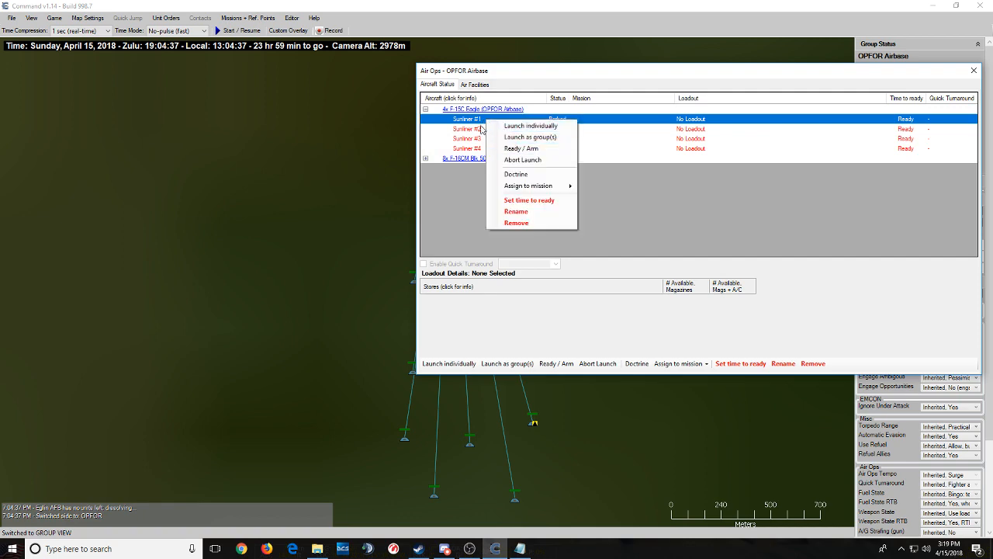
click(517, 149)
key(Escape)
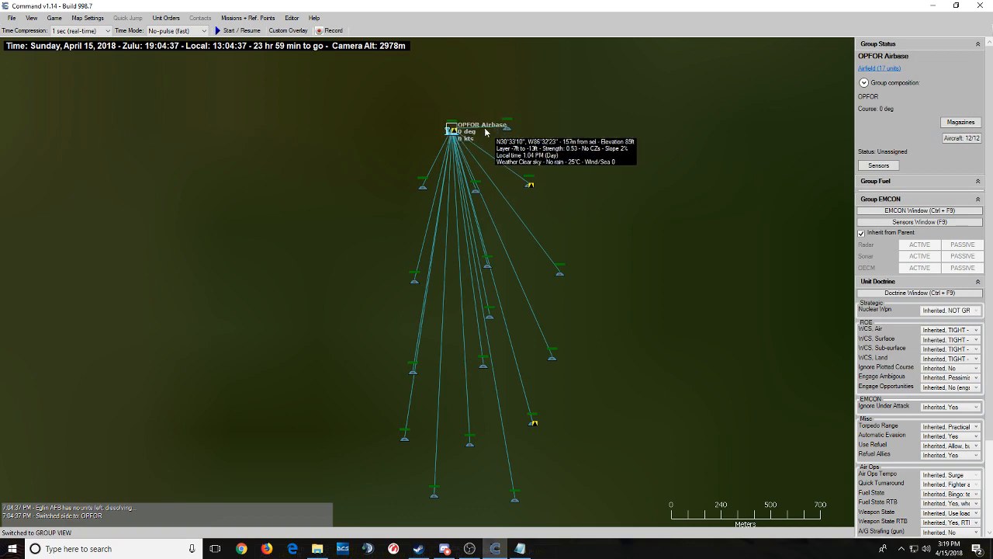
key(F6)
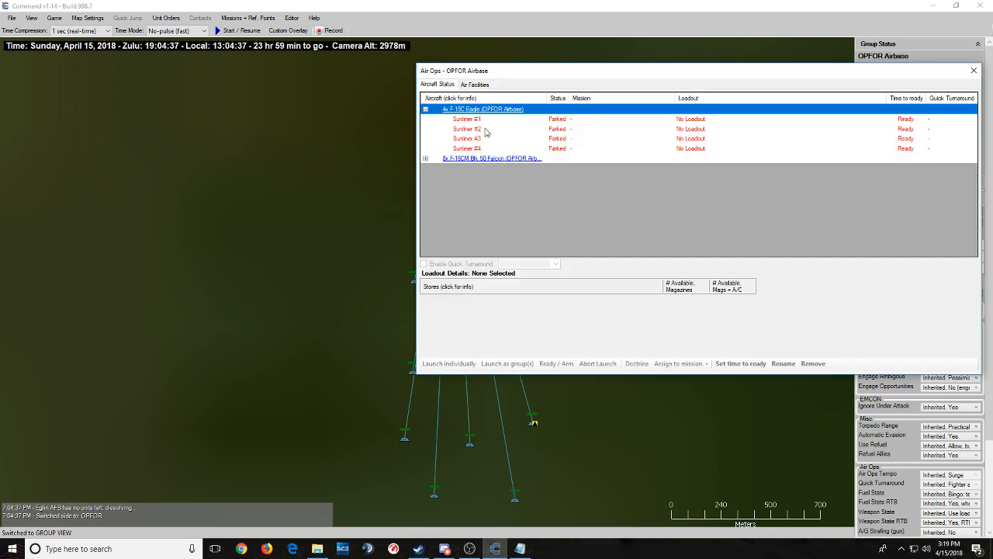
key(Escape)
- Open the OPFOR Airbase's air operations and bring up the Ready/Arm loadout choices for F-15C Sunliner #1
right_click(454, 129)
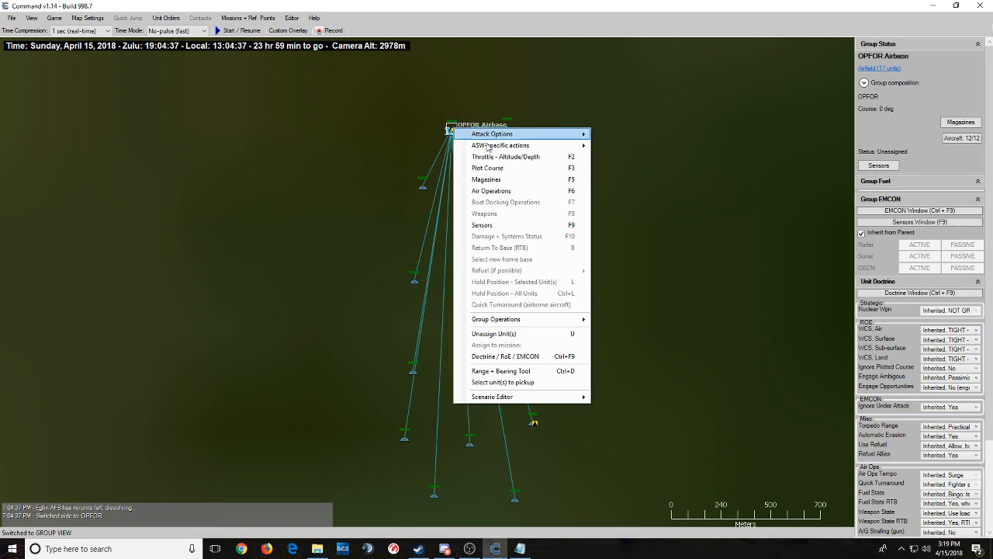
click(536, 194)
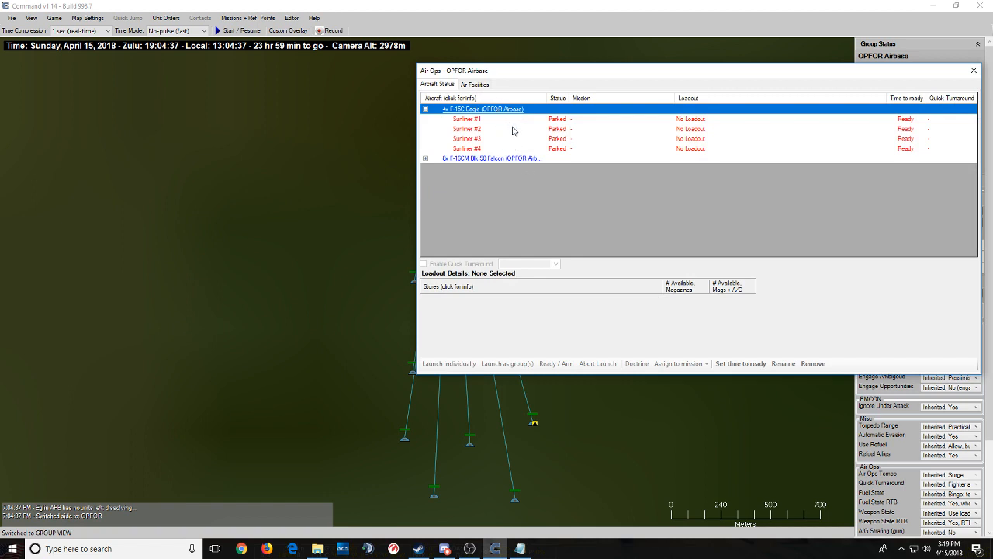
click(507, 121)
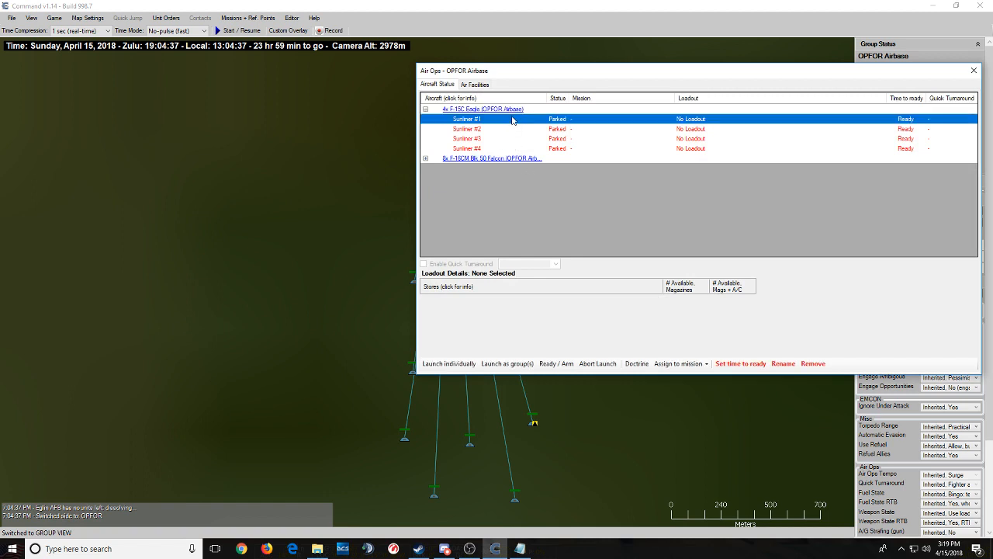
right_click(512, 121)
click(543, 147)
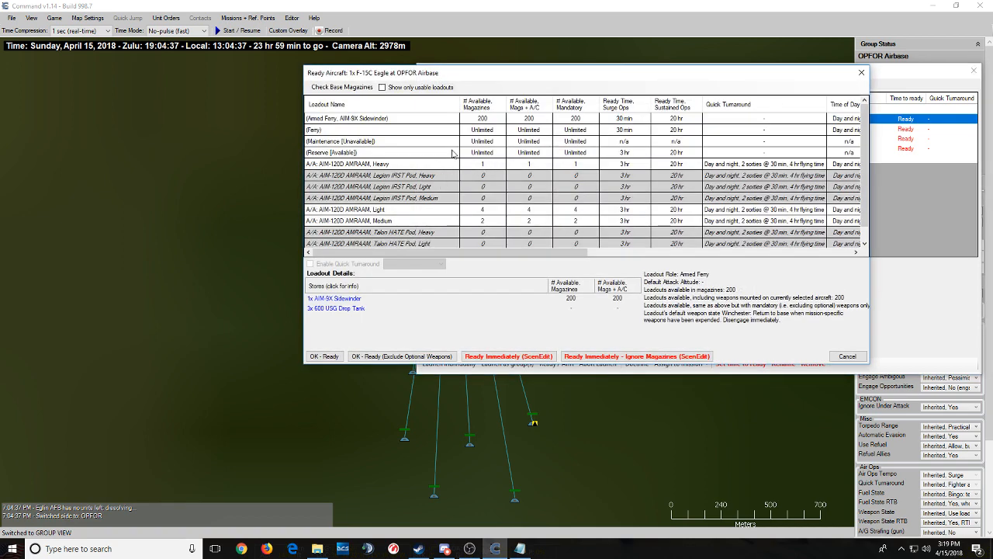
- Compare the stores of the Ferry and the AIM-120D AMRAAM Heavy, Light and Medium loadouts, and leave the air operations without arming
click(436, 122)
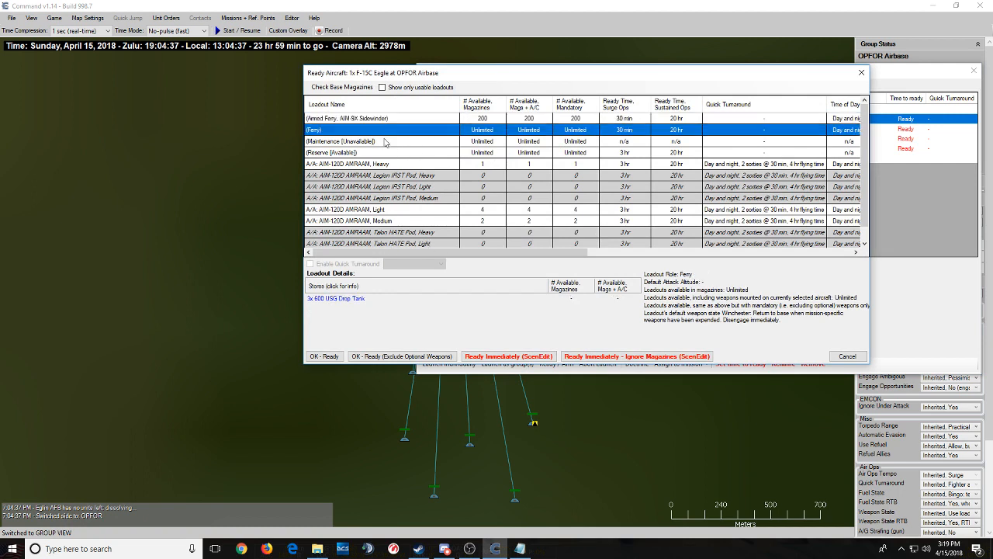
click(388, 130)
click(373, 164)
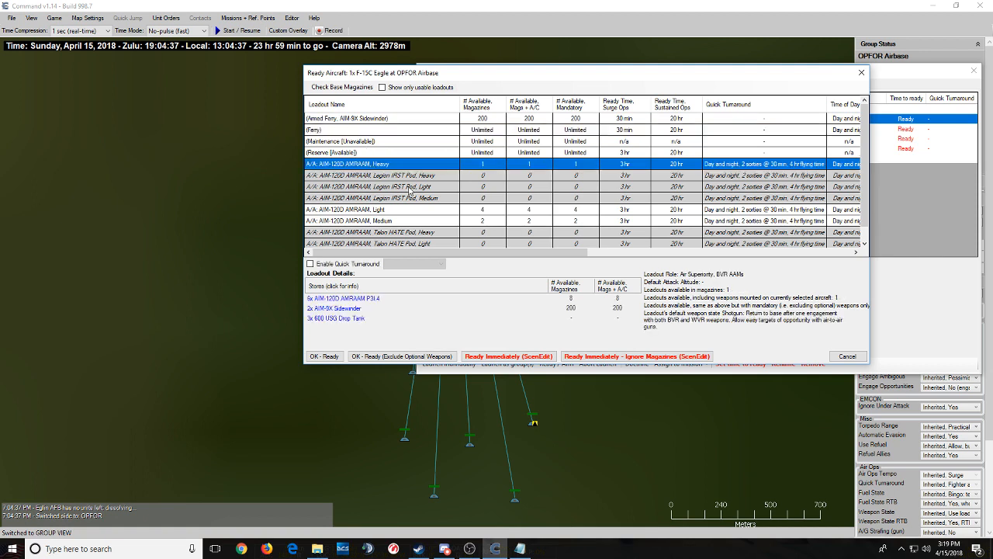
scroll(392, 220, down, 1)
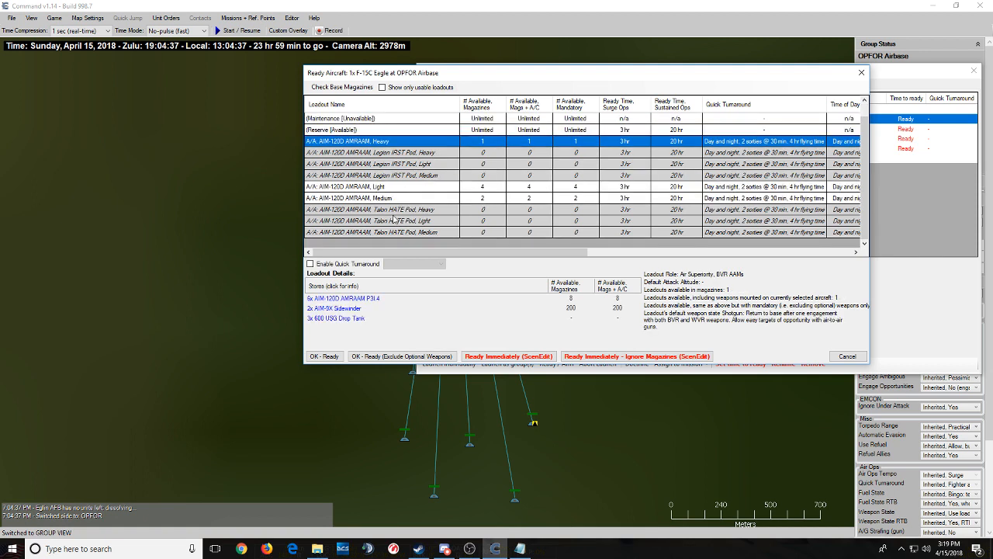
click(356, 188)
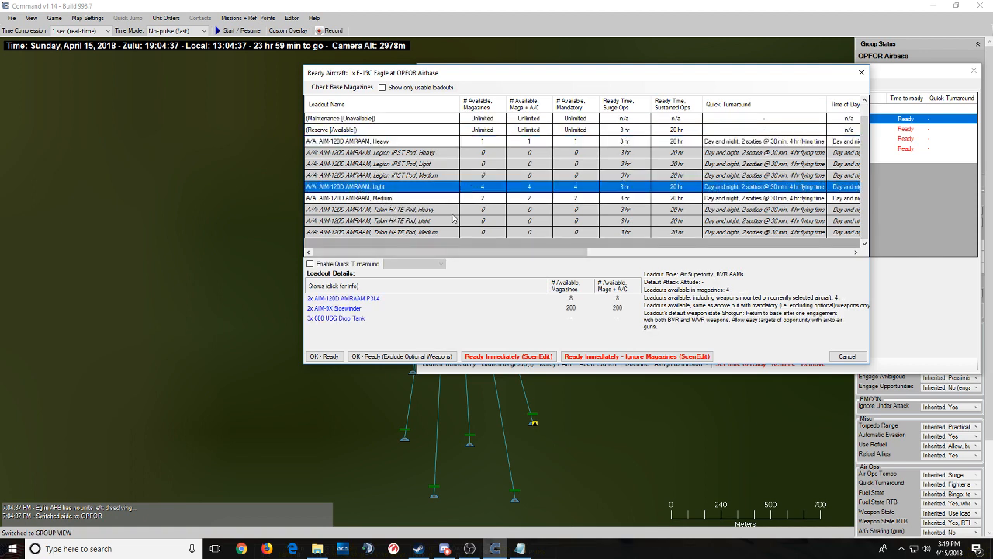
click(458, 144)
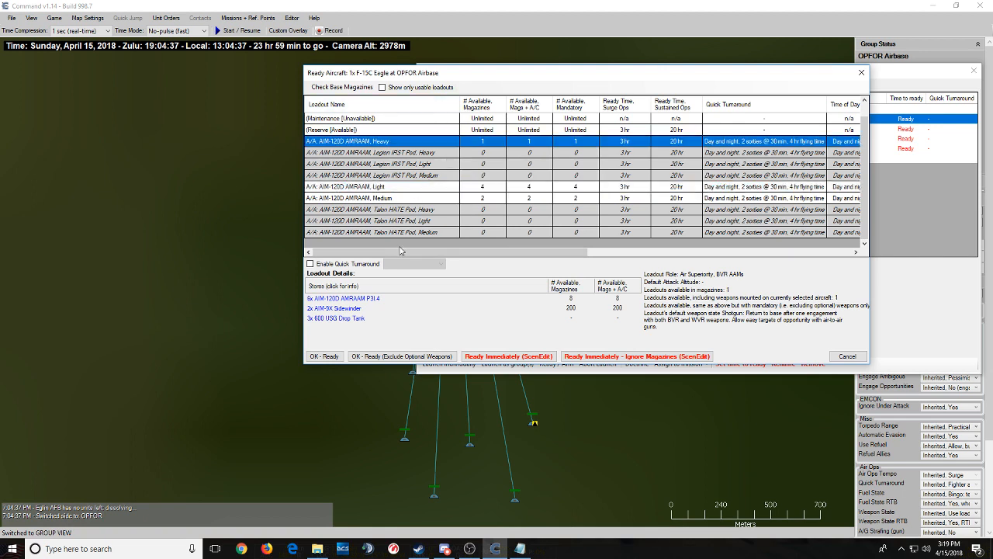
click(403, 201)
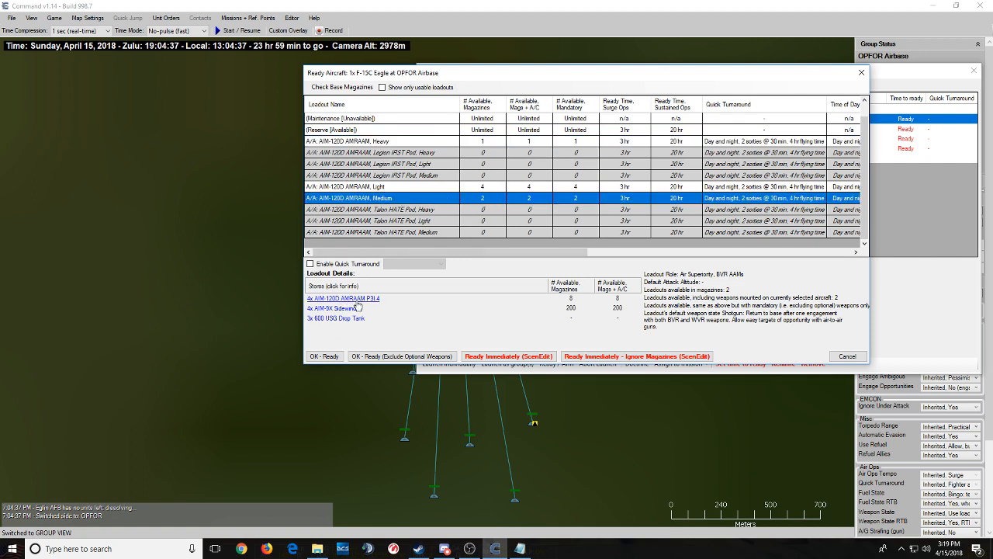
click(363, 187)
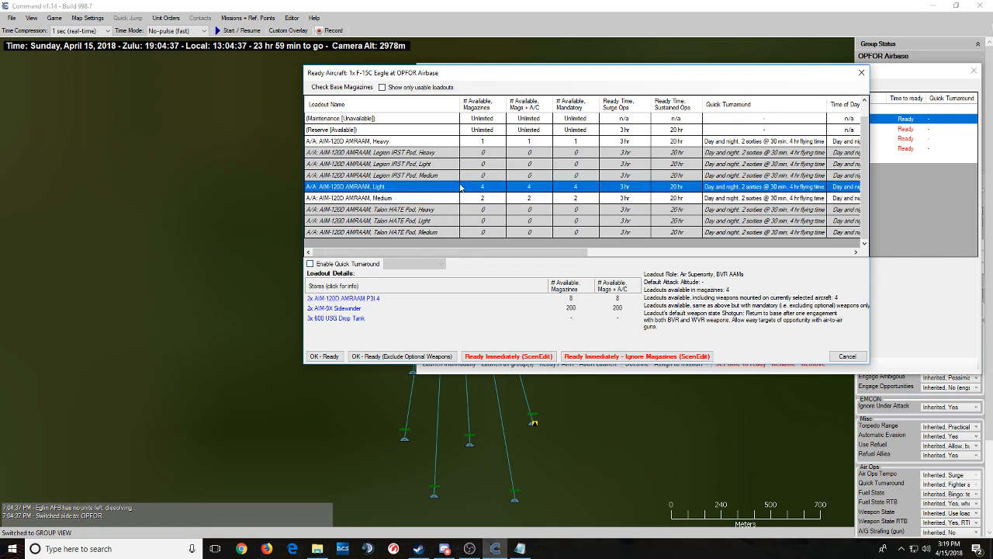
click(442, 200)
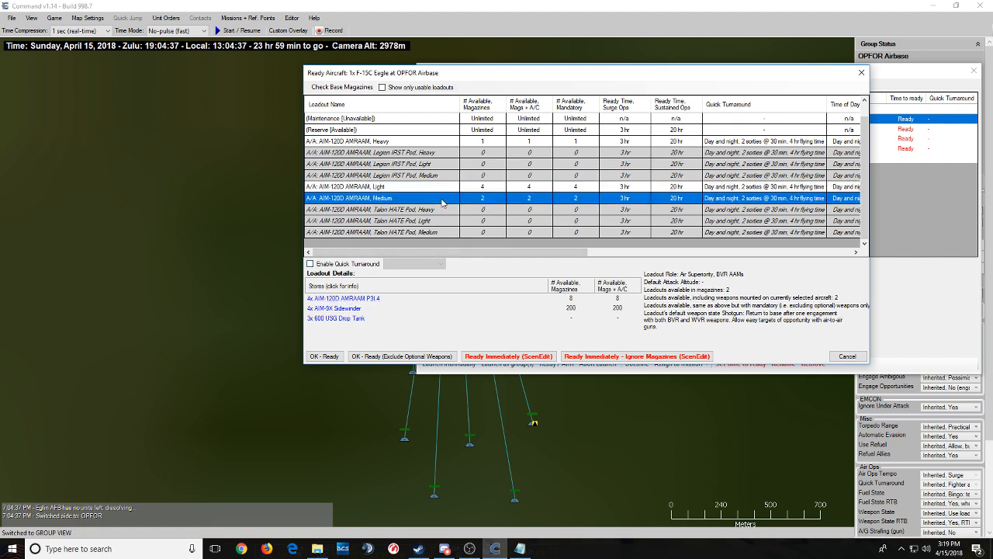
click(437, 187)
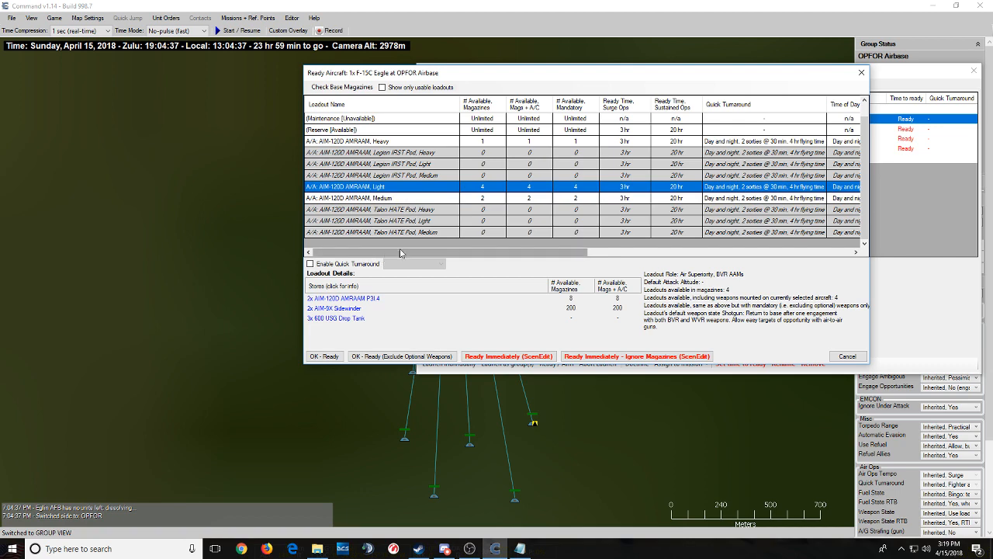
click(419, 199)
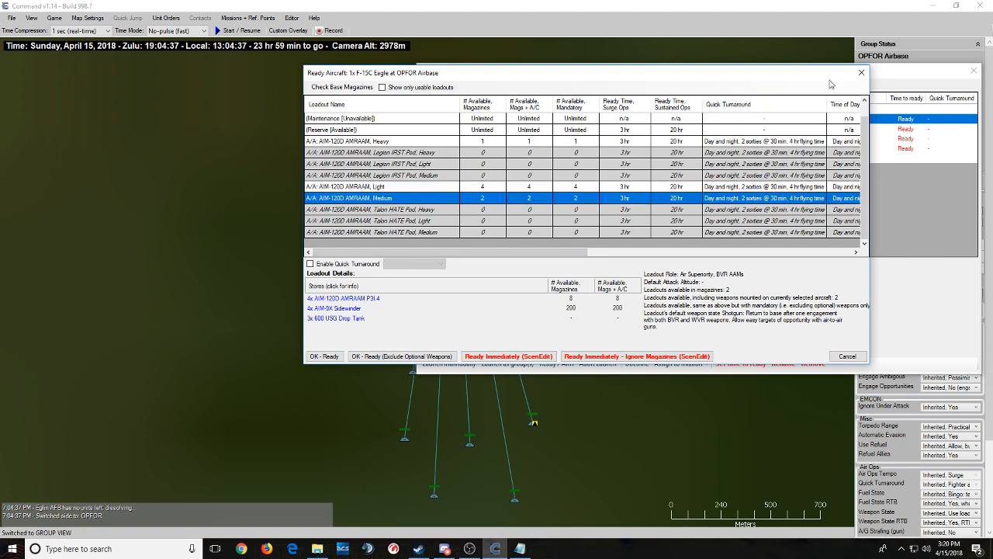
click(861, 72)
click(597, 138)
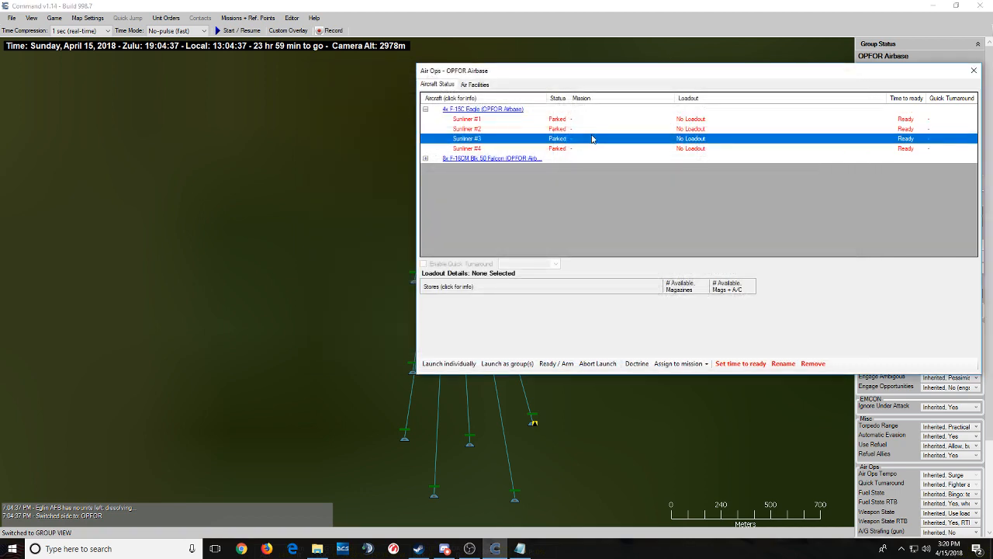
key(Escape)
- Filter the weapon records by AIM-120D and add AIM-120D AMRAAM P3I.4 (0/10000) to the airbase's first ammo bunker
key(F5)
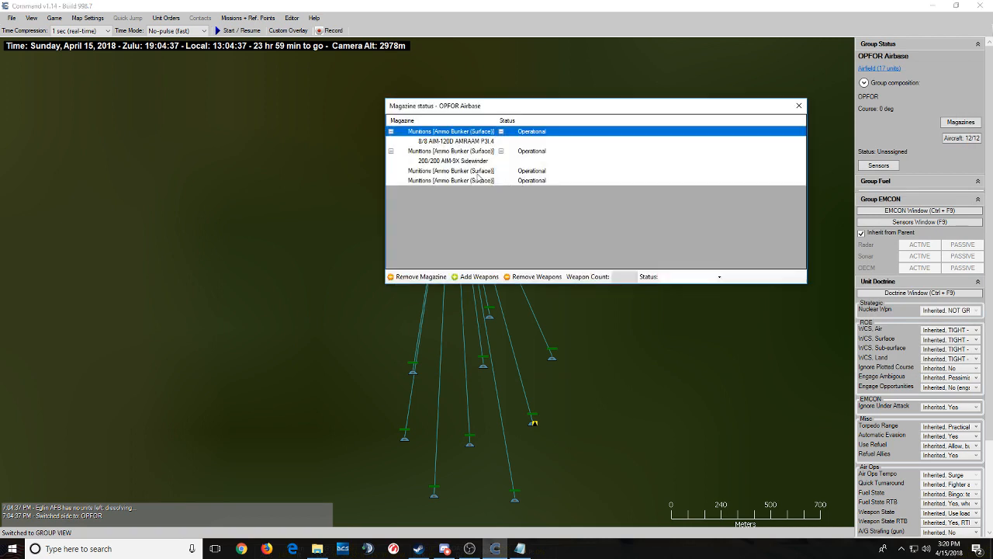
click(458, 170)
click(456, 141)
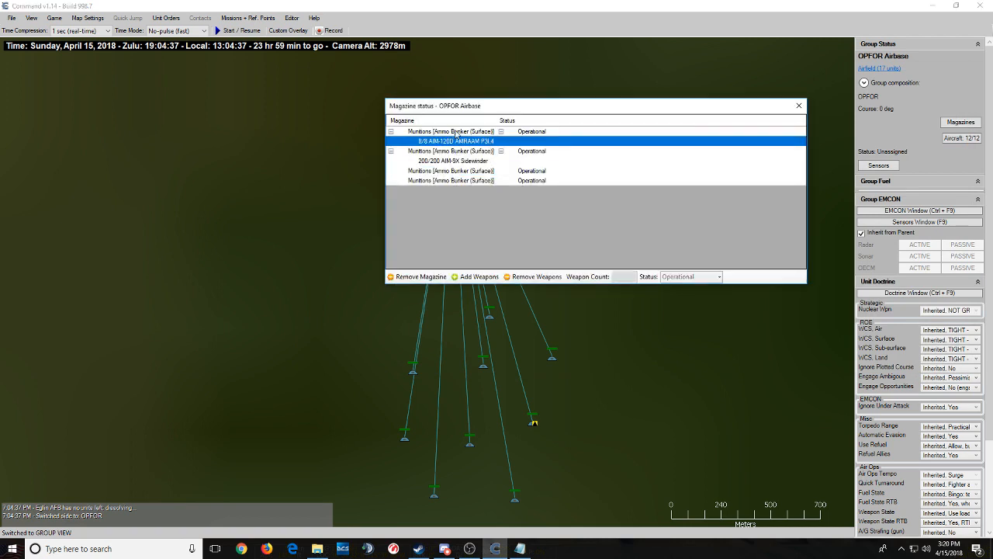
click(455, 132)
click(479, 277)
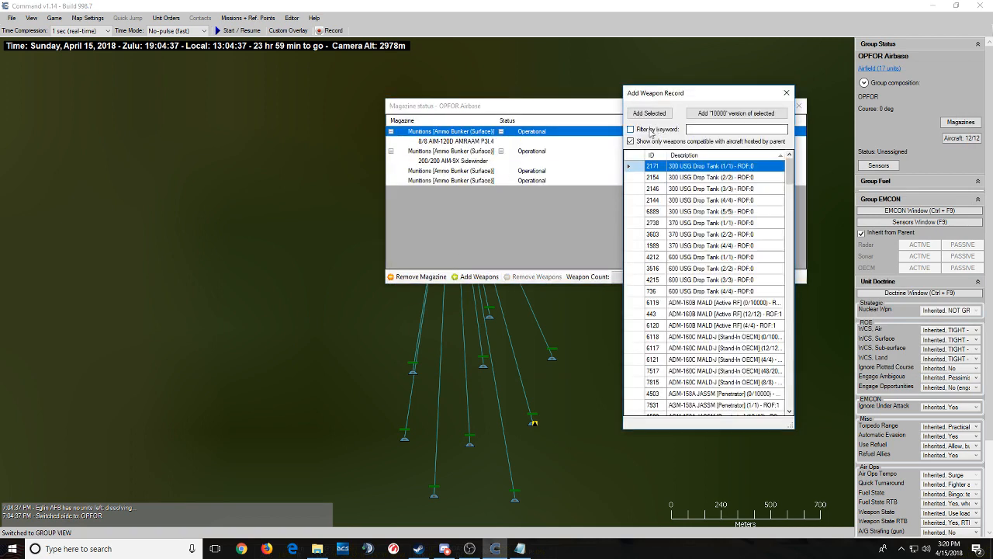
click(697, 128)
text(A)
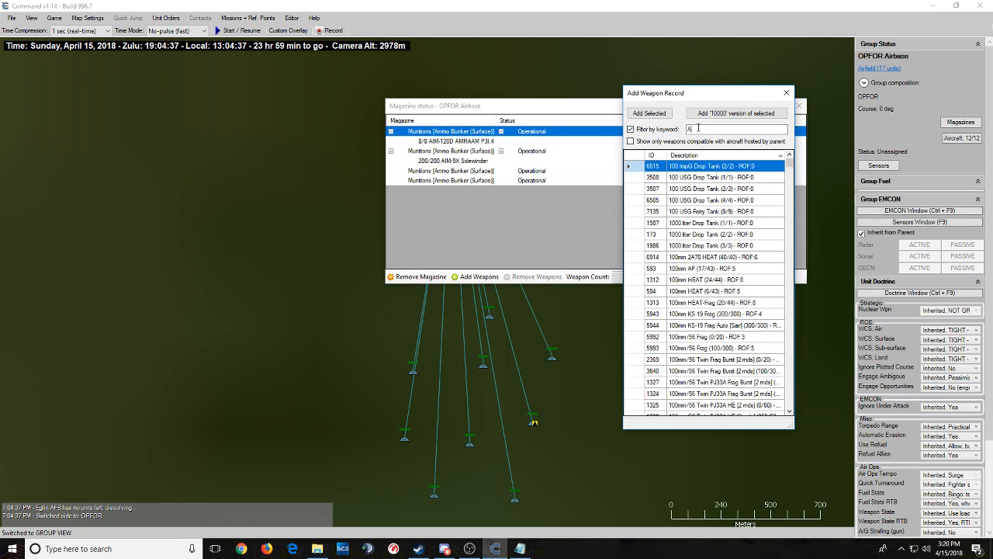
text(IM-120D)
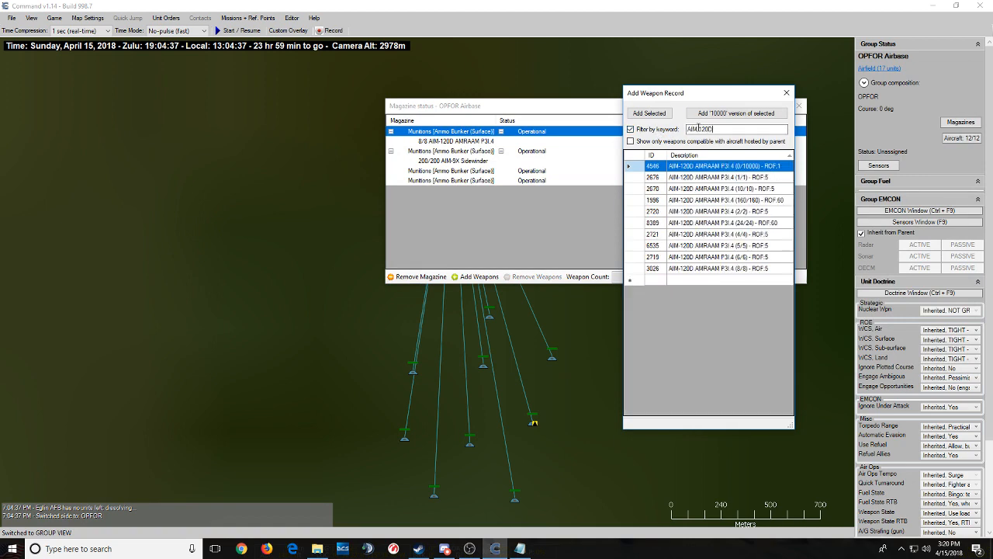
click(650, 114)
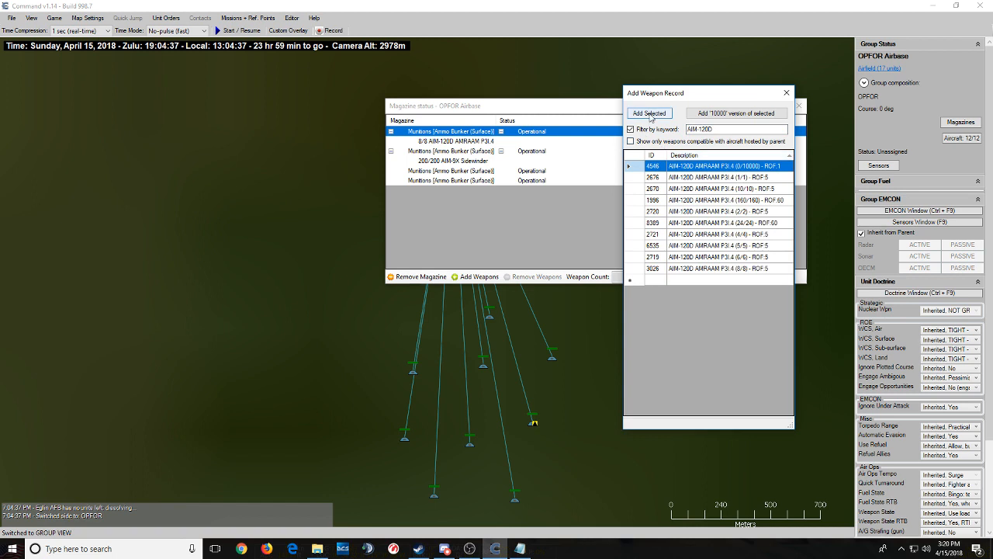
click(786, 93)
- Set the weapon count of the 0/10000 AIM-120D AMRAAM P3I.4 record to 160 and close the magazine window
click(425, 150)
click(615, 277)
text(16)
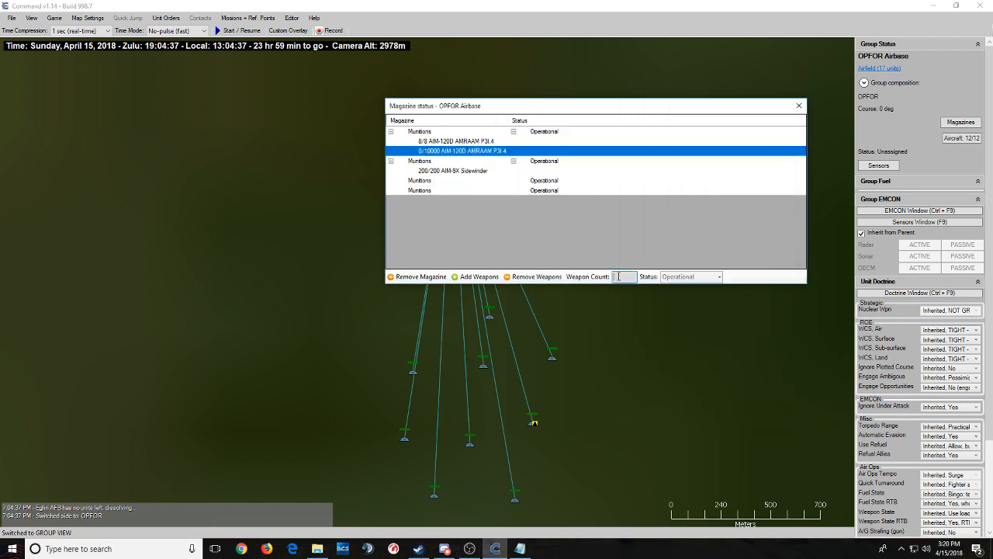
key(Return)
text(0)
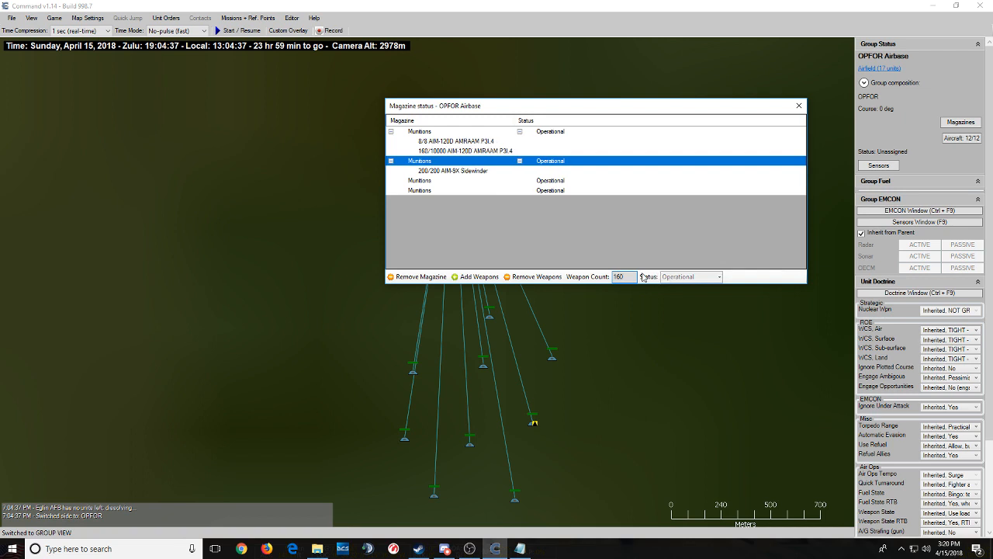
click(467, 150)
click(476, 142)
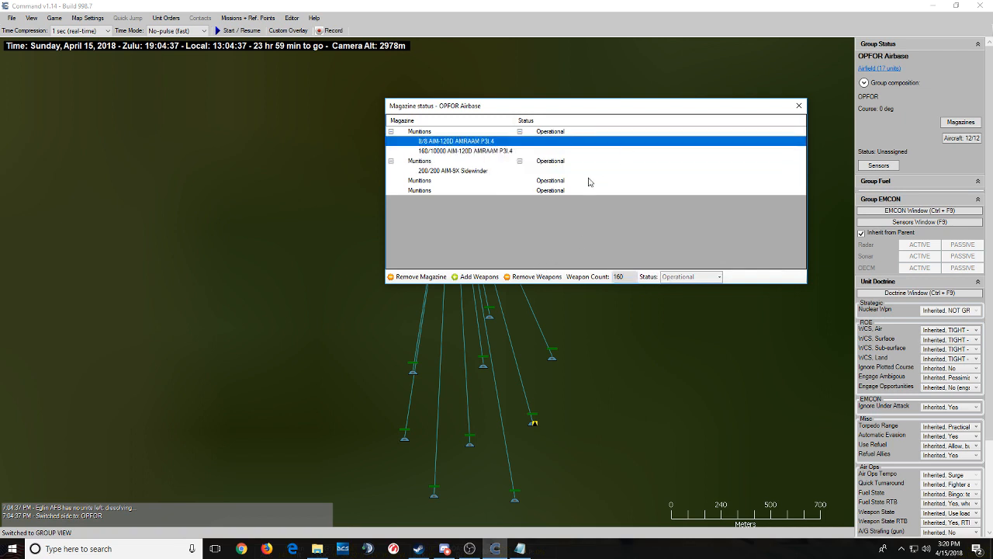
click(799, 106)
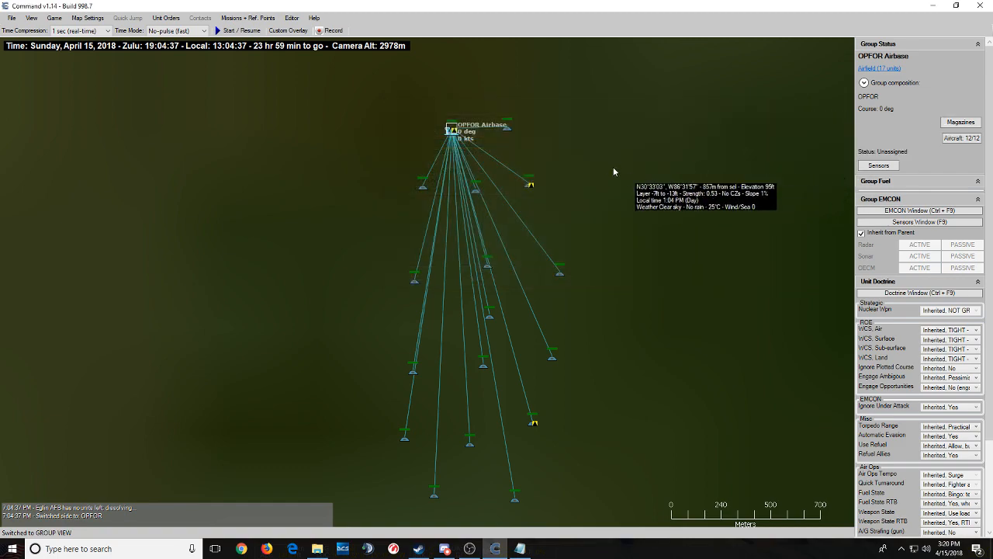
- Open the OPFOR Airbase's air operations and bring up the Ready/Arm loadout choices for all four F-15C Sunliners
key(F6)
click(508, 149)
shift+click(534, 123)
right_click(535, 123)
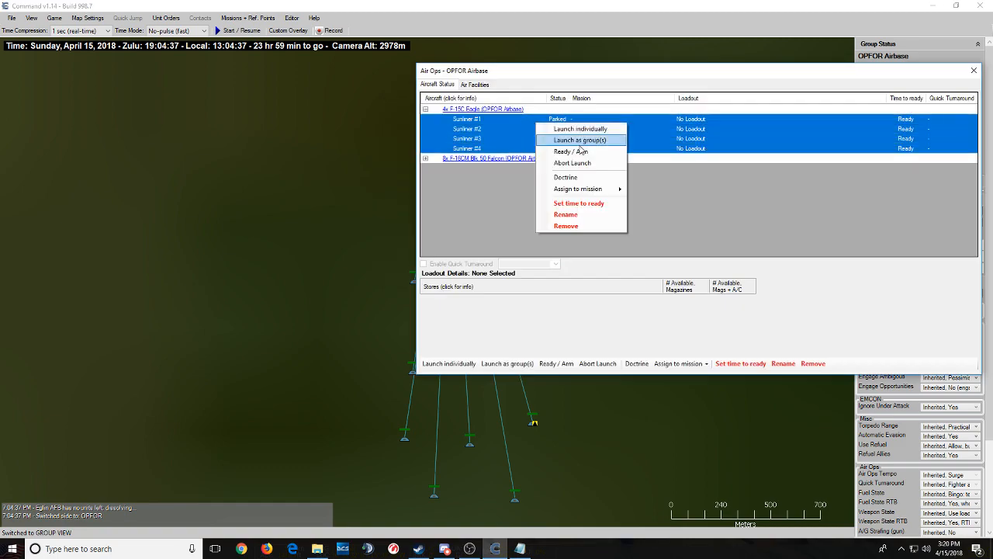
click(580, 151)
- Inspect the stores of the AIM-120D AMRAAM Heavy, Legion IRST Pod and Talon HATE Pod loadouts, and leave without arming
click(477, 177)
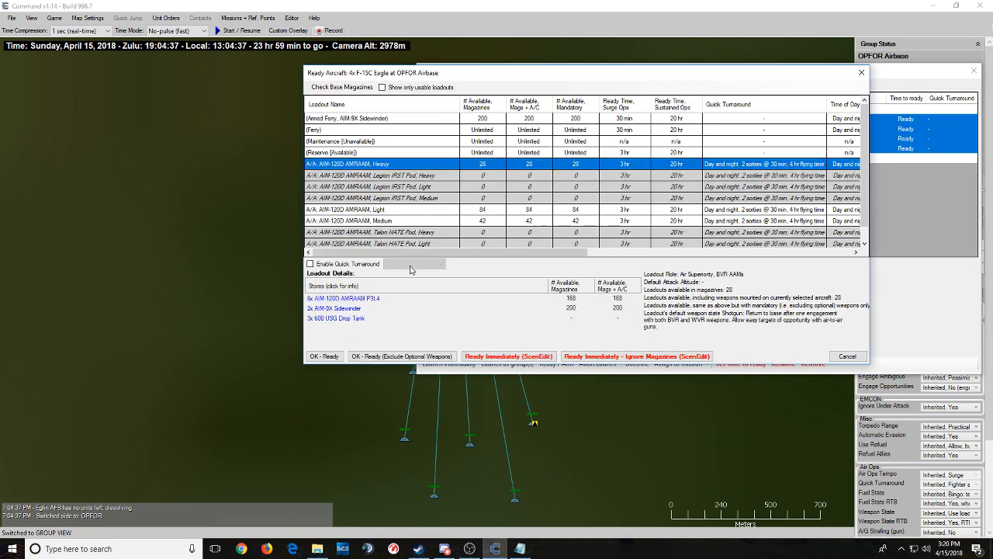
scroll(366, 242, down, 1)
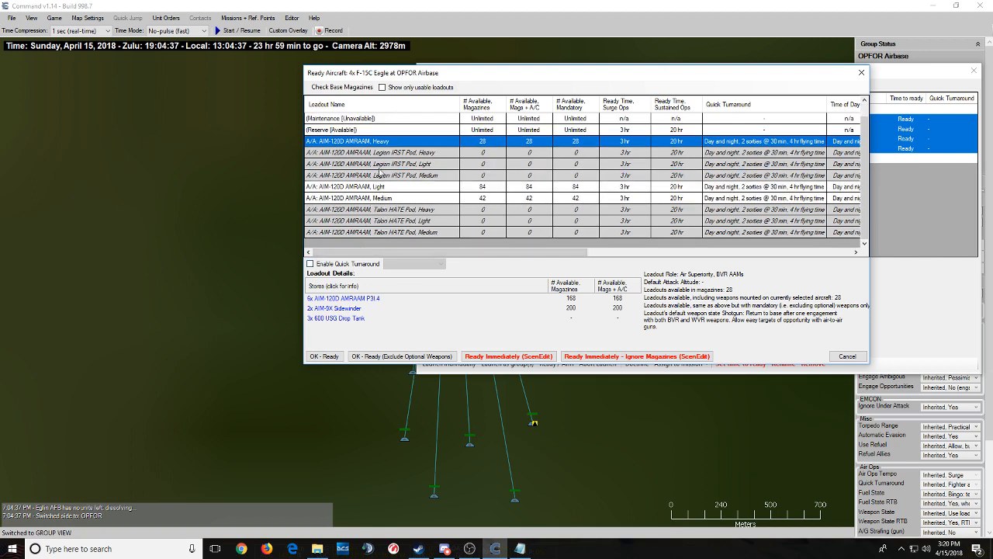
click(397, 153)
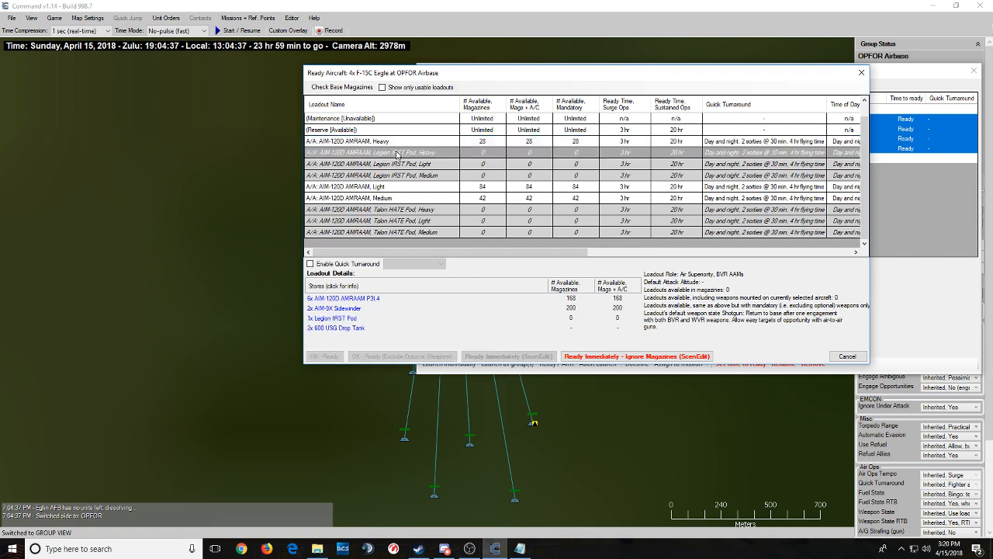
click(405, 212)
click(404, 236)
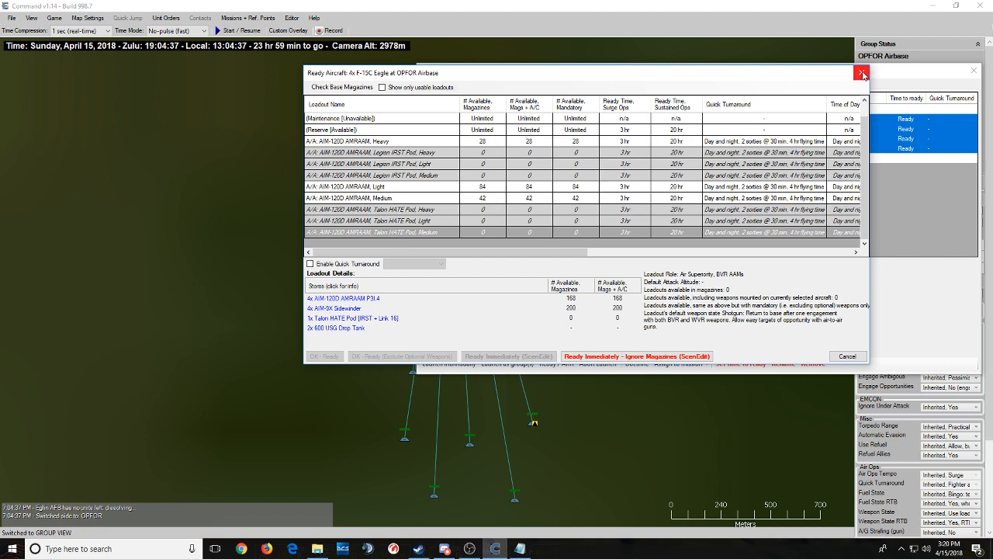
click(861, 72)
- Expand the F-16CM group and assign the Maintenance (Unavailable) loadout to F-15C Sunliner #3 and #4
click(432, 159)
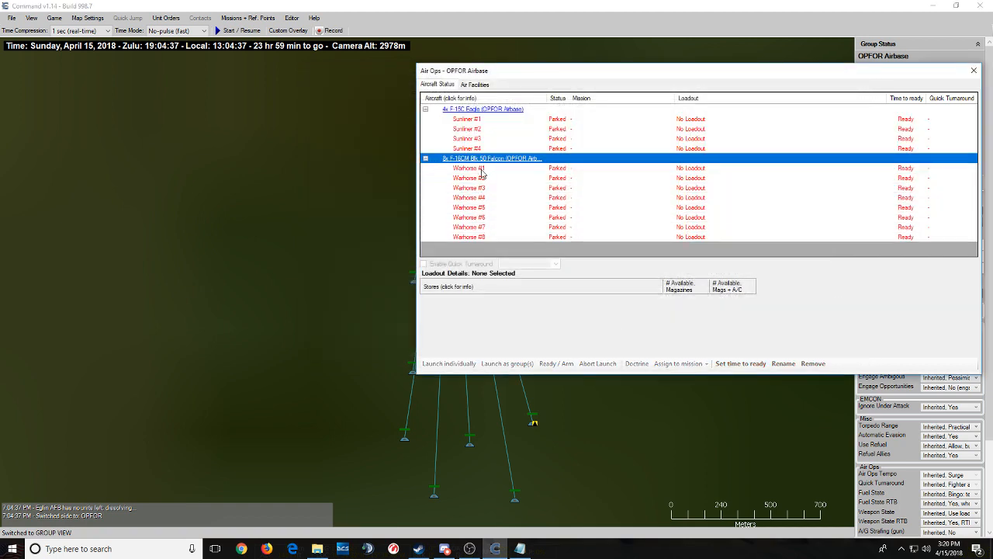
mouse_move(480, 148)
mouse_down()
mouse_move(493, 122)
mouse_move(495, 141)
mouse_up()
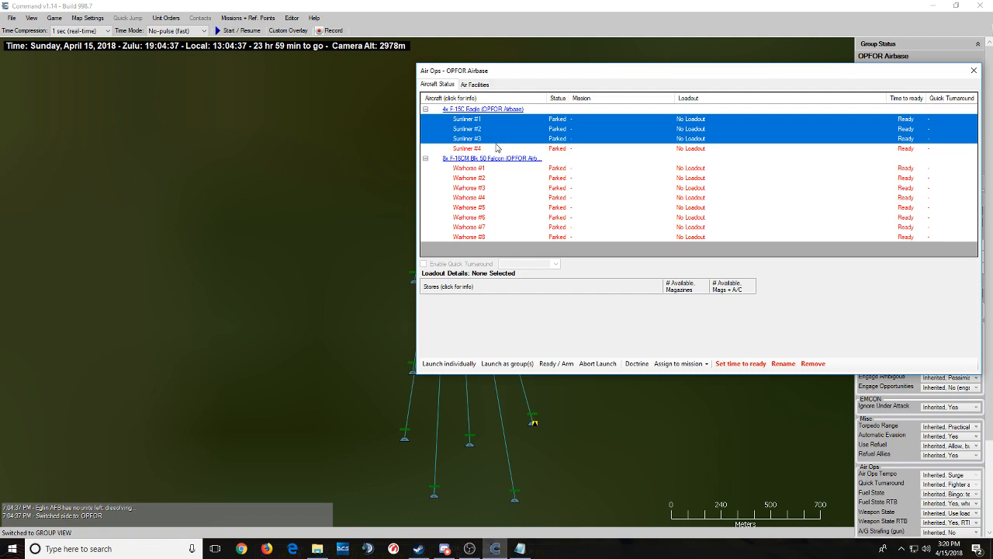
right_click(504, 118)
click(479, 138)
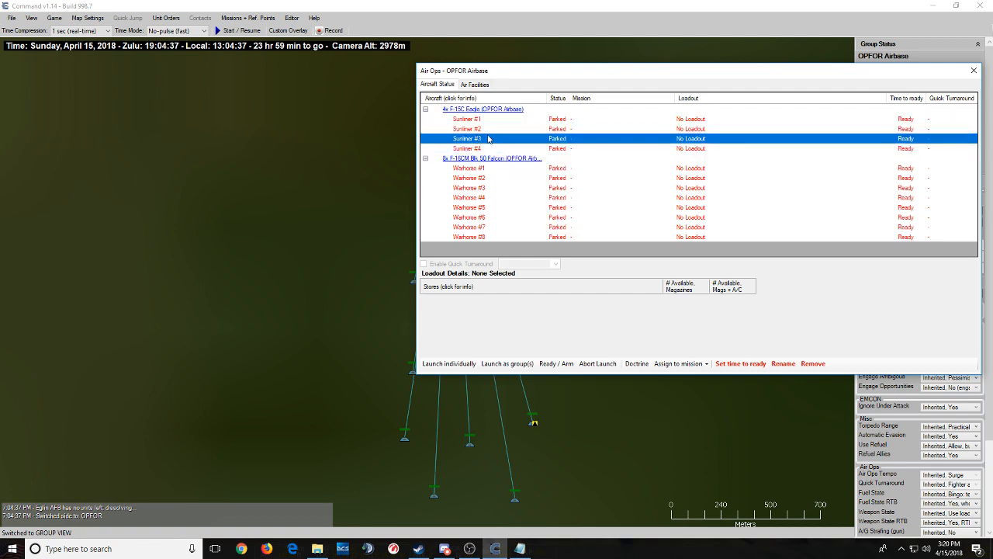
drag(489, 138, 491, 149)
right_click(492, 140)
click(543, 166)
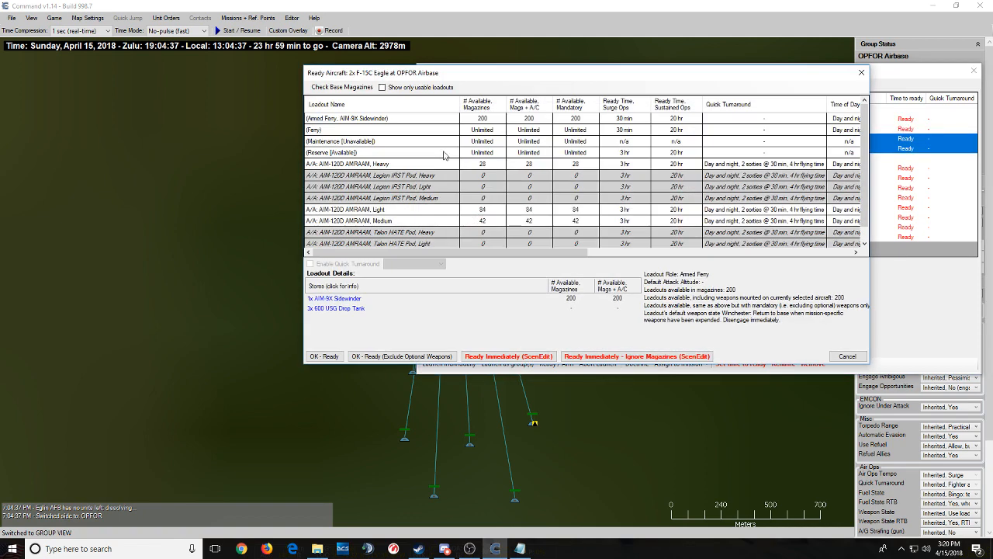
click(394, 140)
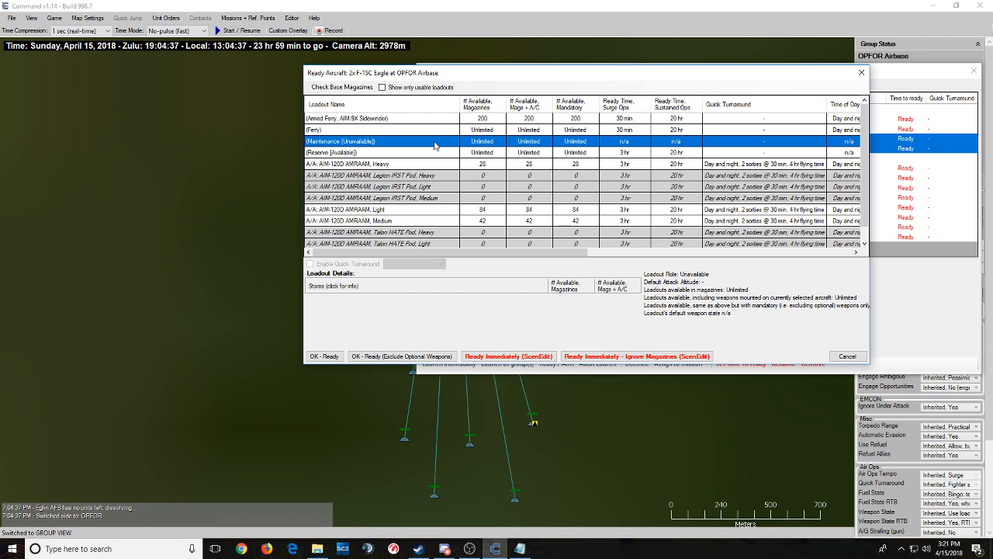
scroll(435, 145, down, 1)
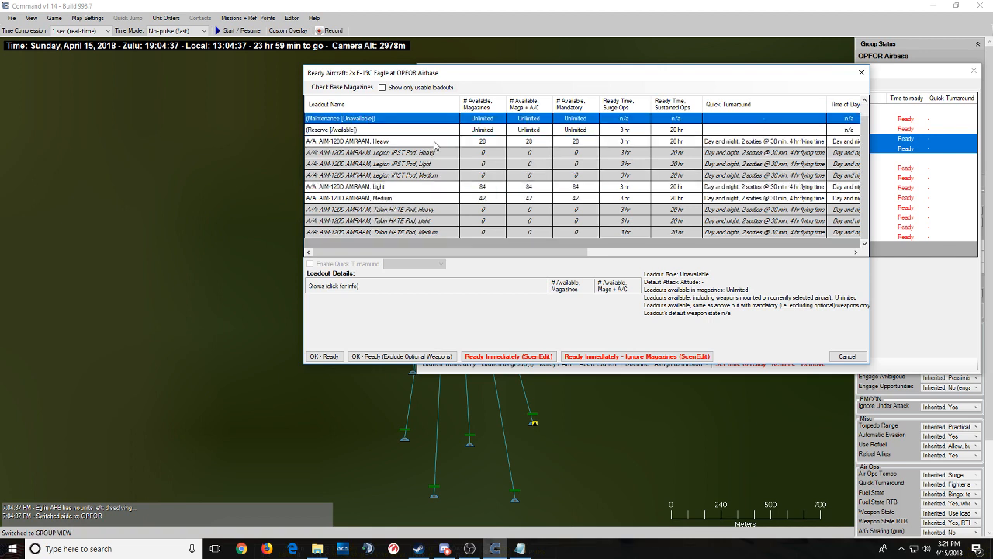
scroll(435, 145, up, 1)
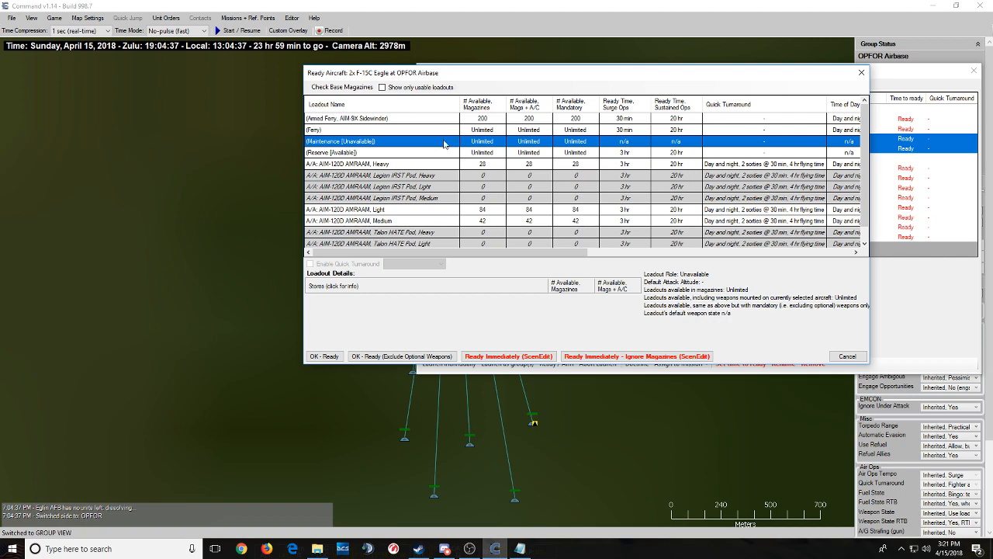
double_click(444, 144)
- Arm F-15C Sunliner #1 and #2 with the A/A: AIM-120D AMRAAM, Heavy loadout
click(609, 131)
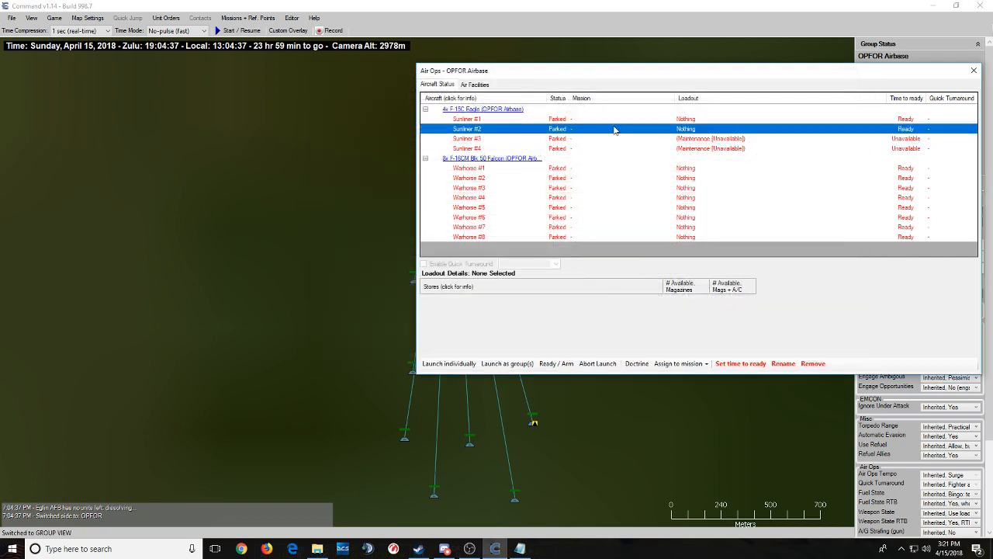
shift+click(630, 121)
right_click(633, 121)
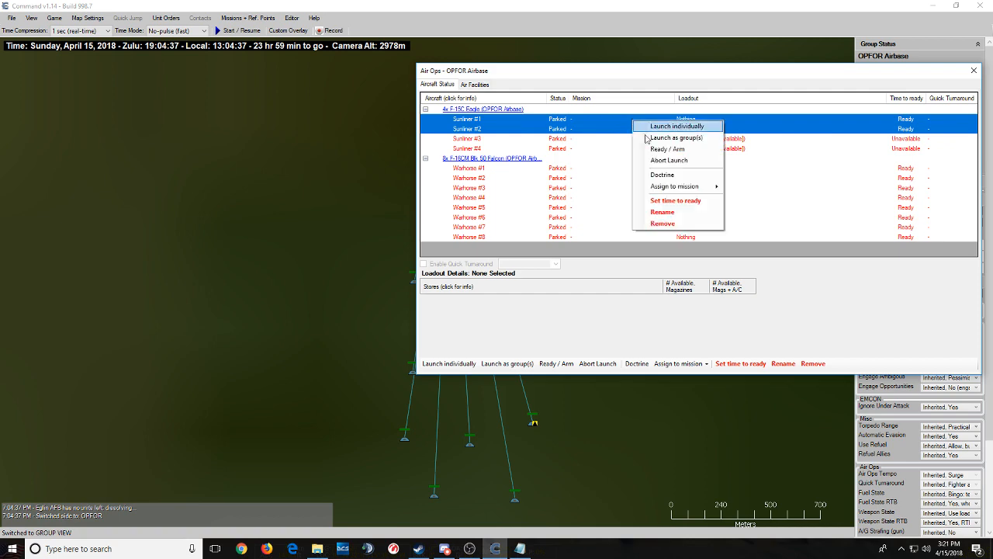
click(663, 149)
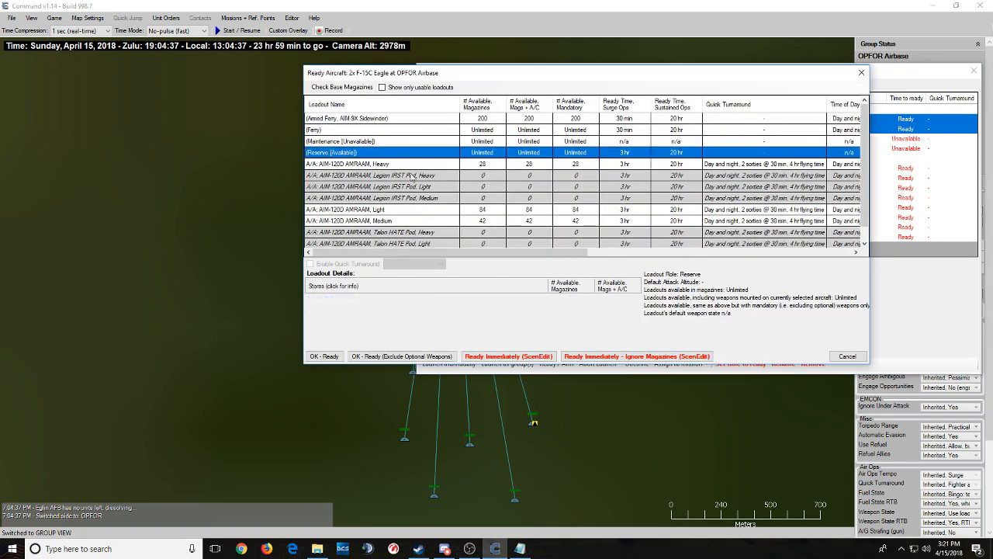
double_click(428, 163)
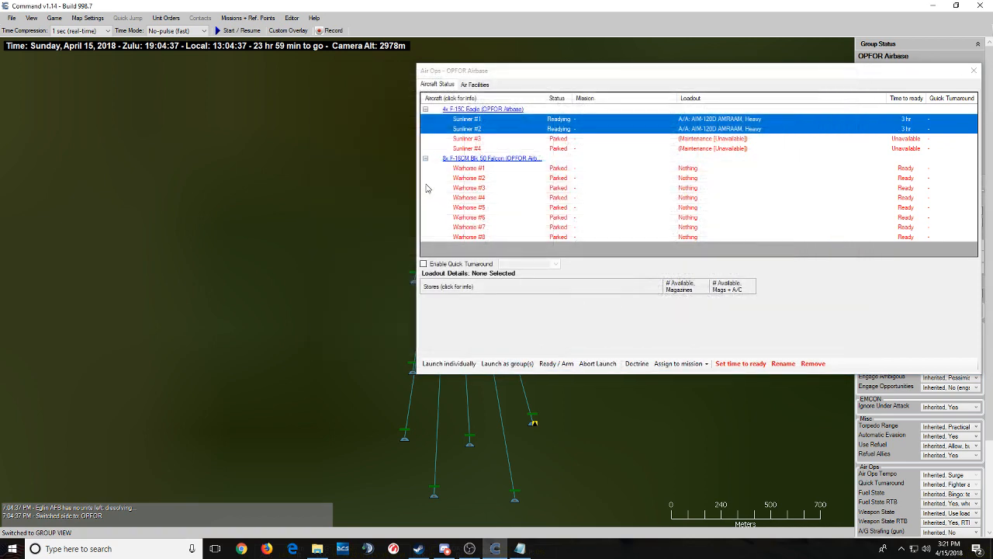
- Bring up the loadout choices for Sunliner #1 and #2 again and enable Quick Turnaround at 2 Sorties (Maximum)
click(557, 128)
click(567, 121)
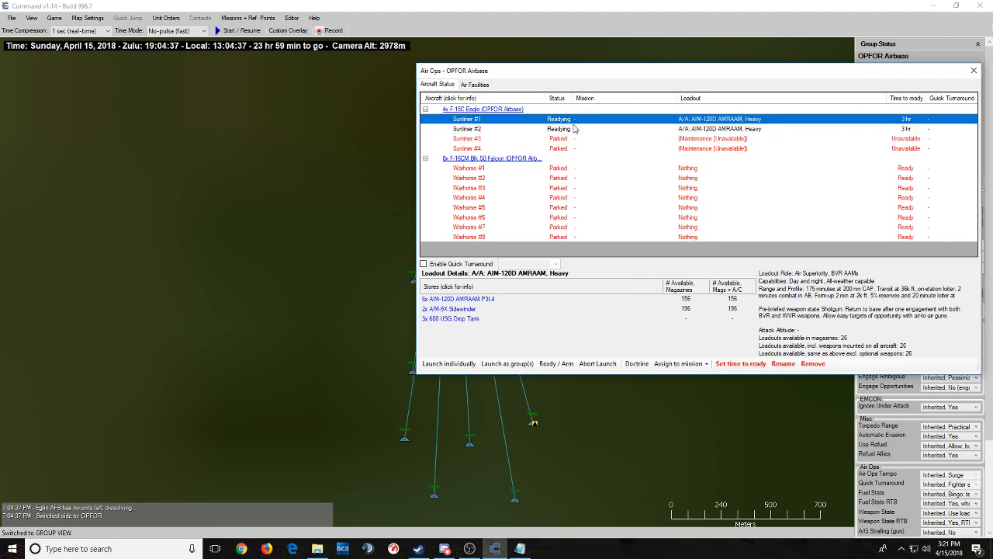
shift+click(575, 125)
right_click(574, 122)
click(604, 150)
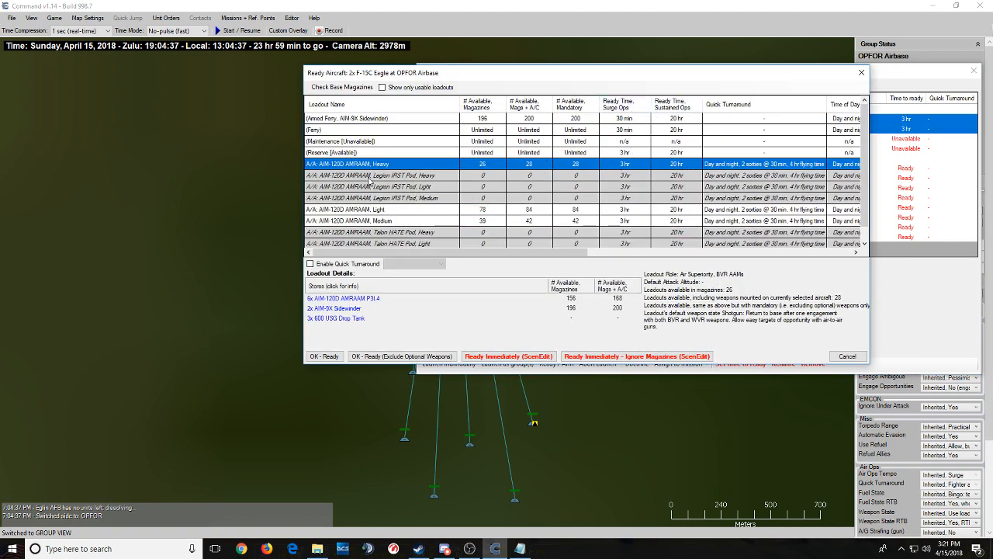
click(341, 267)
click(402, 265)
click(402, 265)
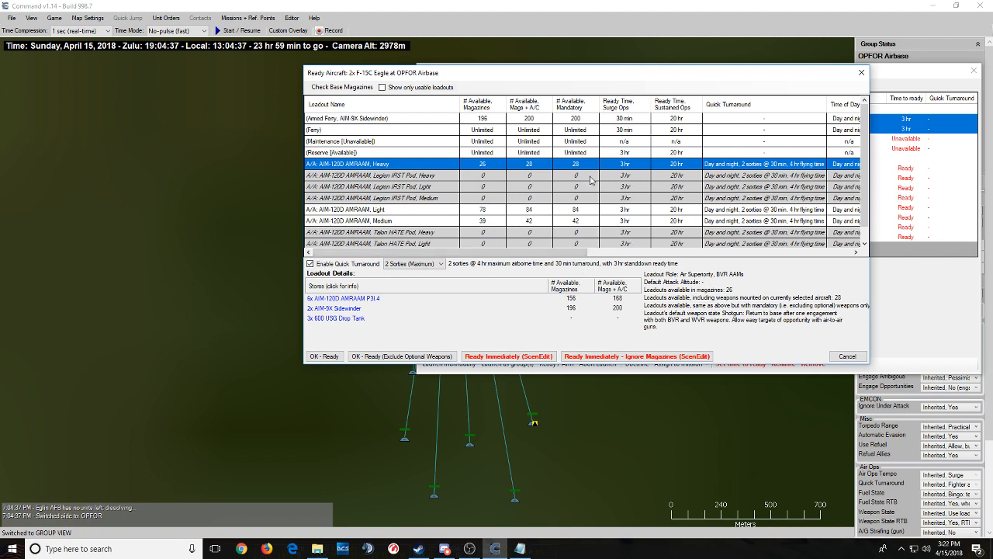
click(441, 265)
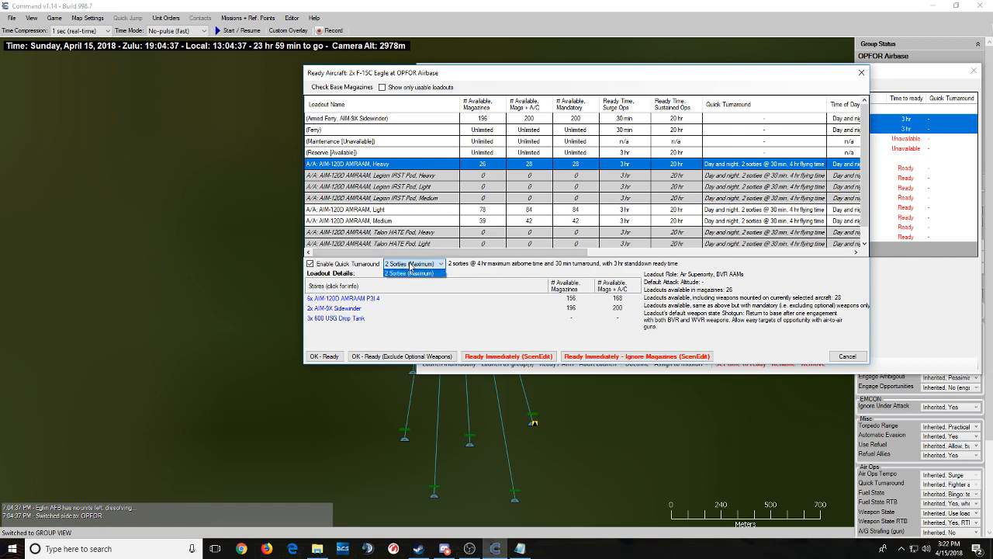
click(440, 264)
- Examine the quick turnaround, time of day, weather, radius/profile and Winchester/Shotgun details of the F-15C loadouts
drag(439, 254, 446, 254)
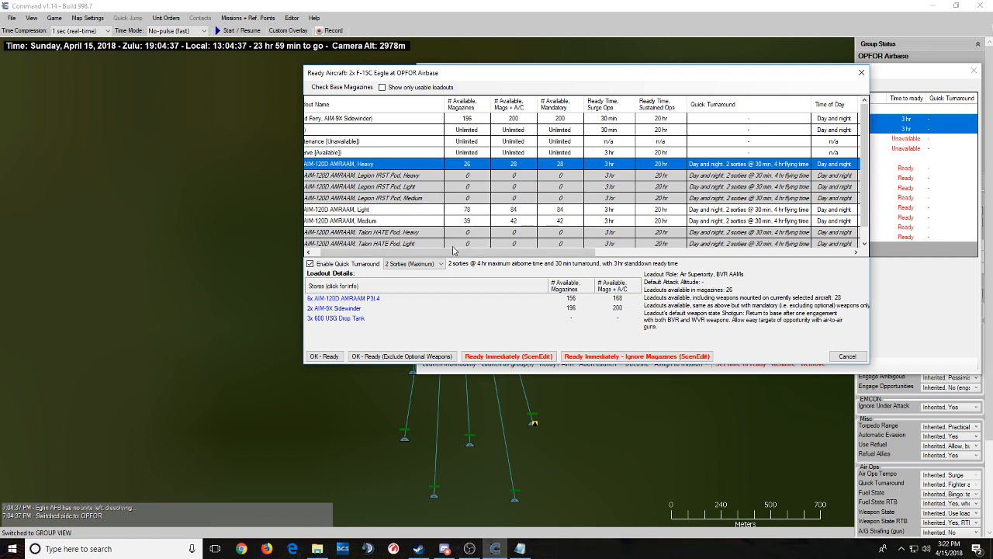
drag(454, 251, 427, 241)
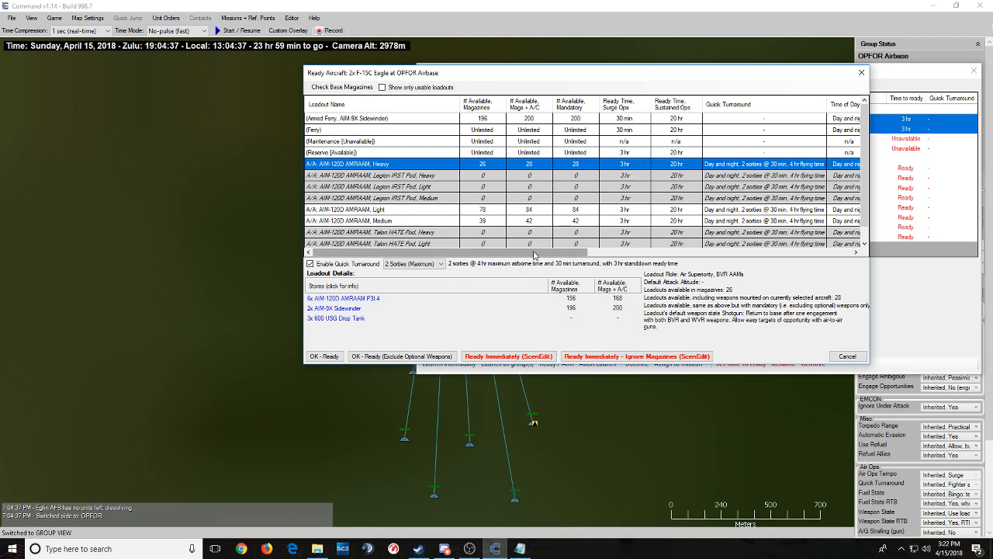
drag(534, 256, 550, 256)
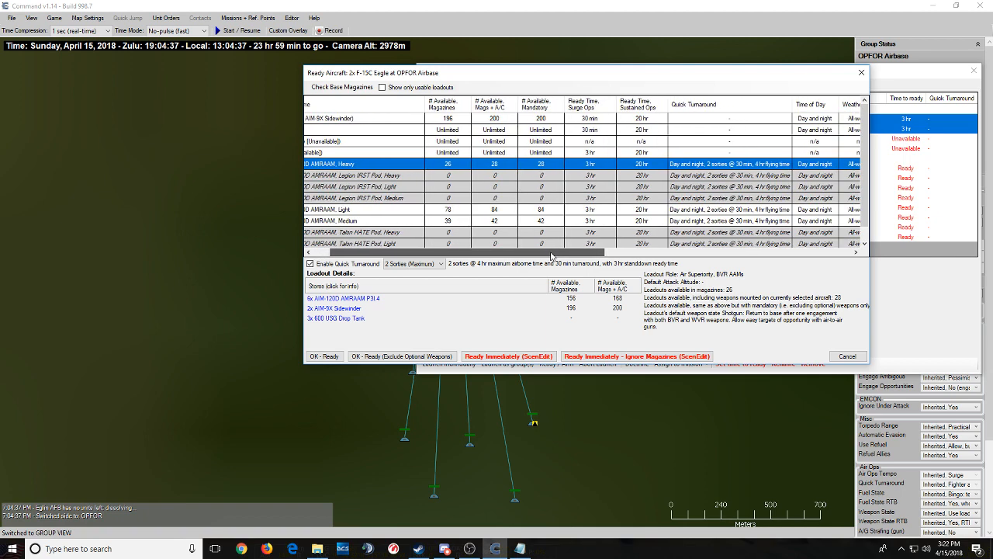
drag(550, 256, 610, 245)
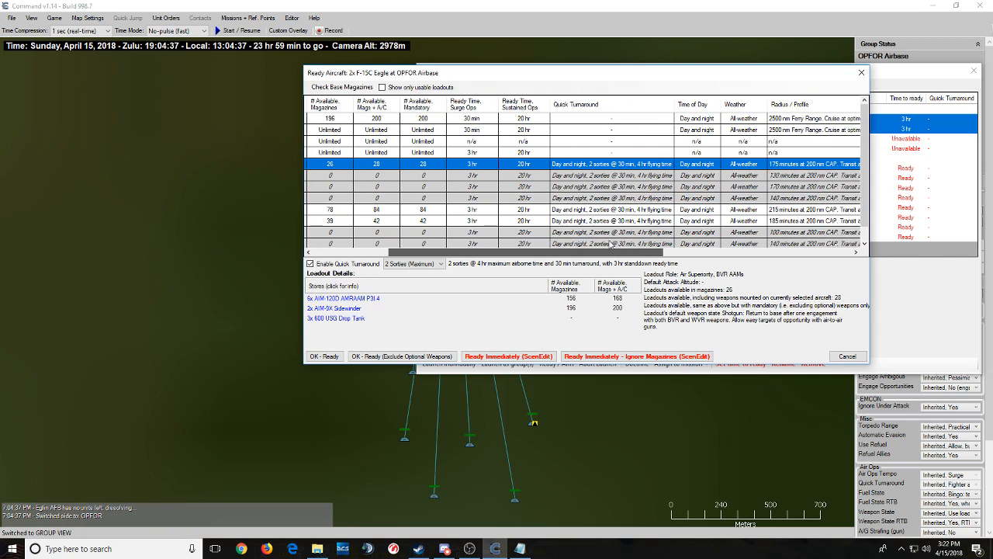
drag(611, 244, 611, 242)
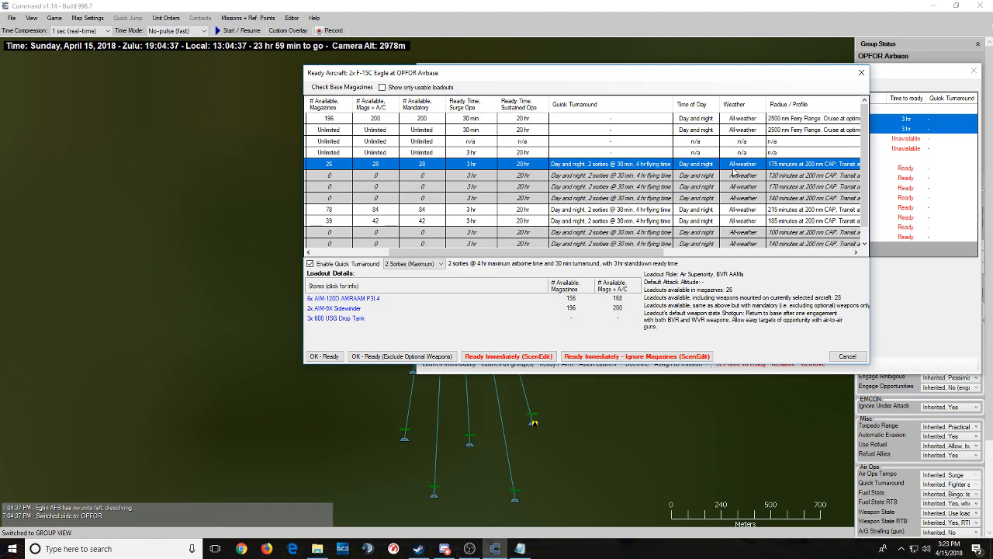
drag(605, 260, 693, 260)
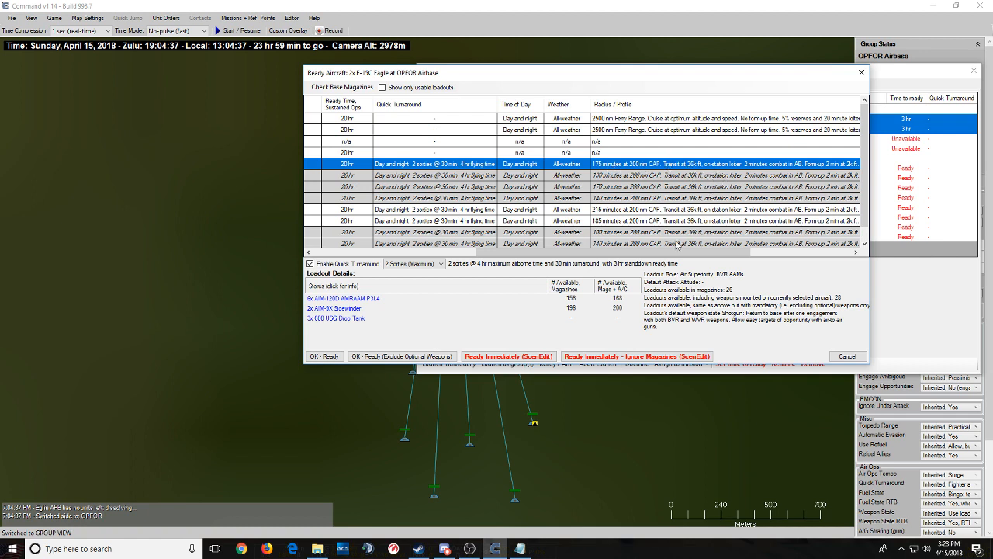
scroll(676, 256, right, 2)
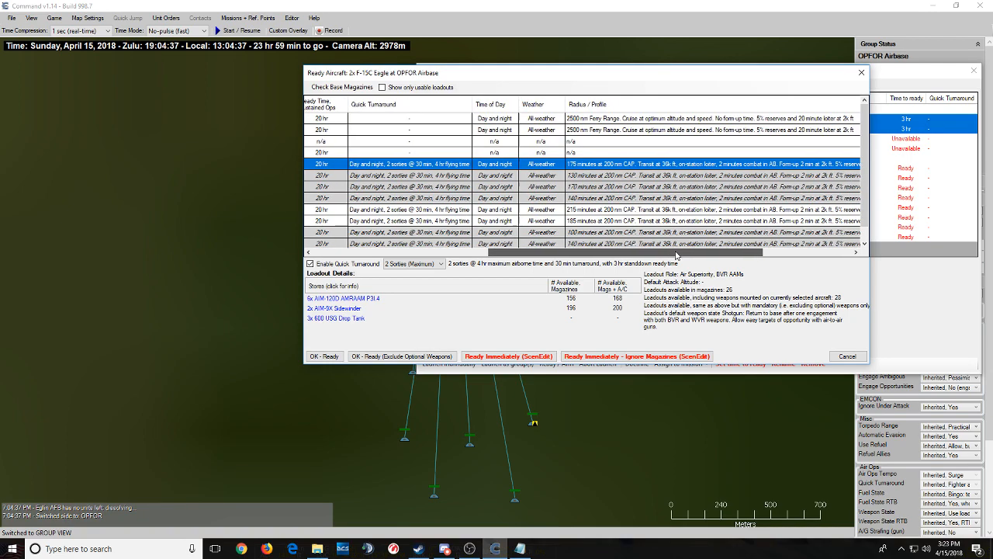
drag(676, 256, 768, 256)
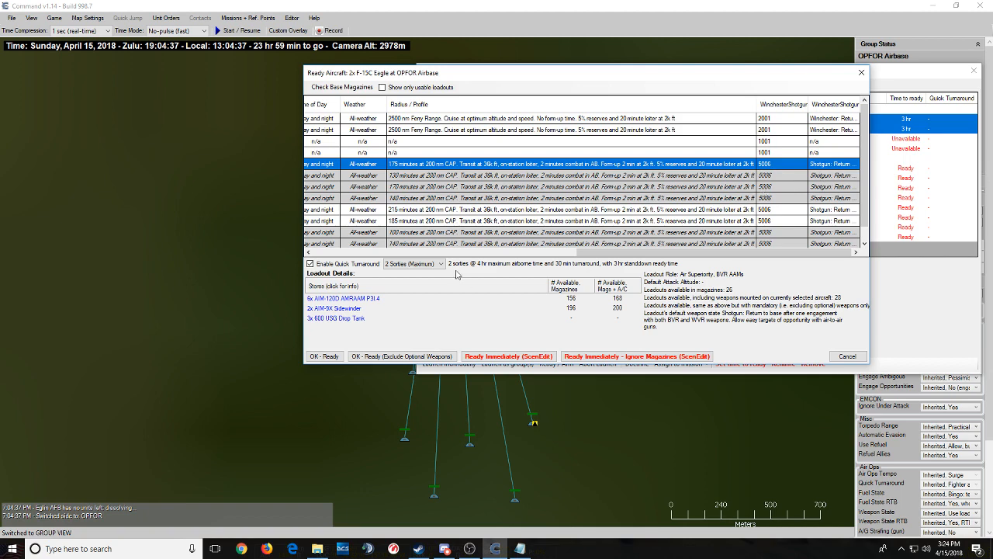
click(402, 253)
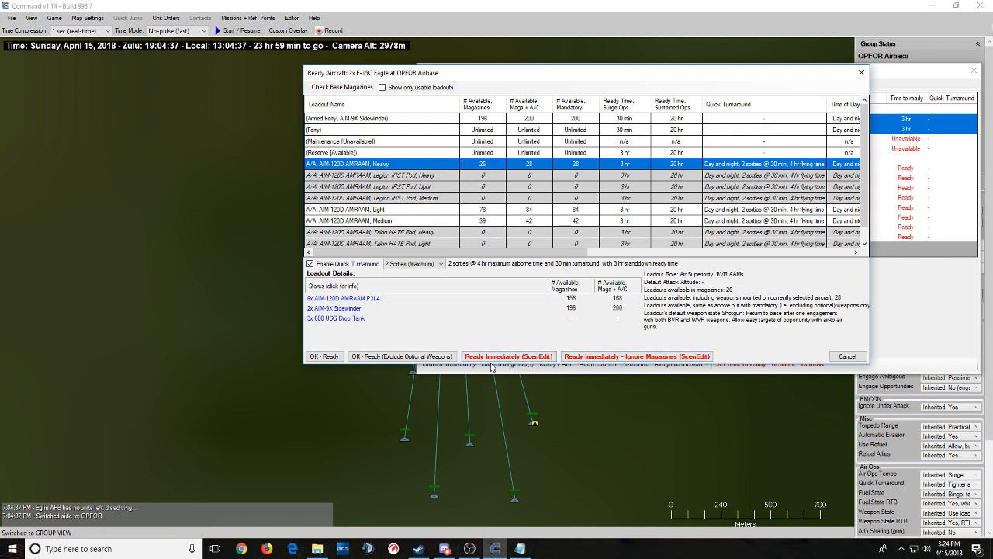
- Ready Sunliner #1 and #2 with the chosen Heavy loadout and quick turnaround, and set their time to ready to 6 hours
click(325, 356)
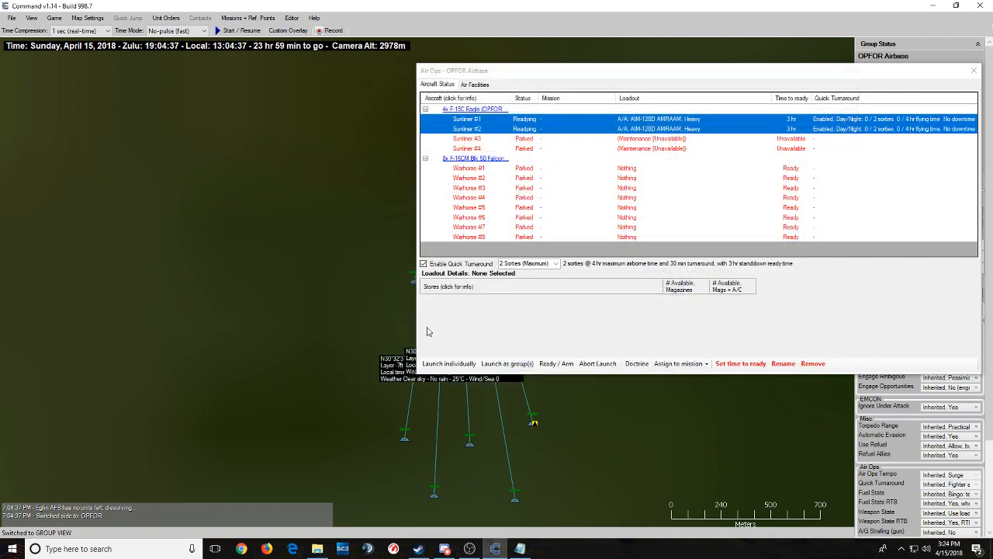
shift+click(807, 130)
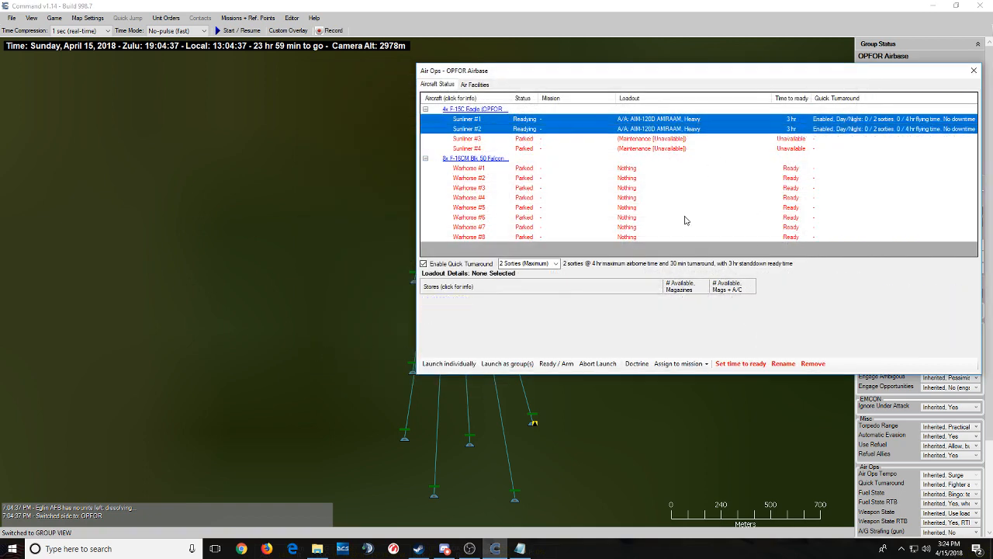
click(722, 365)
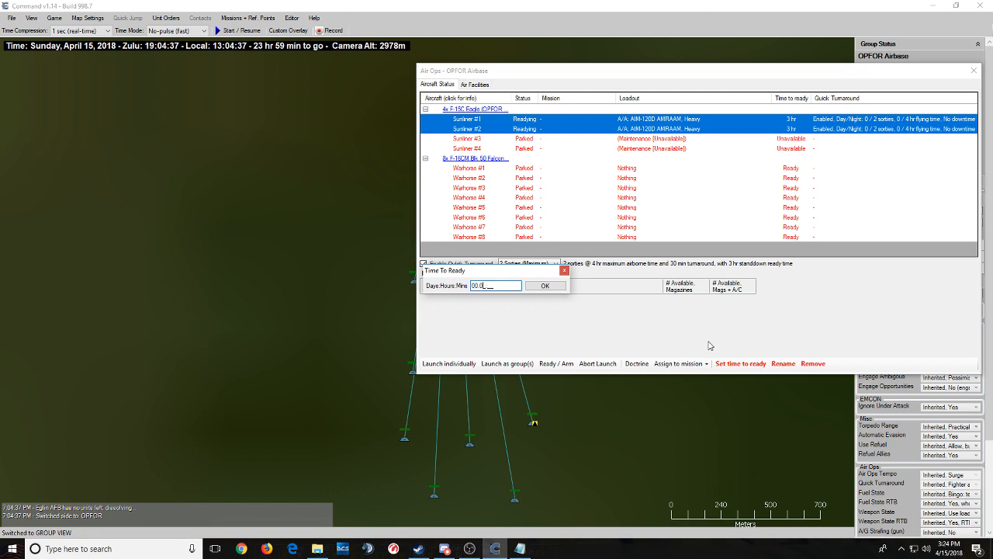
key(Return)
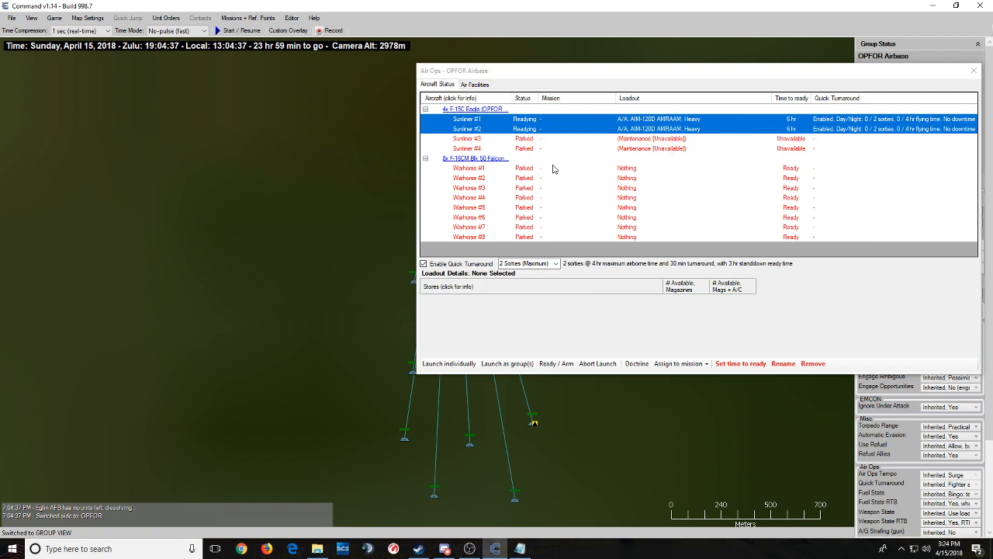
click(489, 129)
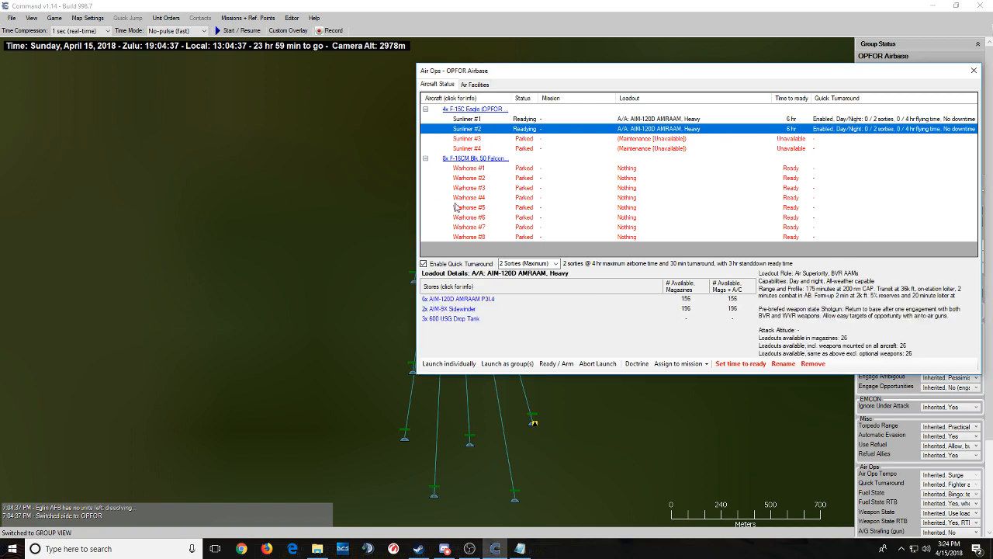
- Assign the Maintenance [Unavailable] loadout to the F-16CM aircraft Warhorse #7 and #8
click(470, 168)
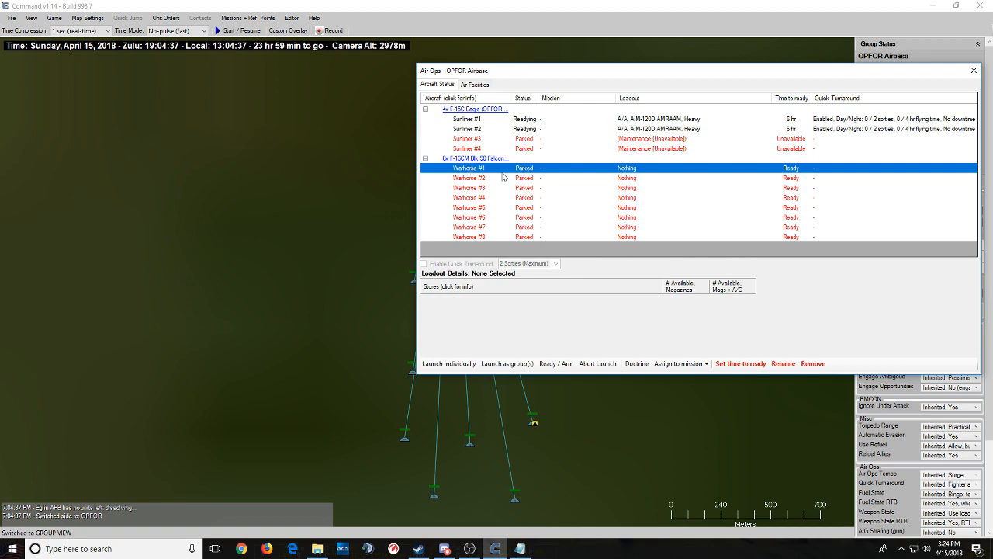
click(486, 228)
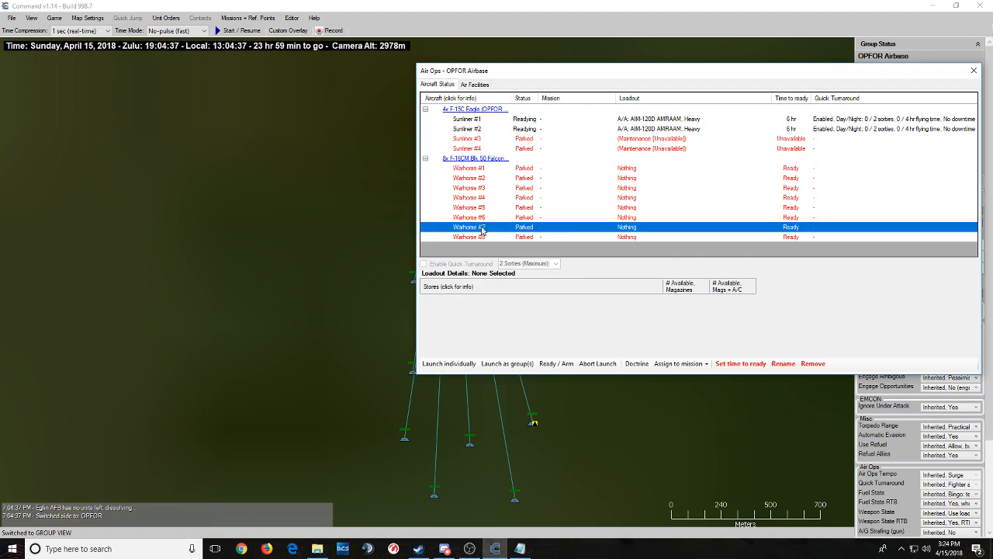
shift+click(486, 236)
right_click(489, 228)
click(533, 257)
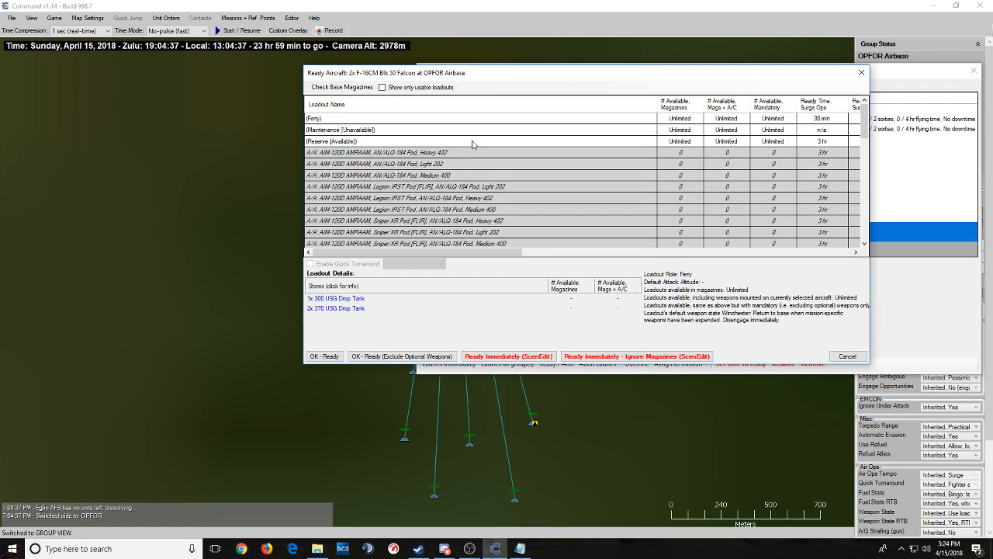
scroll(456, 169, down, 5)
scroll(480, 175, up, 5)
click(399, 153)
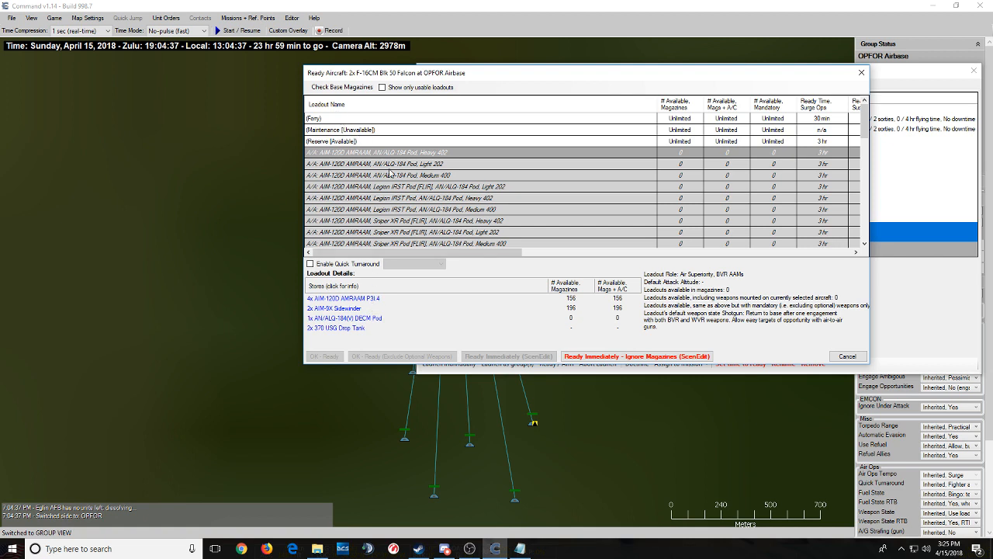
click(357, 130)
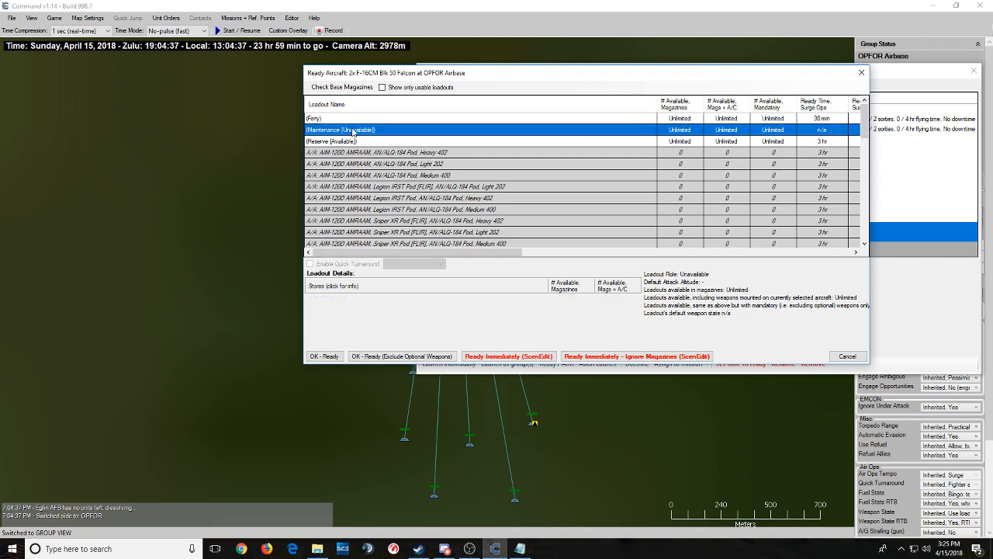
click(324, 356)
- Bring up the Ready/Arm loadout choices for Warhorse #1 through #6 together and browse the air-to-air loadouts
drag(606, 218, 613, 177)
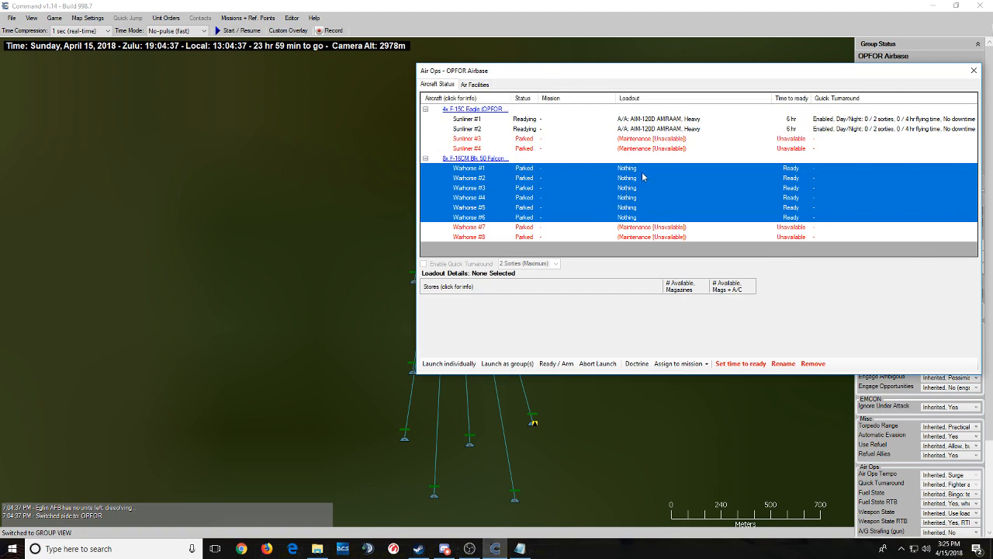
right_click(603, 179)
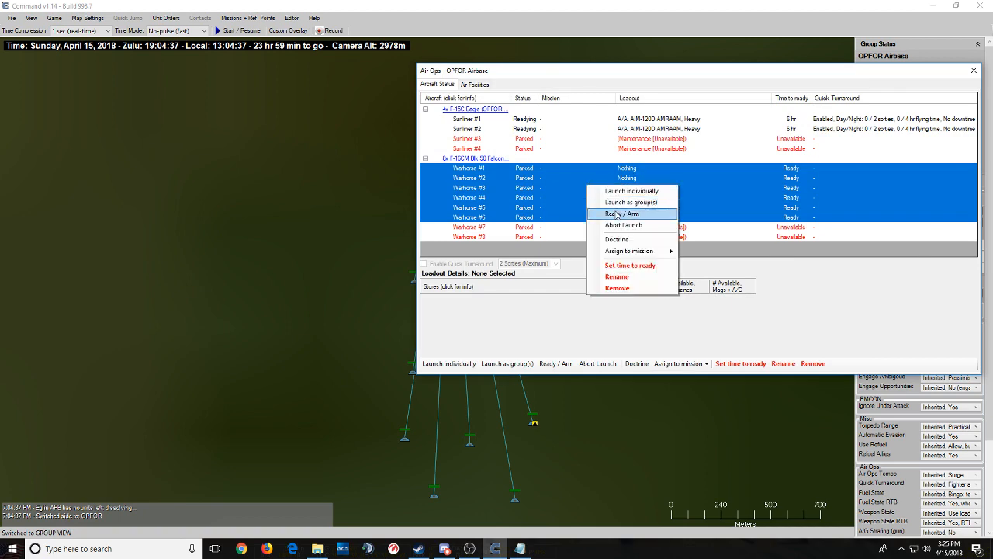
click(609, 211)
scroll(473, 203, down, 1)
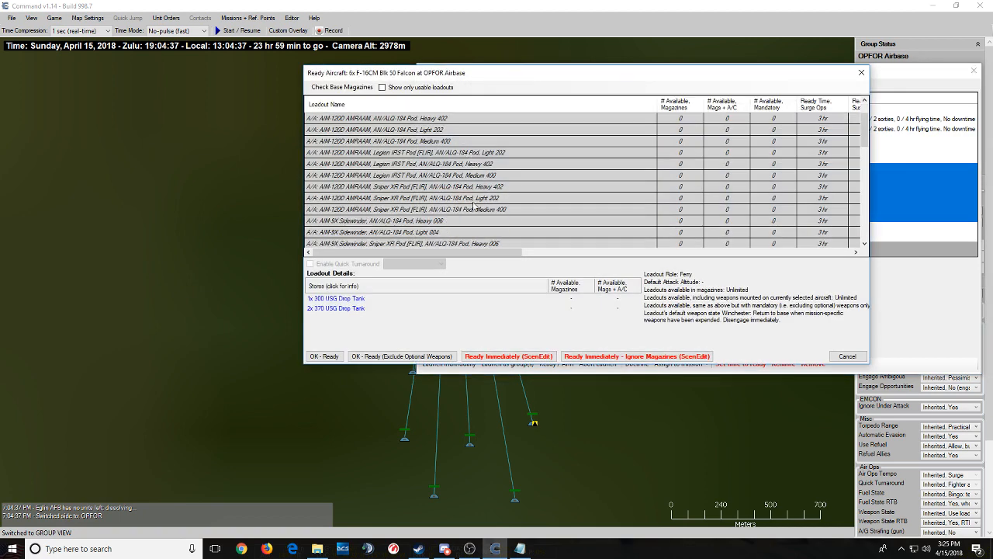
scroll(472, 212, down, 1)
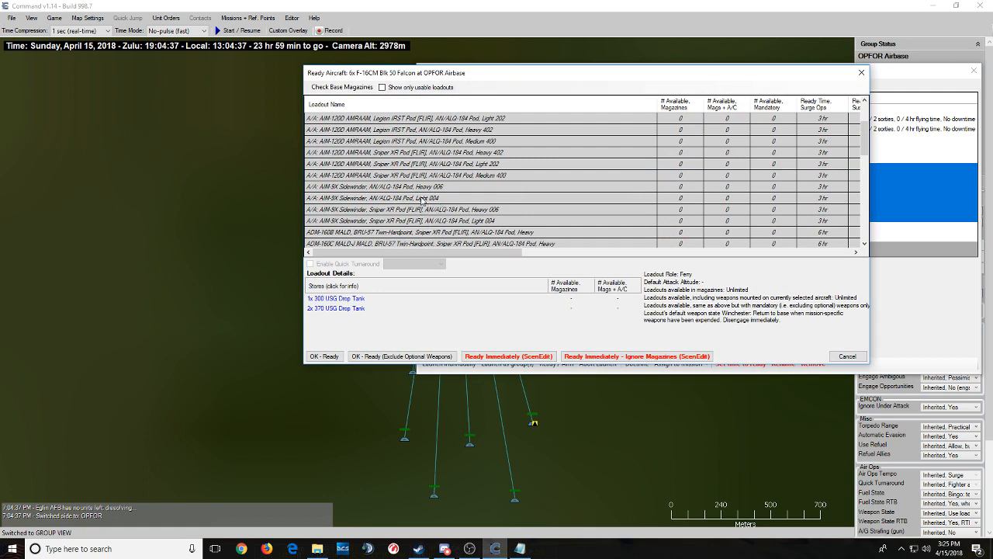
- Select the AGM-65D Maverick IR, Sniper XR Pod [FLIR], AN/ALQ-184 Pod loadout for the F-16CMs and review its required stores
scroll(415, 199, down, 2)
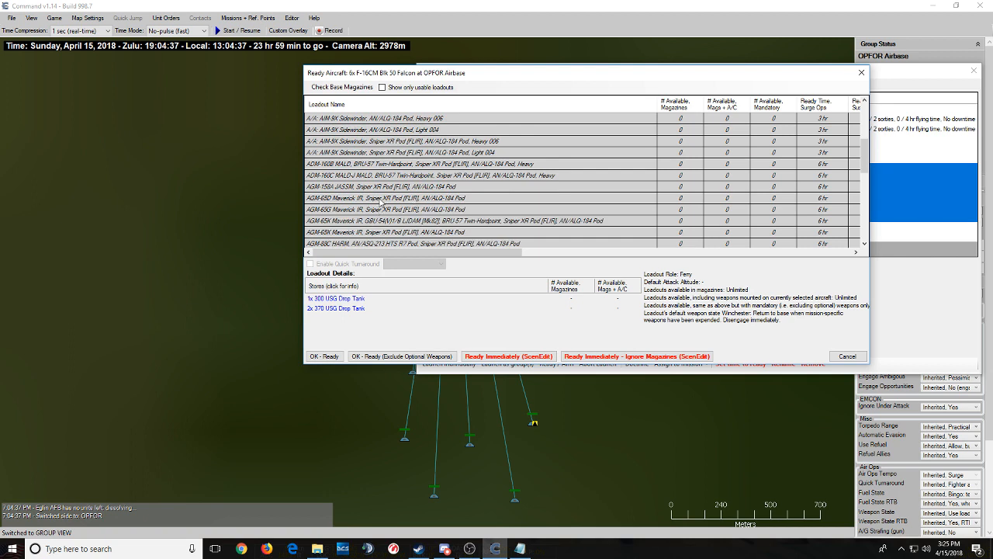
click(382, 199)
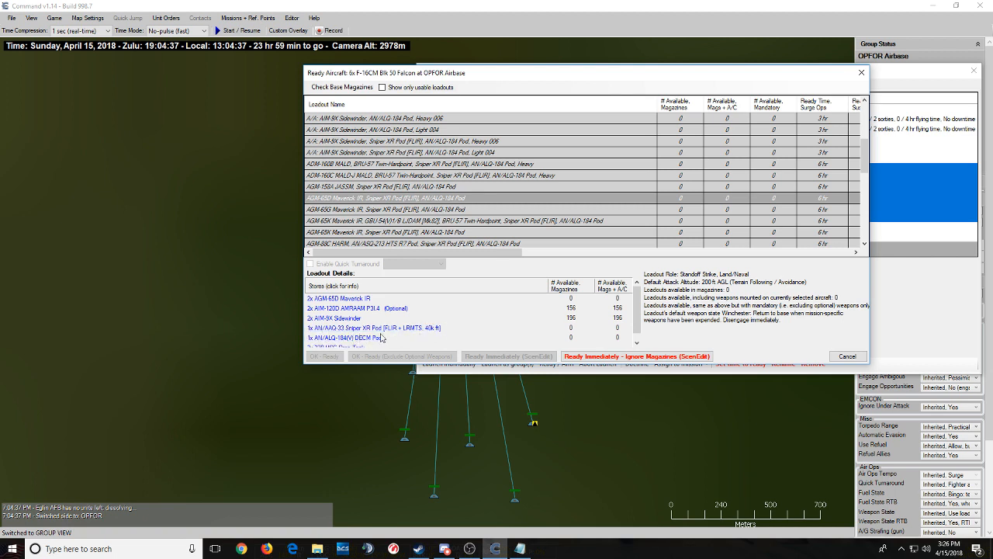
scroll(417, 339, down, 1)
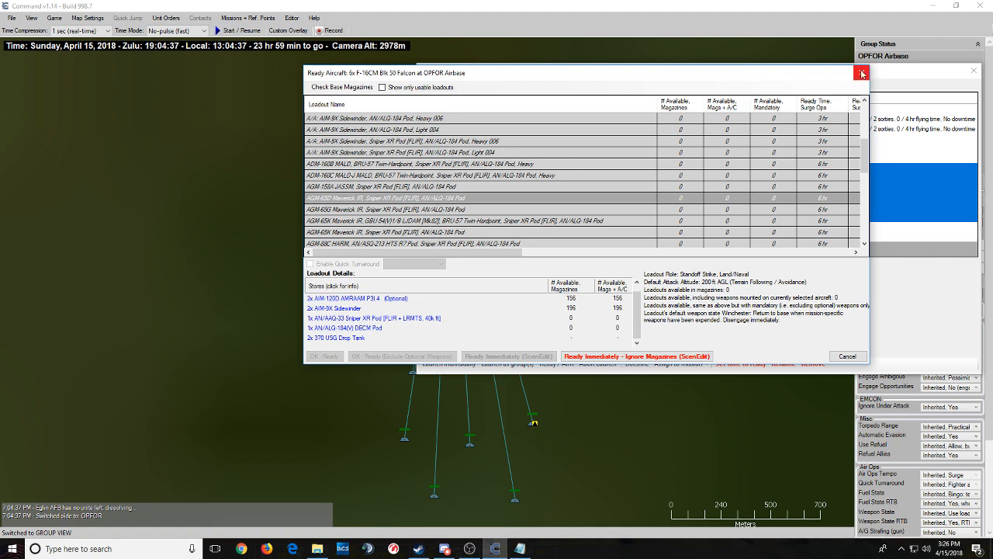
- Move the Ready Aircraft and Air Ops windows apart to uncover the OPFOR Airbase on the map
click(534, 422)
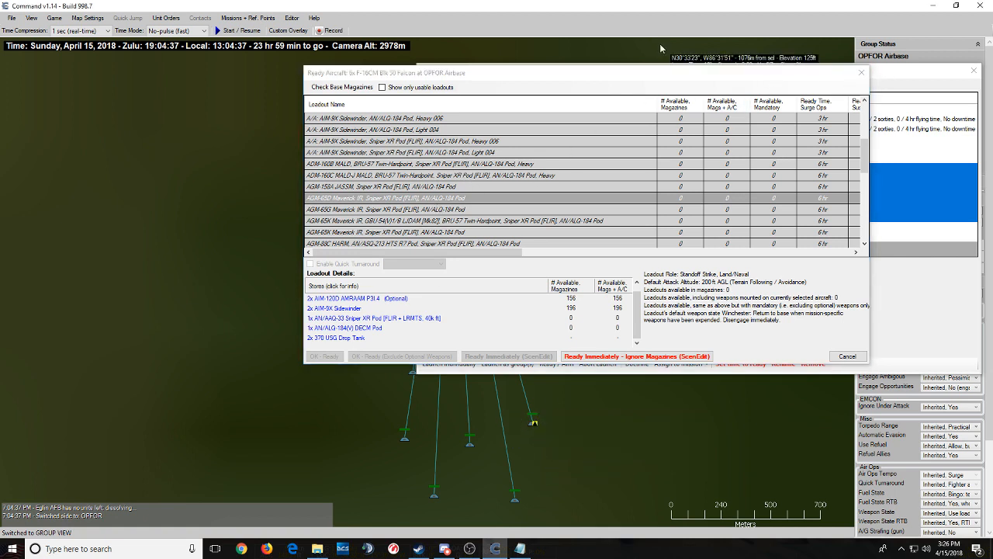
drag(660, 72, 654, 222)
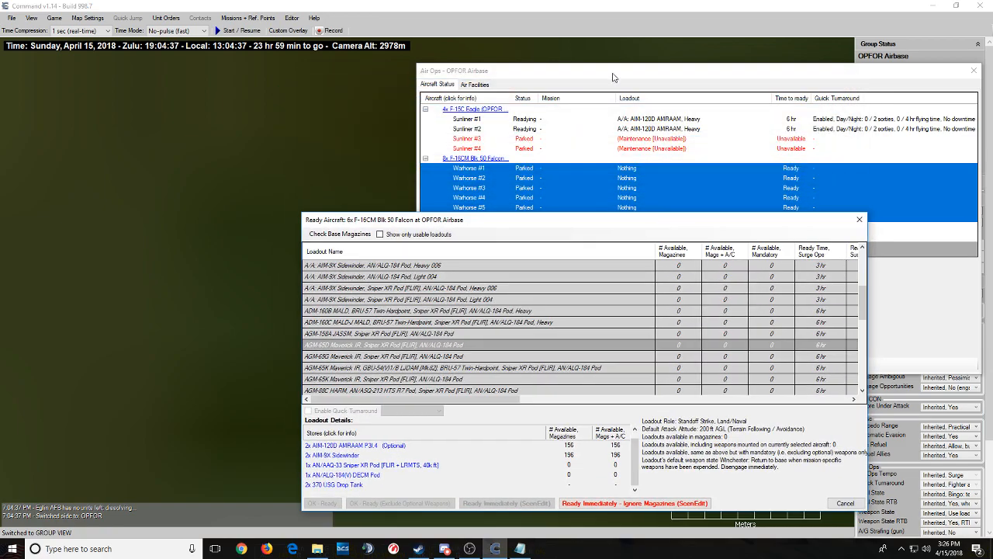
drag(613, 77, 348, 232)
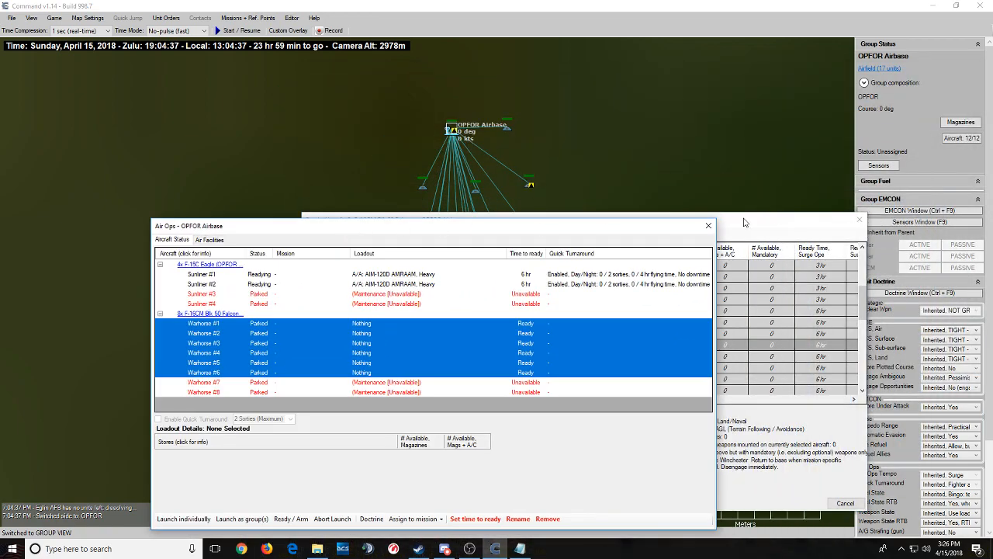
drag(743, 222, 992, 211)
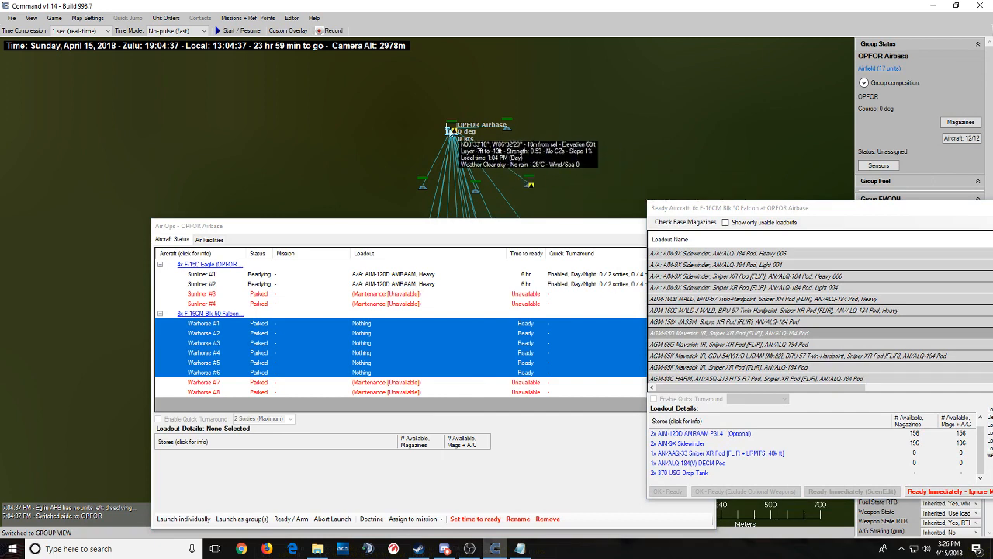
- Show the OPFOR Airbase magazines and open the weapon record list for the third munitions bunker
key(F5)
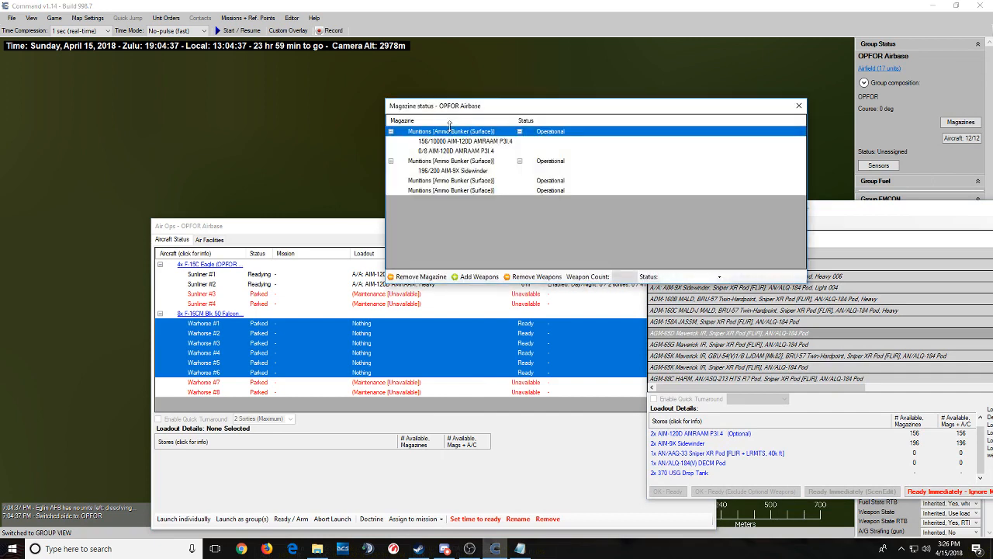
click(426, 181)
click(466, 279)
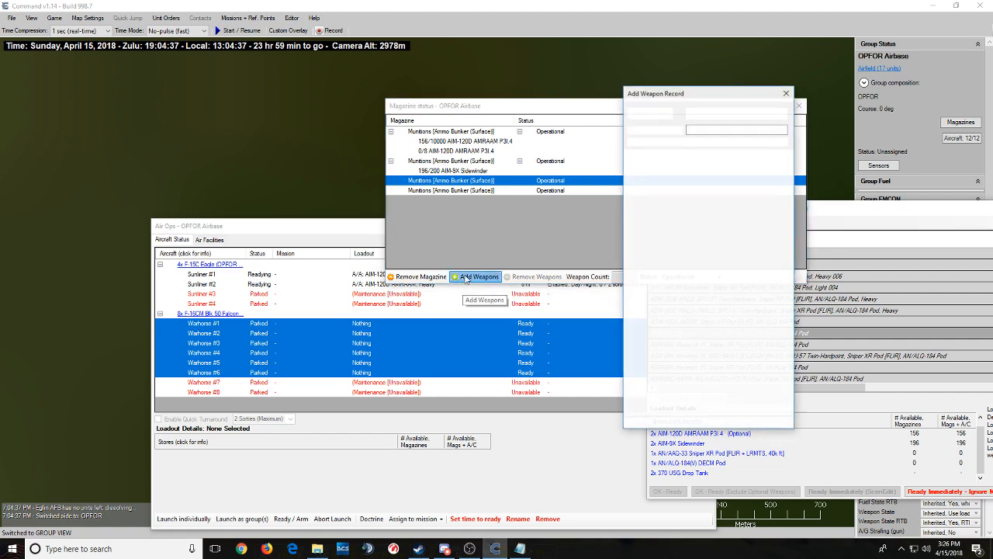
drag(666, 96, 444, 79)
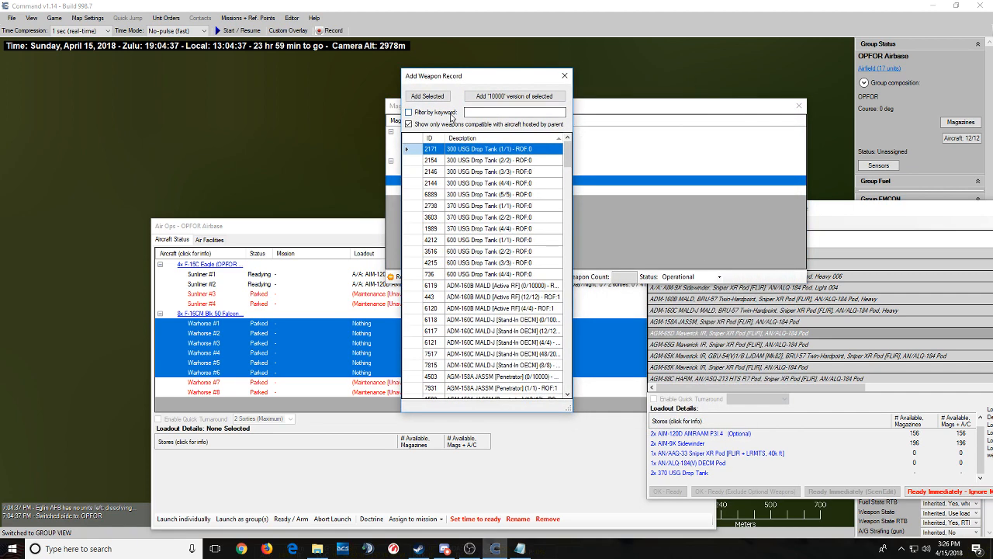
click(452, 116)
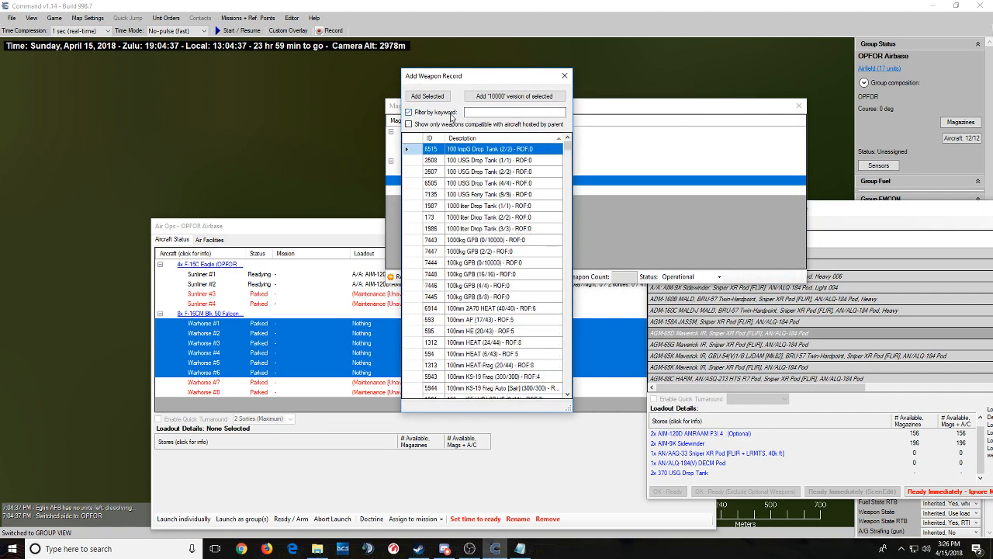
click(477, 114)
click(423, 126)
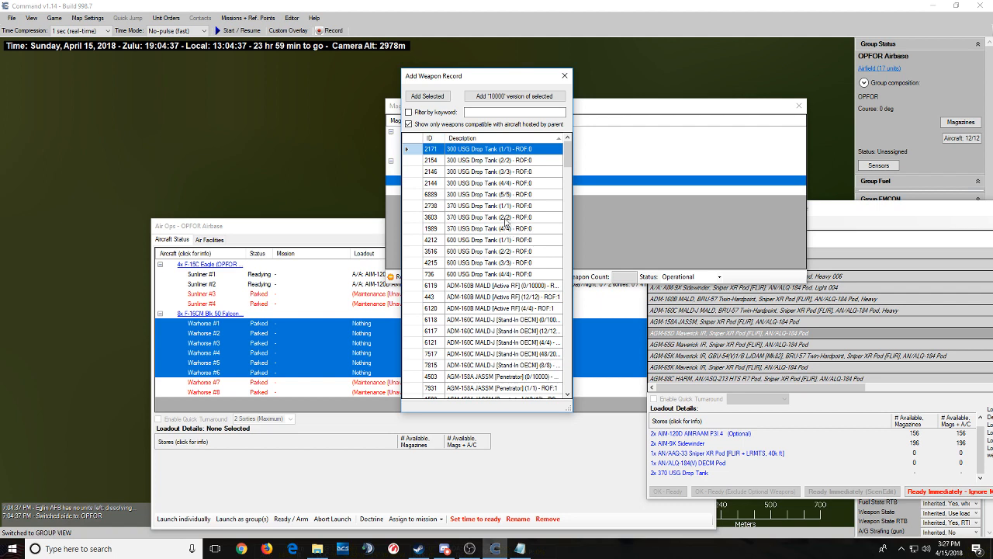
- Stock the third munitions bunker with repeated 370 USG Drop Tank (4/4) records
click(501, 195)
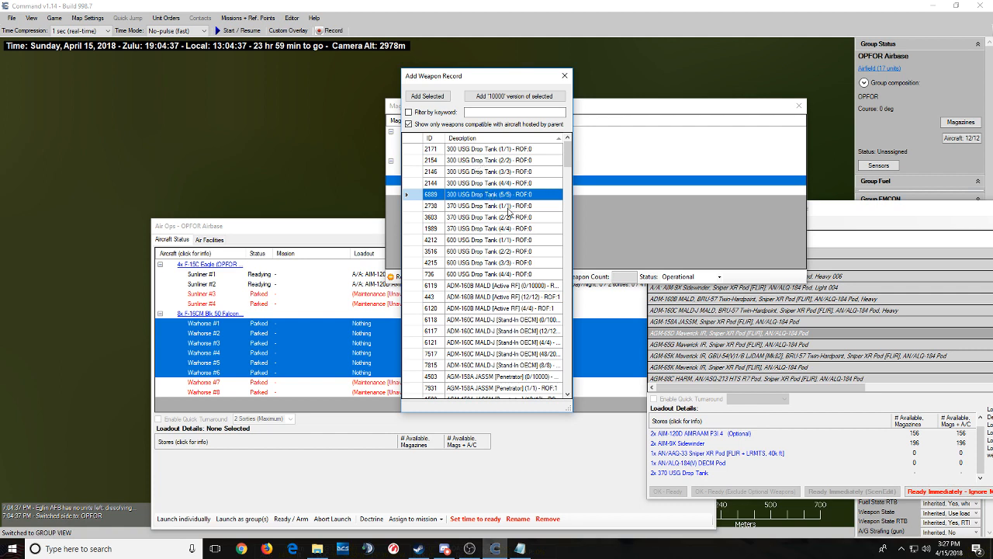
click(471, 231)
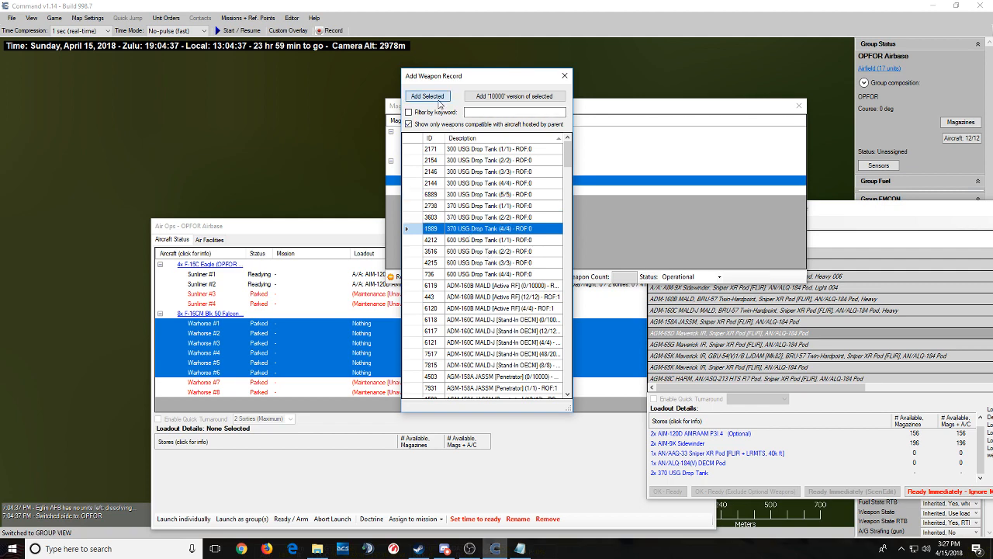
drag(456, 83, 221, 64)
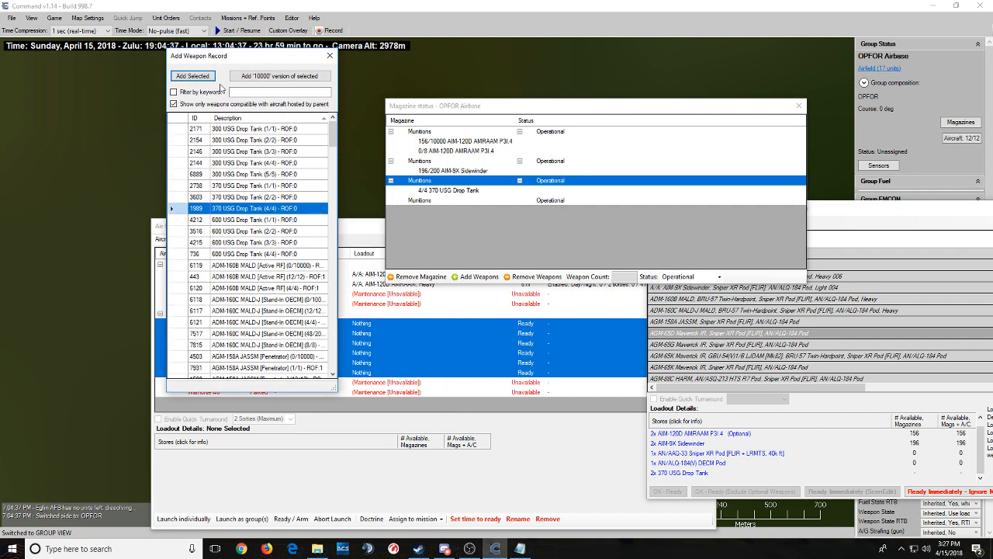
click(184, 76)
click(184, 76)
click(184, 76)
click(184, 76)
click(184, 76)
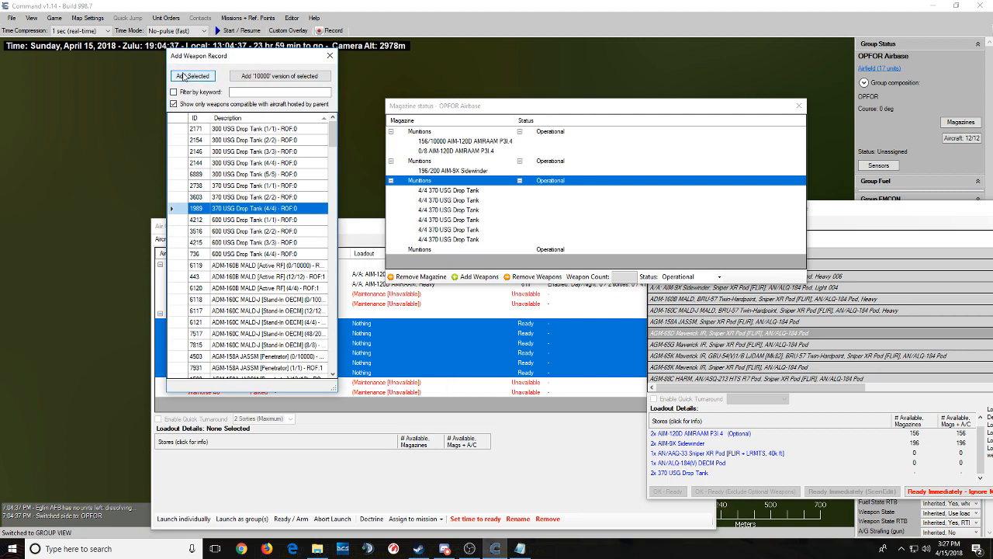
click(184, 76)
click(184, 76)
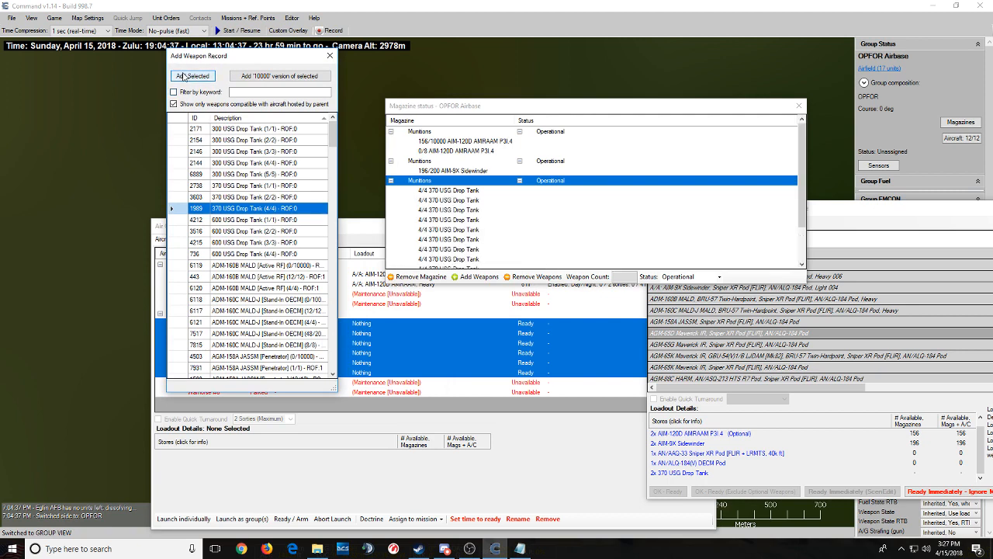
scroll(463, 184, down, 4)
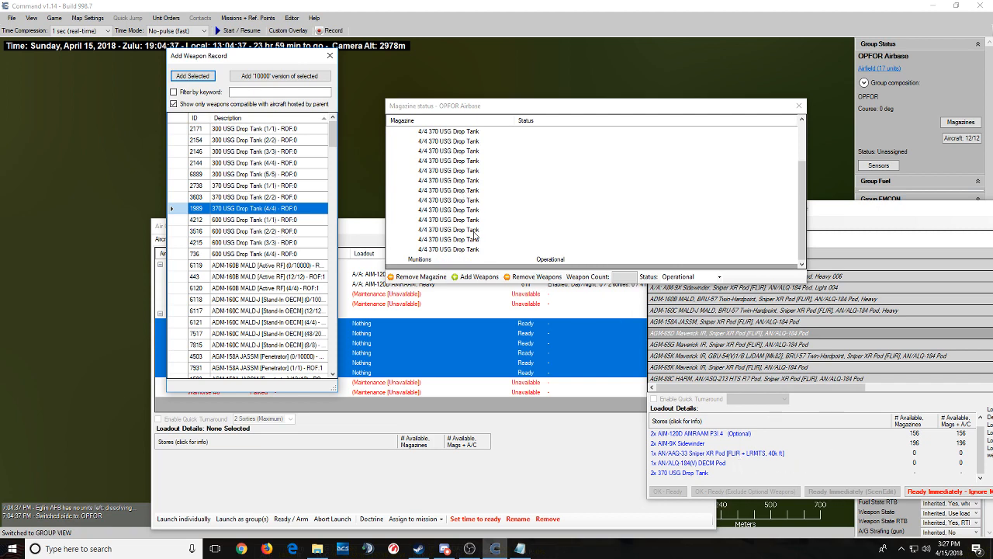
- Add the AGM-65D Maverick IR (0/10000) record to the last munitions bunker
click(814, 327)
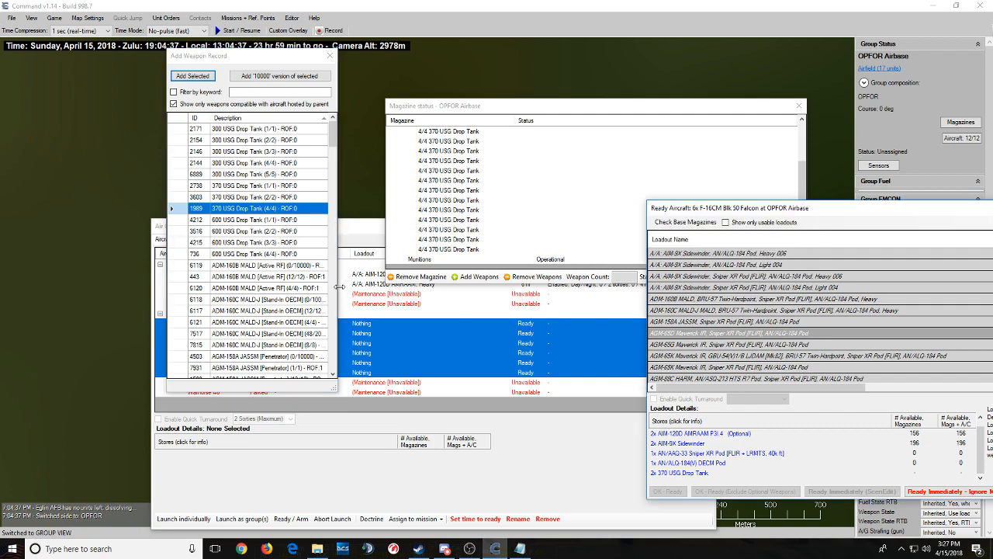
scroll(282, 268, down, 10)
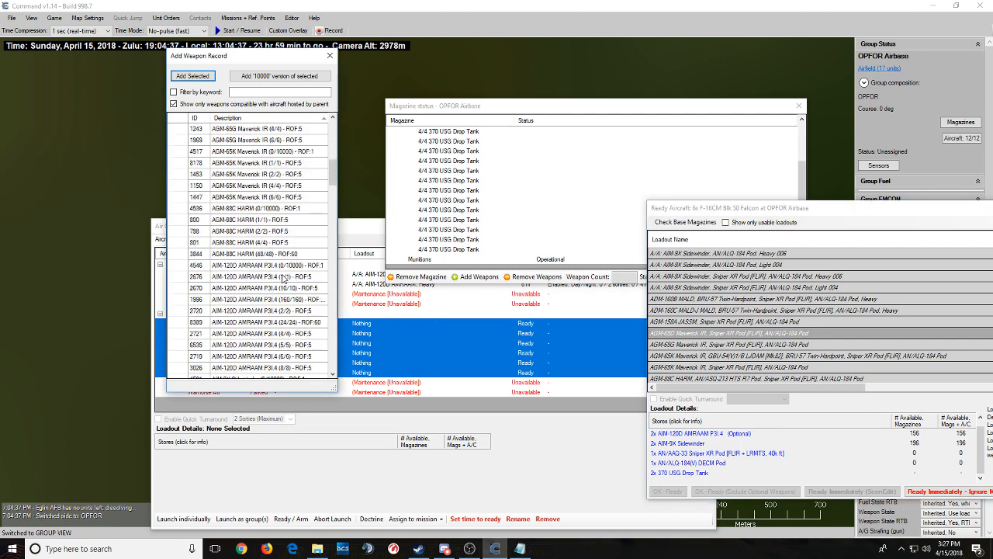
scroll(283, 277, down, 10)
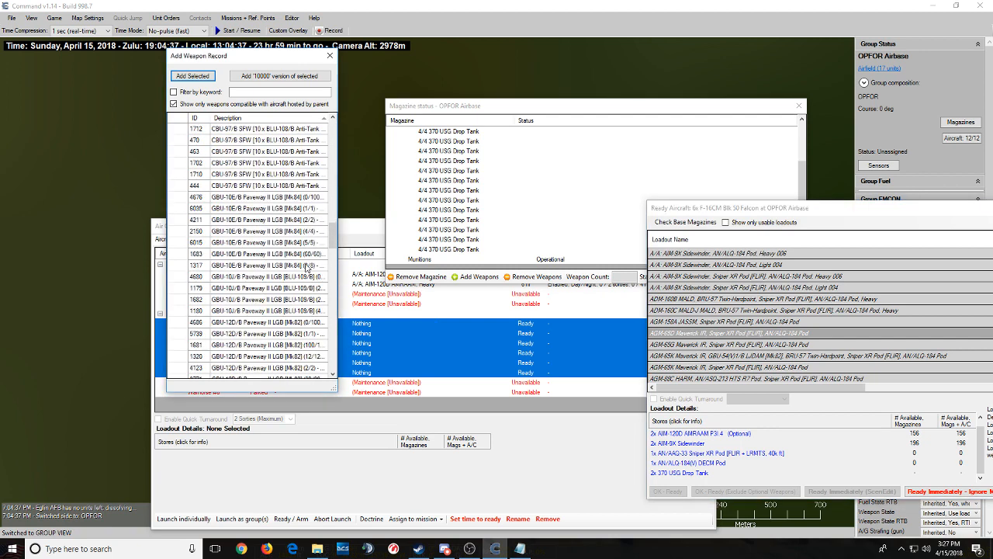
drag(333, 245, 329, 165)
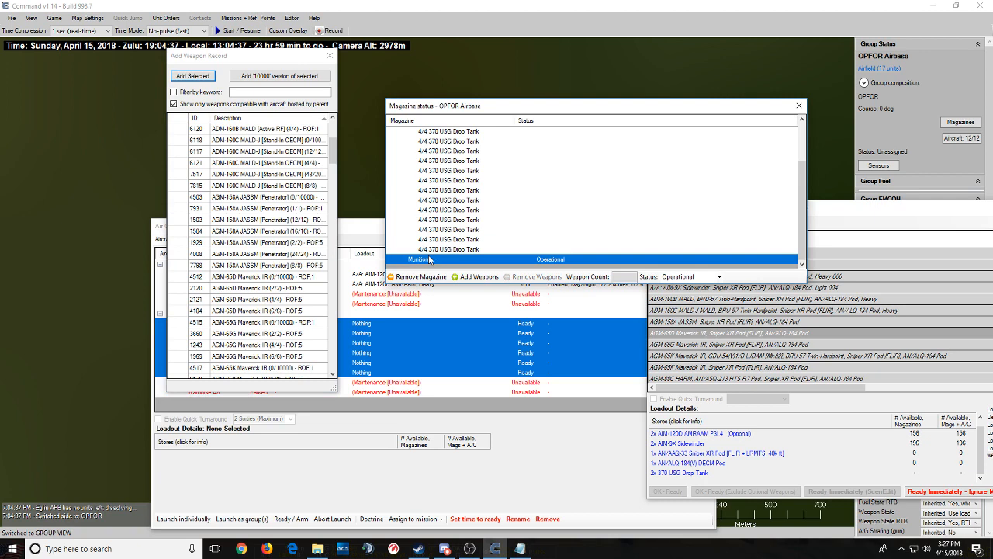
click(704, 334)
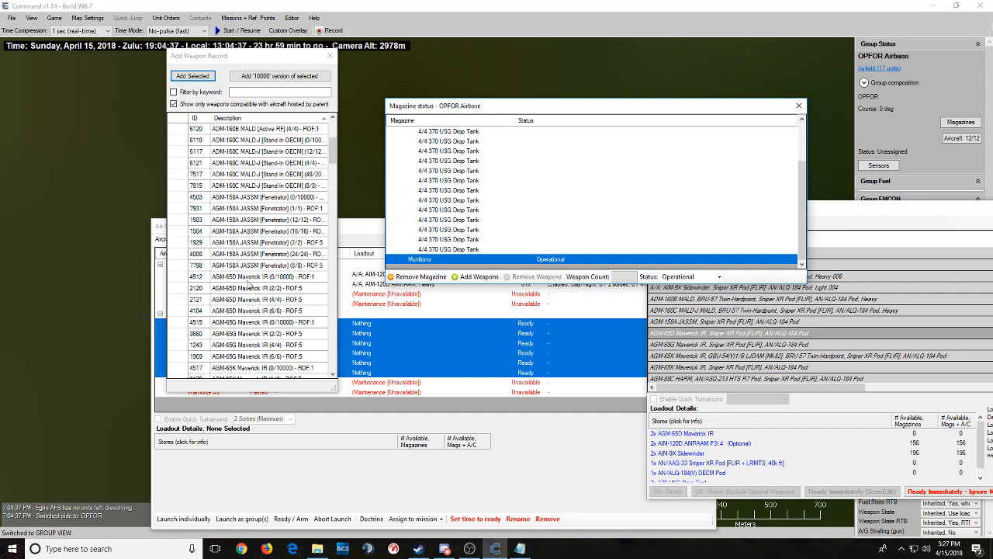
click(253, 277)
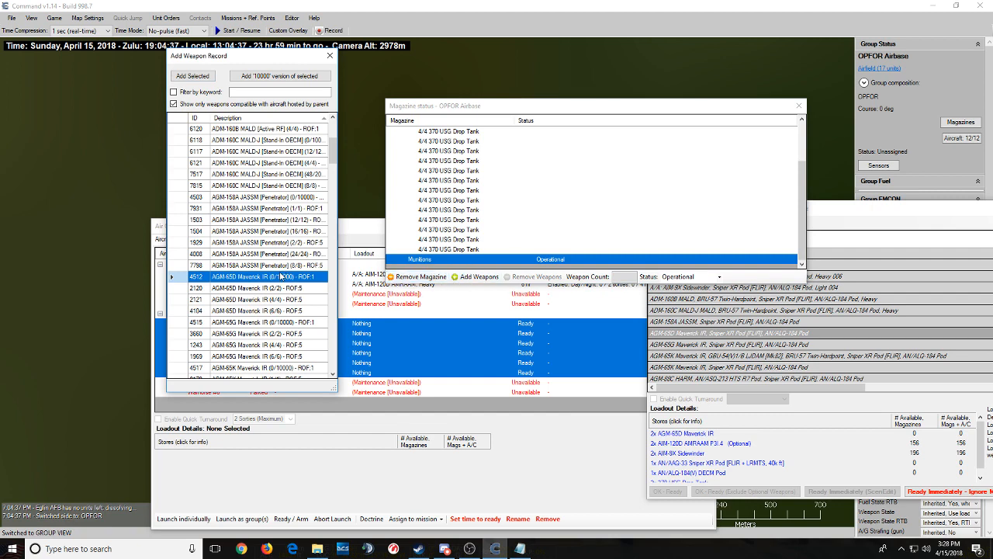
click(468, 280)
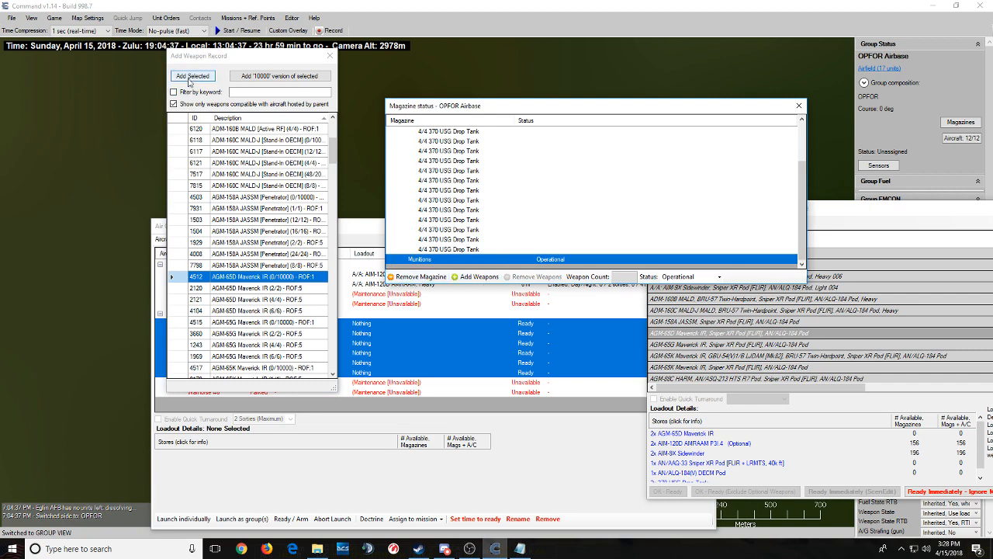
click(191, 78)
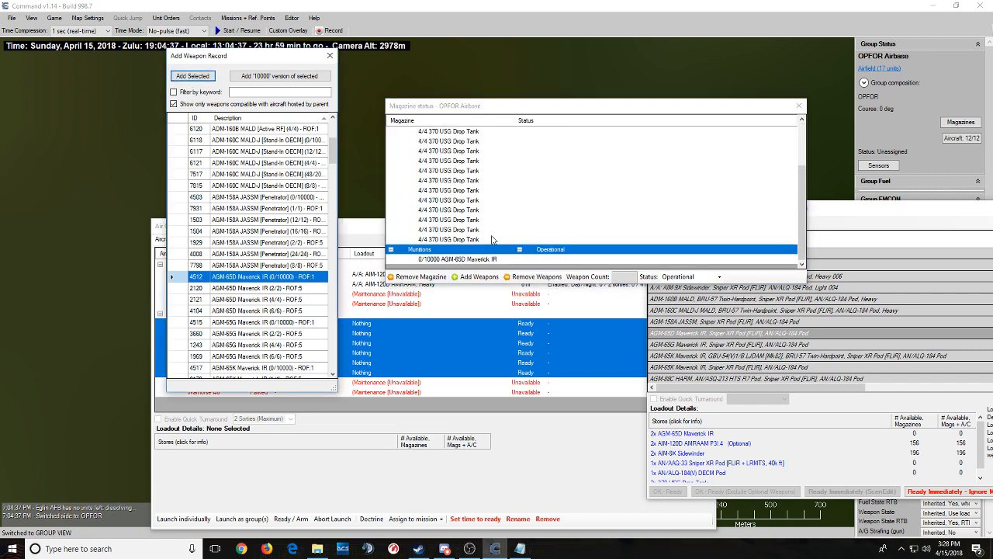
- Set the weapon count of the AGM-65D Maverick IR record to 120
click(446, 260)
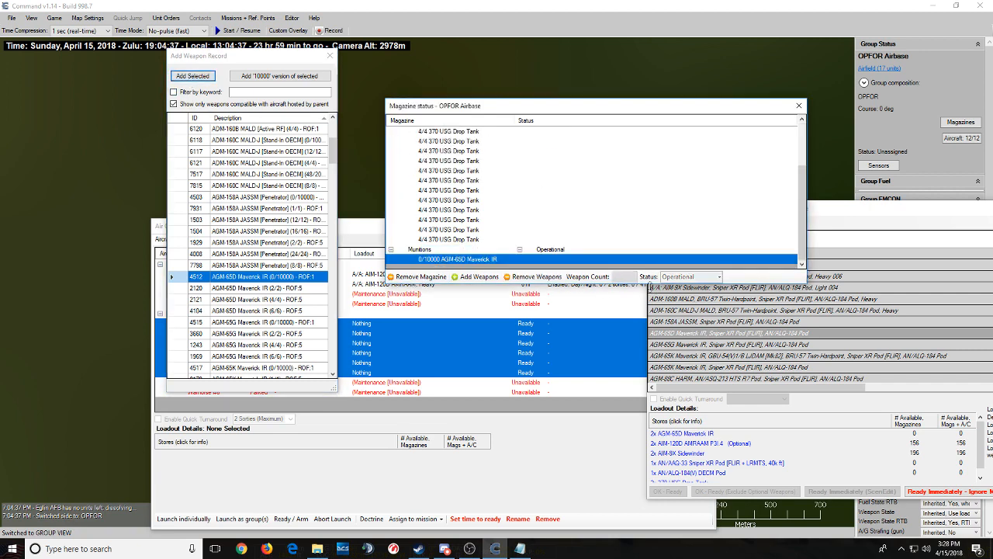
click(632, 276)
text(120)
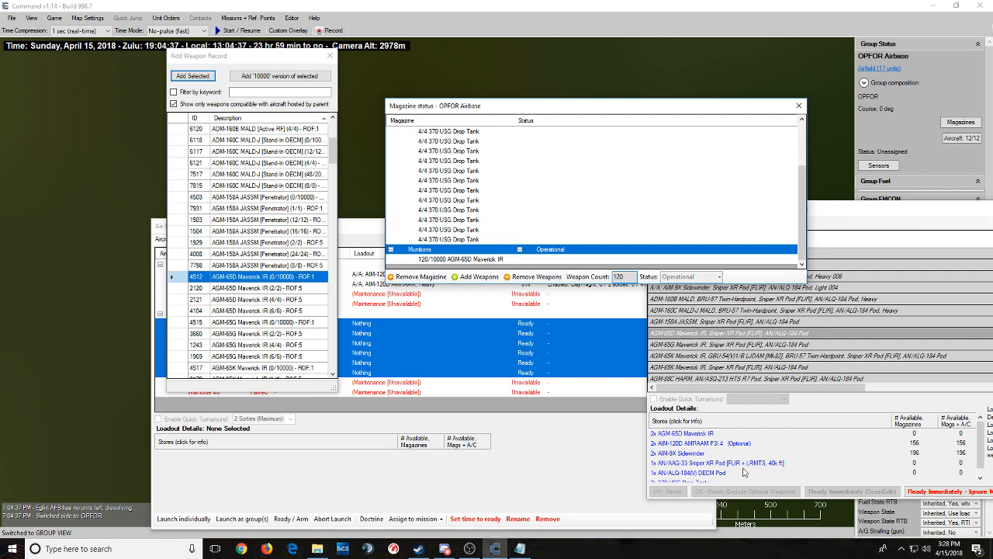
- Add the AN/AAQ-33 Sniper XR Pod [FLIR + LRMTS, 40k ft] (0/10000) record to the last munitions bunker
click(801, 468)
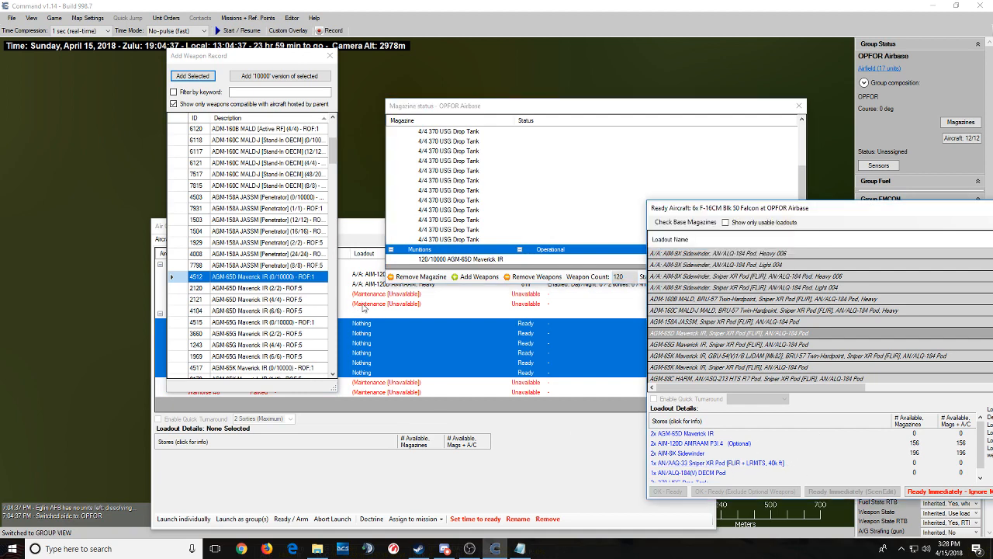
scroll(277, 257, up, 2)
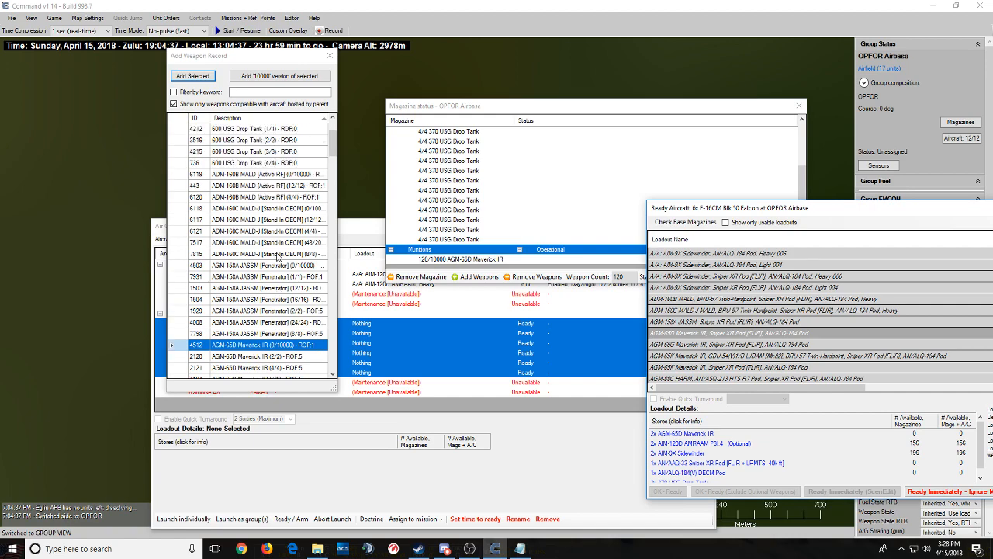
drag(331, 151, 352, 191)
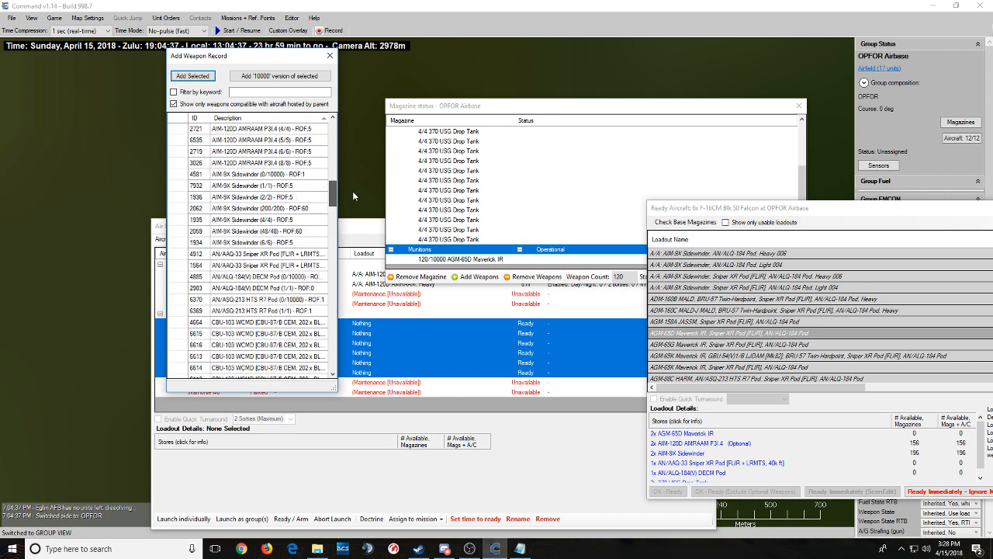
click(282, 256)
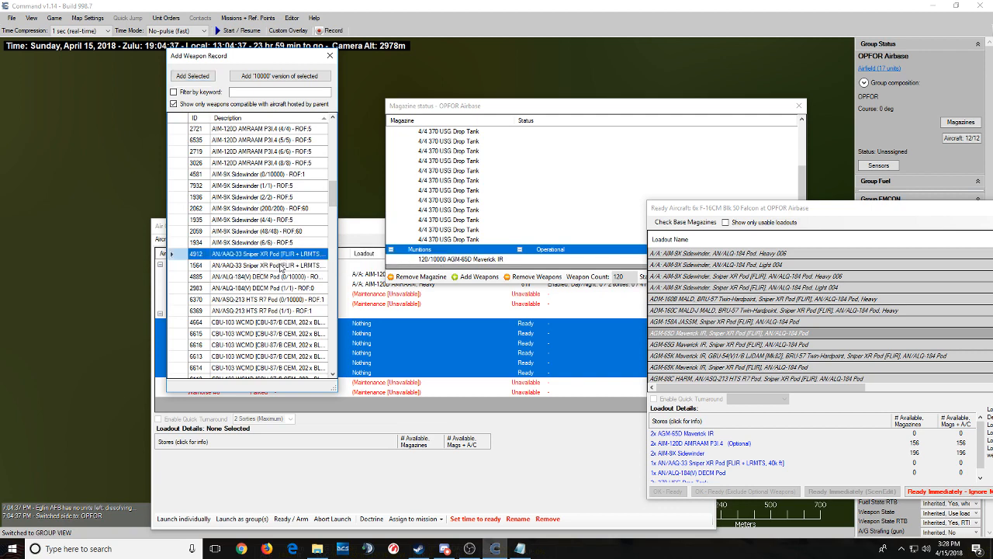
click(281, 267)
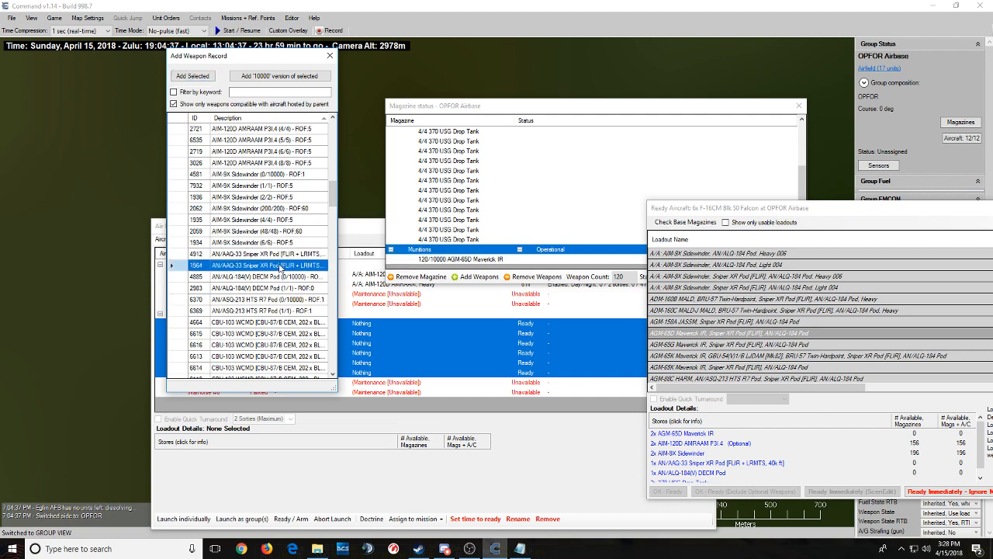
click(282, 257)
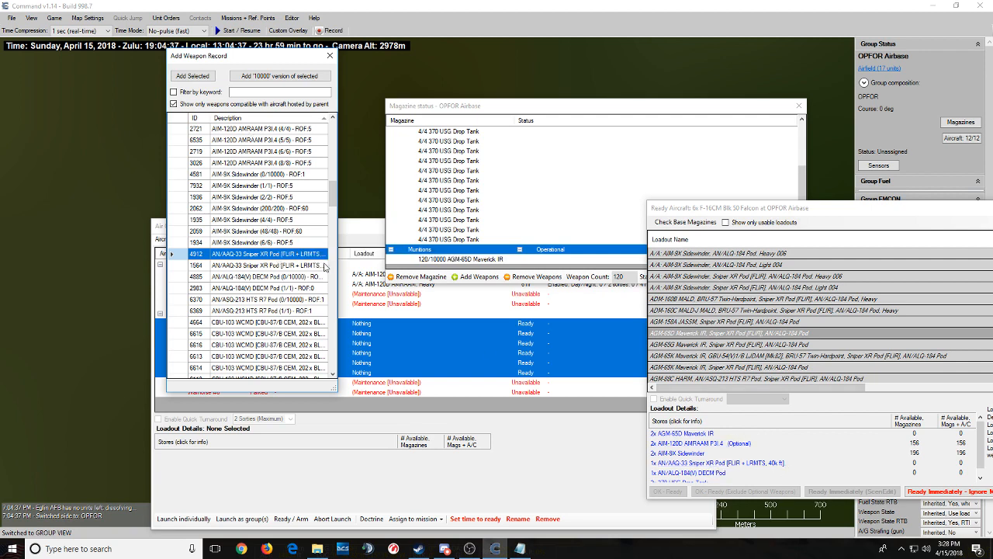
drag(339, 263, 425, 263)
click(374, 266)
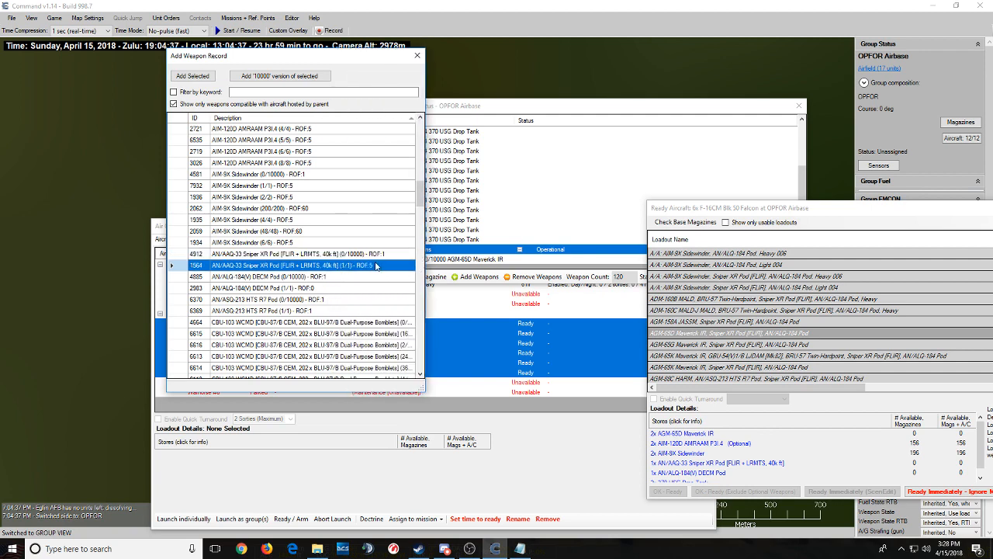
click(377, 254)
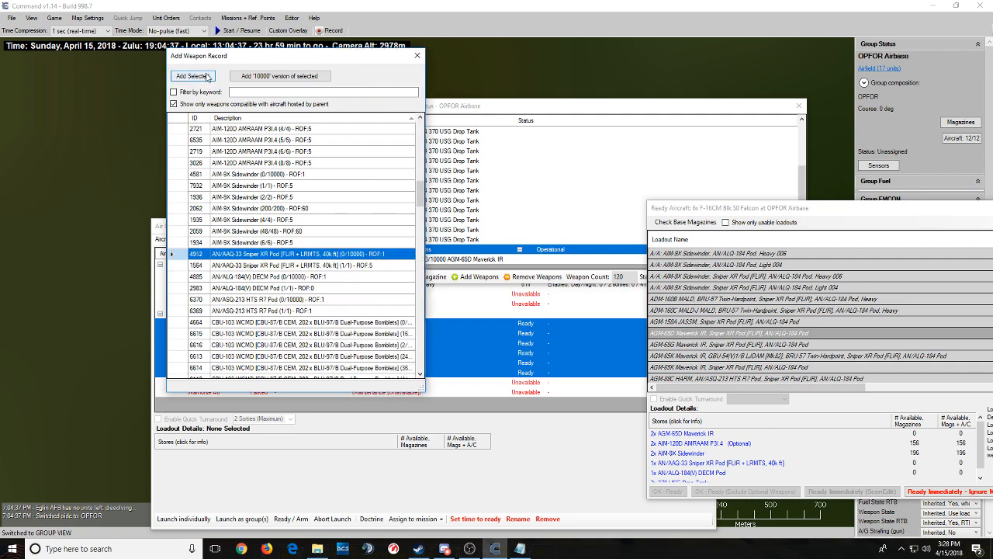
click(193, 76)
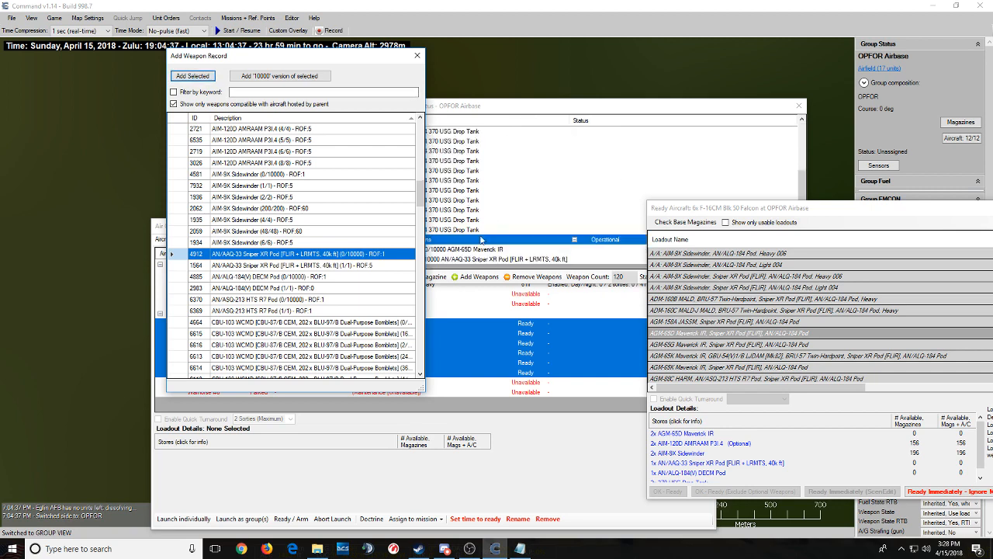
- Set the weapon count of the AN/AAQ-33 Sniper XR Pod record to 12
drag(394, 56, 293, 55)
click(496, 259)
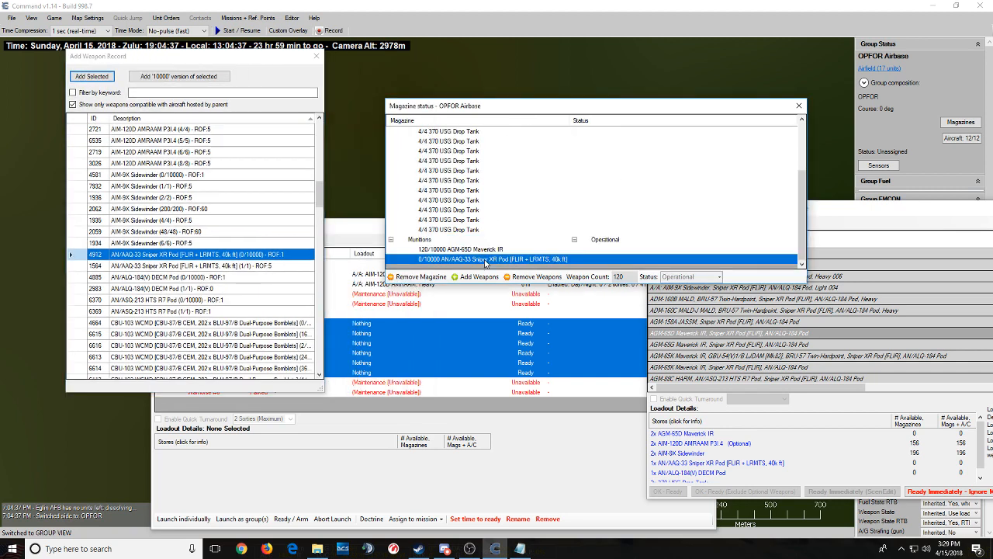
key(BackSpace)
key(Return)
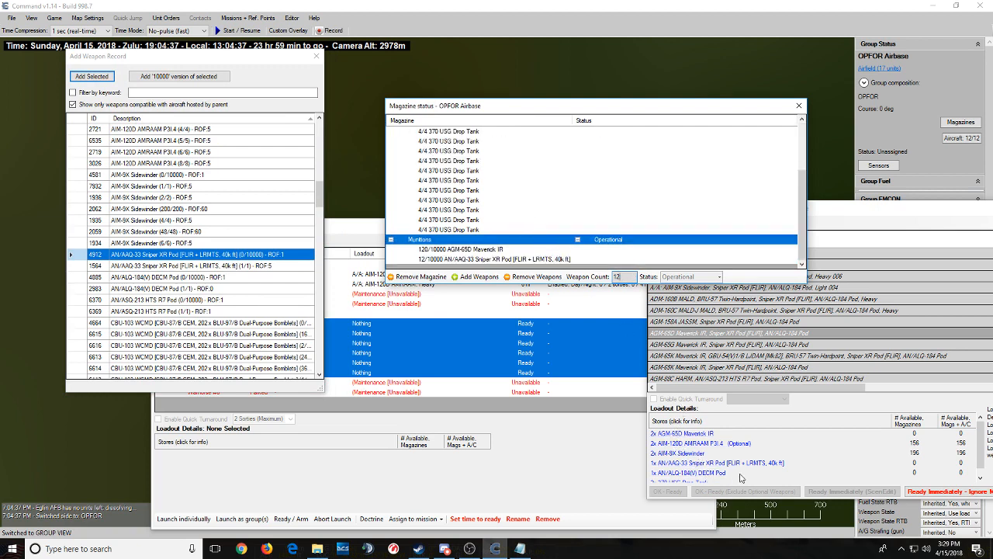
- Add the AN/ALQ-184(V) DECM Pod (0/10000) record to the last munitions bunker and set its weapon count to 12
click(186, 281)
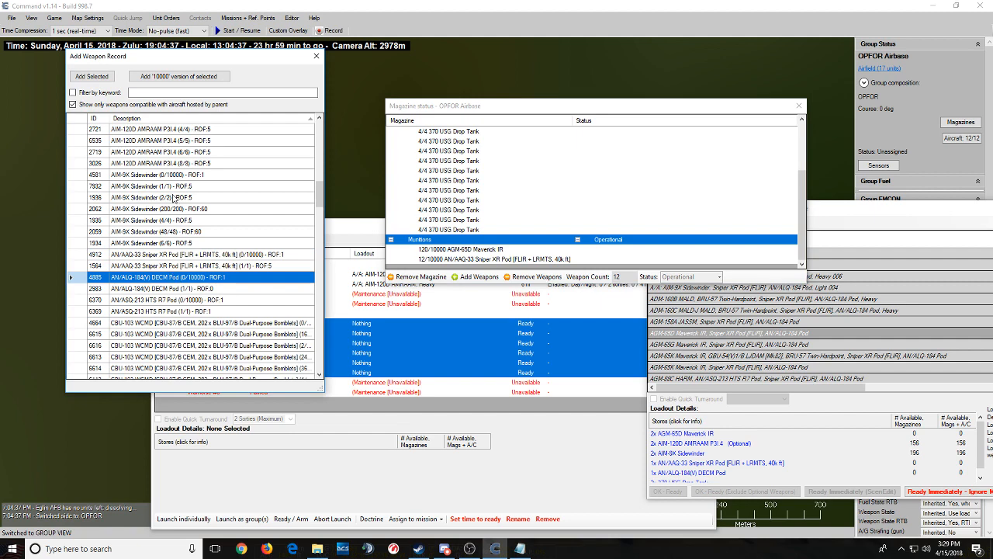
click(107, 77)
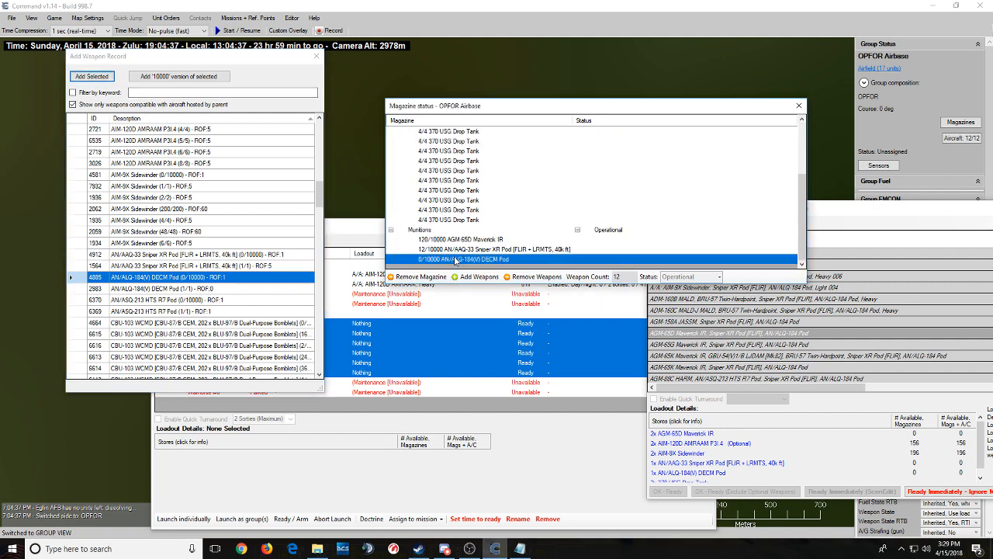
double_click(634, 277)
scroll(737, 349, down, 5)
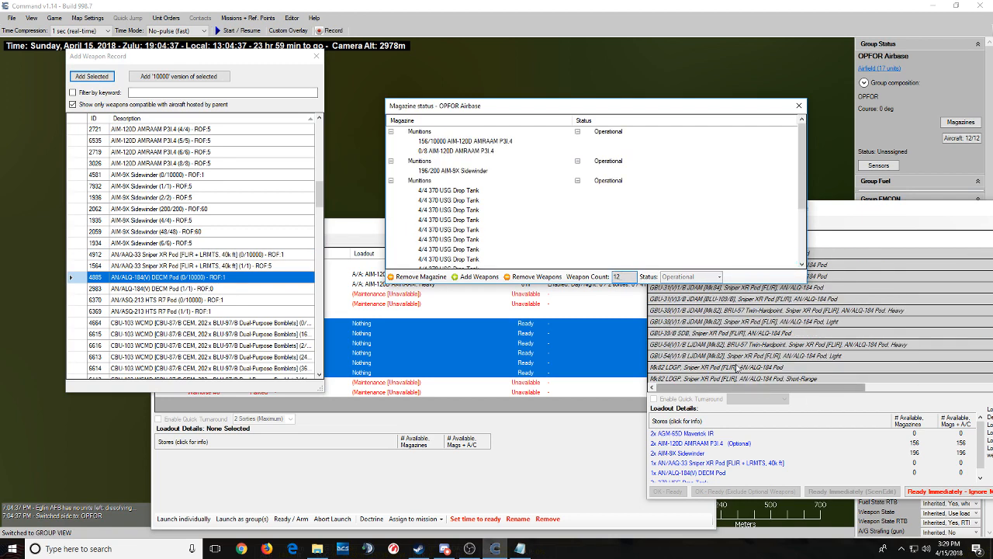
scroll(594, 201, down, 4)
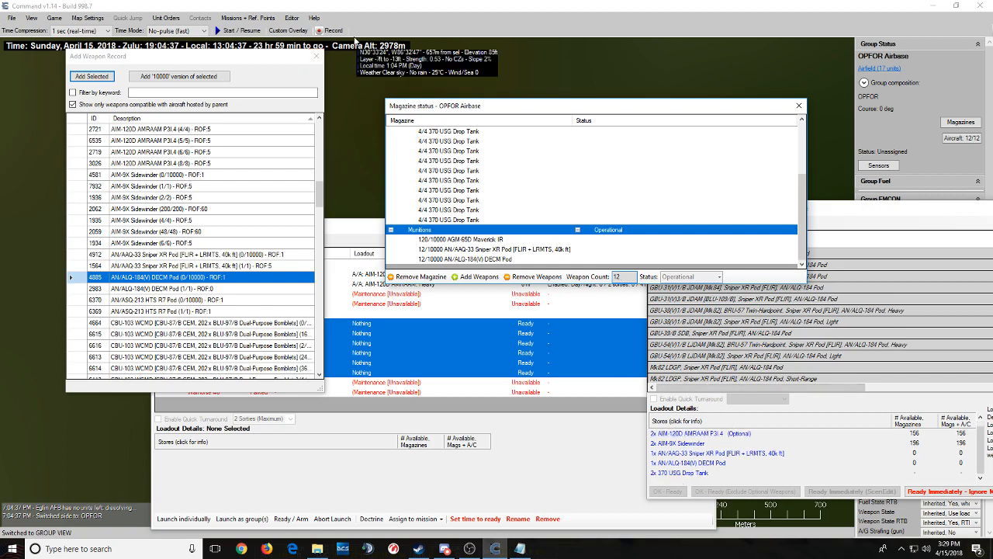
- Close the weapon record list, the OPFOR Airbase magazine status and the outdated Ready Aircraft window
click(316, 56)
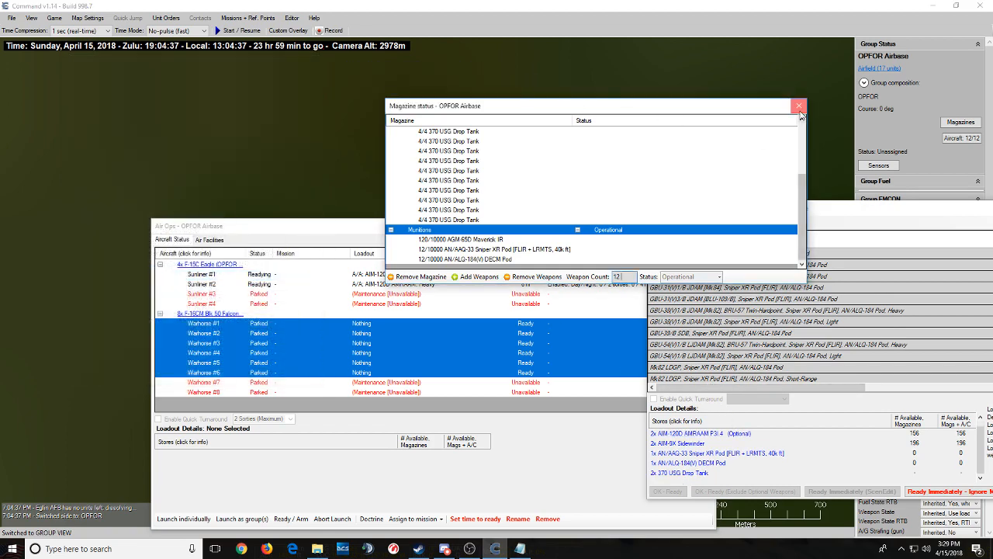
click(799, 105)
drag(787, 211, 541, 116)
right_click(539, 114)
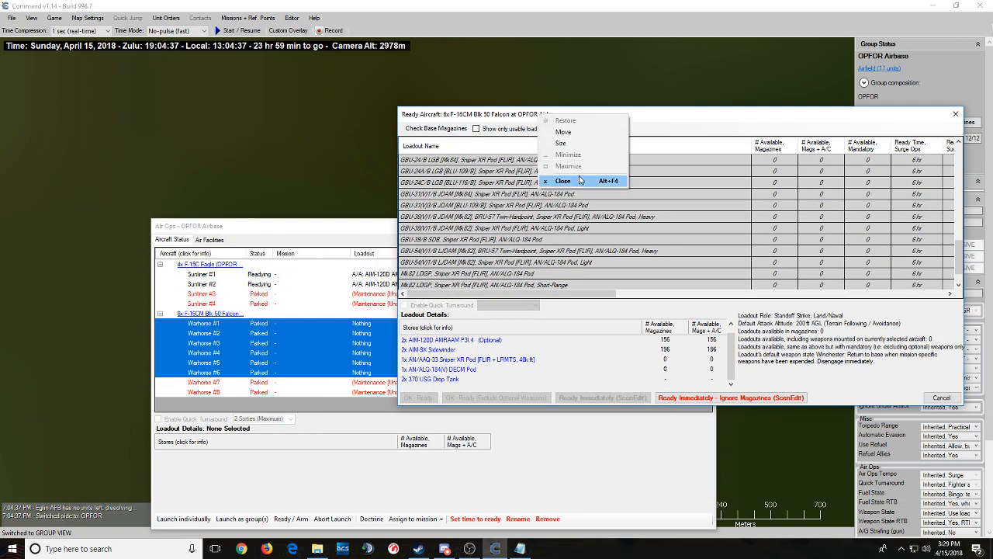
click(578, 181)
- Reopen Ready / Arm for Warhorse #1 to #6 and choose the AGM-65D Maverick IR, Sniper XR Pod [FLIR], AN/ALQ-184 Pod loadout
right_click(332, 335)
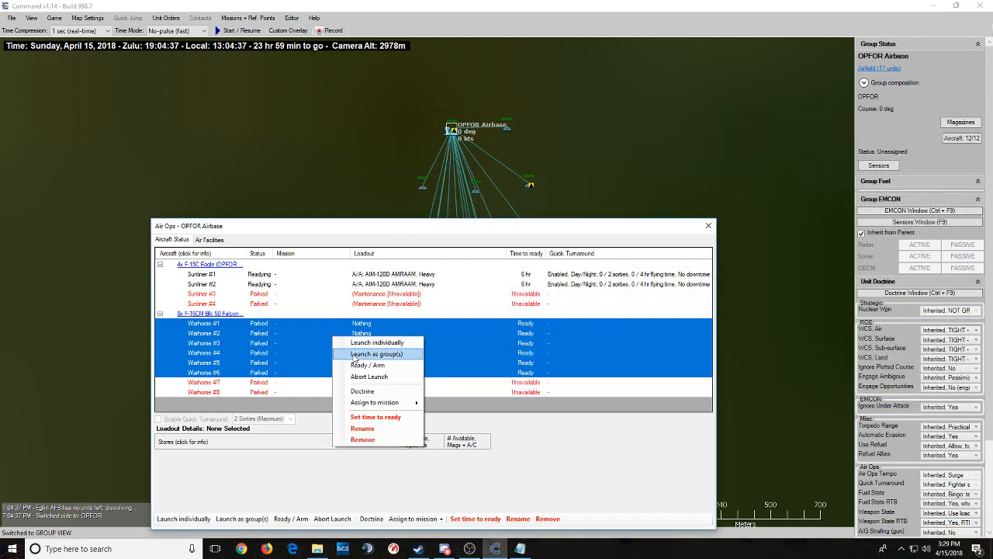
click(358, 365)
scroll(452, 218, down, 2)
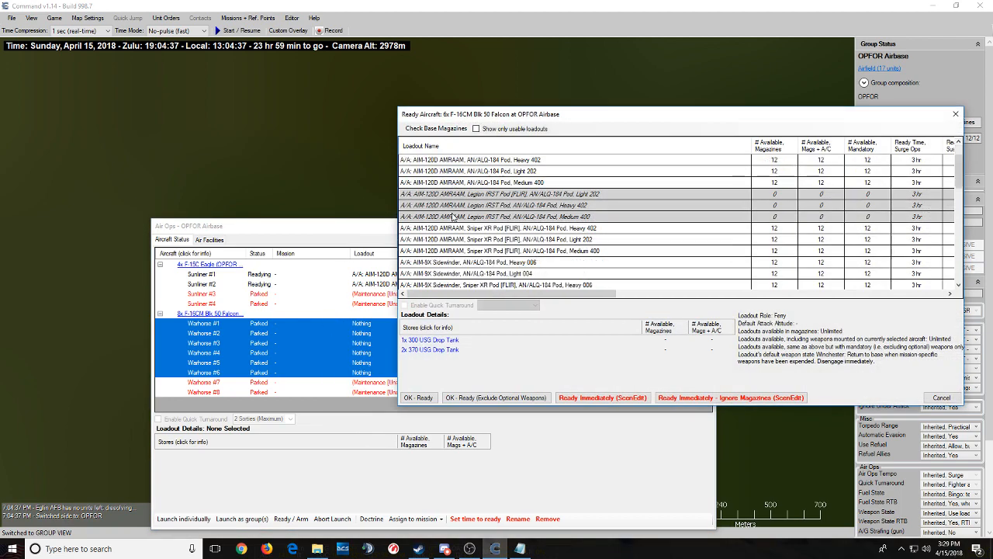
scroll(466, 241, down, 2)
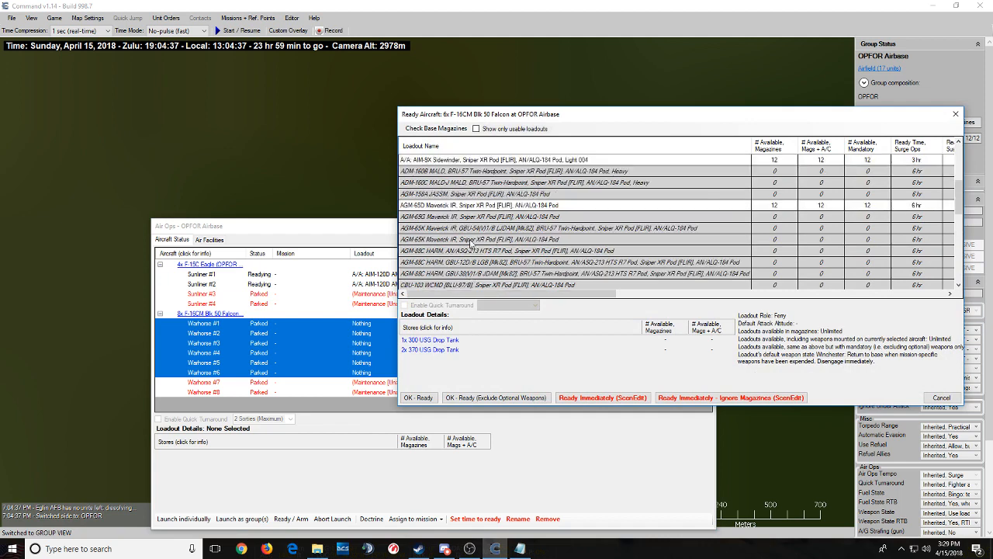
click(457, 240)
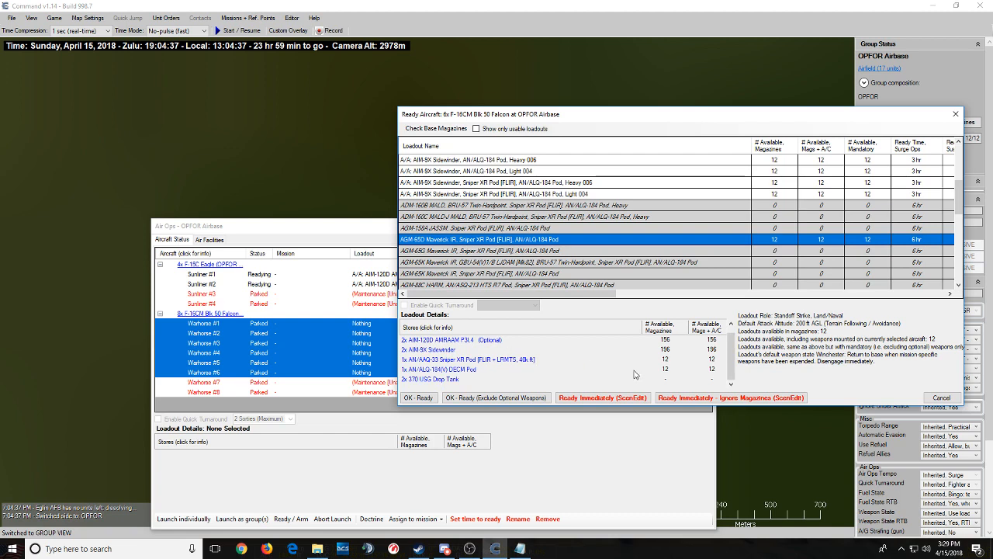
- Examine the AGM-65D loadout's store availability, ready times, time of day, weather and radius/profile data
scroll(652, 367, up, 1)
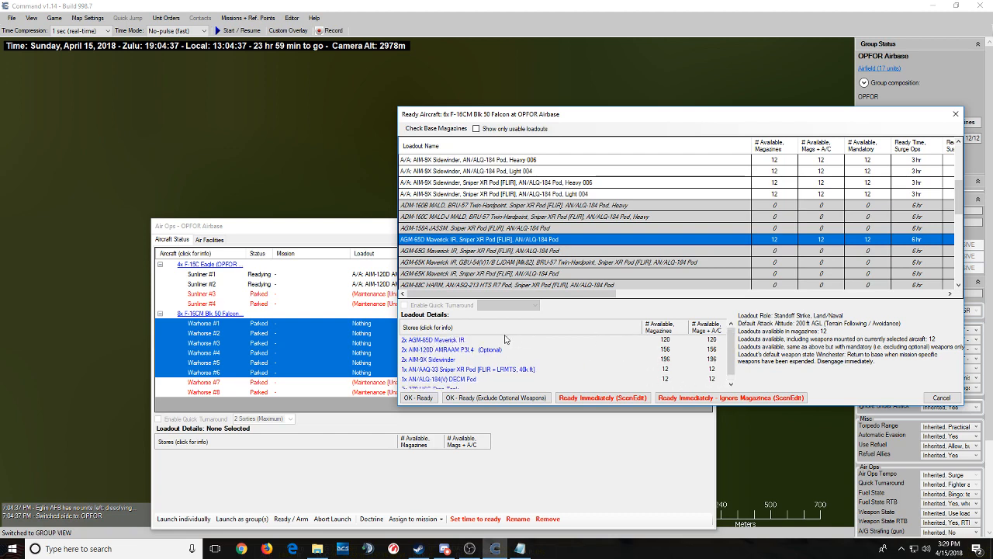
scroll(509, 350, down, 1)
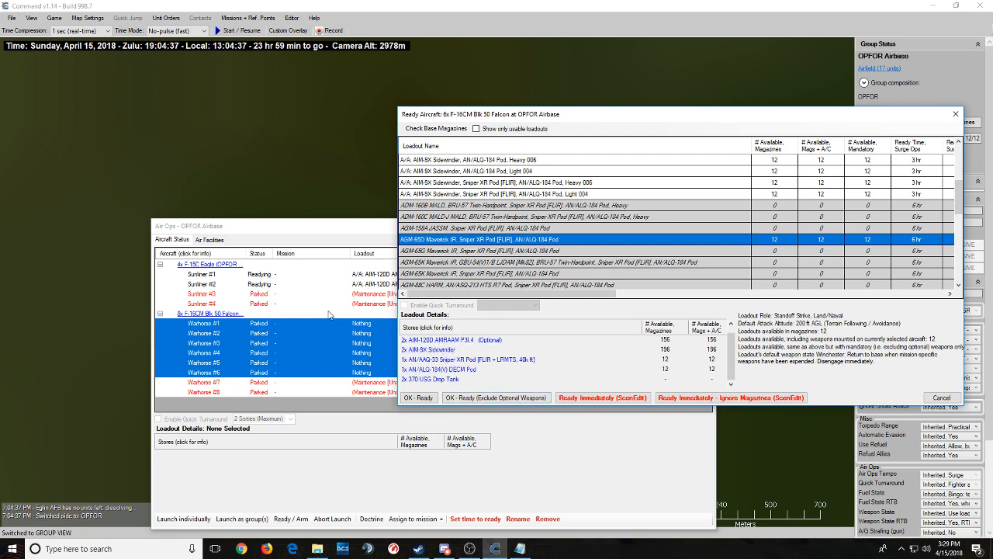
drag(346, 228, 345, 44)
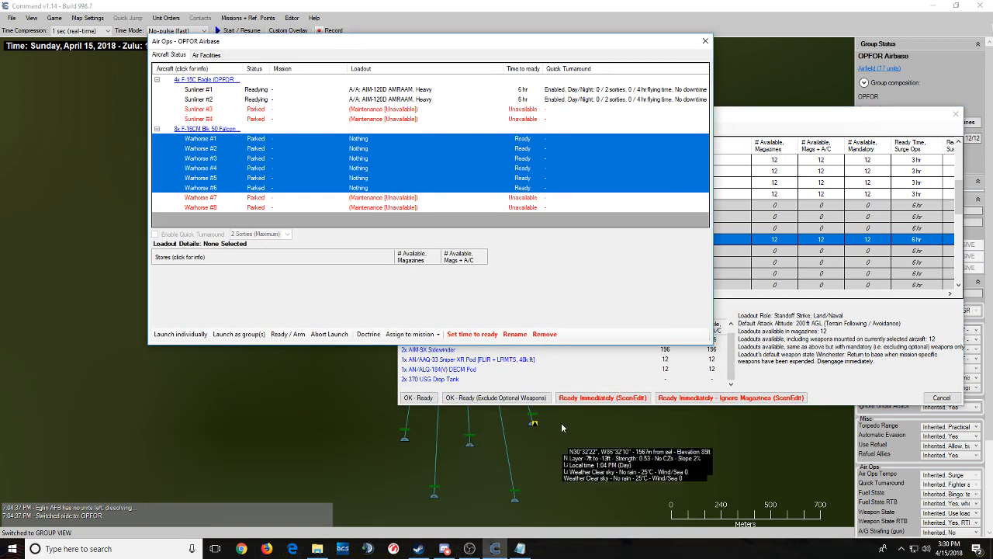
click(779, 321)
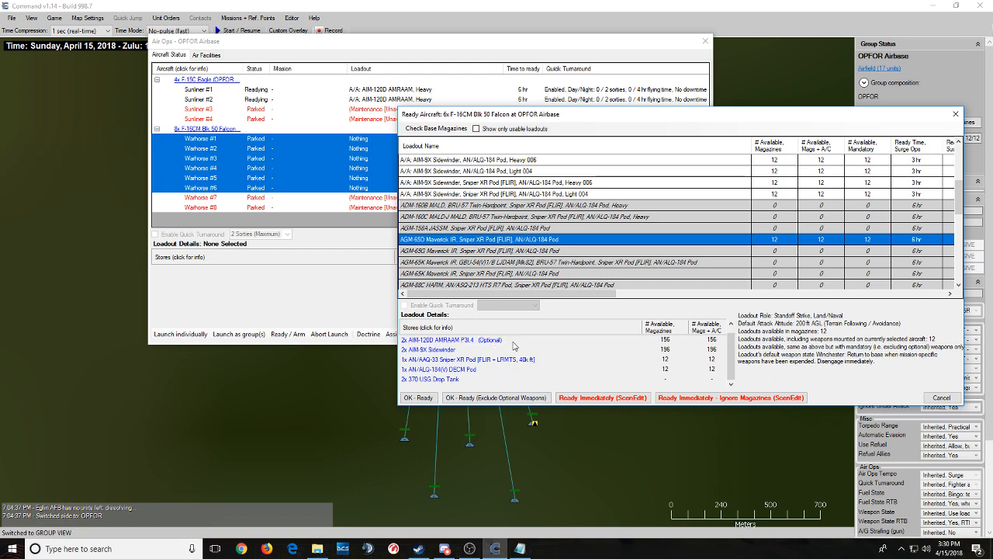
drag(548, 301, 768, 287)
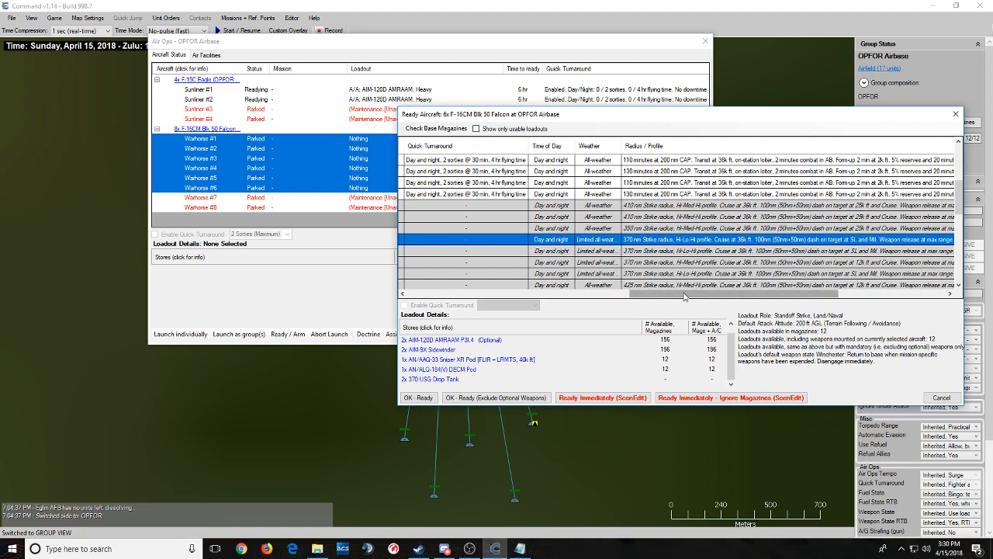
mouse_move(683, 296)
mouse_down()
mouse_move(757, 299)
mouse_move(731, 300)
mouse_move(739, 305)
mouse_up()
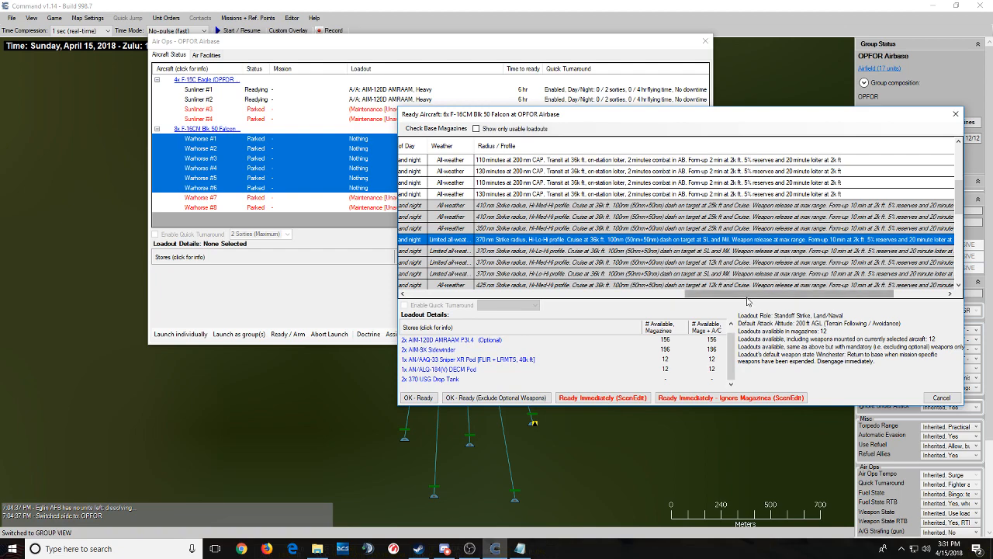
drag(745, 300, 680, 300)
drag(679, 300, 666, 304)
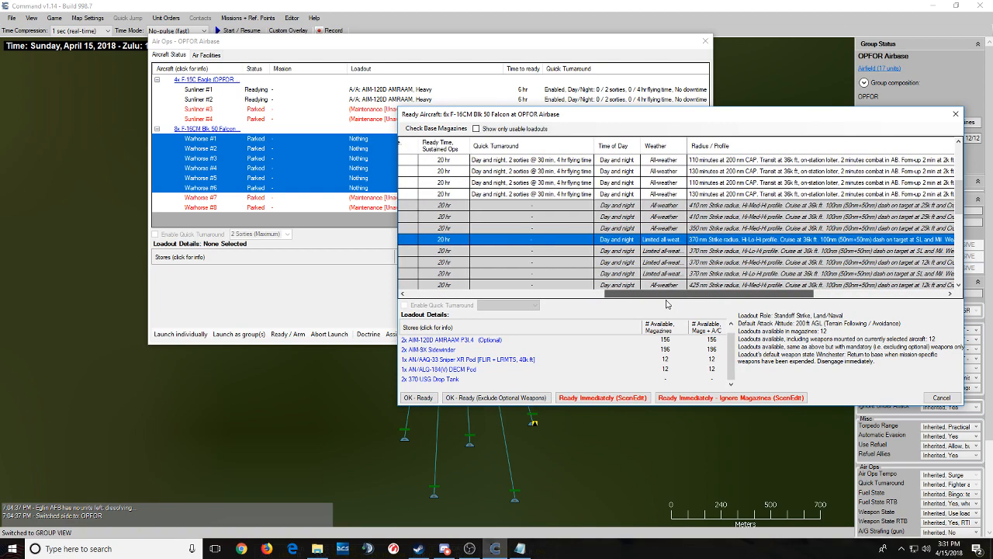
drag(665, 304, 463, 303)
- Ready the six F-16CM Falcons with the chosen AGM-65D Maverick loadout and show Warhorse #1's loadout details
click(419, 397)
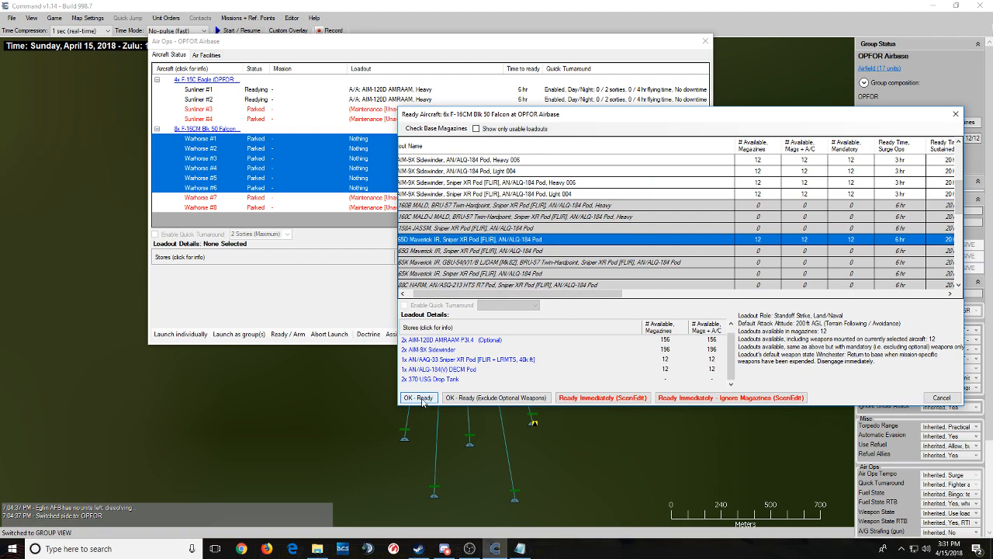
click(412, 159)
drag(416, 153, 416, 143)
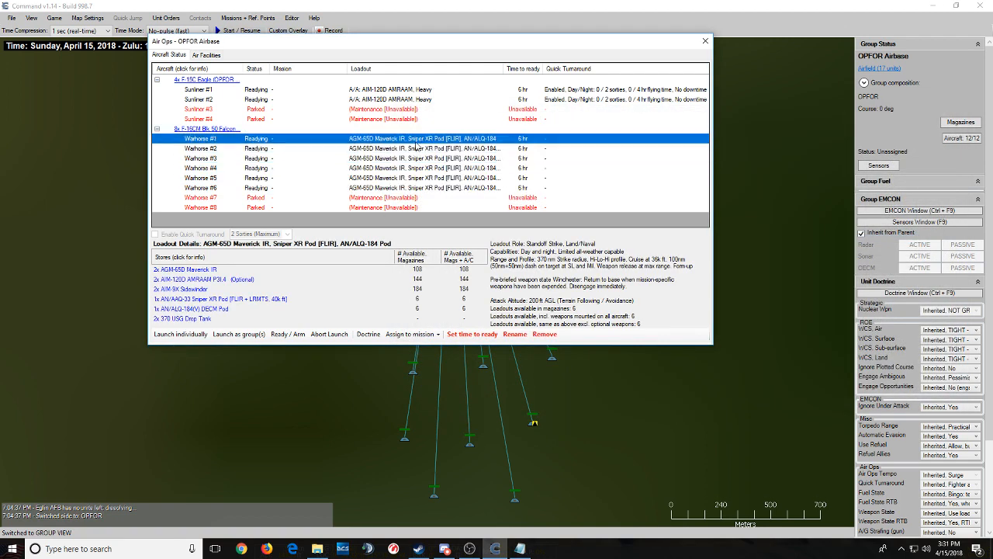
- Set the time to ready of Warhorse #1 to #6 to 15 minutes and close the airbase's Air Ops window
drag(431, 190, 442, 149)
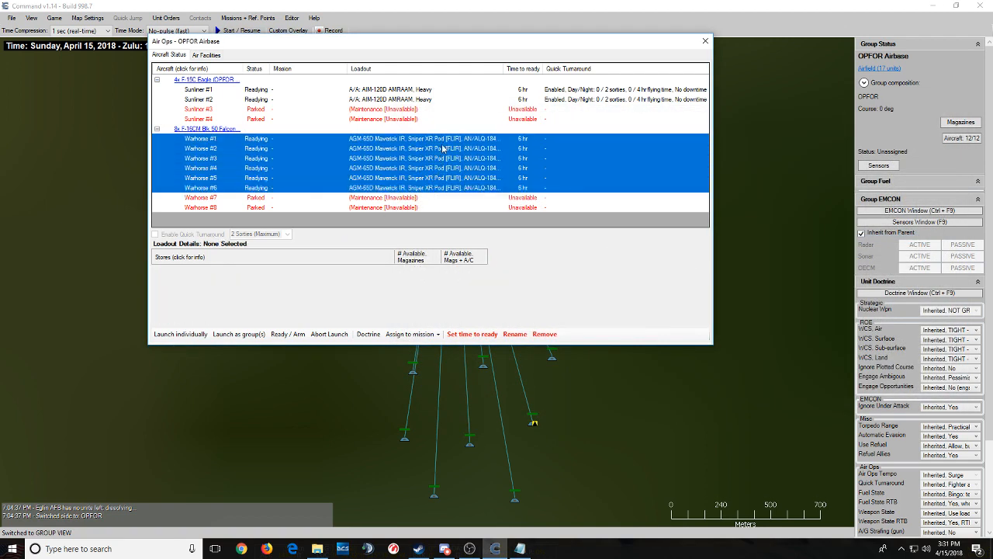
click(456, 334)
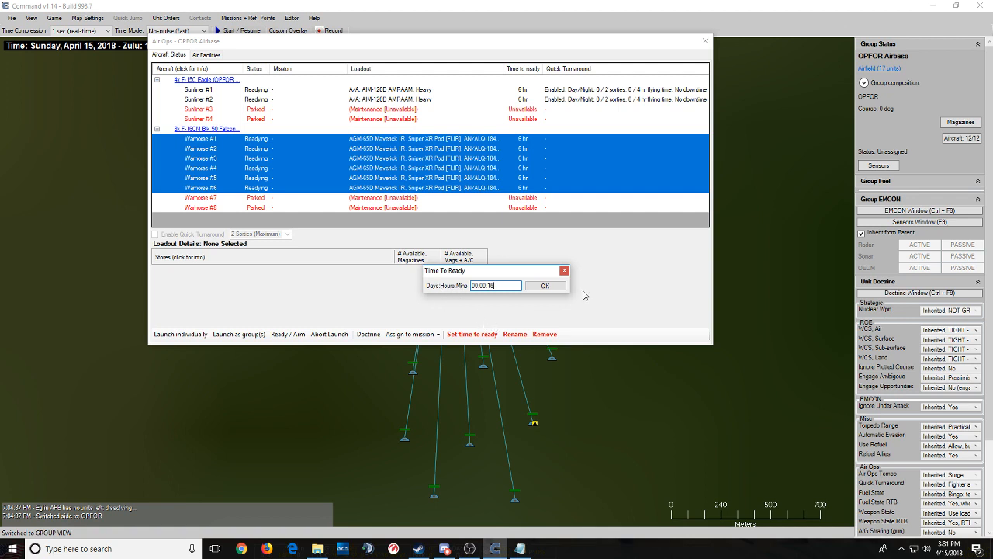
click(545, 285)
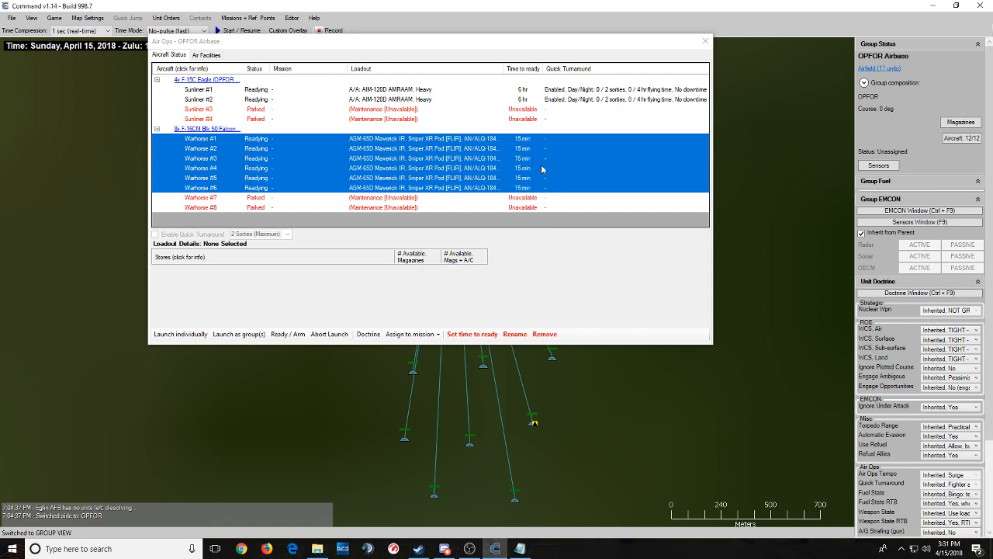
click(541, 169)
click(481, 188)
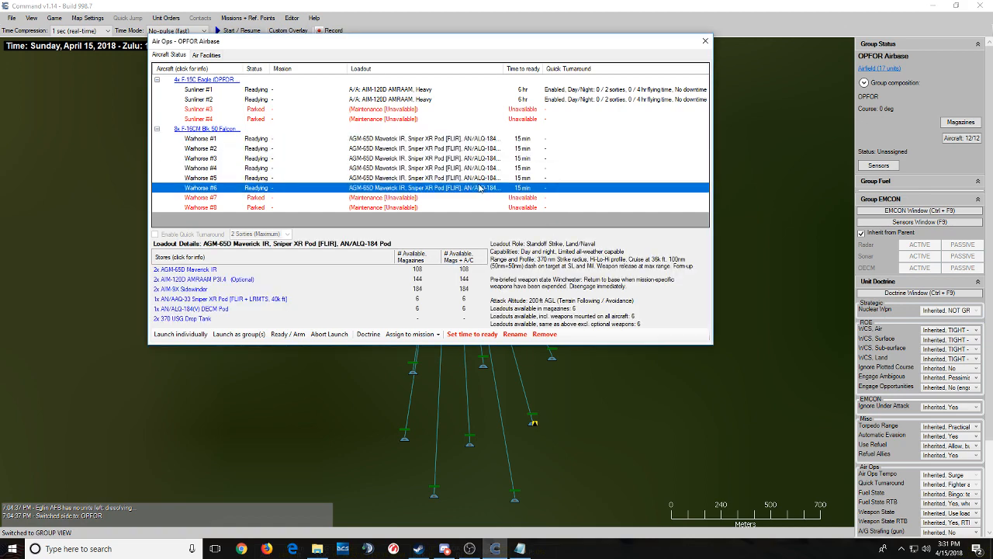
key(Escape)
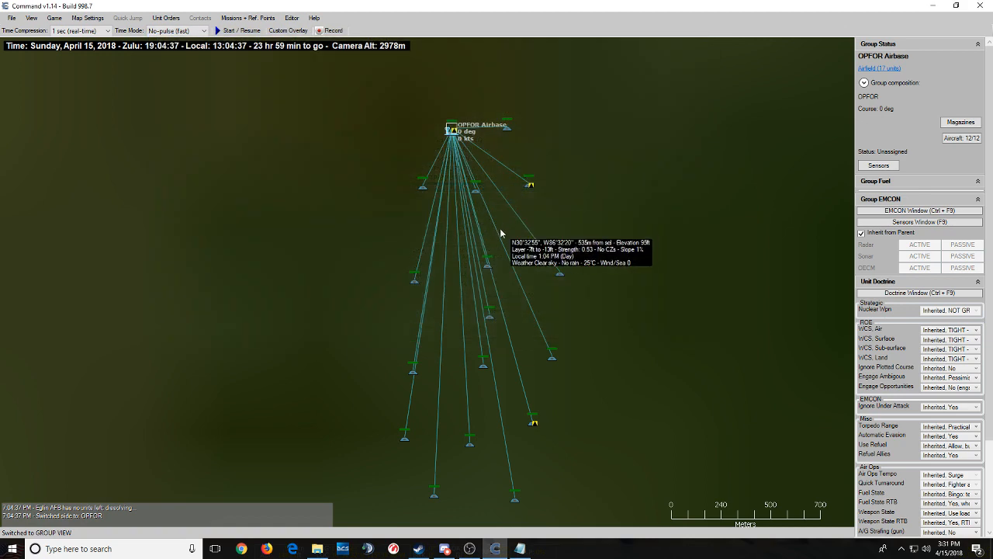
- Add an OPFOR facility of class Single-Unit Airfield (4x 4000m+ Runways) on the map west of the OPFOR Airbase
scroll(503, 230, down, 1)
scroll(568, 232, down, 1)
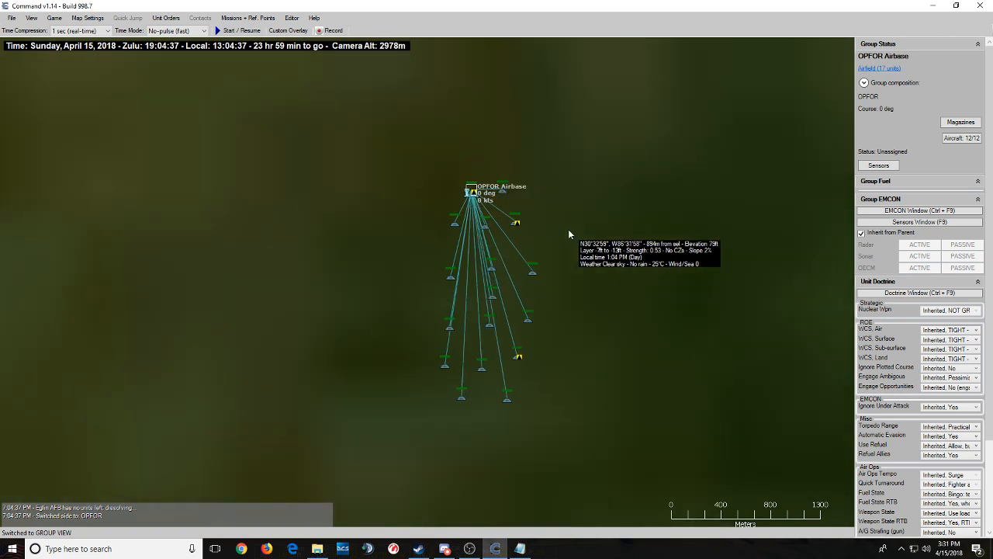
scroll(308, 252, down, 2)
key(Insert)
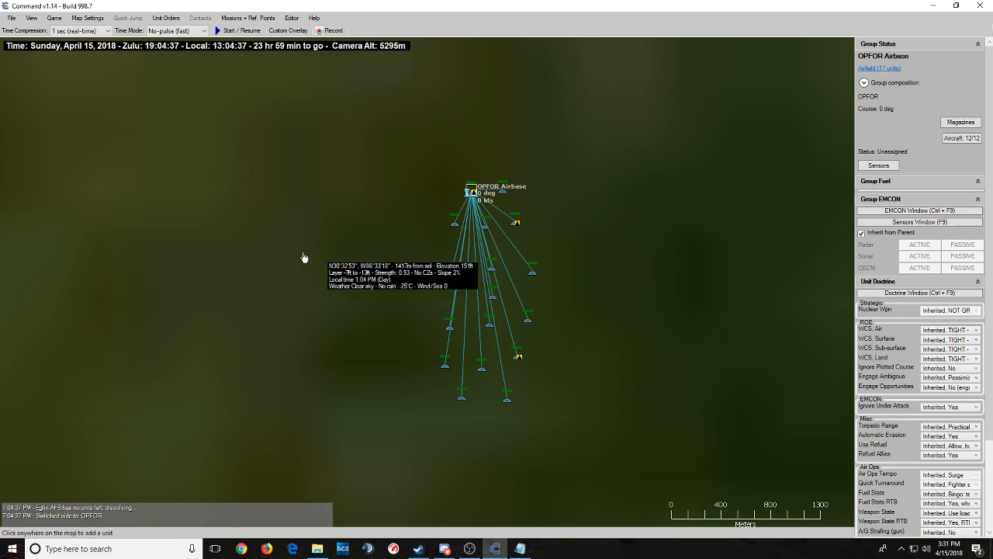
click(241, 268)
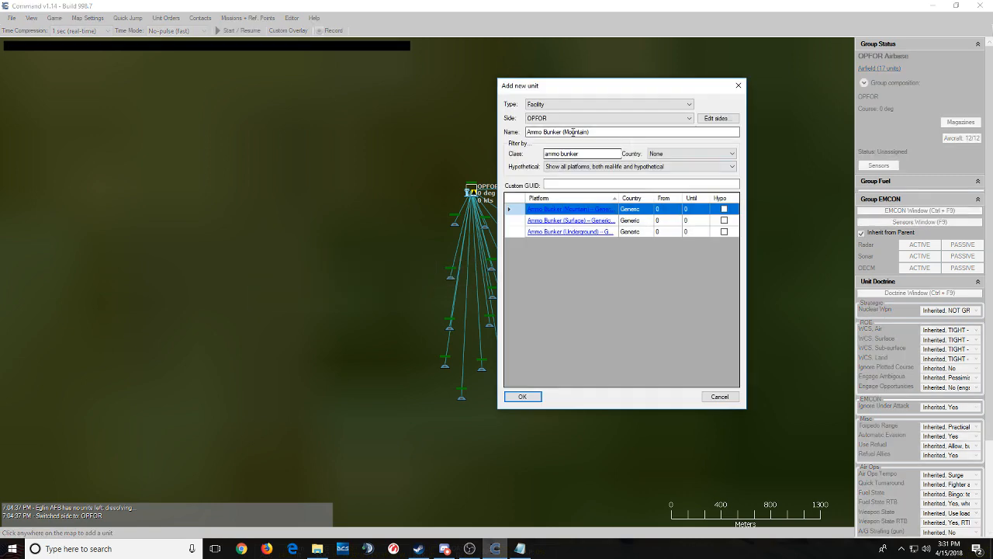
key(Tab)
text(s)
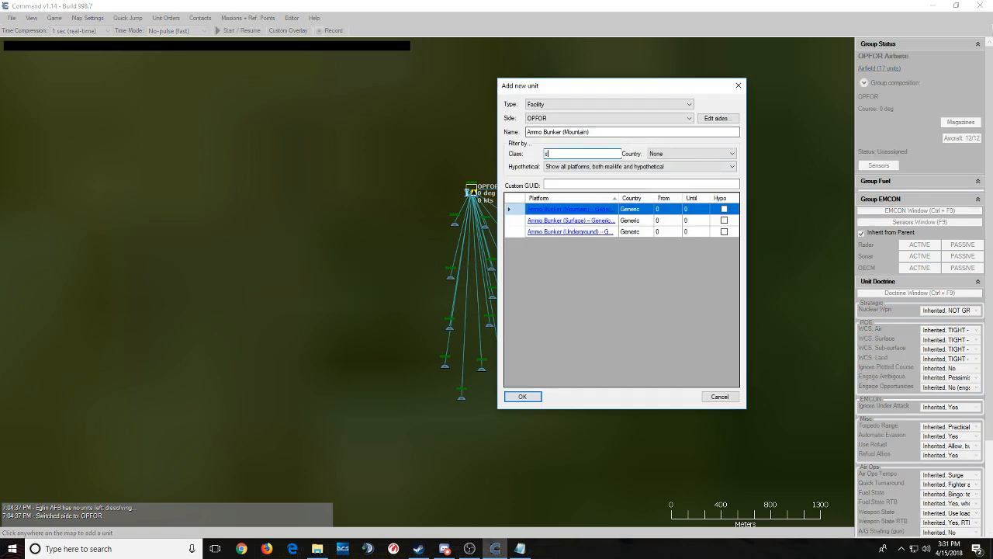
text(ingl)
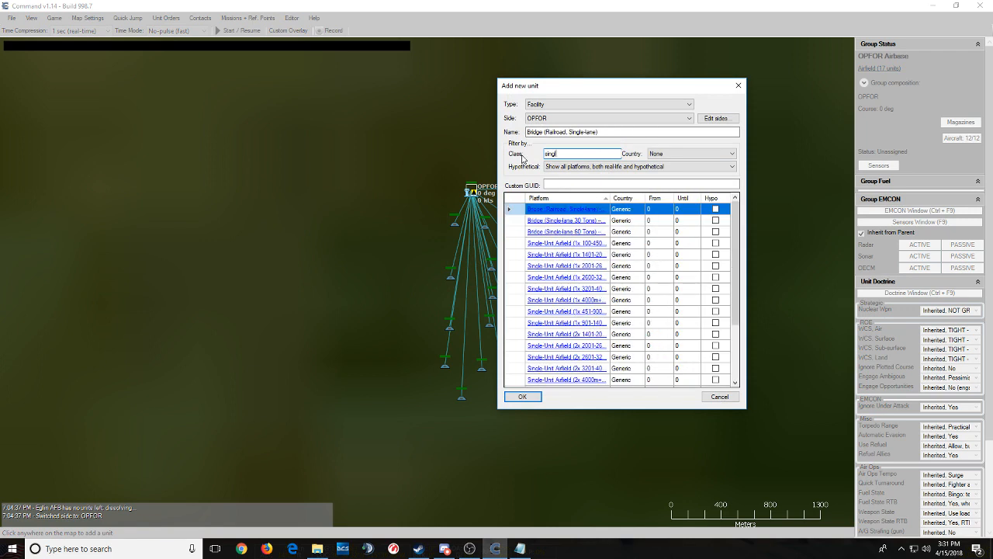
text(e-unit)
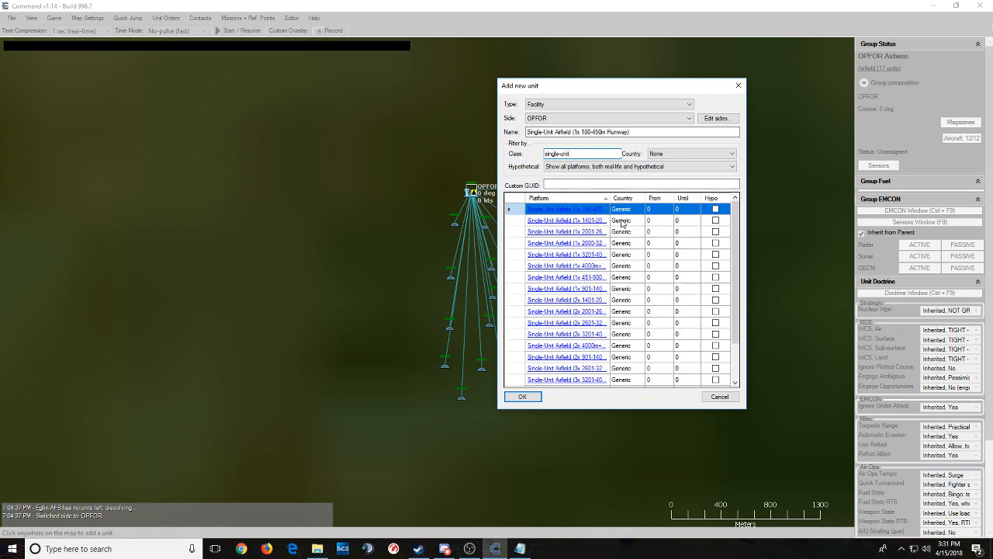
scroll(633, 301, down, 2)
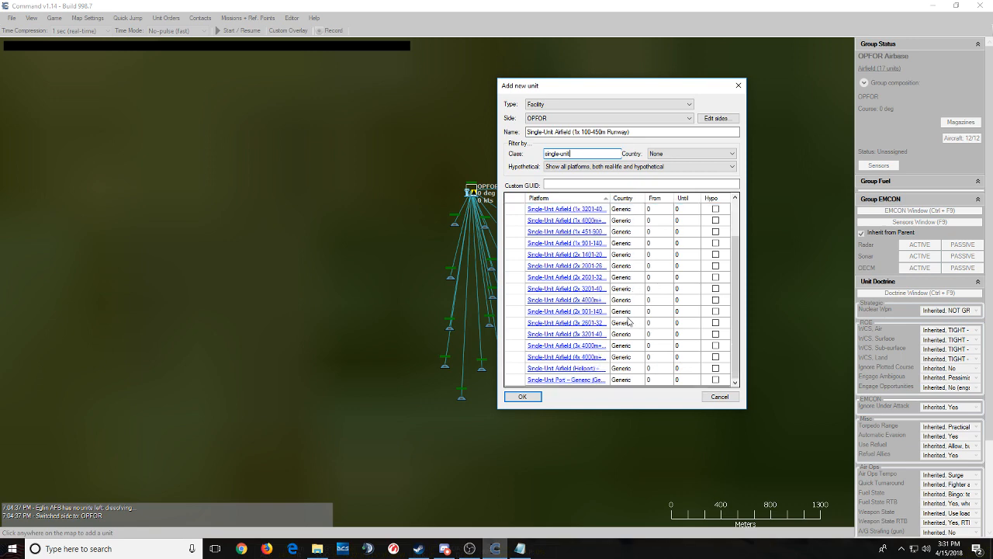
click(611, 359)
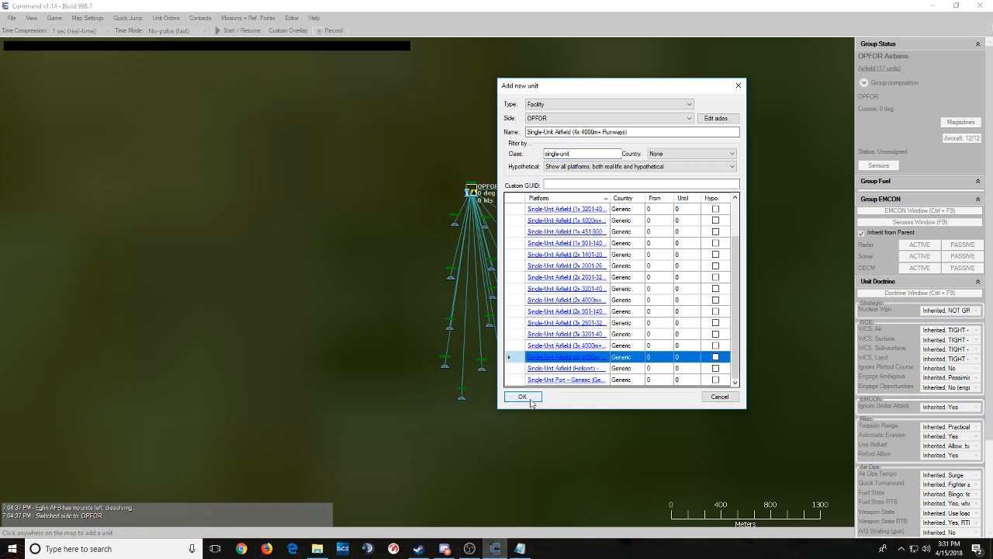
click(522, 397)
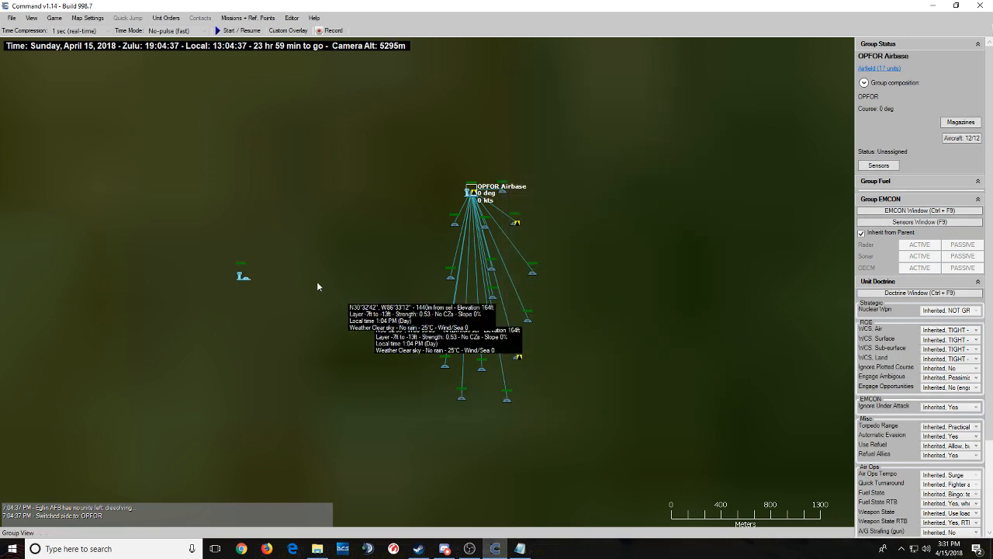
- Compare the unit status of the new single-unit airfield with the OPFOR Airbase group and switch the map to unit view
click(242, 278)
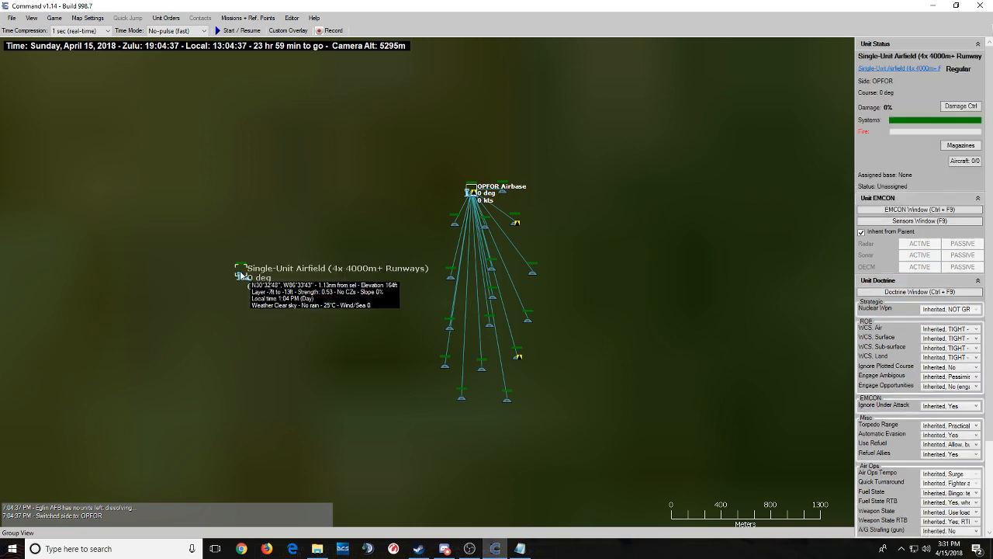
click(473, 192)
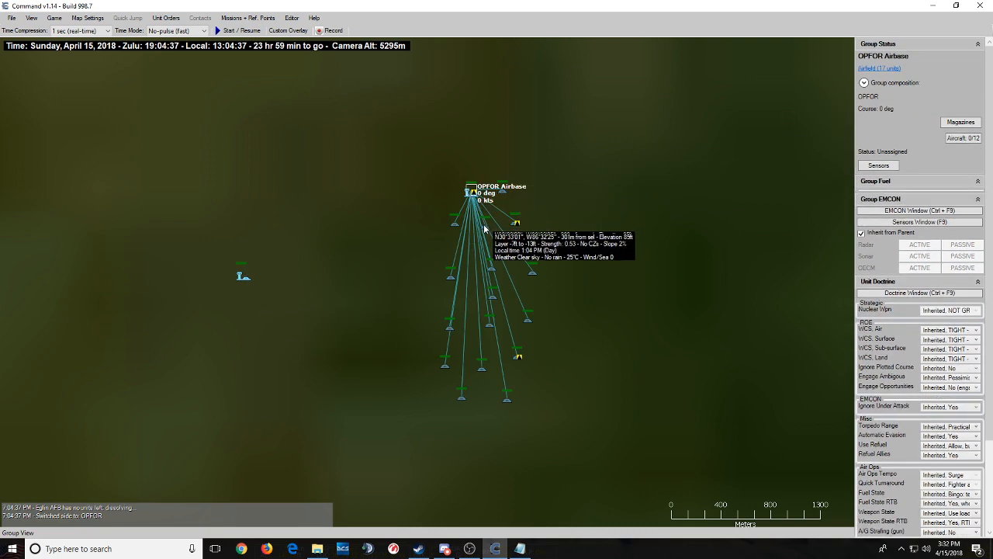
scroll(499, 276, up, 1)
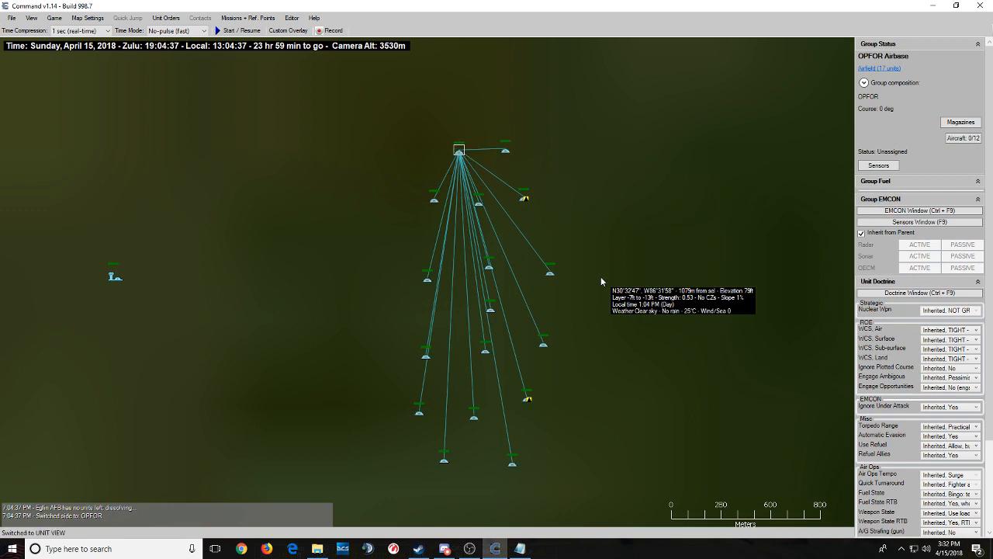
- Check the magazine contents of the two surface ammo bunkers at the north end of the airbase
click(479, 159)
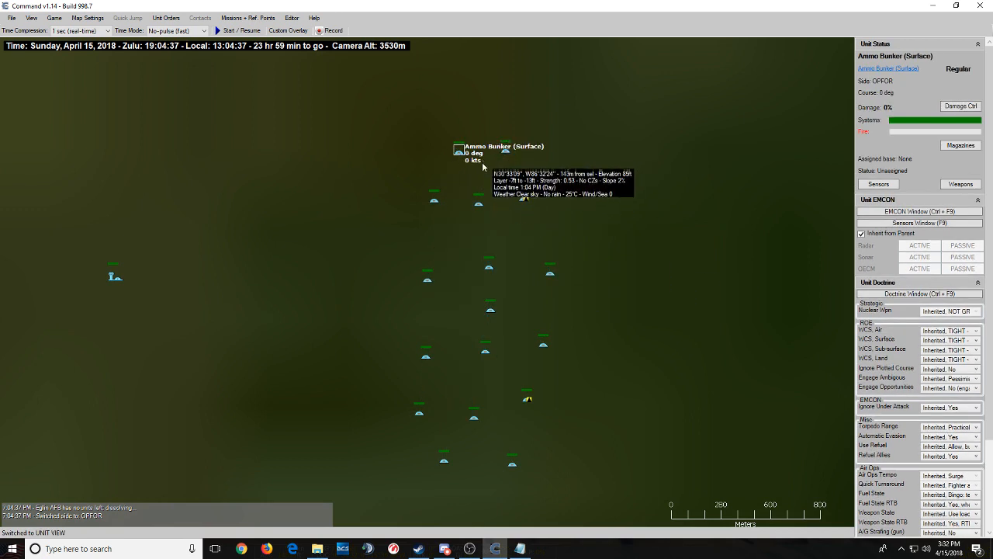
key(F5)
click(448, 145)
click(447, 152)
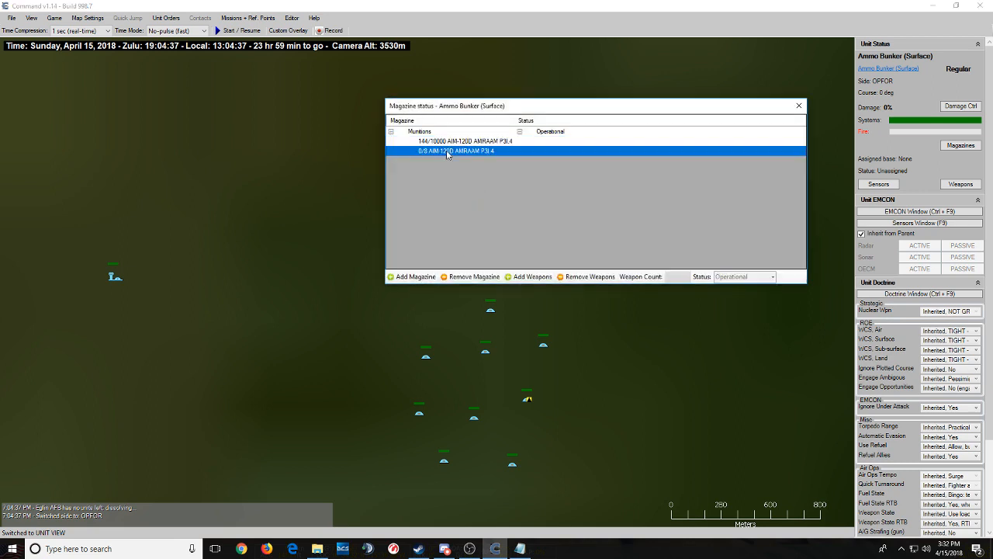
key(Escape)
click(508, 149)
key(F5)
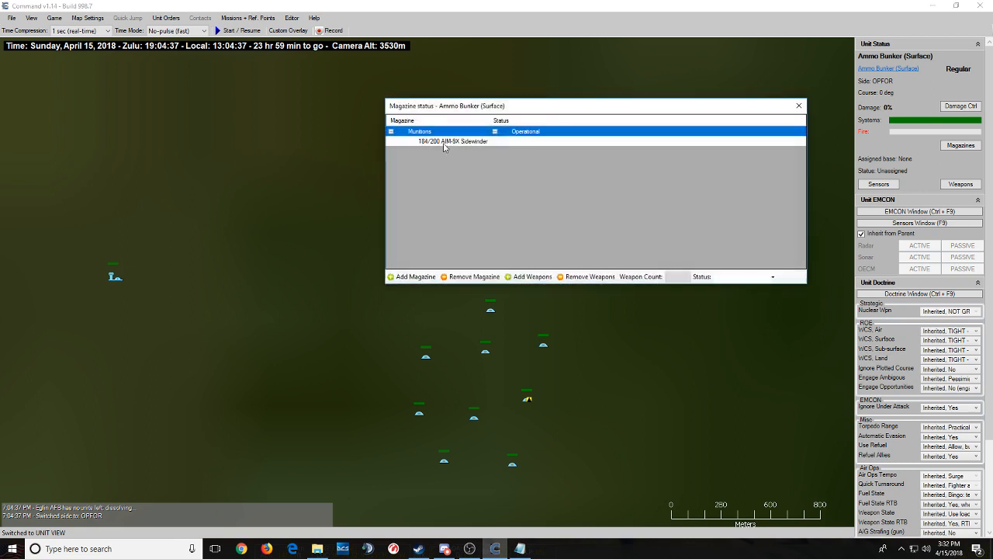
click(446, 146)
key(Escape)
- Check the magazine contents of the two surface ammo bunkers at the south end of the airbase
click(443, 464)
key(F5)
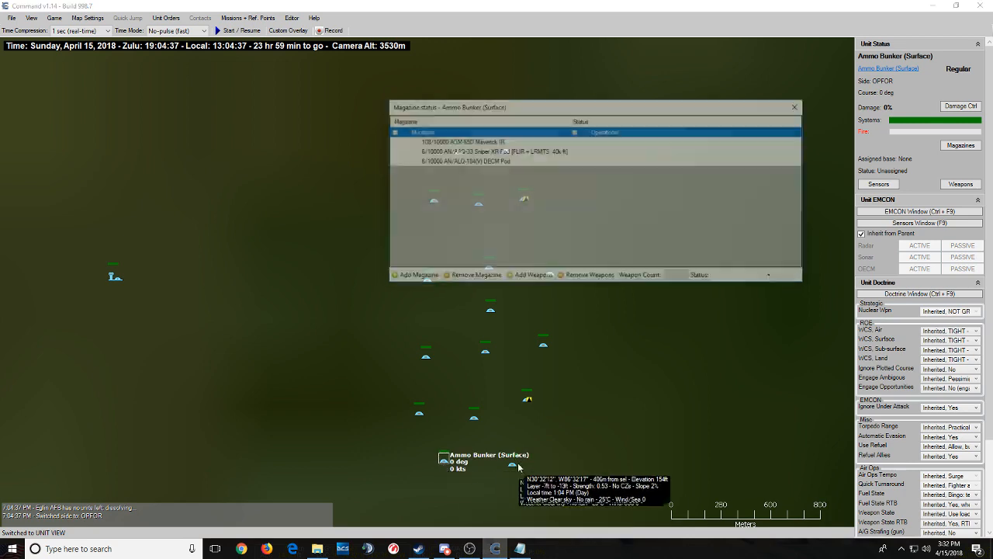
key(Escape)
key(F5)
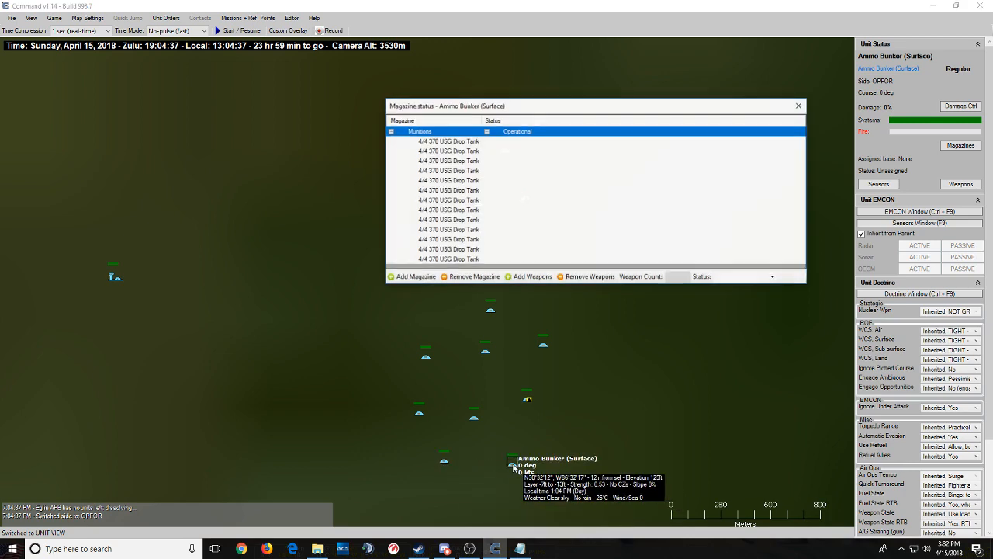
key(Escape)
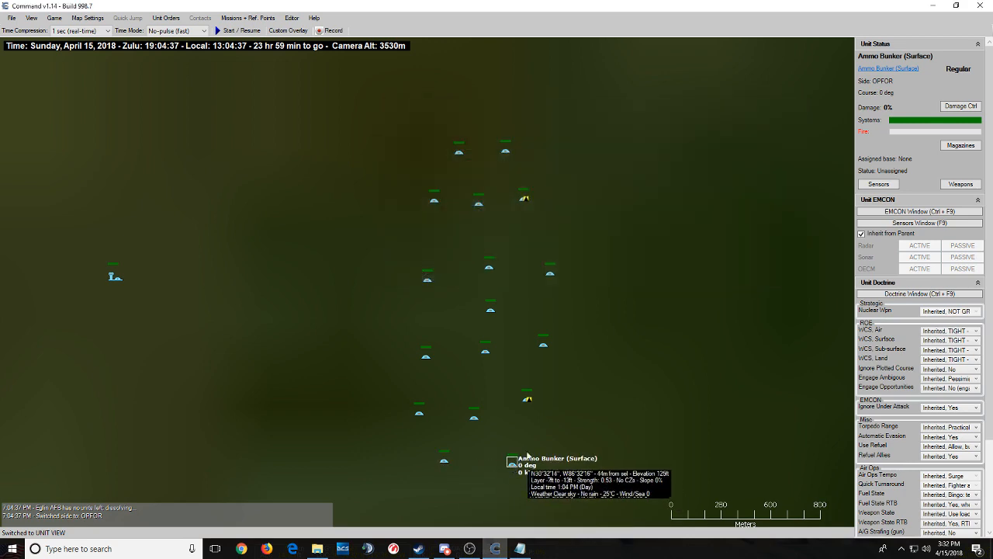
- Inspect the airbase's very large aircraft tarmac spaces, viewing the Air Ops of the two that hold aircraft
click(418, 414)
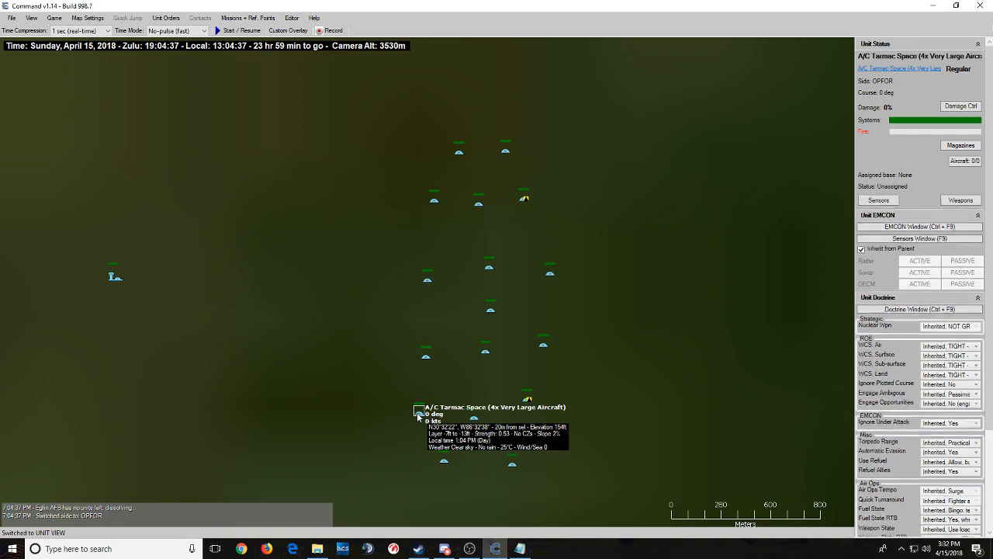
click(526, 398)
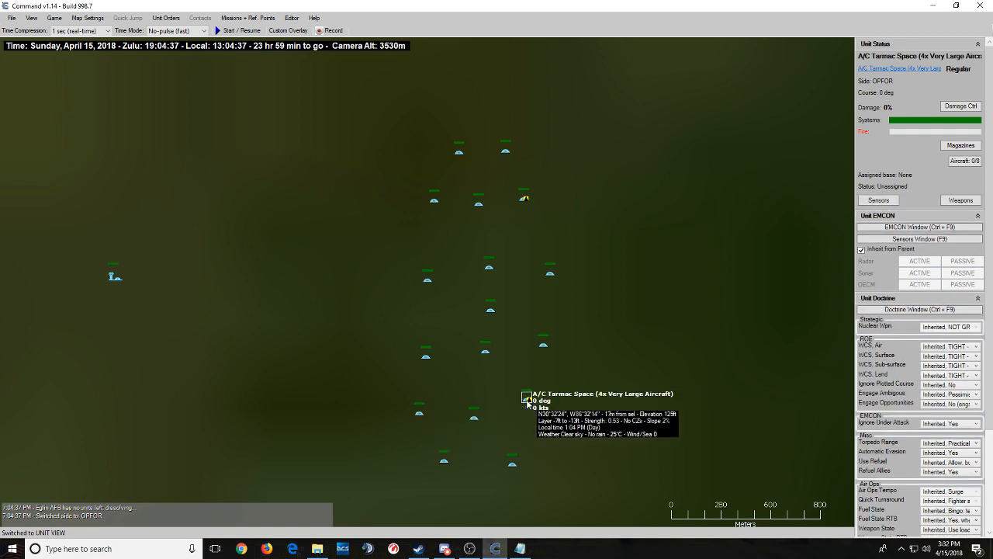
key(F6)
key(Escape)
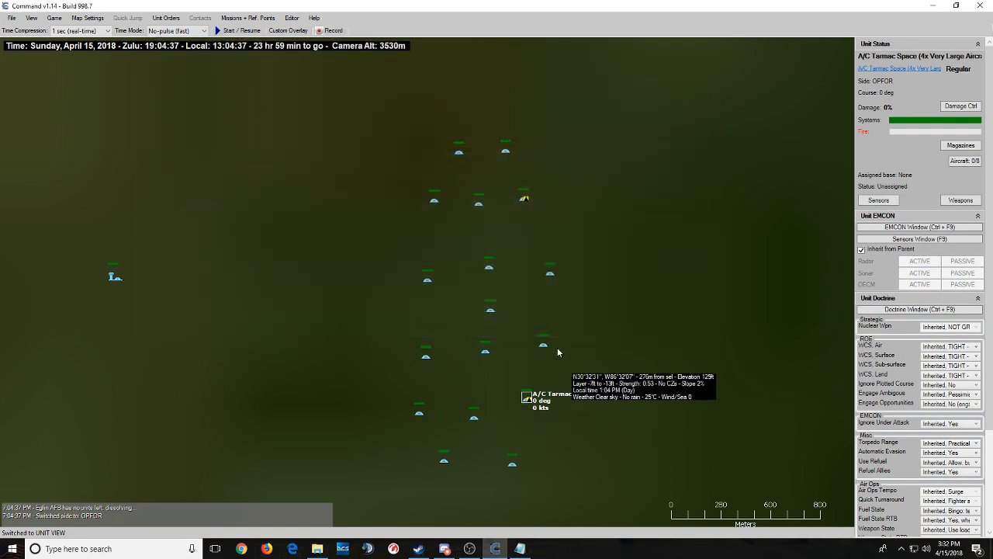
click(524, 198)
key(F6)
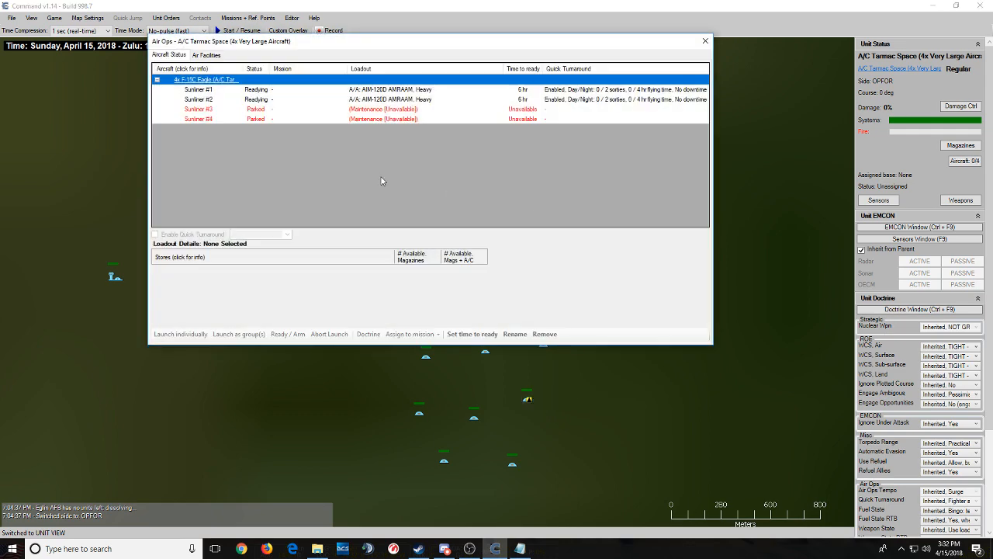
key(Escape)
click(435, 202)
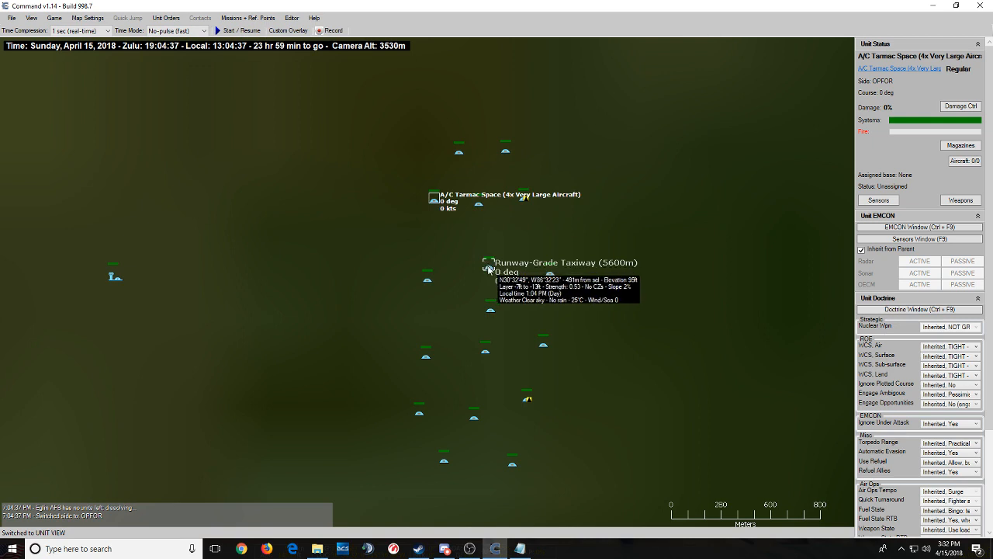
- Inspect the unit status of the runway, the runway-grade taxiways and the runway access points
click(490, 314)
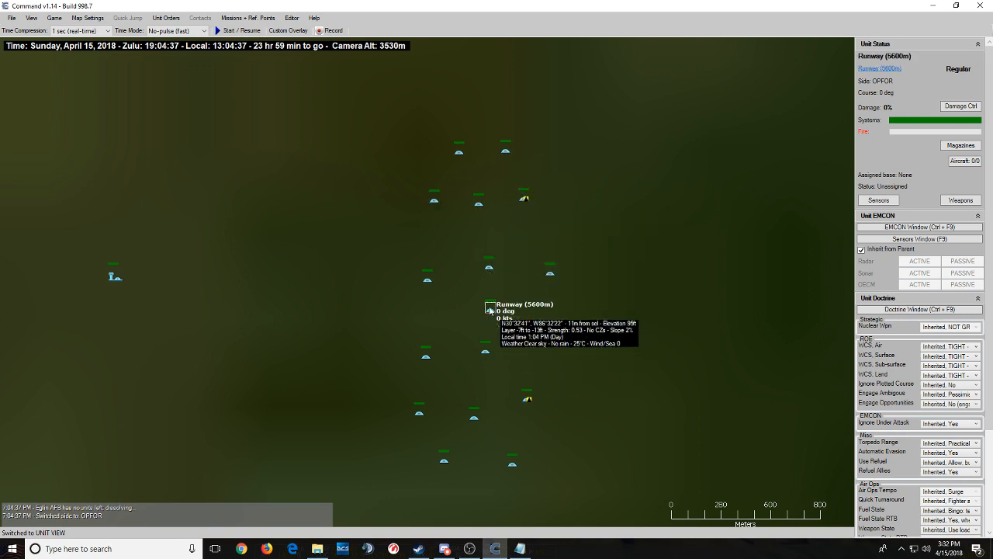
click(489, 267)
click(485, 349)
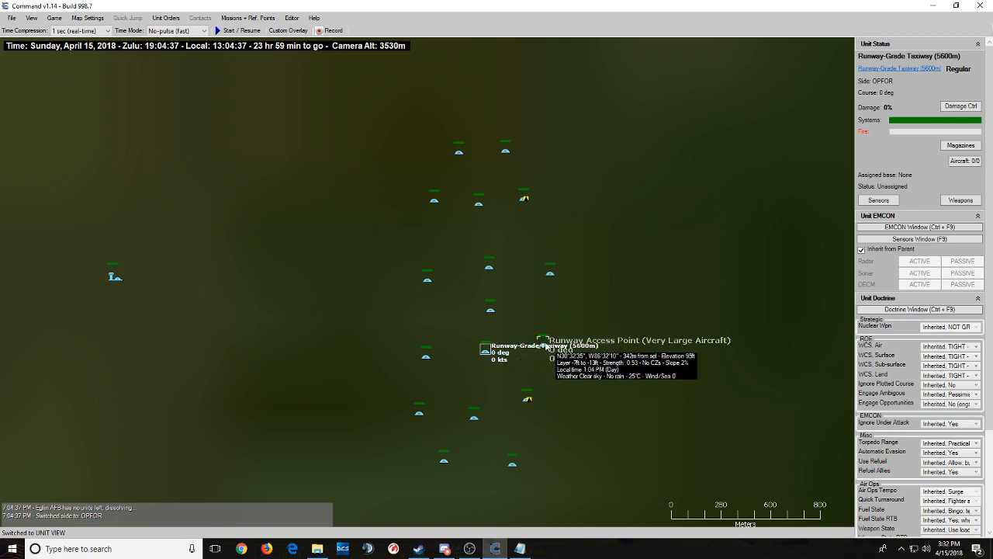
click(543, 344)
click(548, 273)
click(427, 277)
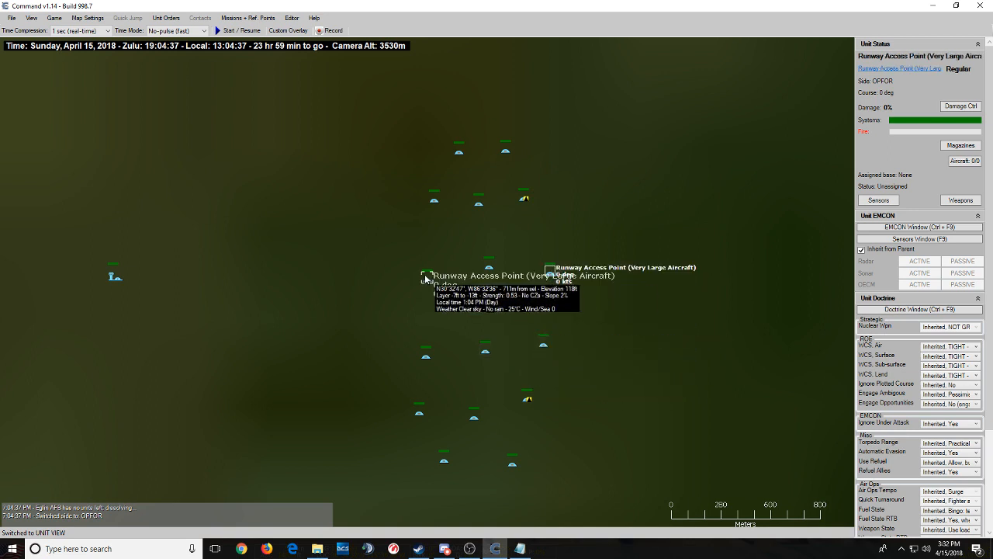
click(426, 355)
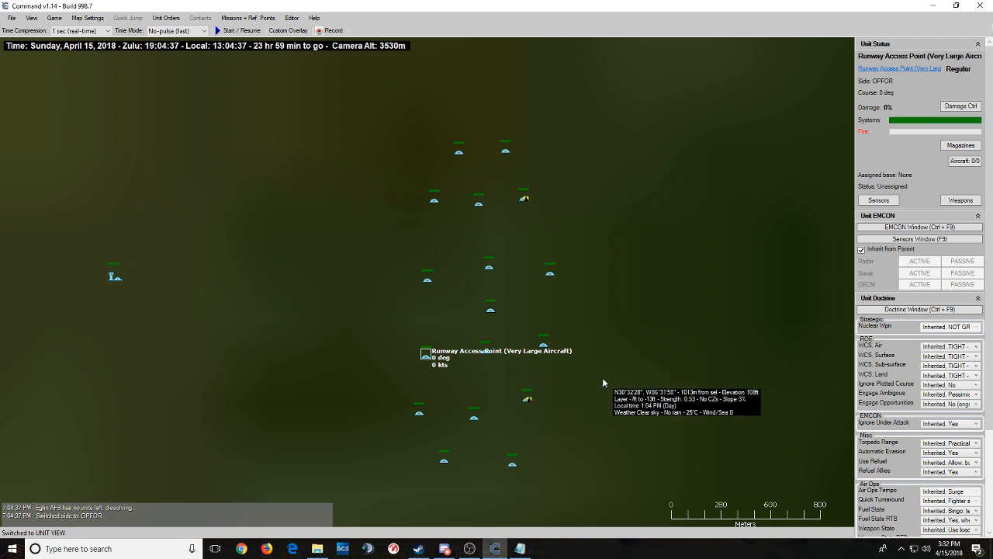
- Return the map to group view and compare the single-unit airfield with the OPFOR Airbase group again
scroll(602, 382, down, 1)
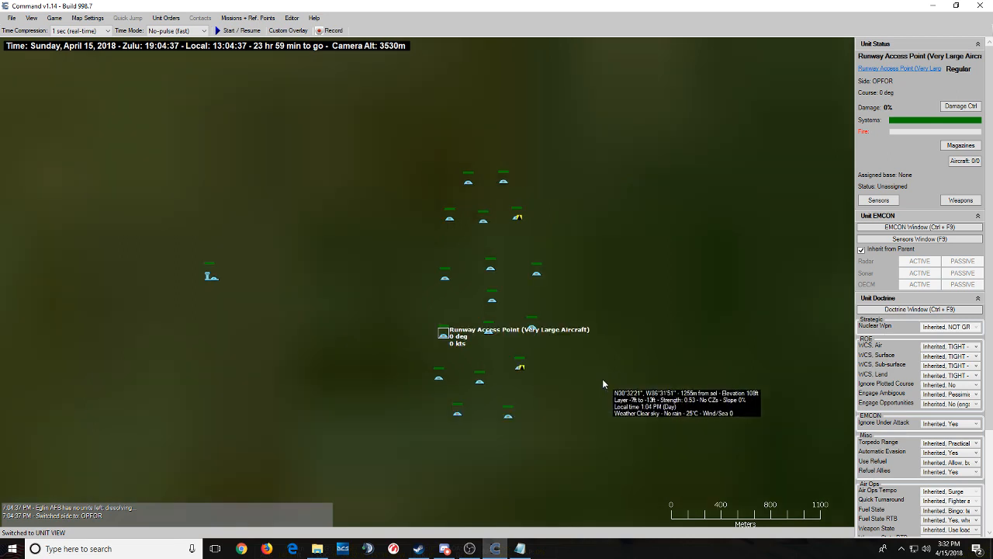
key(9)
scroll(409, 380, down, 2)
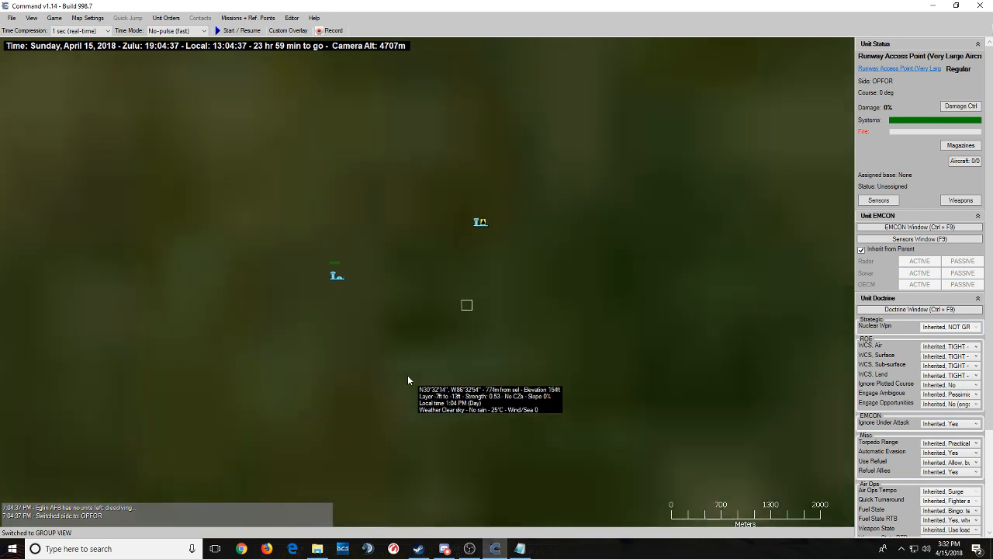
scroll(408, 380, down, 2)
click(412, 279)
scroll(423, 313, up, 1)
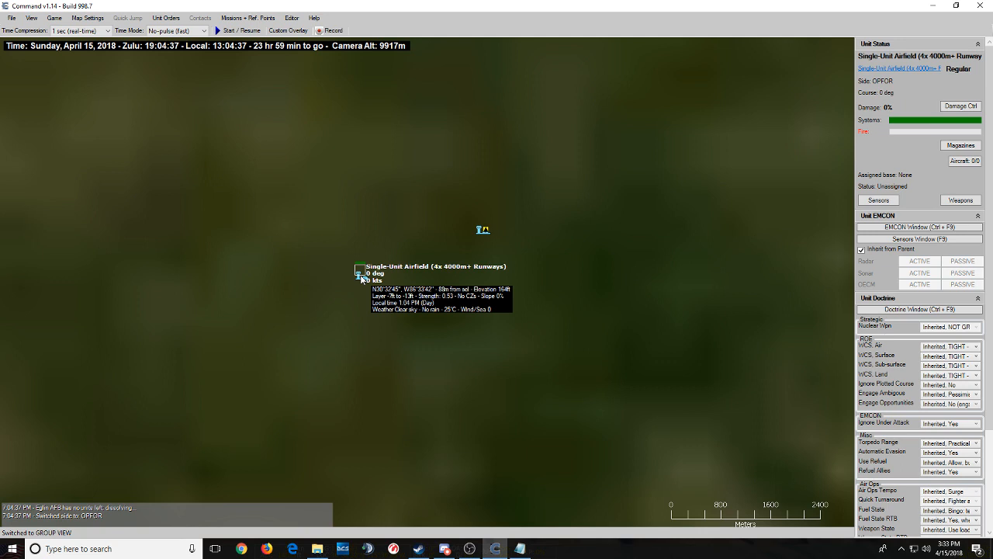
click(484, 225)
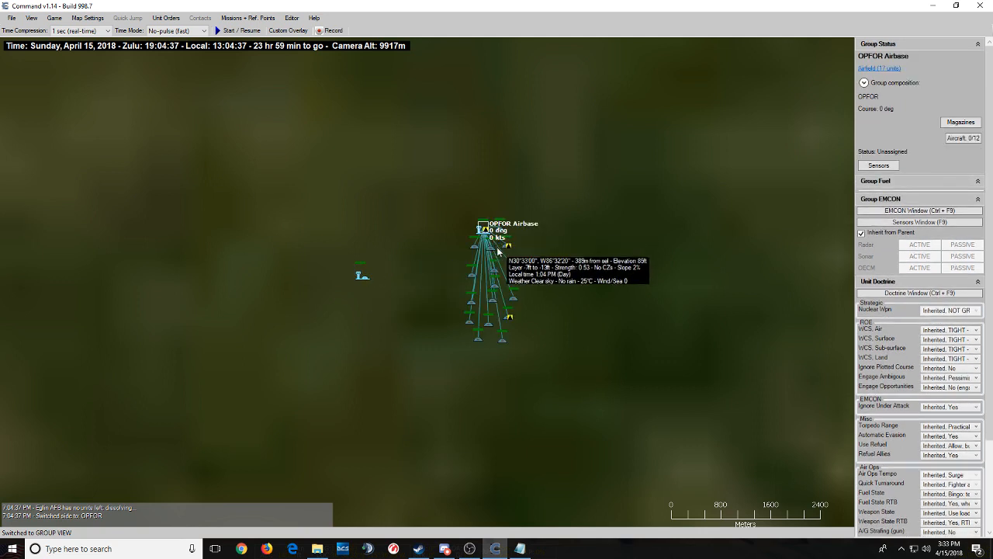
scroll(500, 252, up, 2)
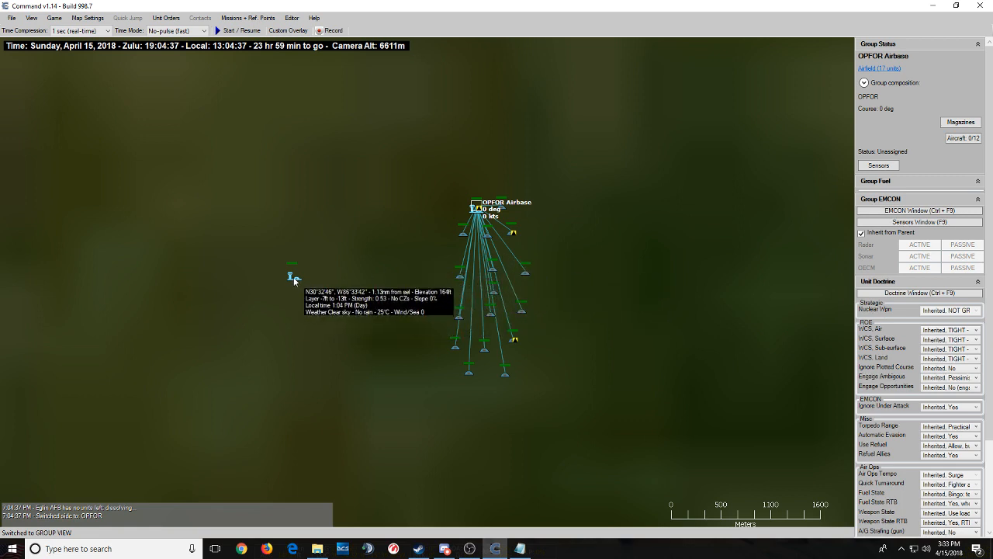
- Delete the Single-Unit Airfield (4x 4000m+ Runways) west of the OPFOR Airbase
click(290, 276)
scroll(361, 382, down, 2)
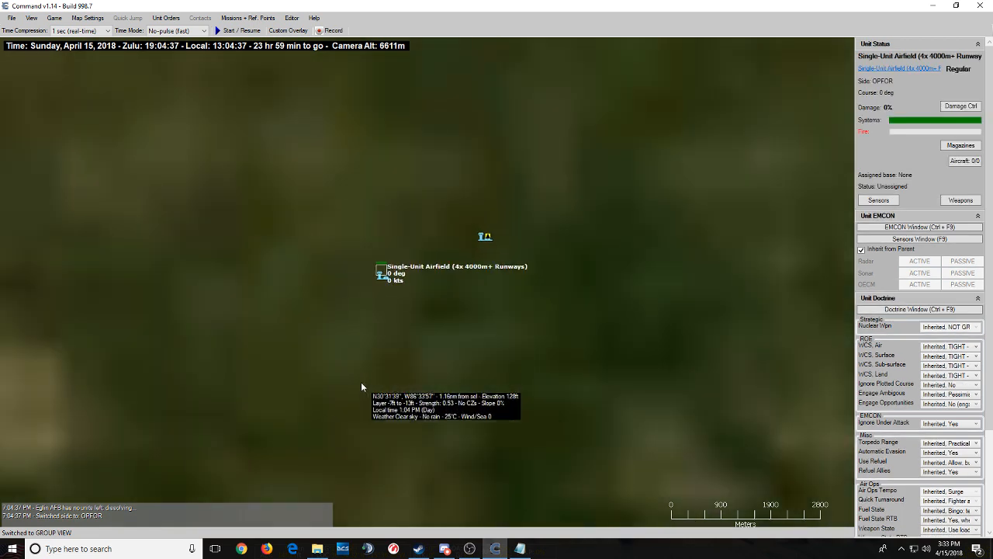
scroll(392, 380, down, 1)
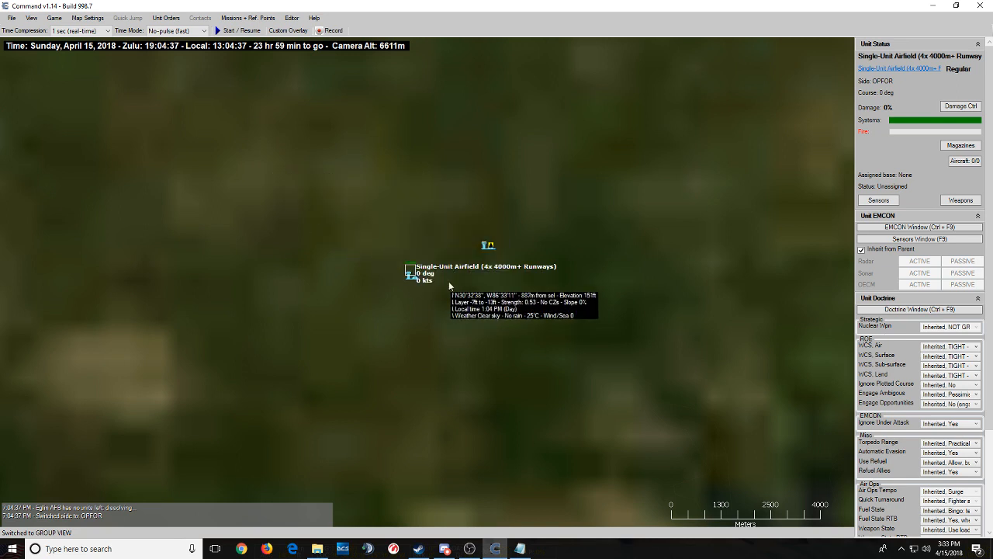
scroll(489, 298, down, 1)
key(Delete)
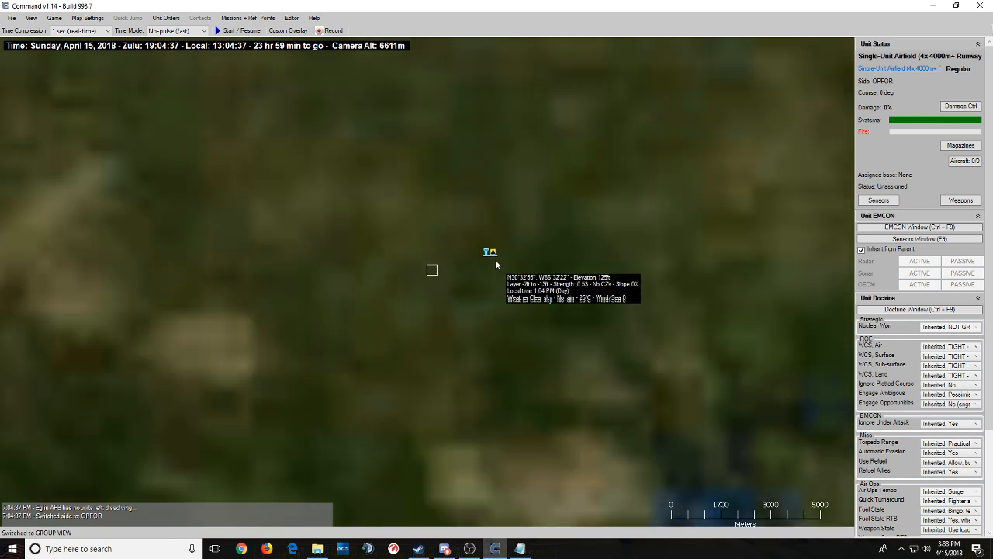
- Select the OPFOR Airbase group on the map
click(494, 252)
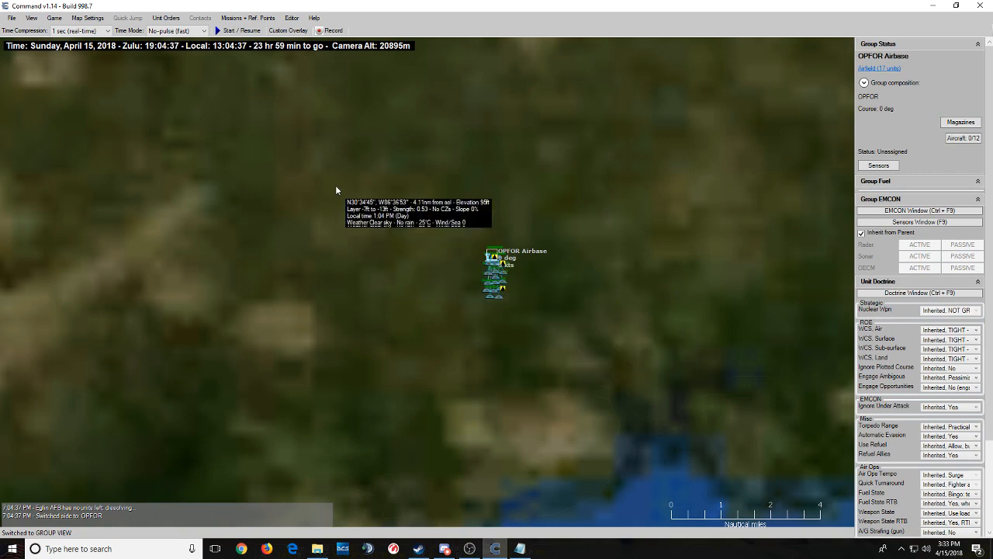
click(292, 18)
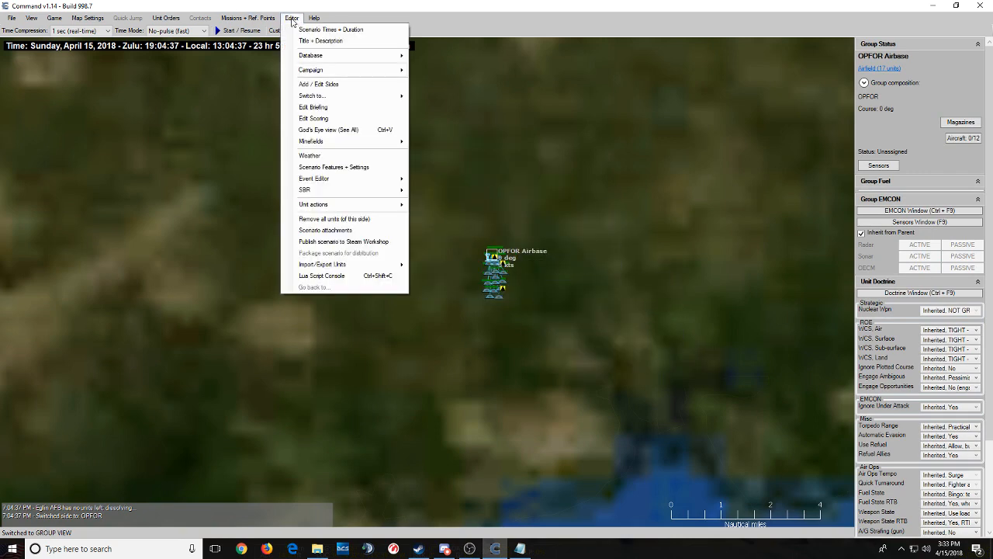
mouse_move(347, 148)
mouse_move(349, 178)
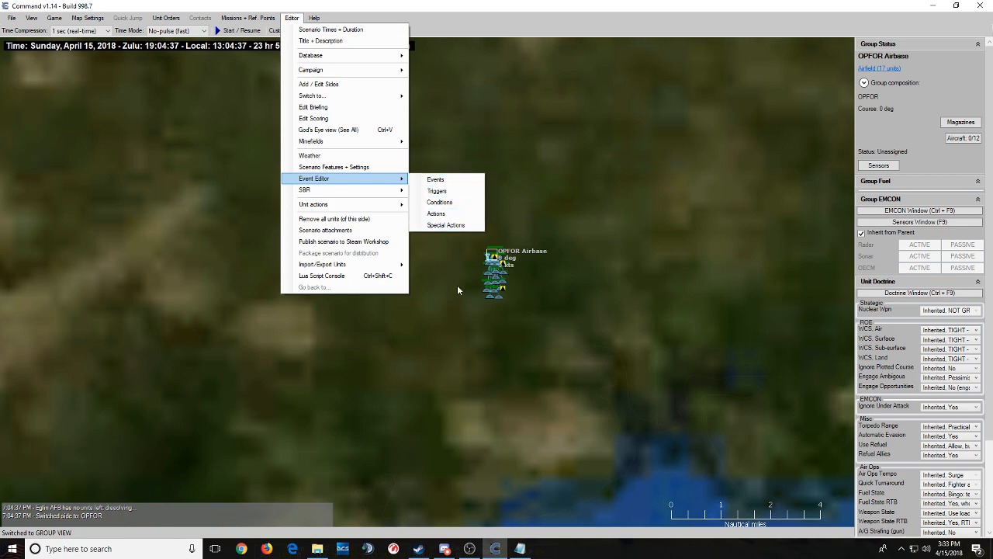
click(534, 255)
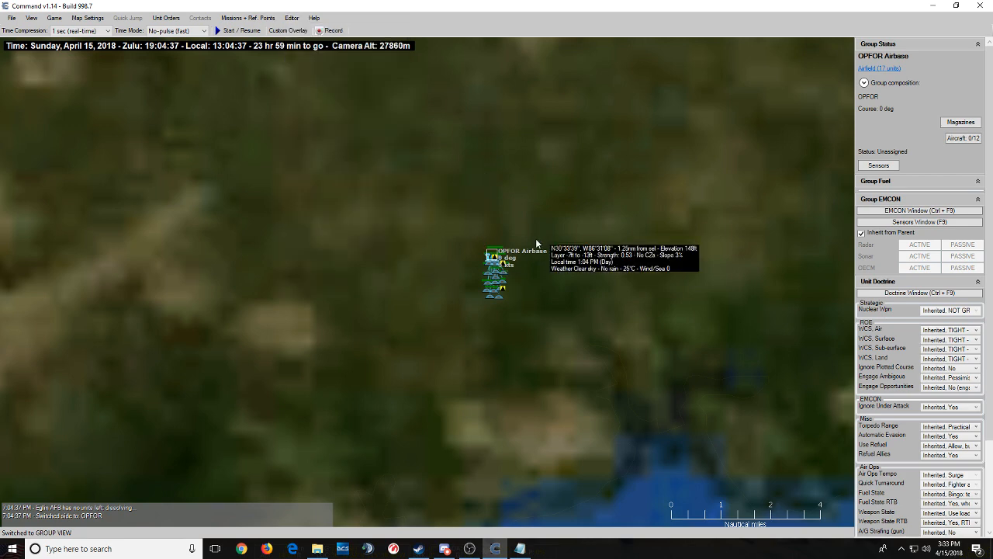
- Switch to File Explorer and look into the My Sandbox folder inside the game's Scenarios folder
click(326, 549)
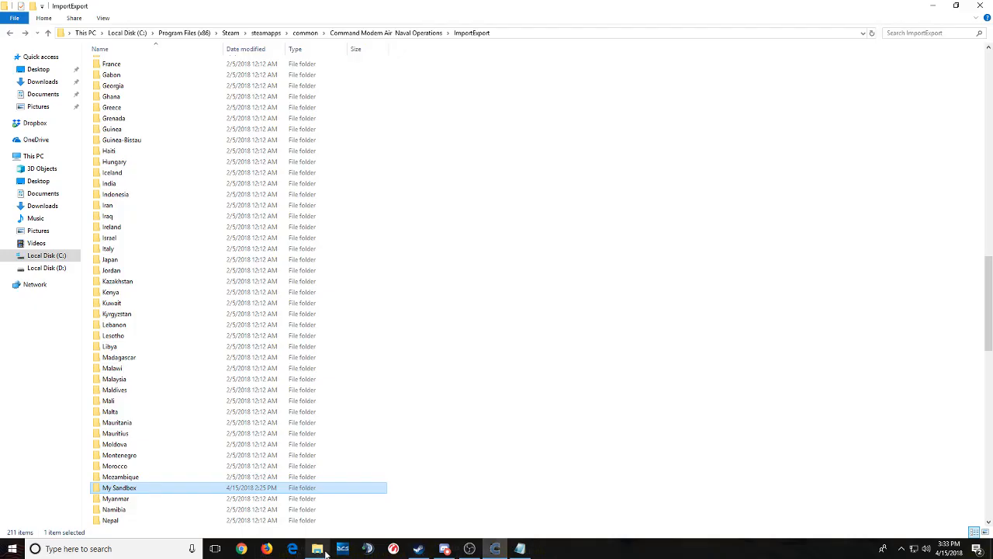
click(399, 33)
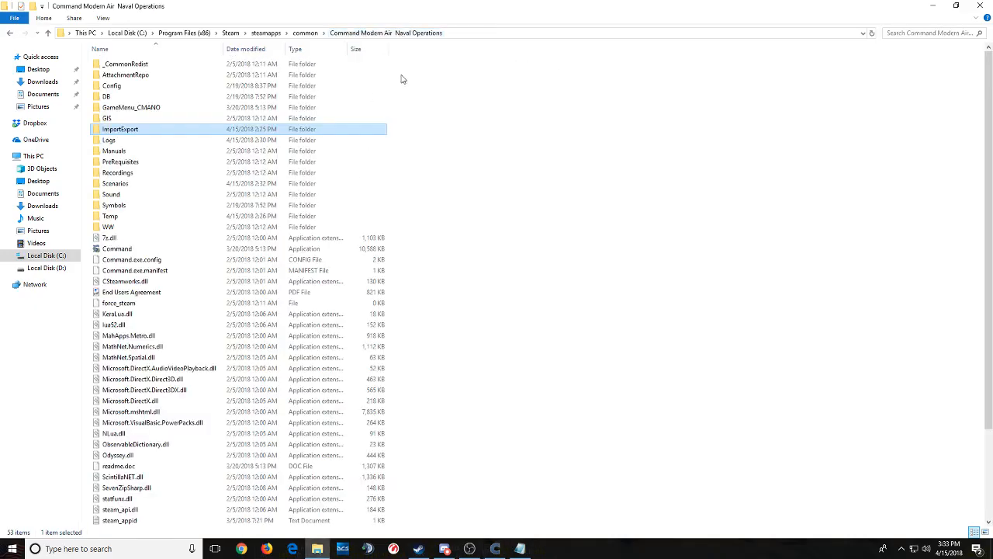
click(455, 145)
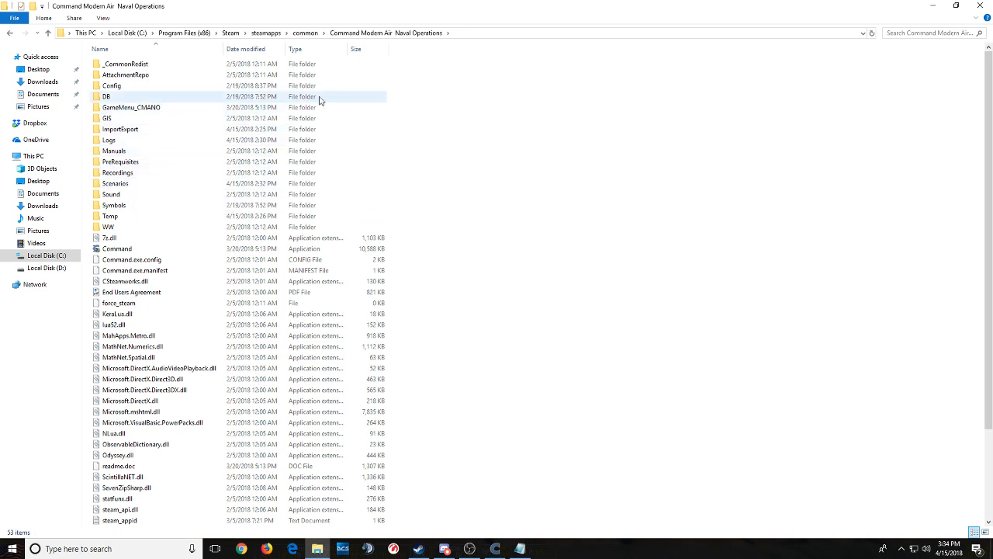
double_click(140, 184)
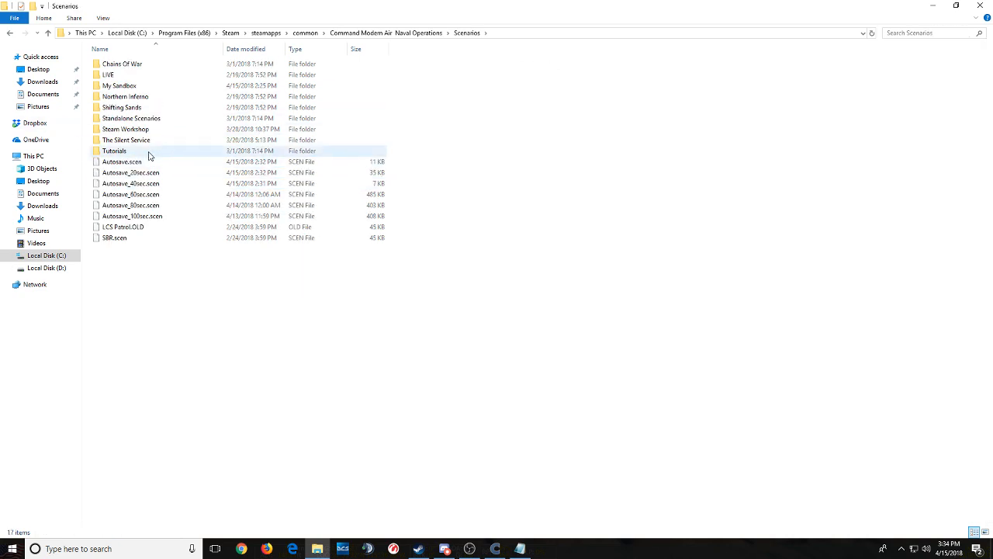
double_click(148, 92)
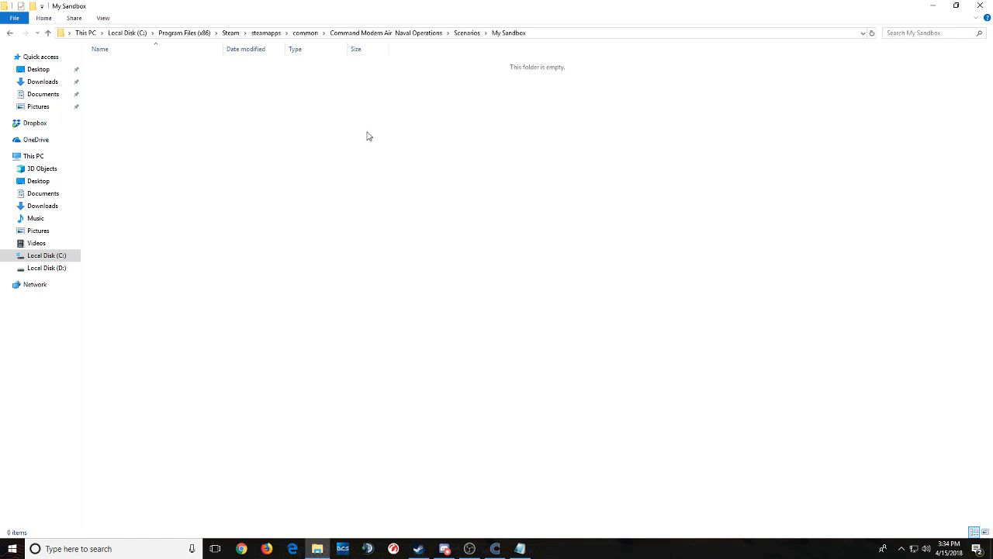
right_click(298, 158)
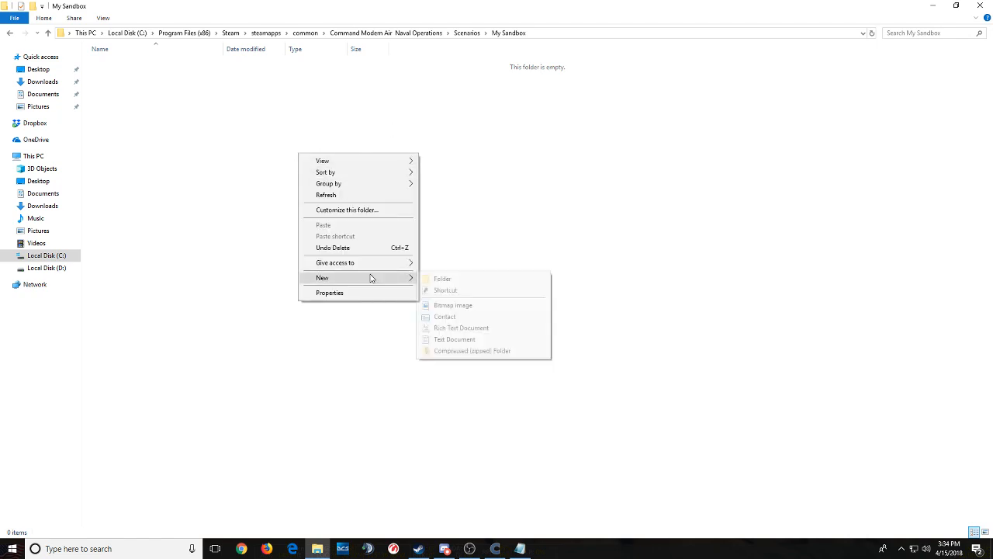
click(543, 186)
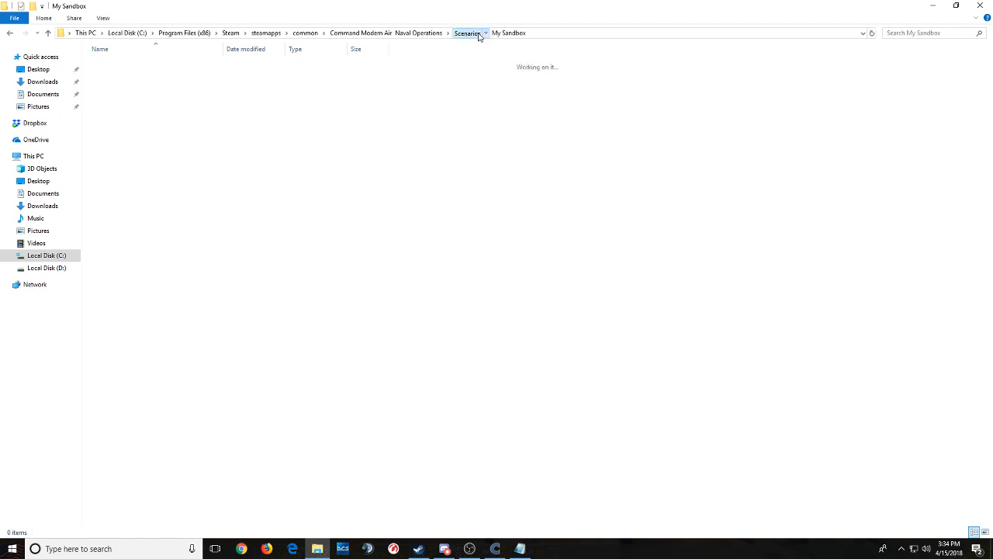
- Go back to the Command Modern Air Naval Operations folder and open the My Sandbox folder inside ImportExport
click(466, 33)
click(412, 33)
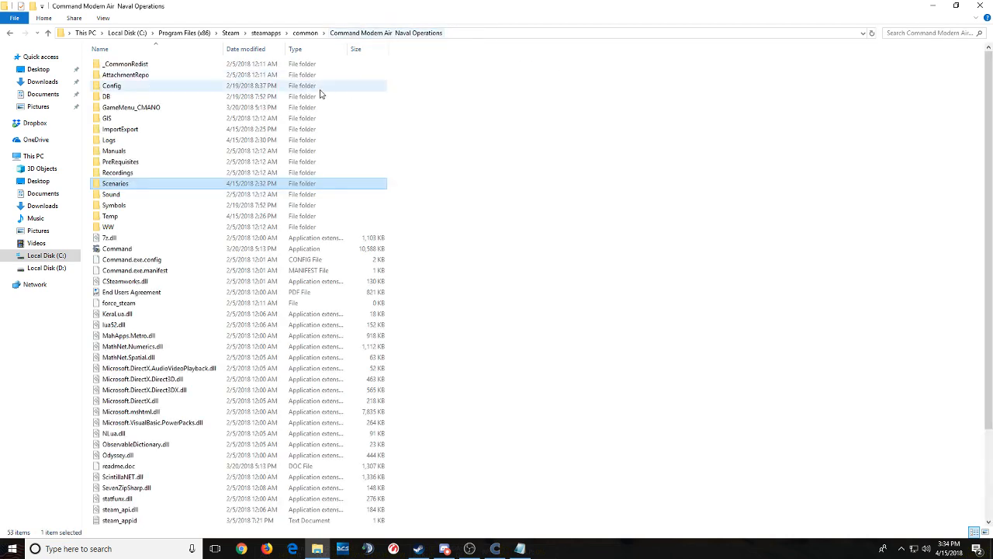
double_click(167, 132)
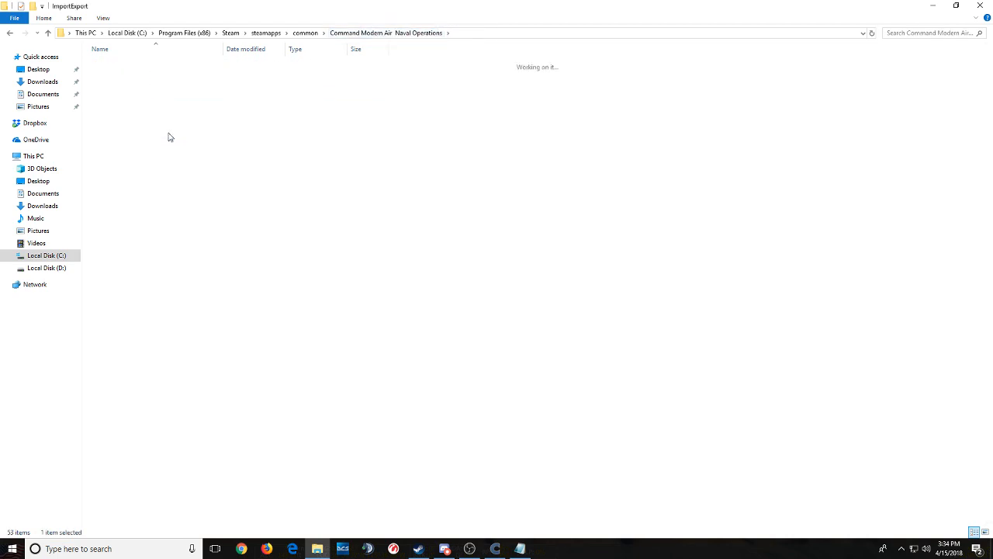
click(217, 161)
text(my)
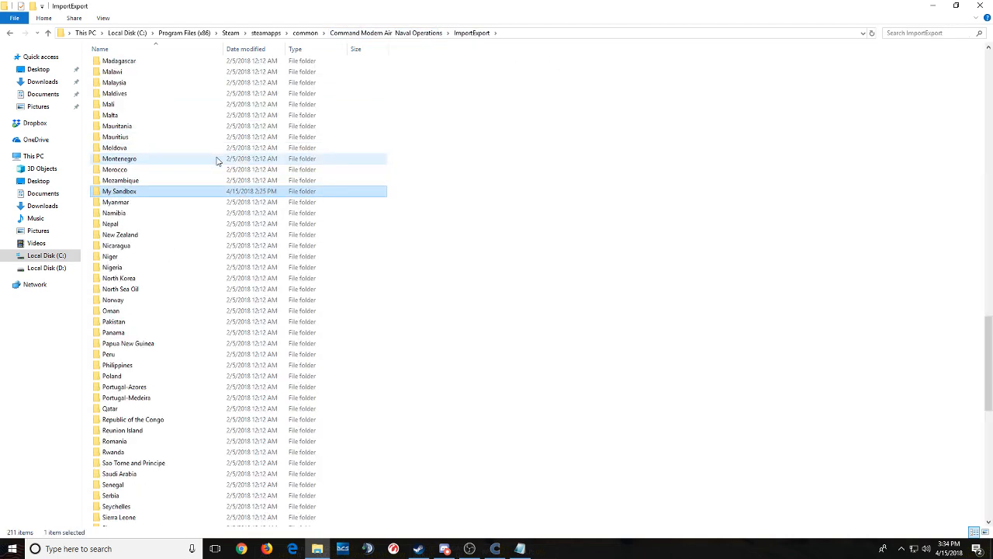
double_click(255, 191)
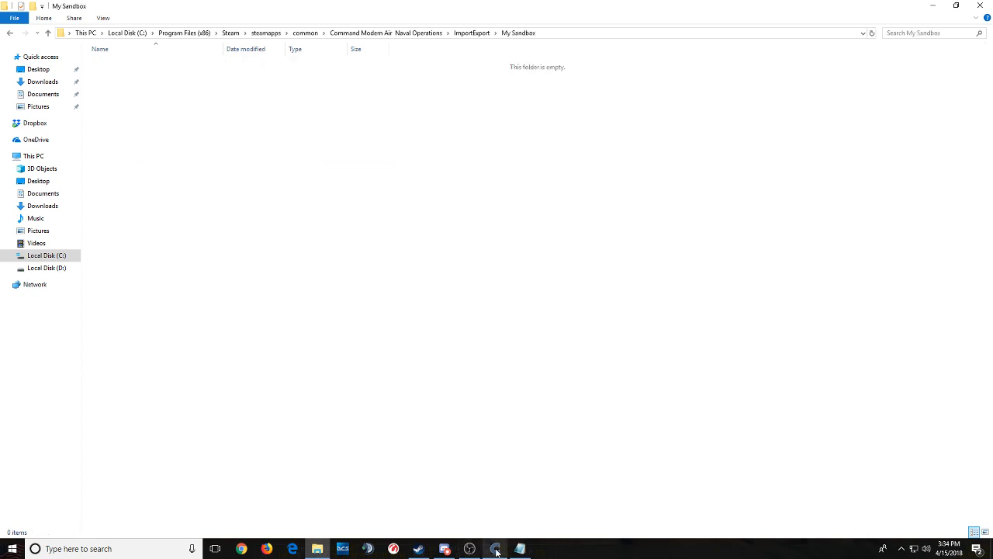
- Switch back to Command and start exporting the selected group to a file with the name OPFOR Airbase
mouse_move(496, 550)
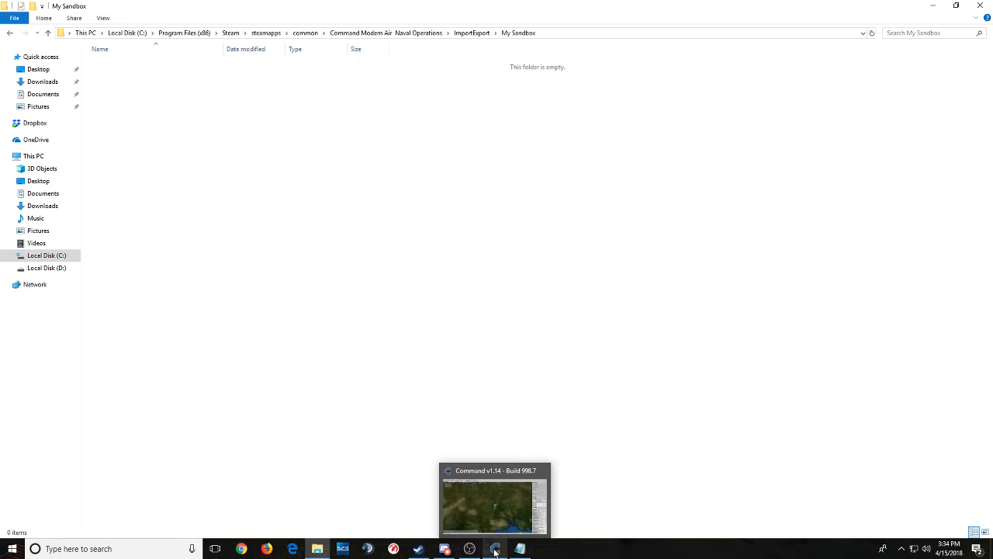
click(496, 550)
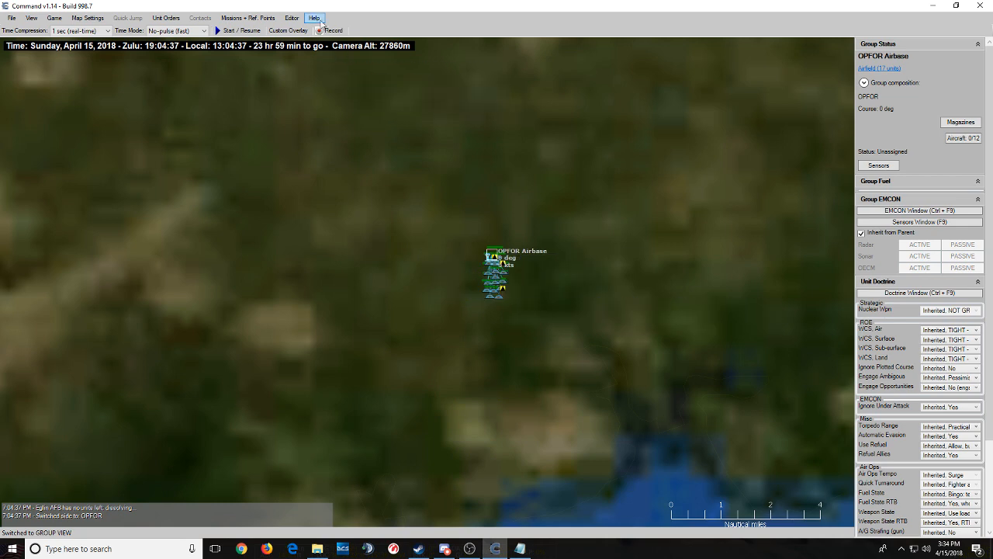
click(292, 18)
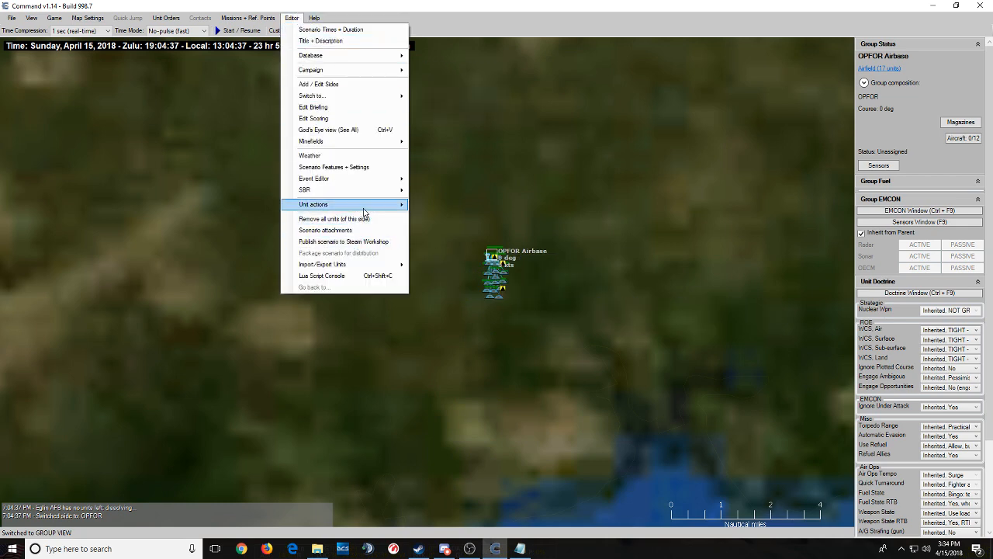
mouse_move(365, 267)
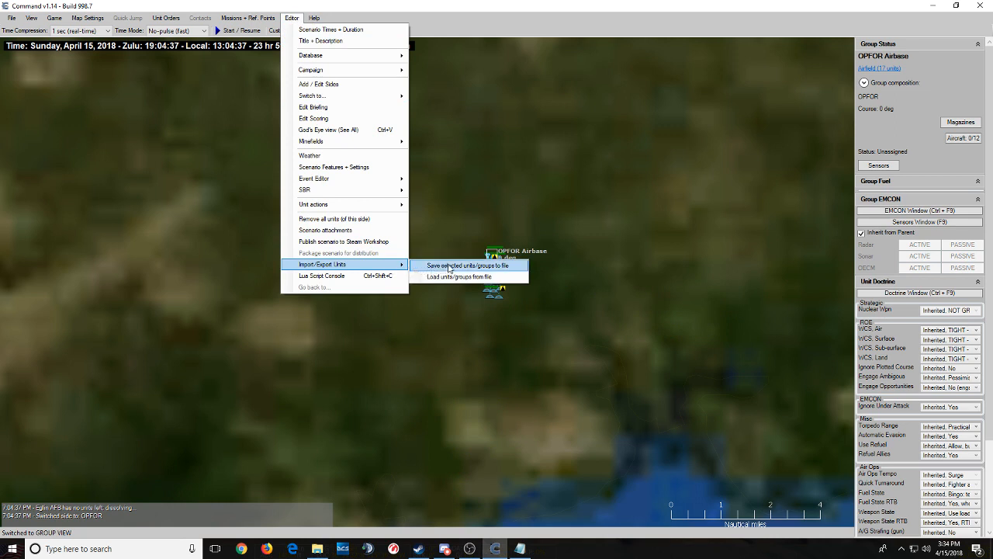
click(450, 269)
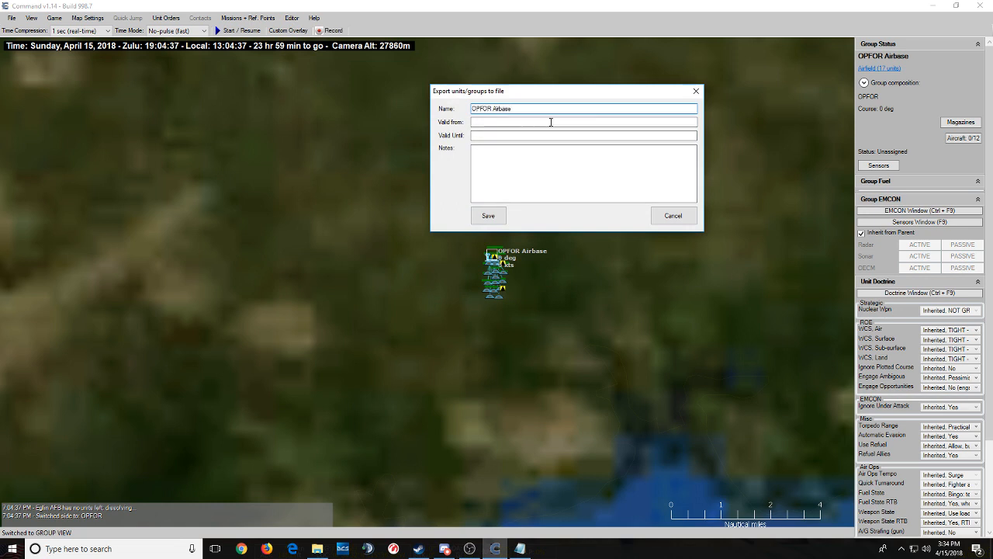
click(488, 216)
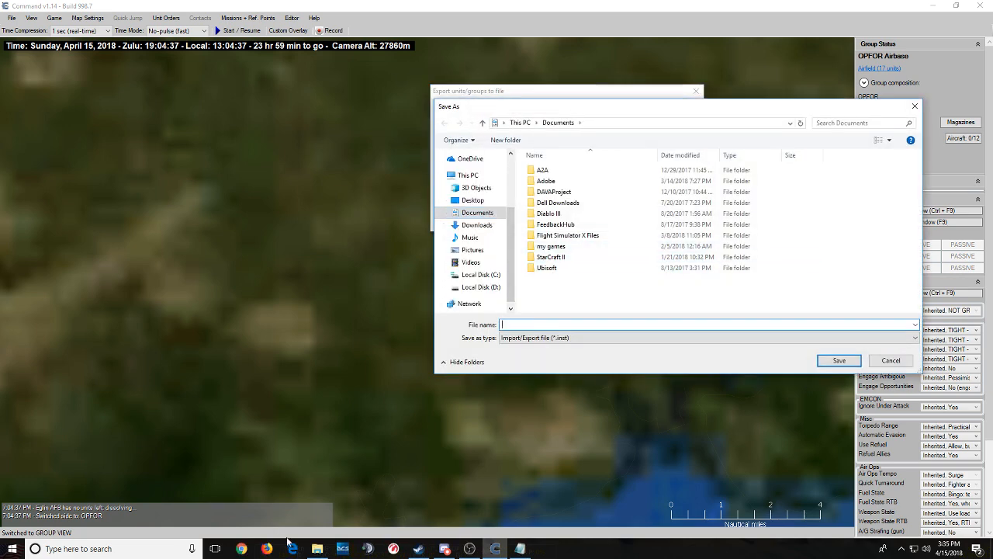
- Set the export's save location to ImportExport\My Sandbox, using the folder path copied from File Explorer
click(318, 549)
click(554, 32)
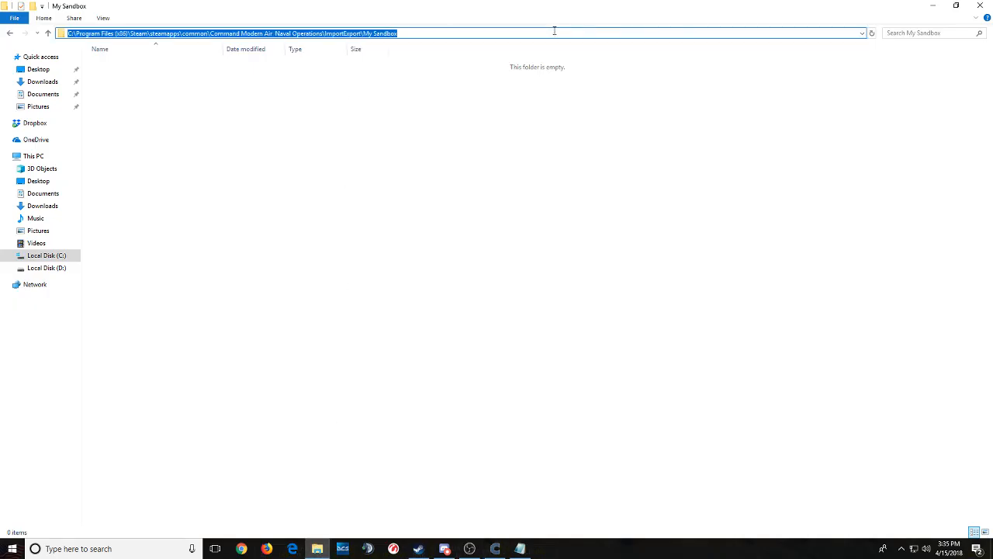
key(ctrl+c)
key(alt+Tab)
key(ctrl+v)
key(Return)
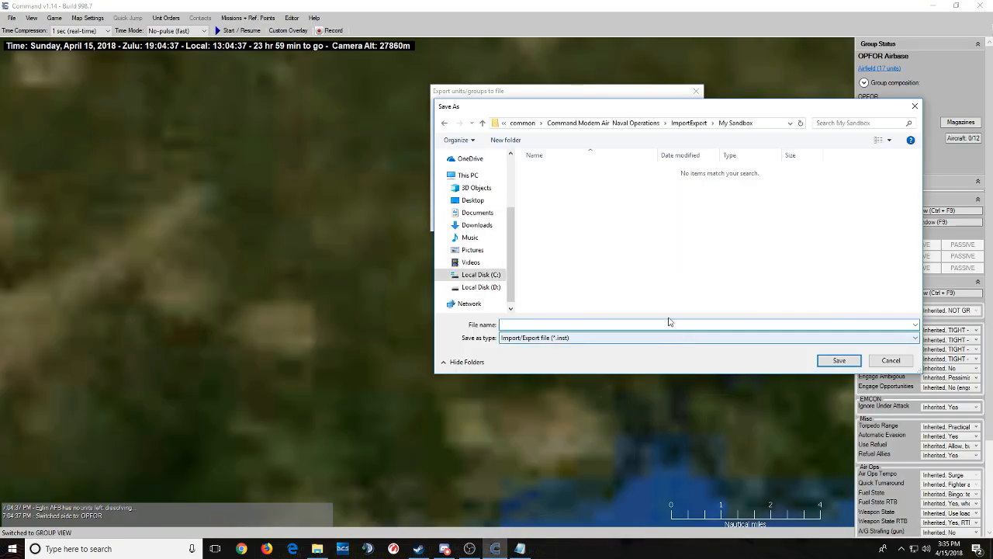
- Create a USA folder in My Sandbox and save the export file inside it as OPFOR Airbase
right_click(583, 221)
mouse_move(636, 328)
click(742, 328)
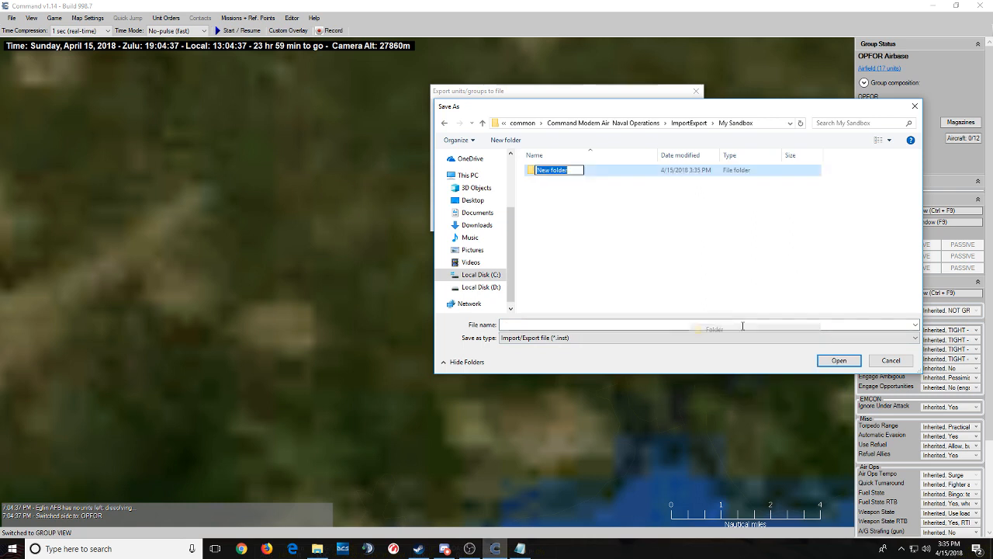
text(USA)
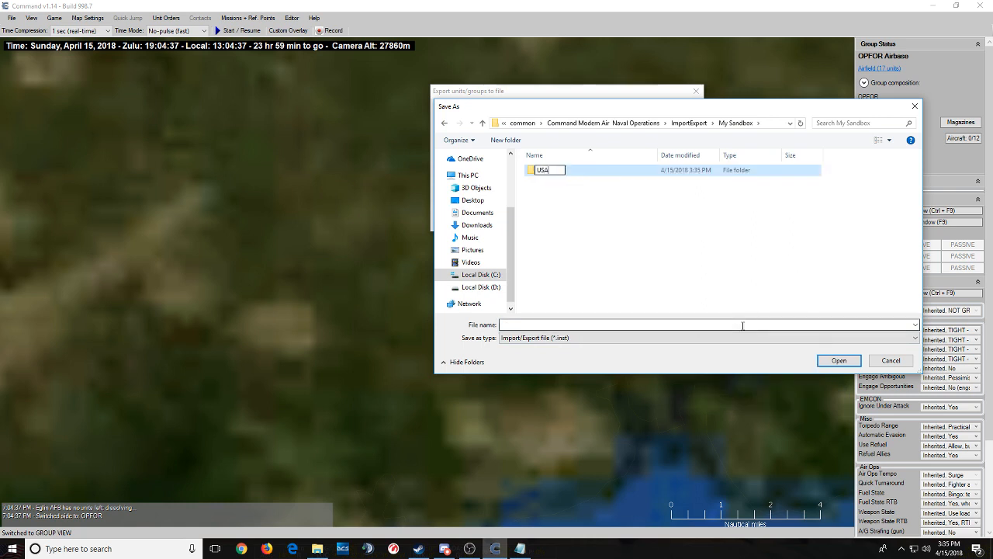
key(Return)
key(Return)
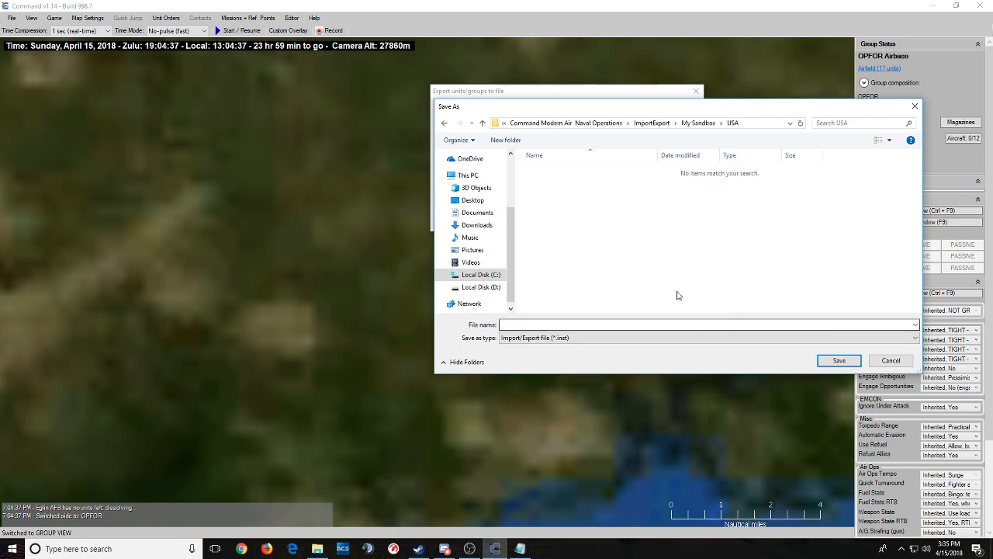
click(606, 324)
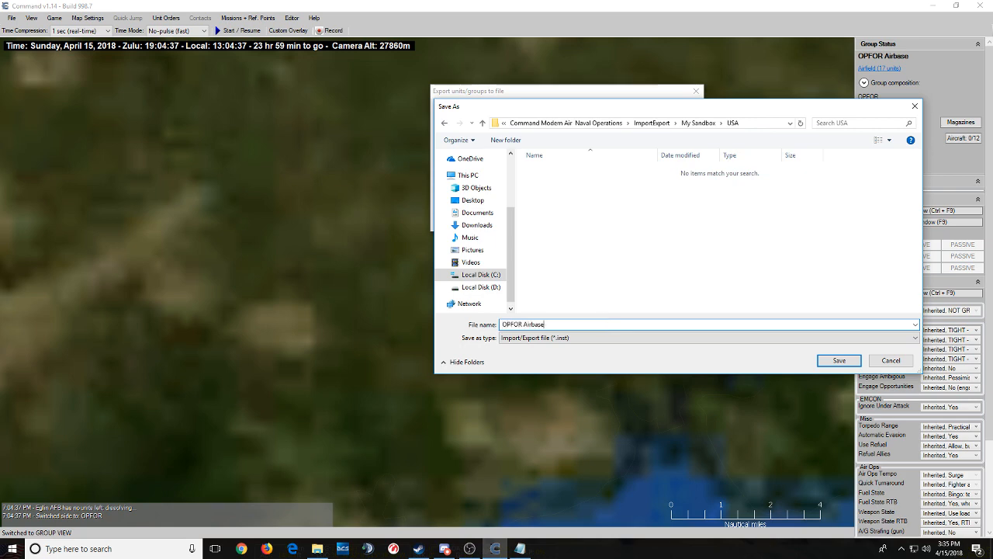
key(Return)
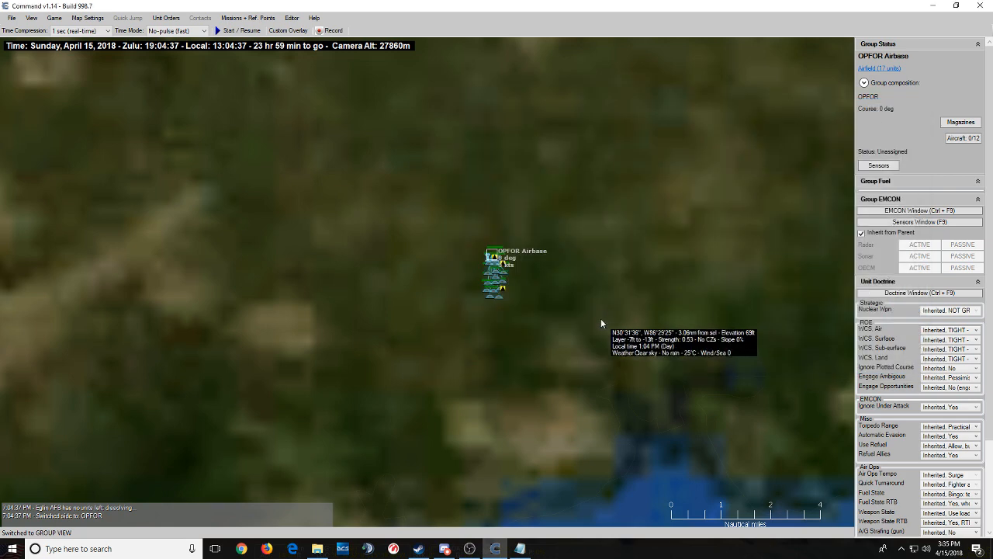
- Examine the members of the saved OPFOR Airbase.inst in My Sandbox's USA folder through the group loading dialog, without importing it
scroll(485, 275, down, 2)
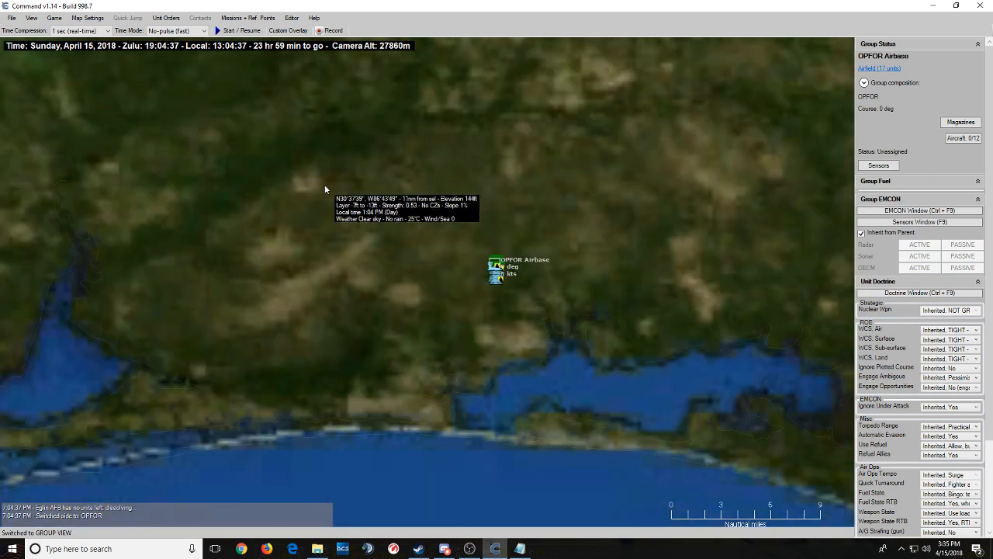
click(292, 18)
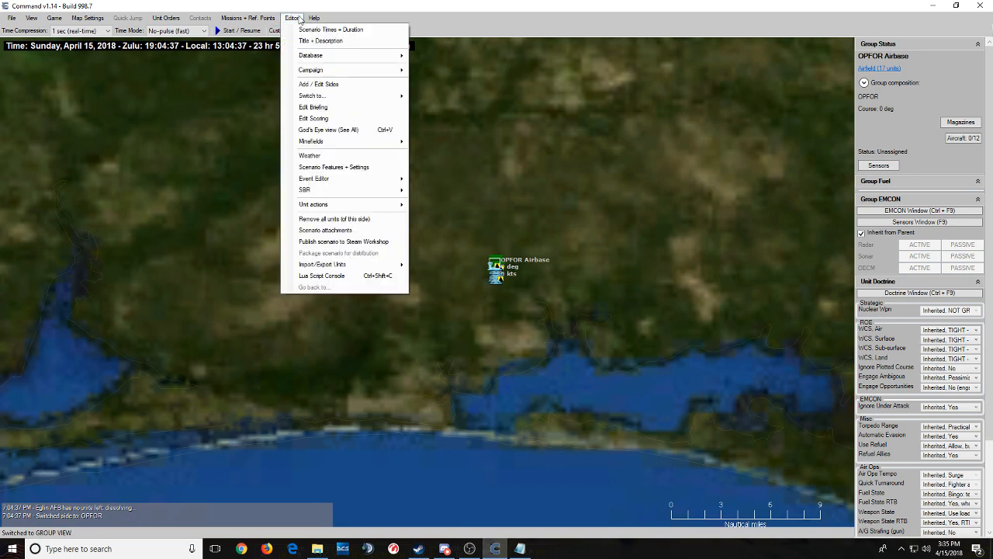
mouse_move(380, 270)
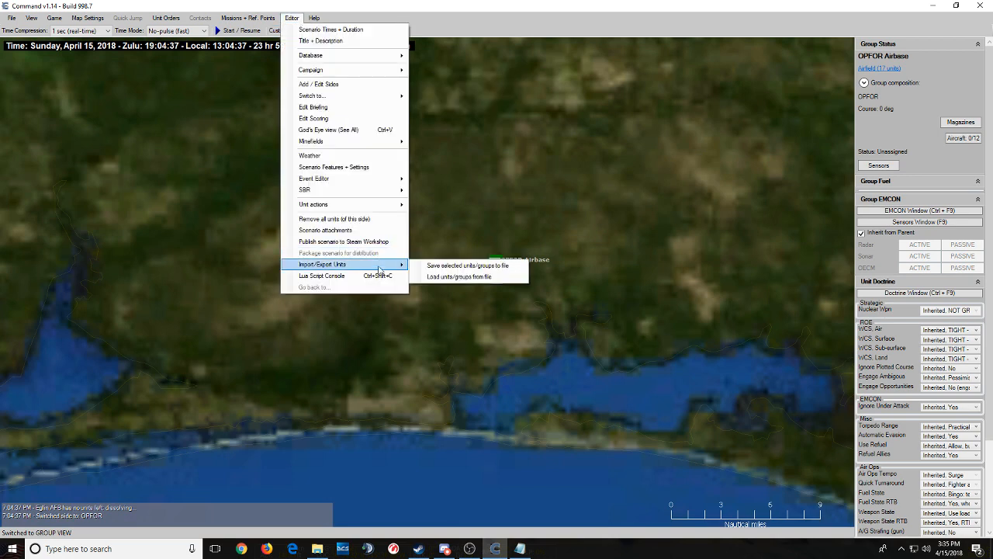
click(431, 278)
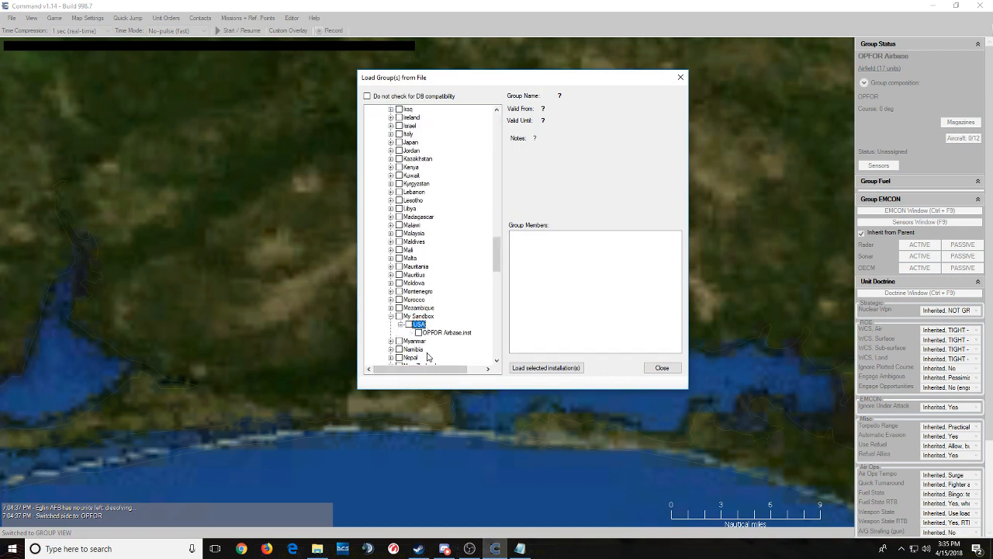
scroll(431, 342, down, 1)
click(450, 309)
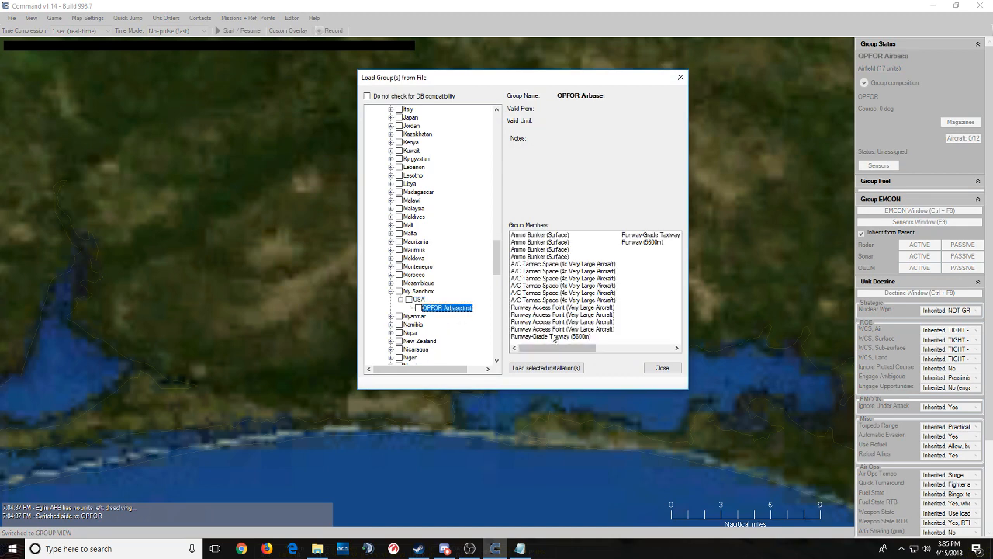
click(661, 375)
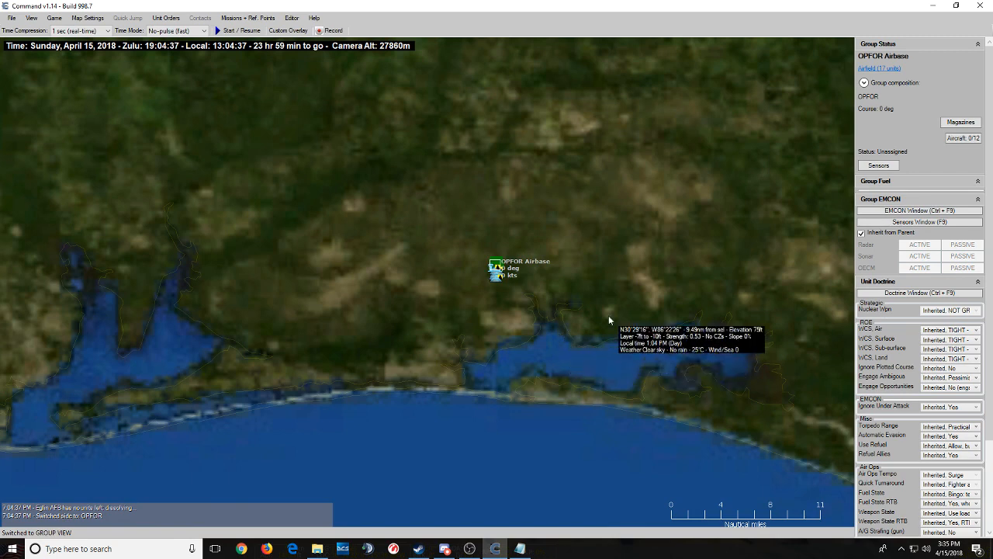
scroll(505, 371, down, 2)
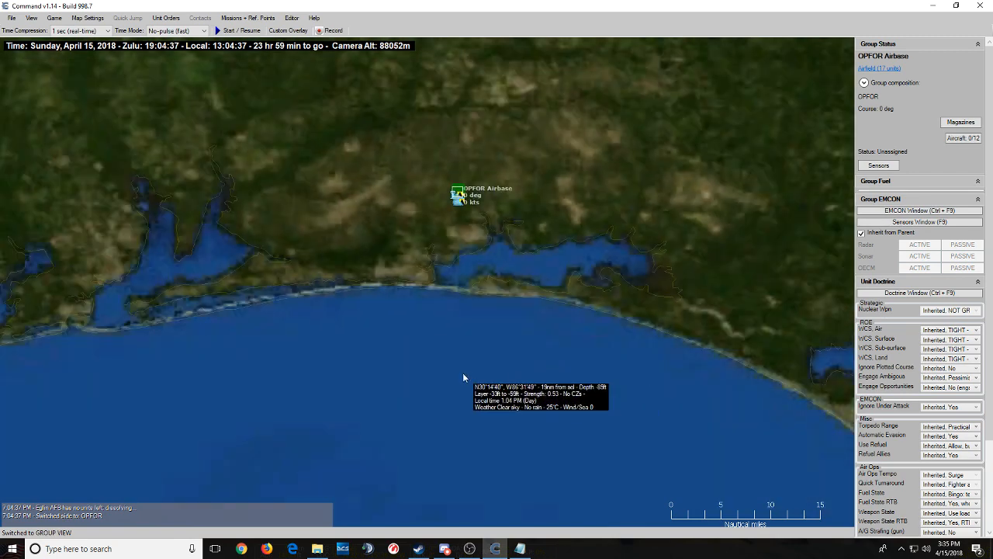
scroll(457, 365, down, 1)
right_click(444, 317)
click(454, 320)
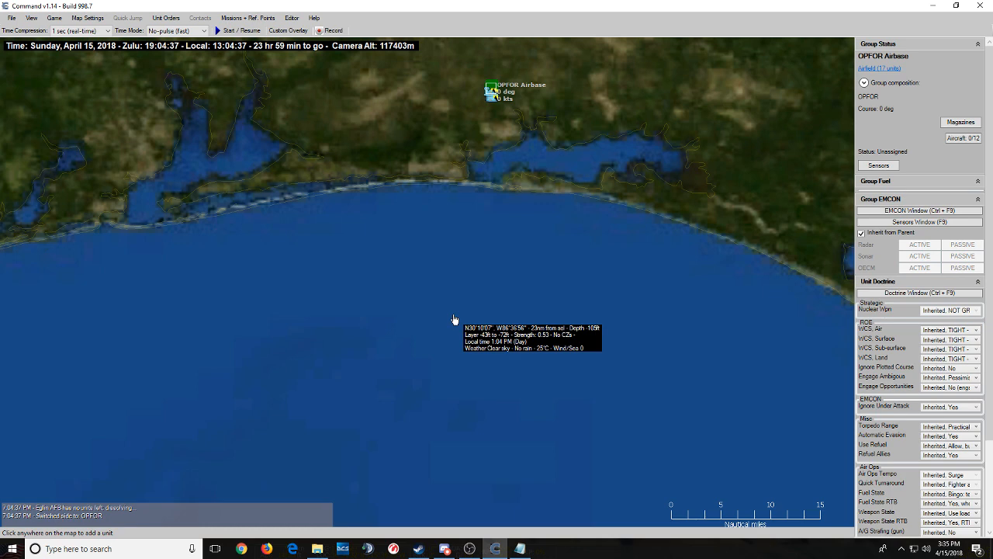
click(414, 390)
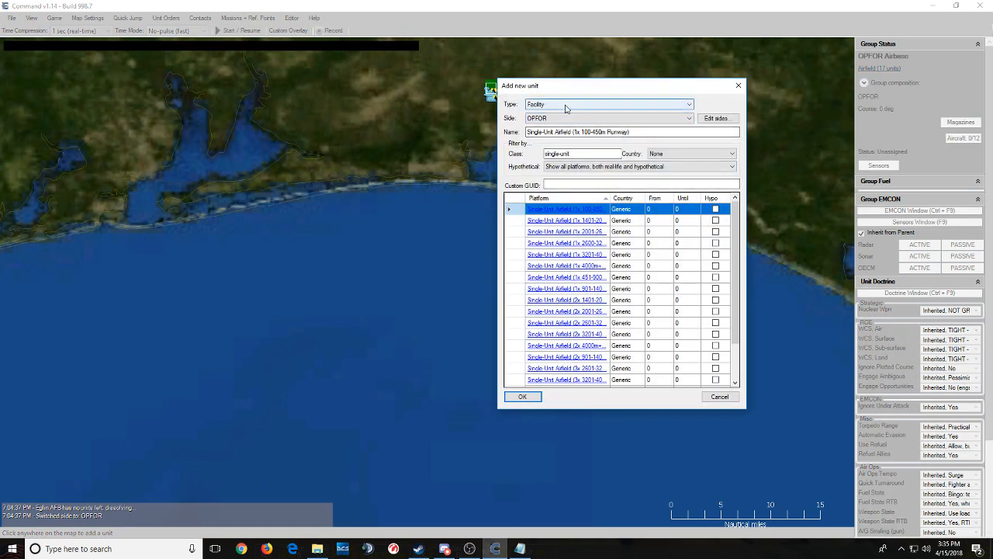
key(Return)
- Start adding an OPFOR unit at sea south-southwest of the OPFOR Airbase and set its type to Surface Ship
right_click(410, 361)
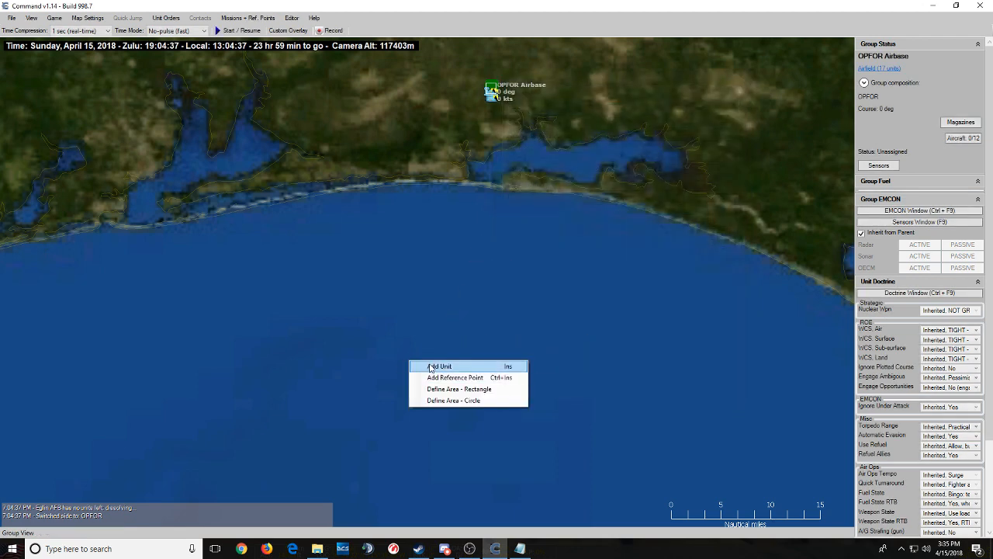
click(430, 367)
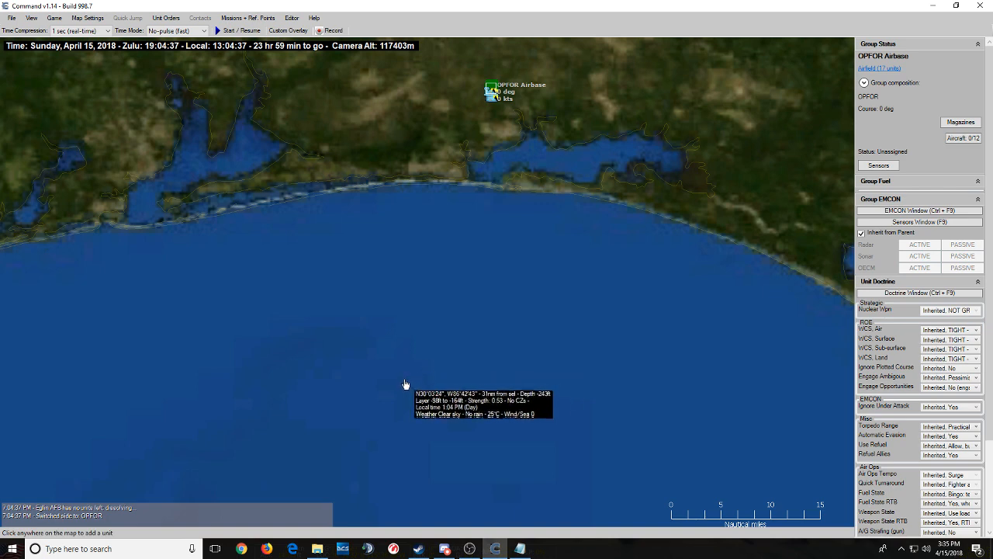
click(404, 380)
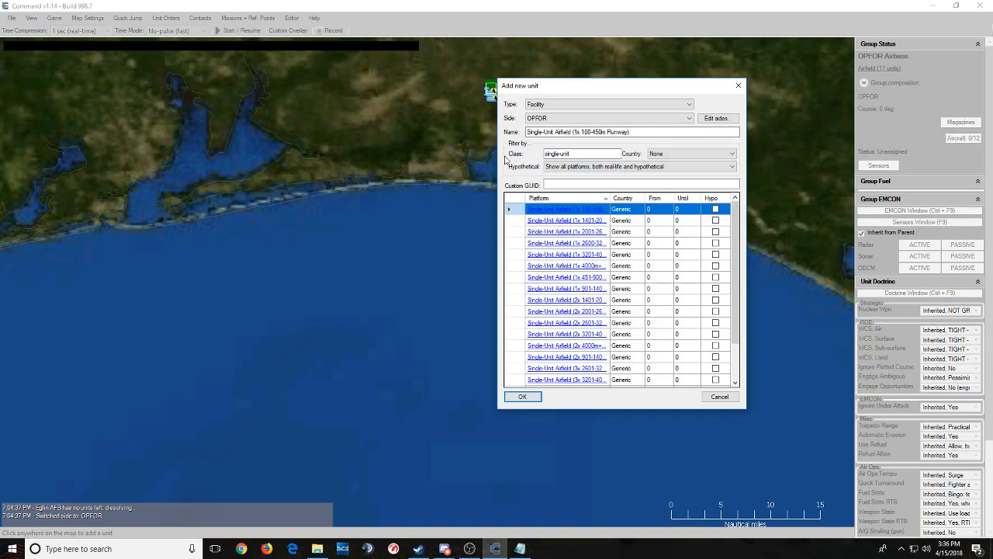
drag(576, 153, 525, 155)
text(iconderoga)
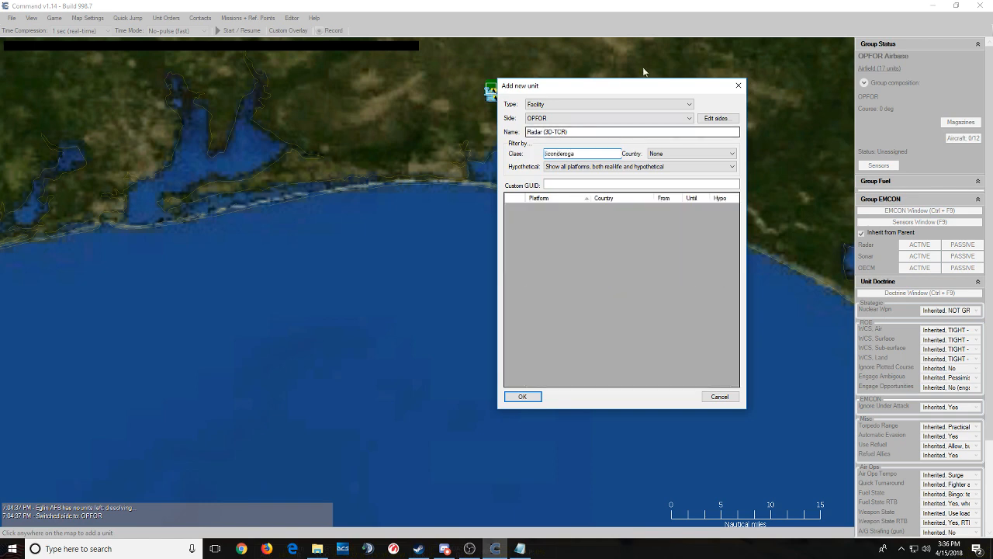
click(566, 103)
click(567, 103)
scroll(567, 103, up, 2)
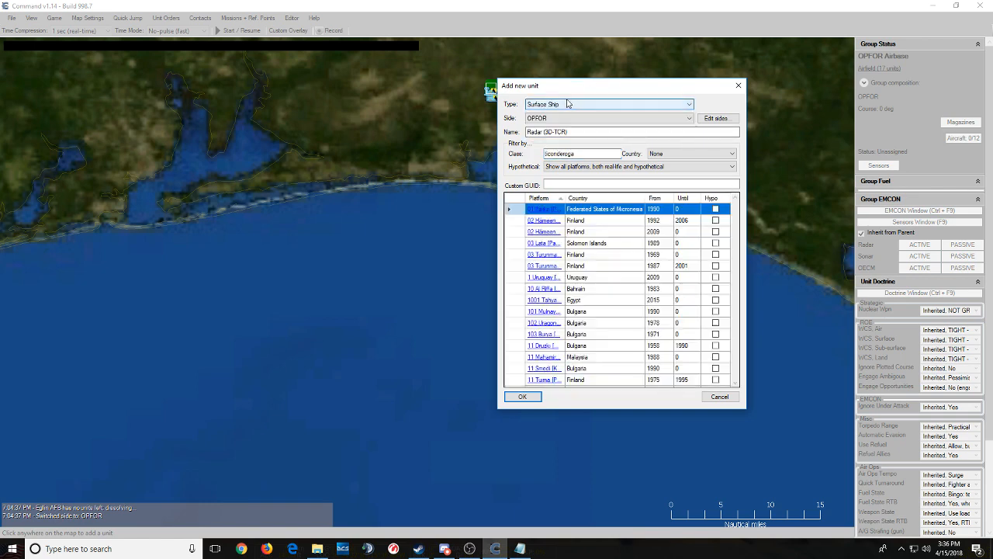
- Filter the ships by class ticonderog, sort them newest first, and add the 2018 CG 52 Bunker Hill [Ticonderoga Baseline 2, VLS]
click(581, 152)
text(ticondero)
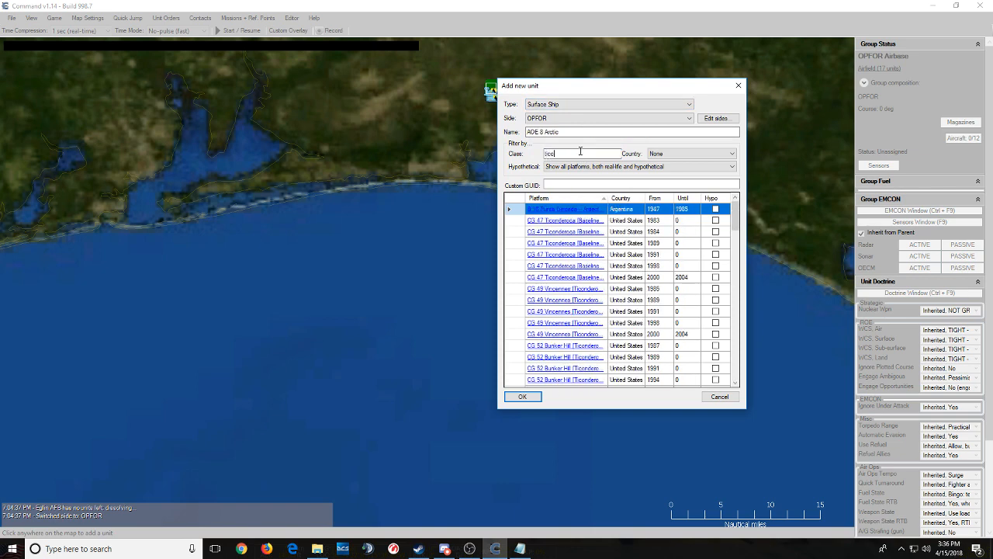
scroll(661, 205, down, 15)
click(664, 200)
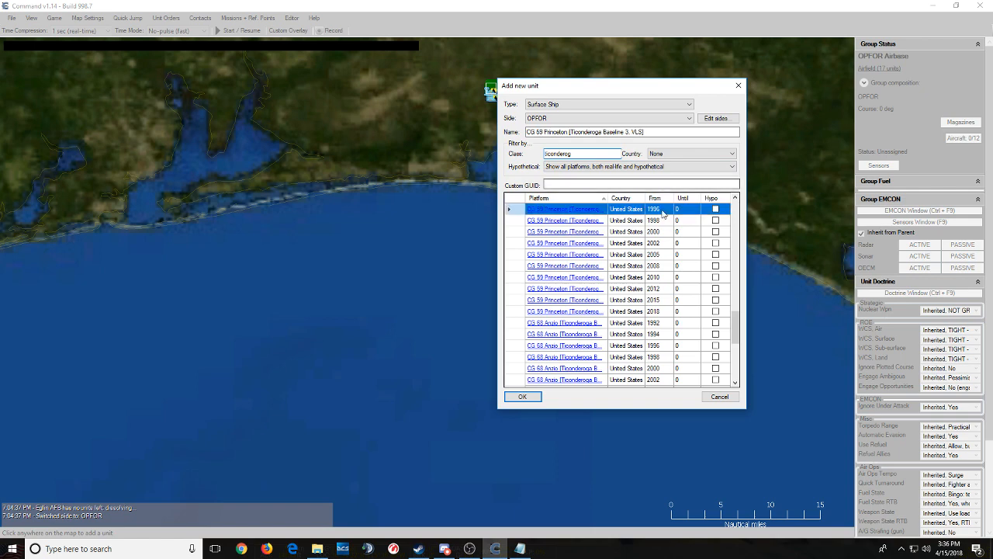
click(664, 200)
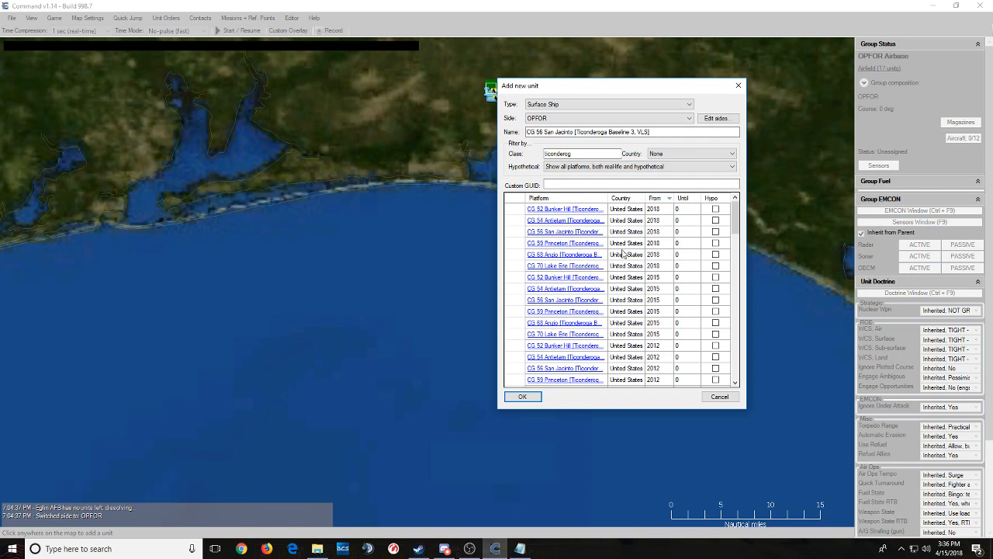
click(626, 210)
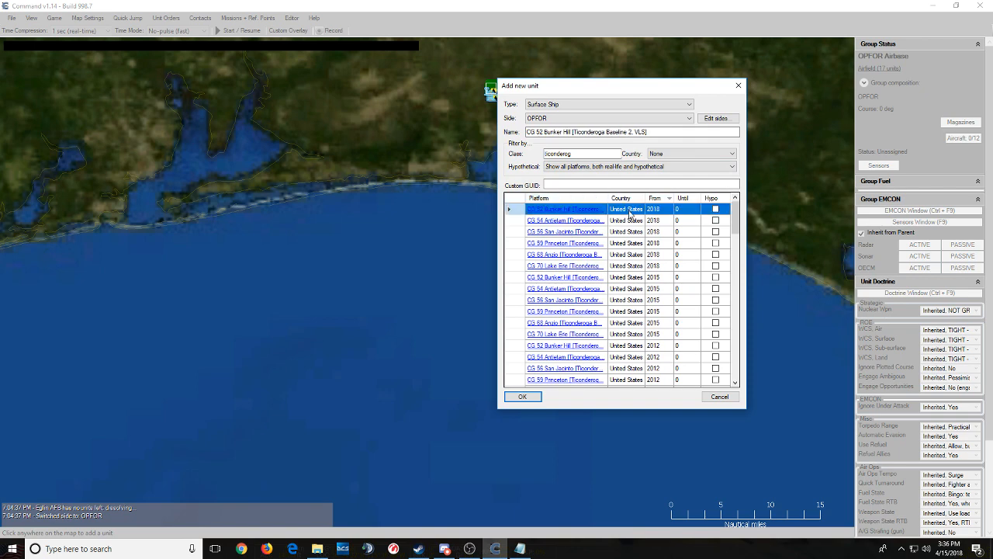
click(521, 398)
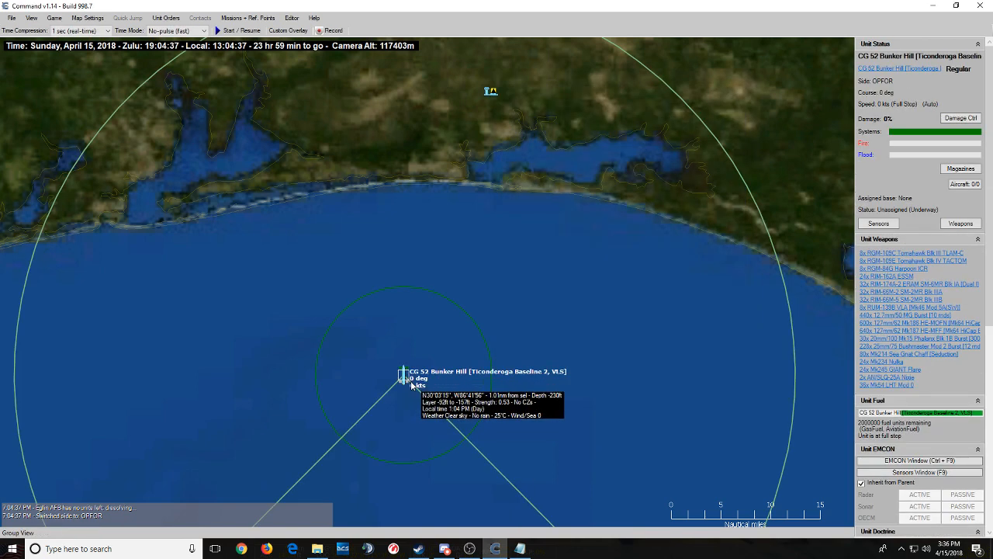
- Examine the weapon mounts and their individual weapon records on the CG 52 Bunker Hill
scroll(412, 385, down, 3)
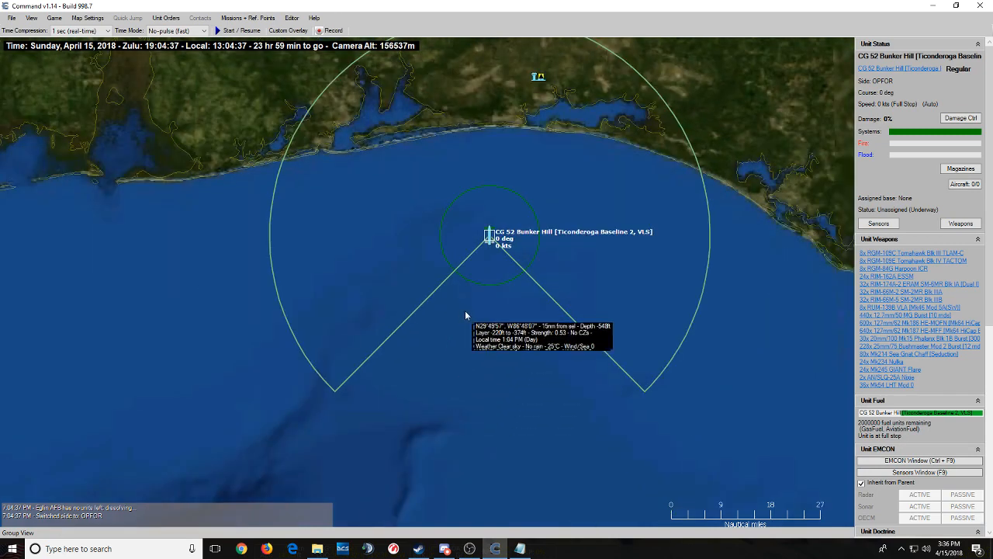
right_click(489, 236)
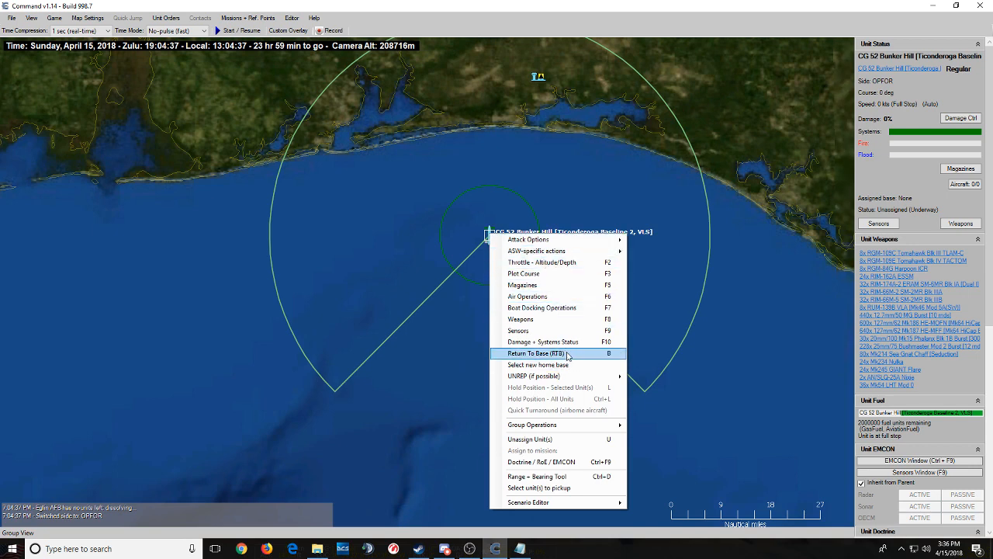
click(548, 320)
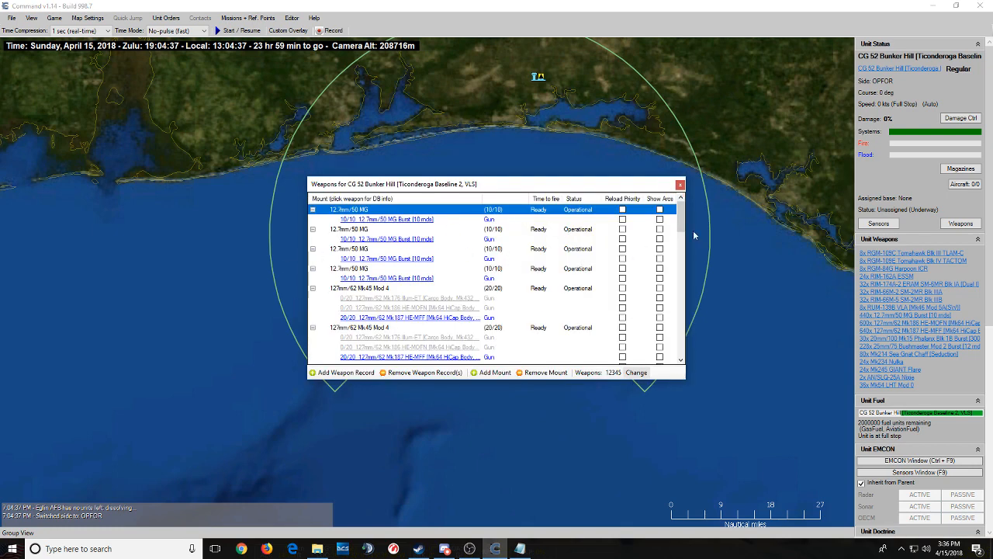
drag(681, 214, 678, 242)
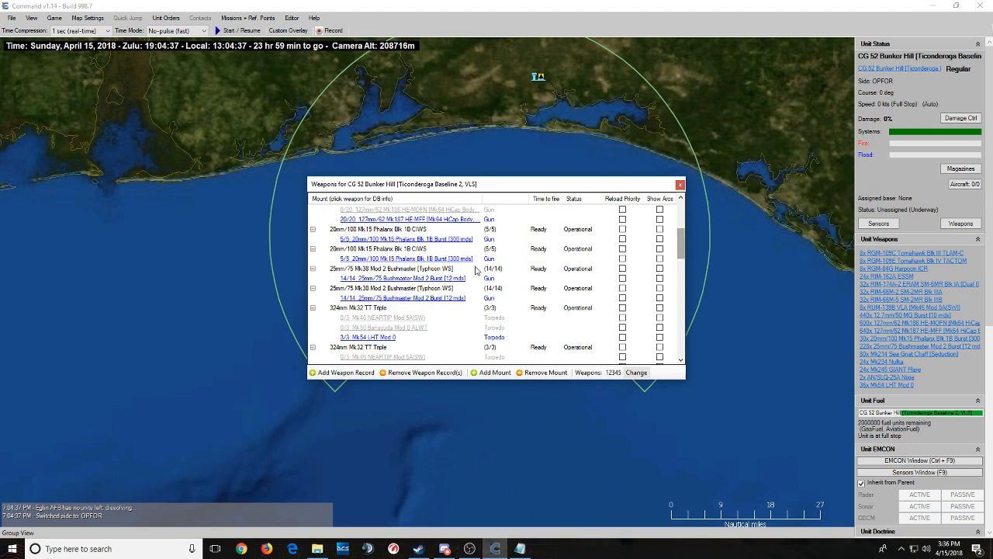
scroll(493, 274, up, 5)
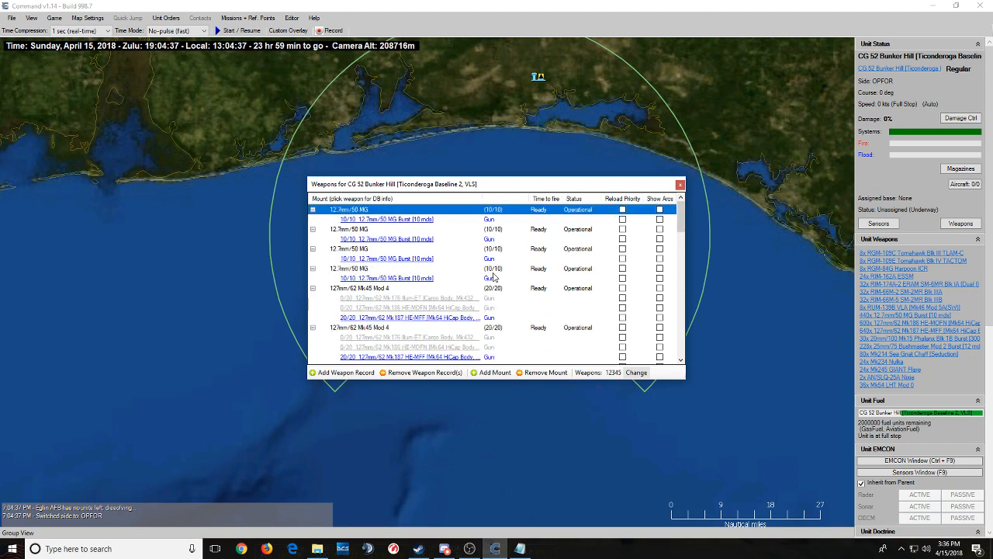
click(443, 220)
click(399, 211)
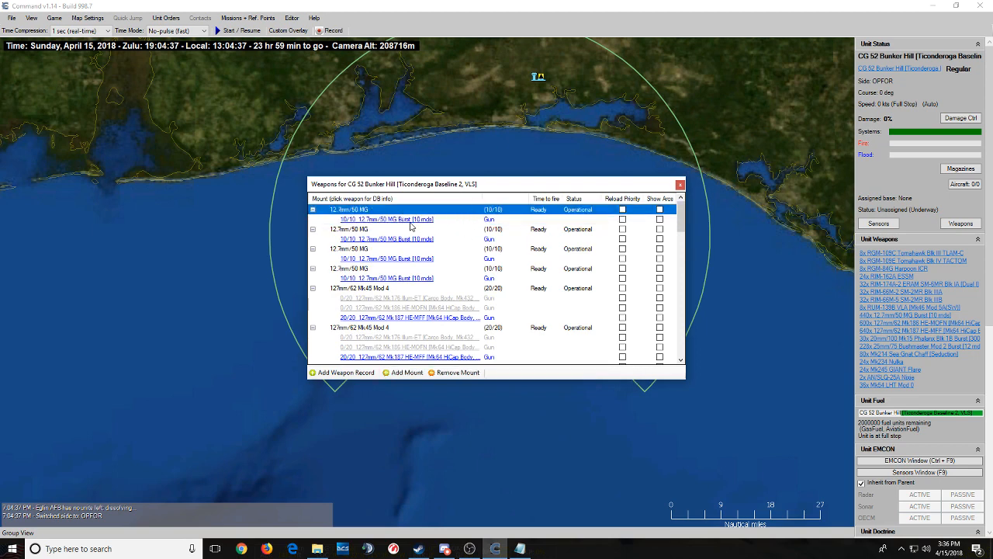
click(464, 278)
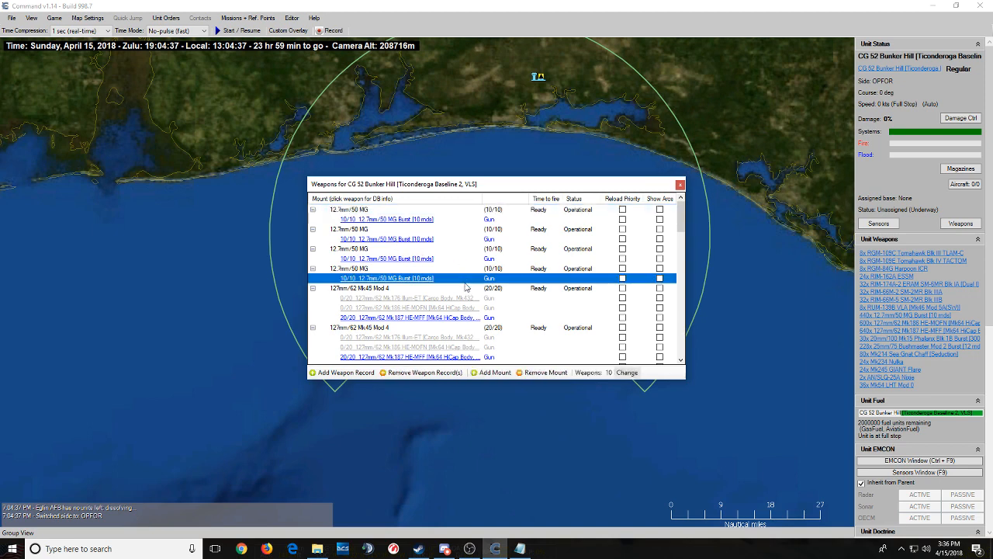
scroll(464, 307, down, 1)
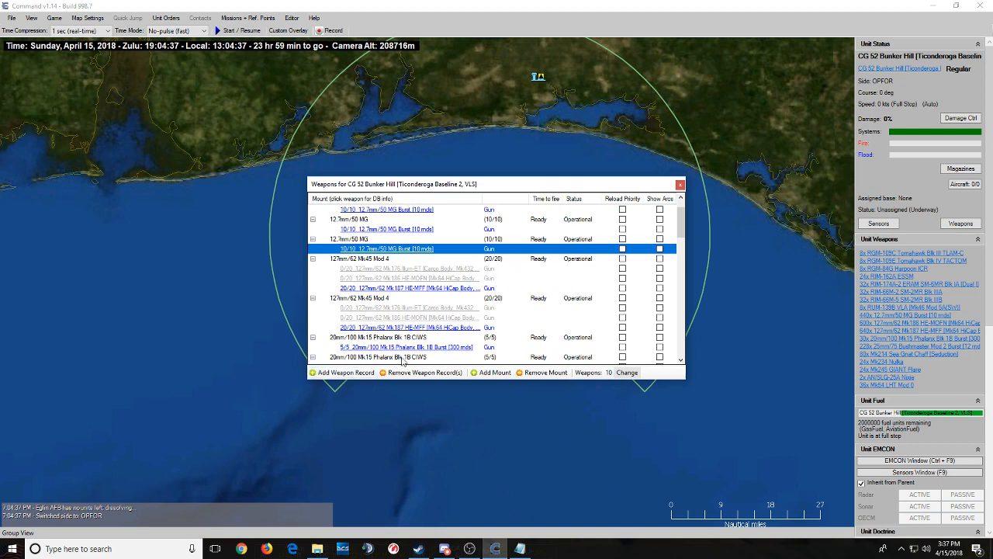
click(398, 239)
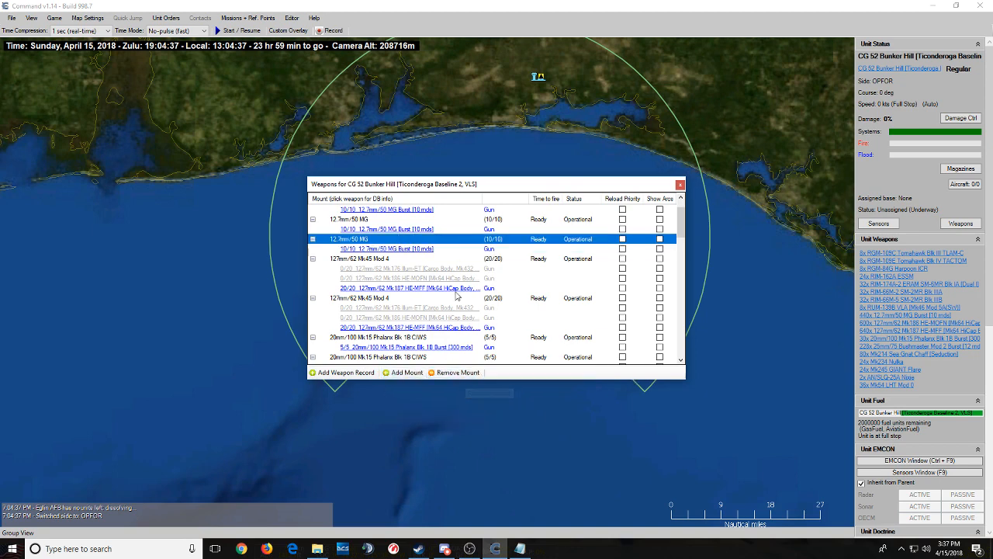
scroll(457, 294, up, 1)
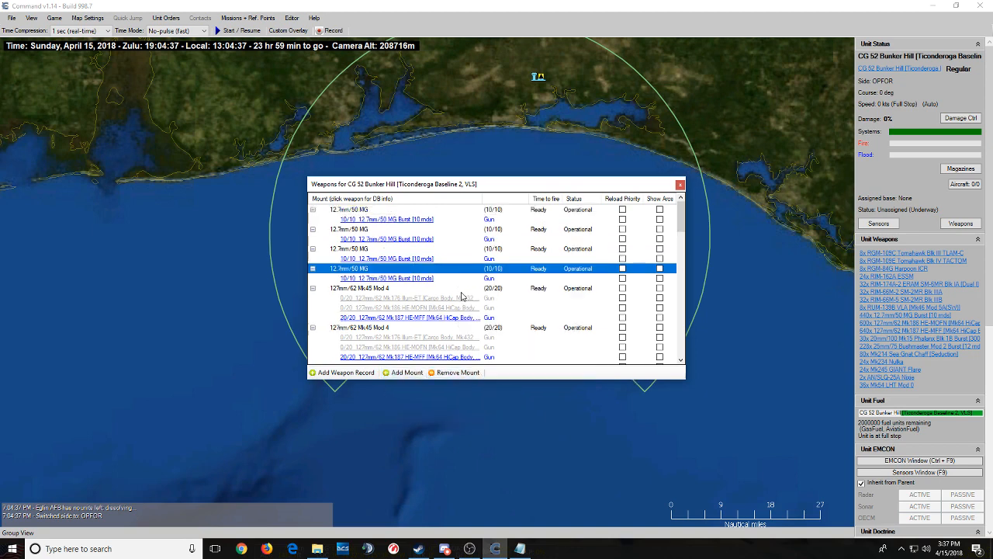
- Filter the weapon mounts available for the ship by 25mm and select the 25mm/75 Mk38 Mod 1 Bushmaster (1988)
click(408, 372)
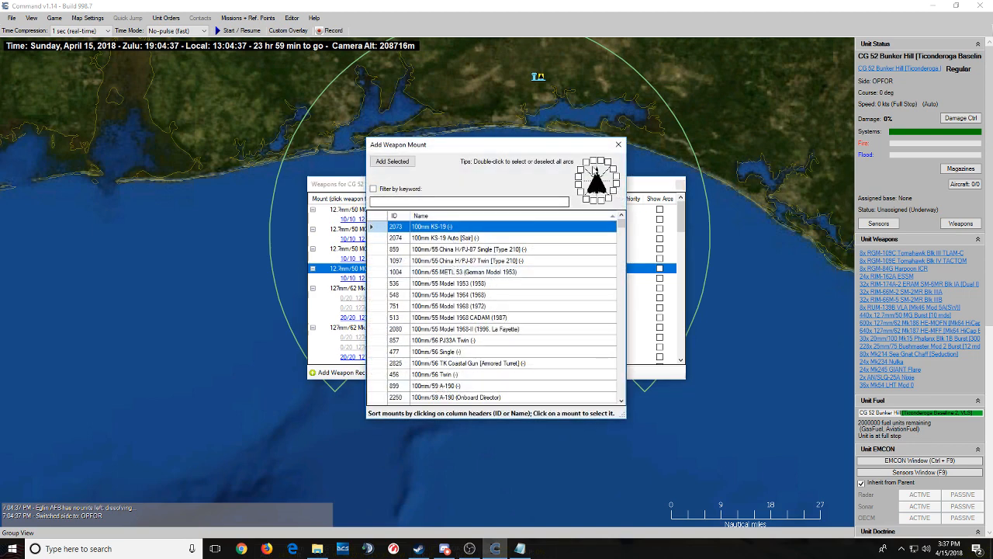
click(618, 144)
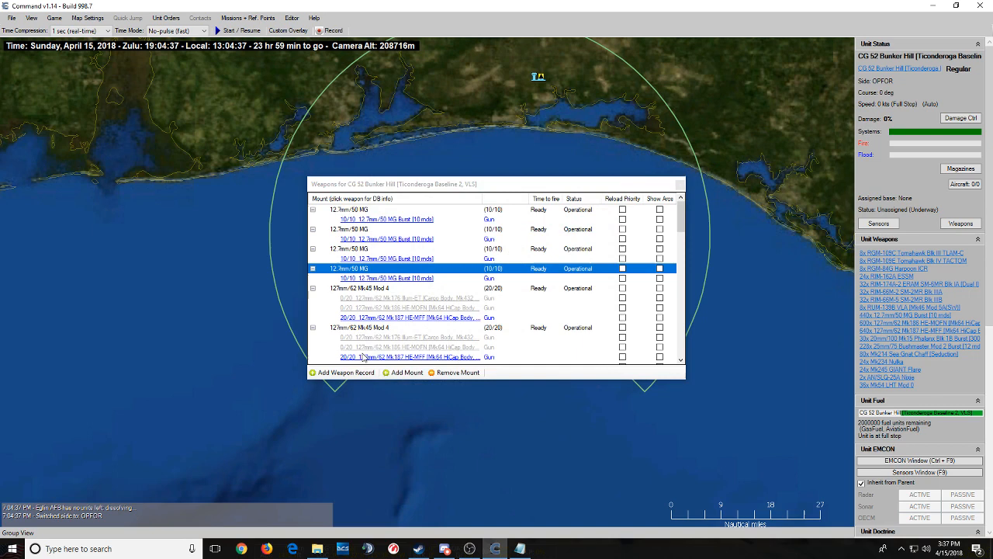
click(406, 372)
click(411, 201)
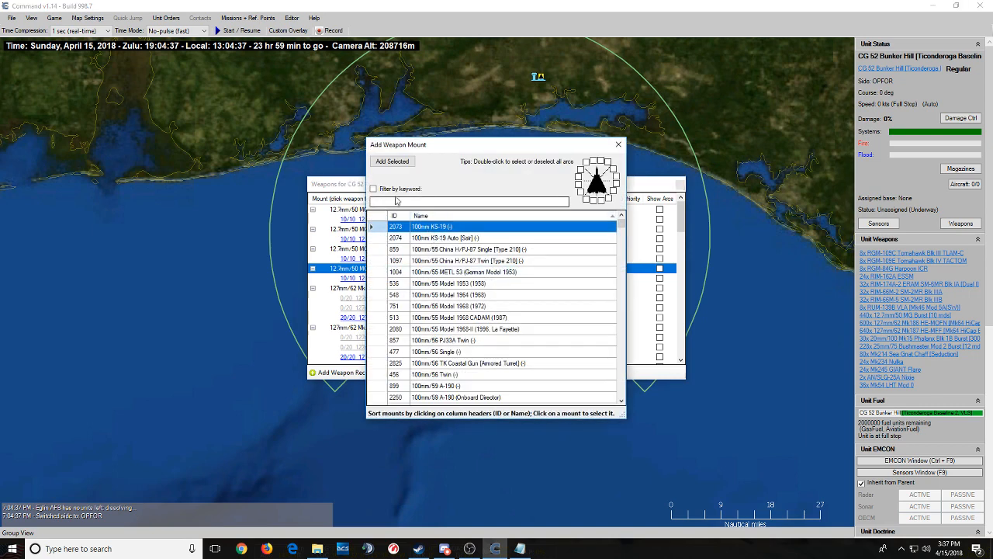
text(25mm)
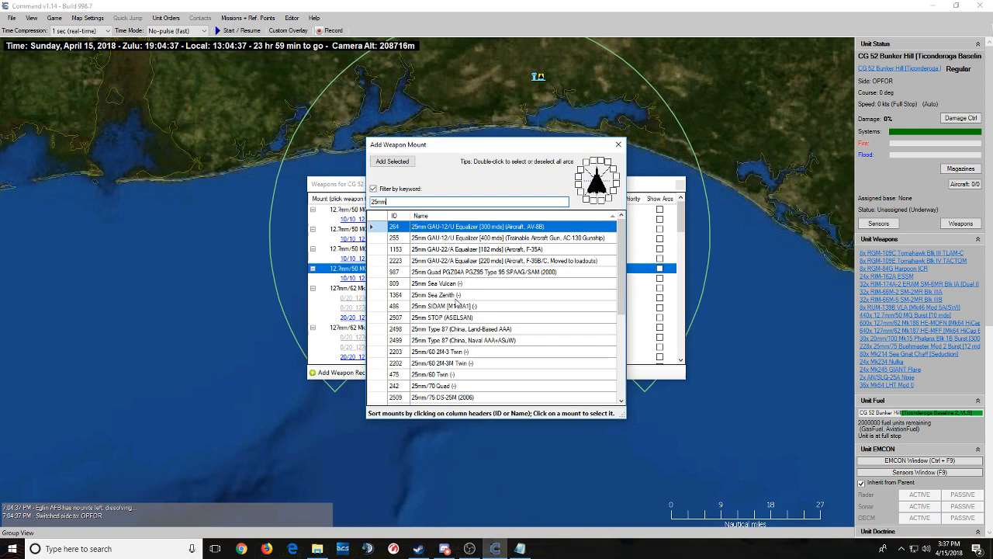
scroll(456, 303, down, 5)
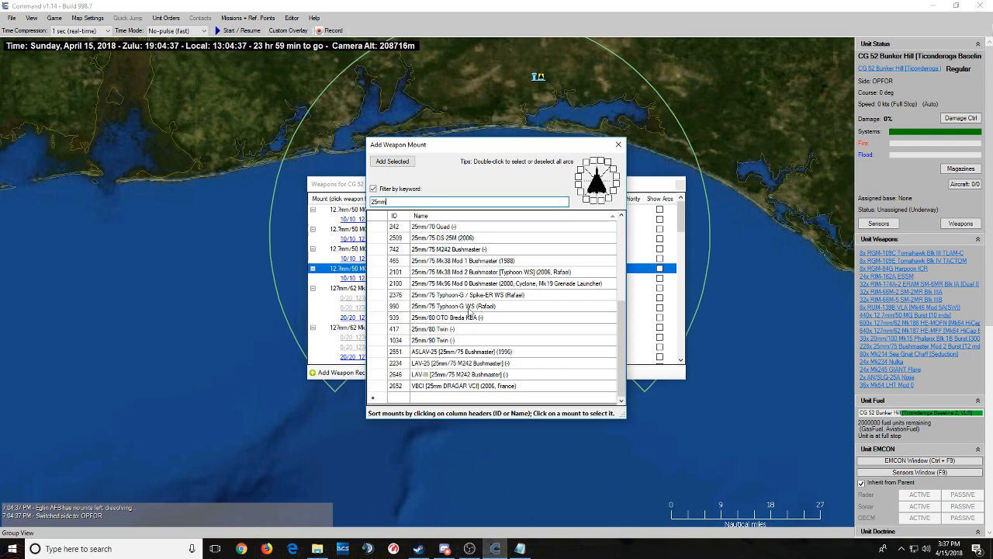
scroll(469, 311, up, 3)
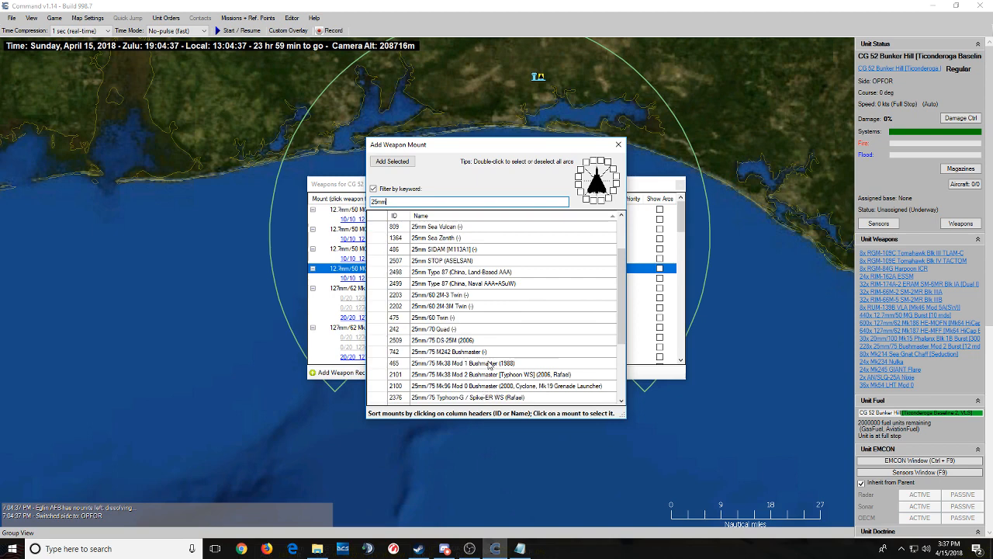
click(489, 363)
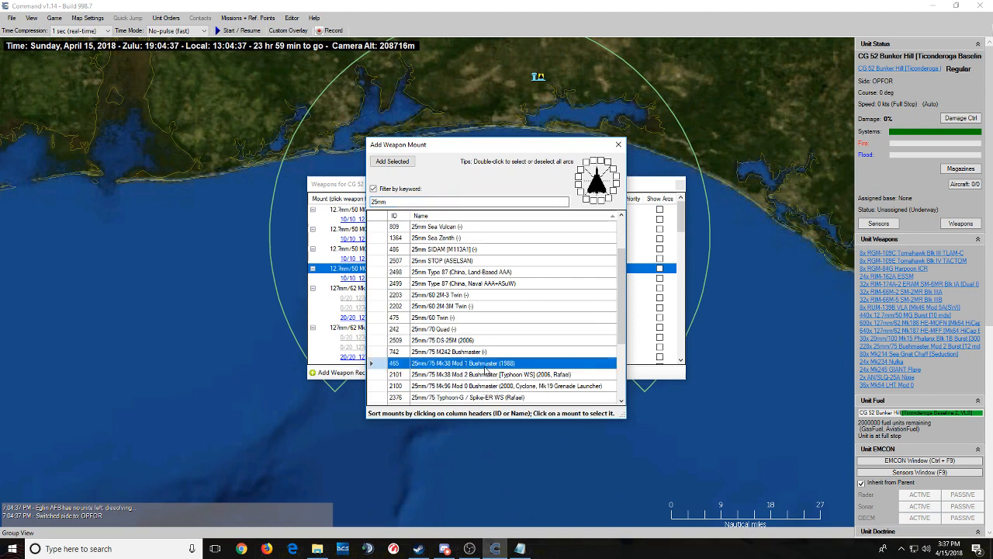
scroll(486, 371, down, 1)
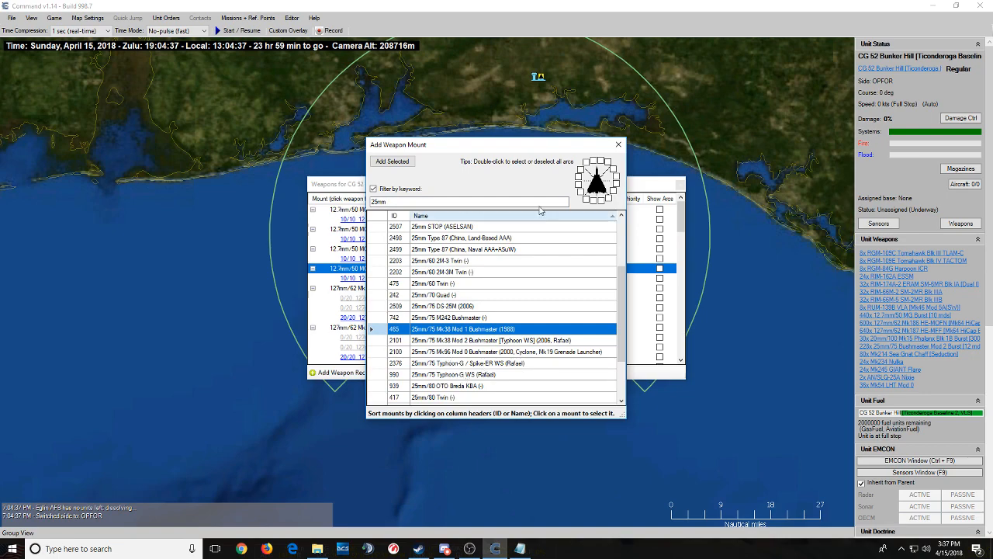
- Enable the starboard-side firing arcs, add the selected Bushmaster mount to the ship, and check it in the ship's weapons list
drag(532, 146, 622, 102)
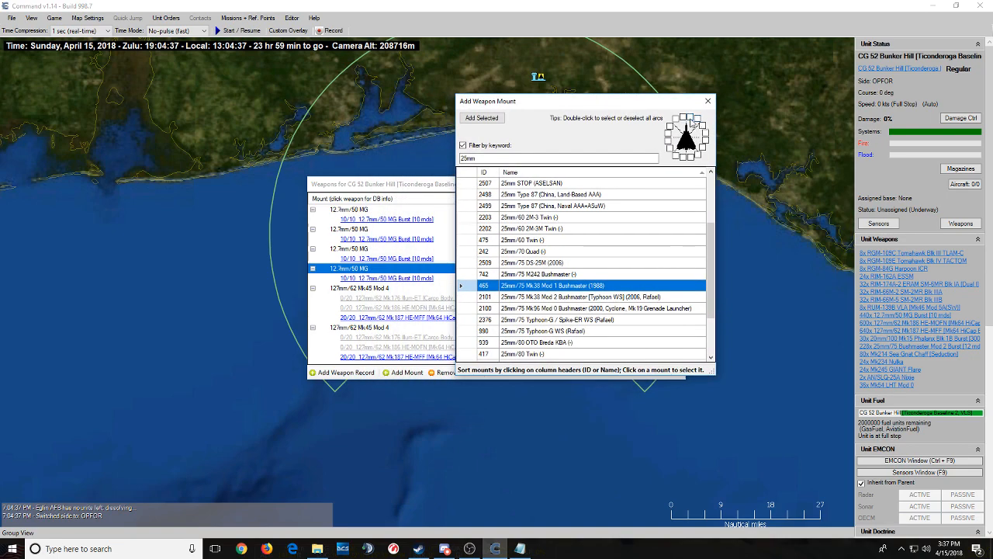
click(703, 126)
click(706, 133)
click(706, 141)
click(695, 119)
drag(560, 101, 598, 93)
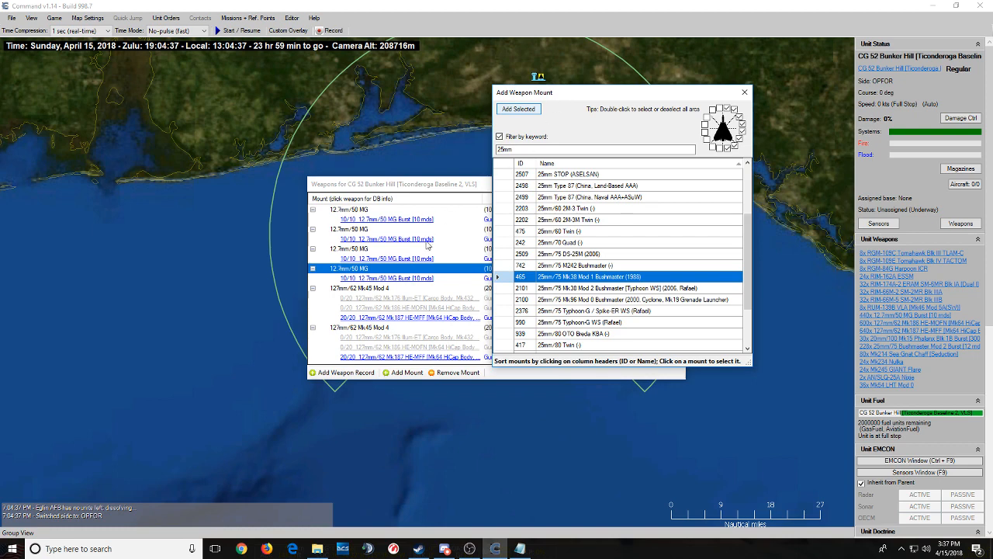
scroll(426, 245, down, 5)
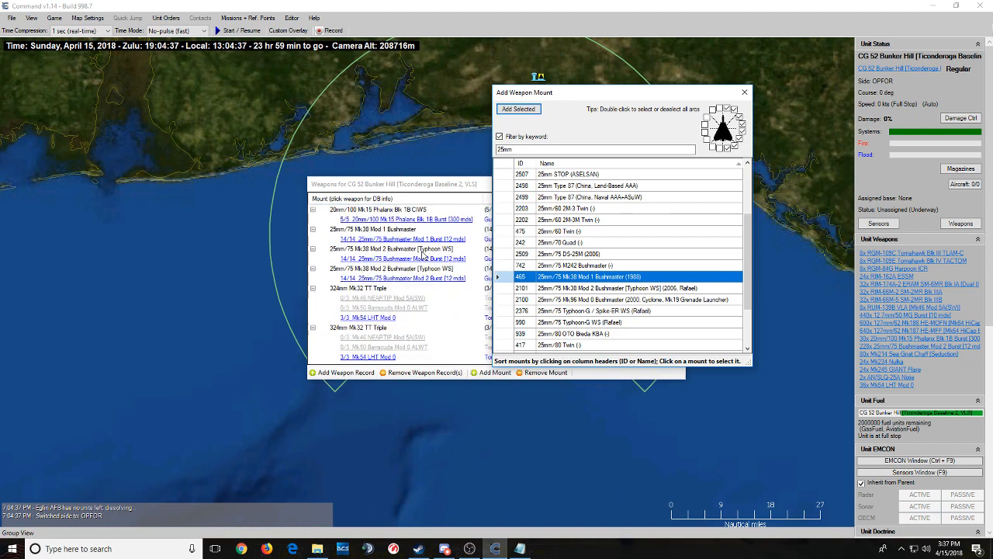
scroll(423, 253, down, 10)
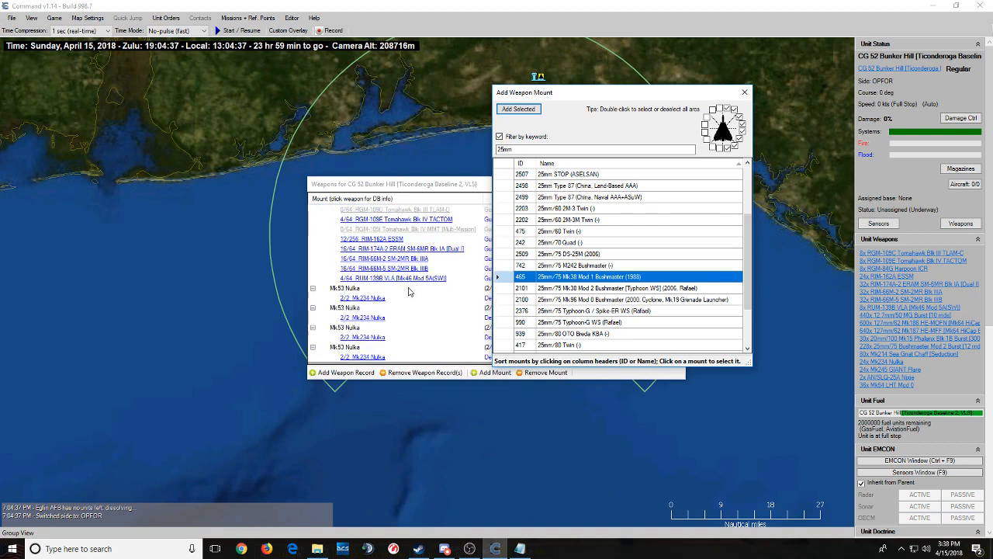
scroll(409, 291, down, 5)
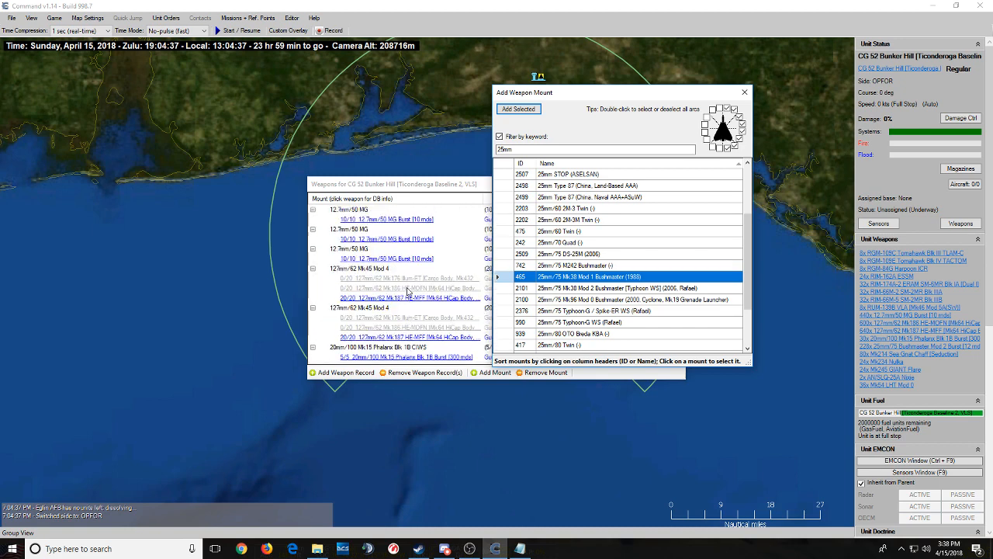
- Enable the port-side firing arcs and add another 25mm/75 Mk38 Mod 1 Bushmaster (1988) mount to the ship
scroll(403, 303, down, 3)
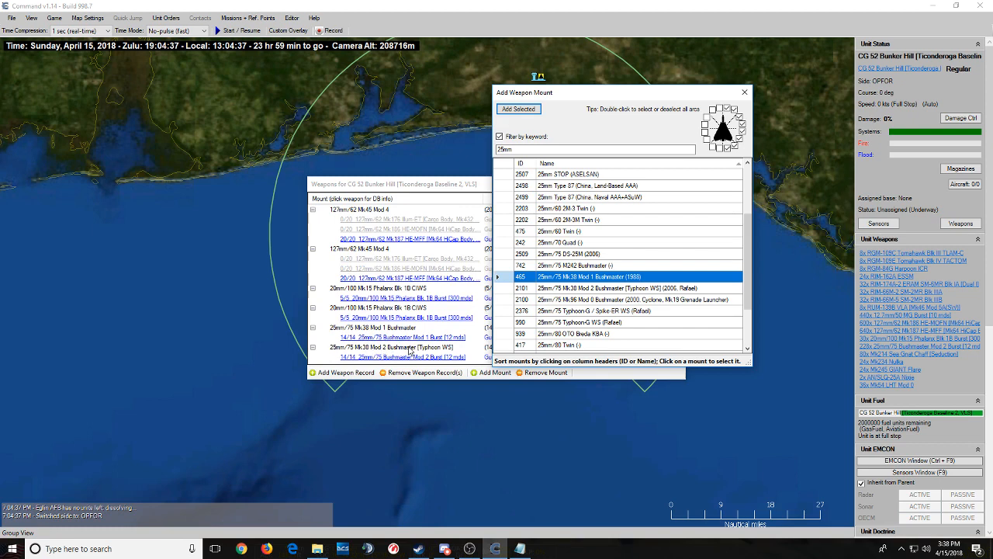
drag(587, 93, 691, 90)
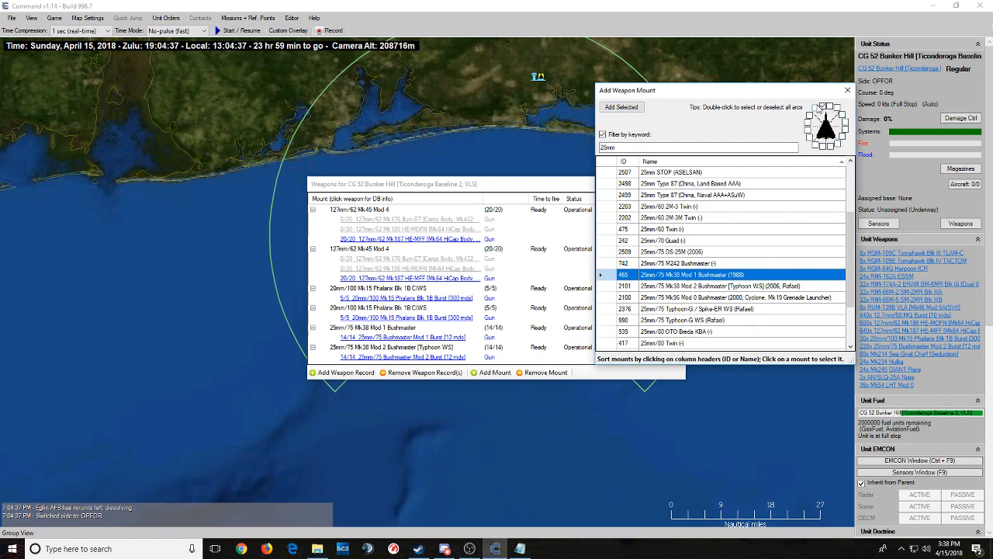
click(816, 109)
click(809, 116)
click(808, 123)
click(807, 130)
click(810, 139)
click(812, 139)
click(813, 139)
click(816, 145)
click(623, 108)
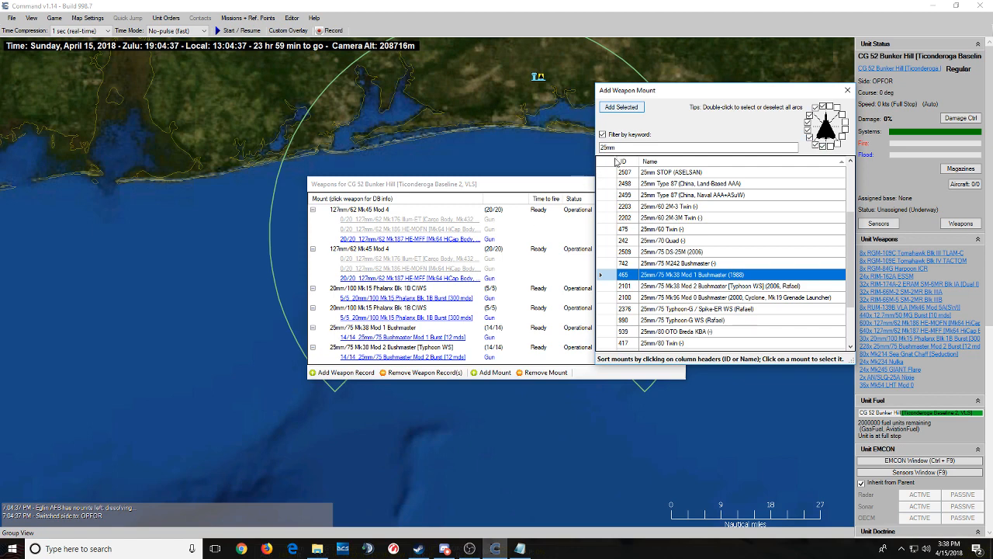
- Check the 25mm/75 Mk38 Mod 1 Bushmaster mounts in the ship's weapons list and close the mount selection window
scroll(489, 277, down, 1)
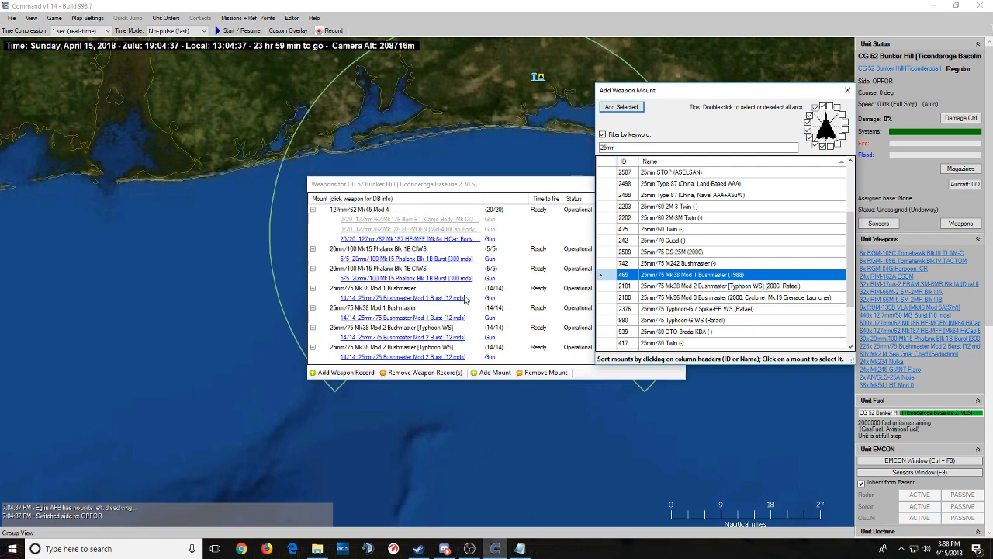
click(401, 308)
click(400, 290)
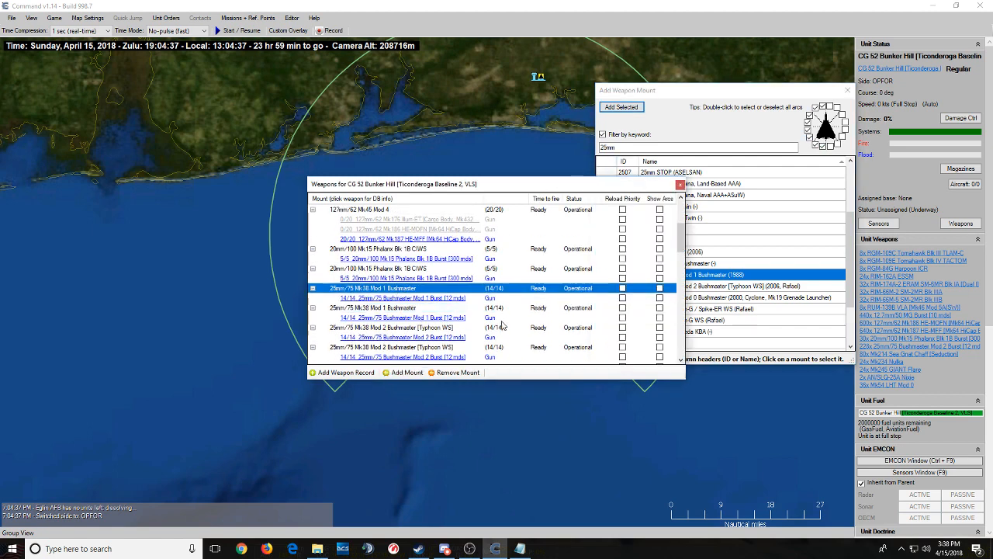
click(726, 214)
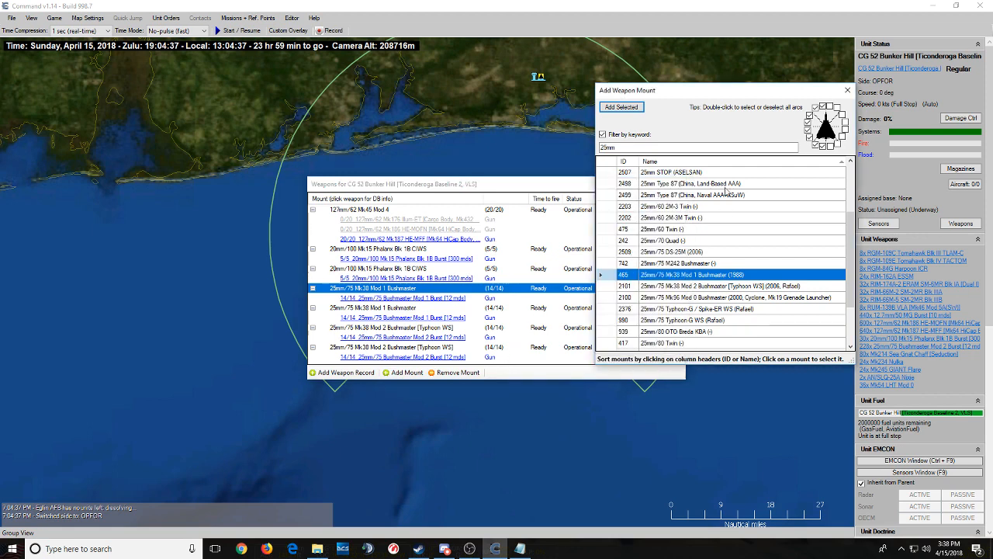
click(847, 90)
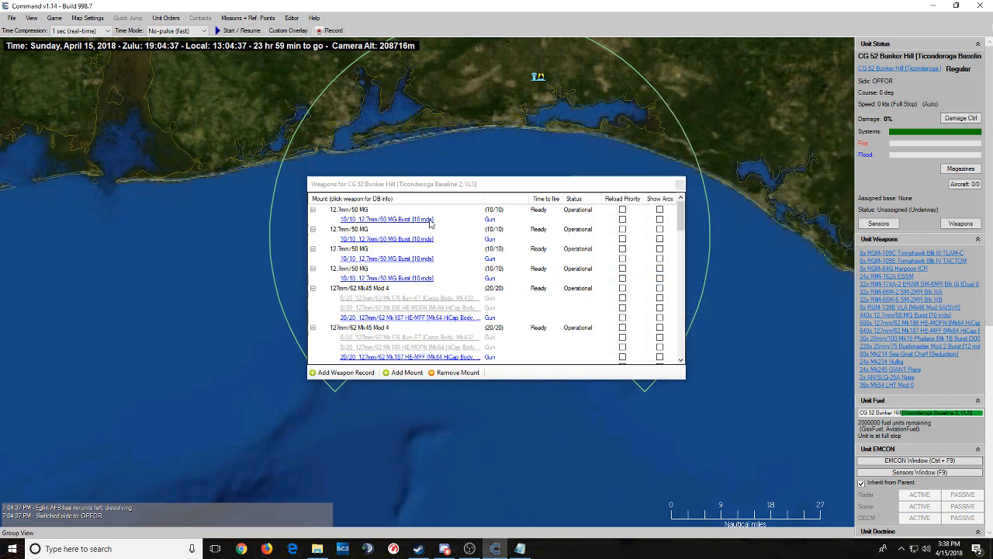
- Examine the CG 52 Bunker Hill's mounts and weapon records, from the 12.7mm/50 MGs through the decoy launchers to the Mk41 VLS
click(429, 220)
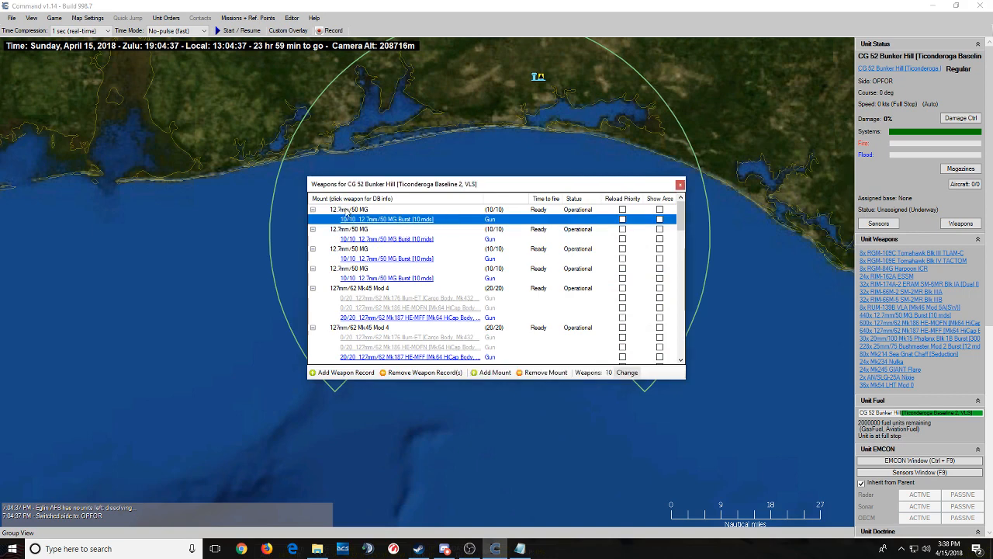
click(346, 211)
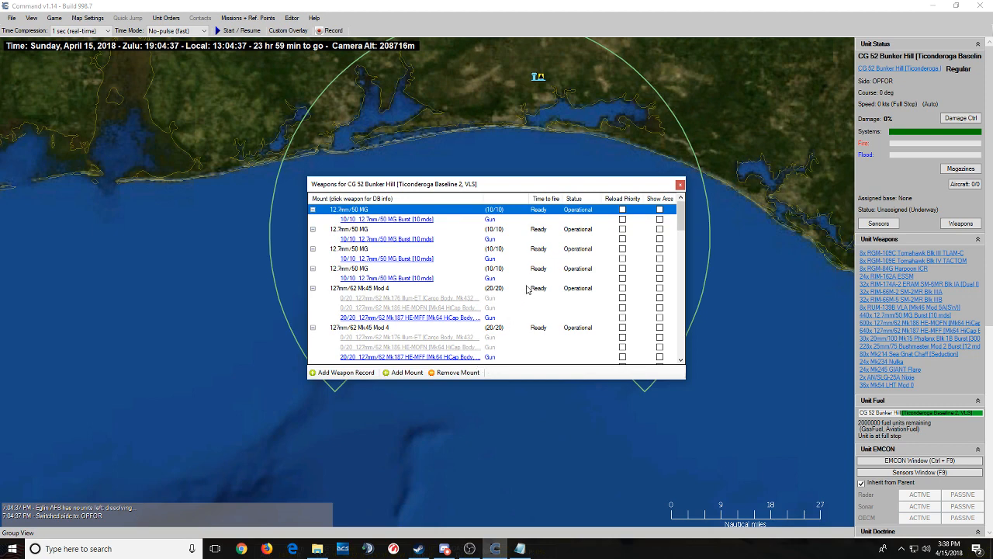
click(659, 210)
scroll(481, 283, down, 9)
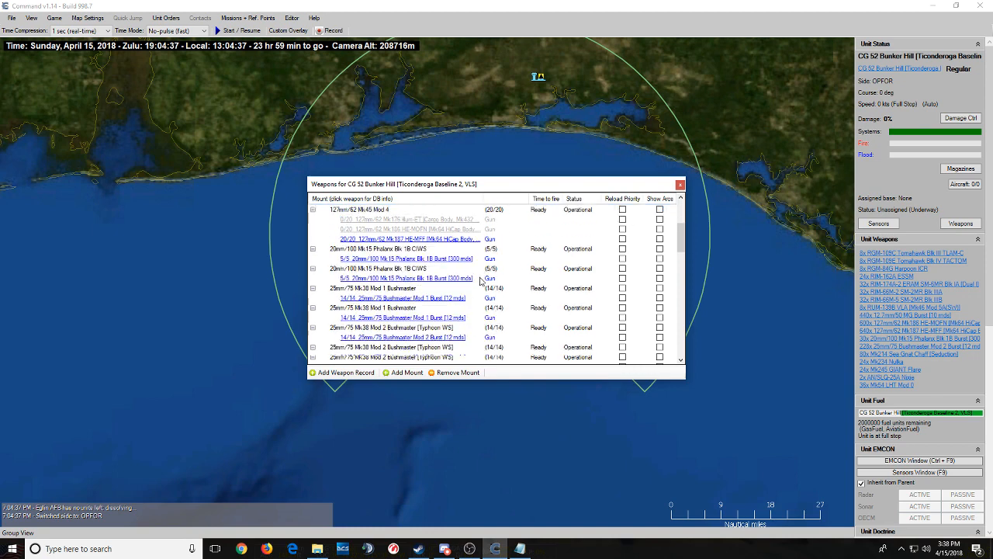
scroll(481, 291, down, 3)
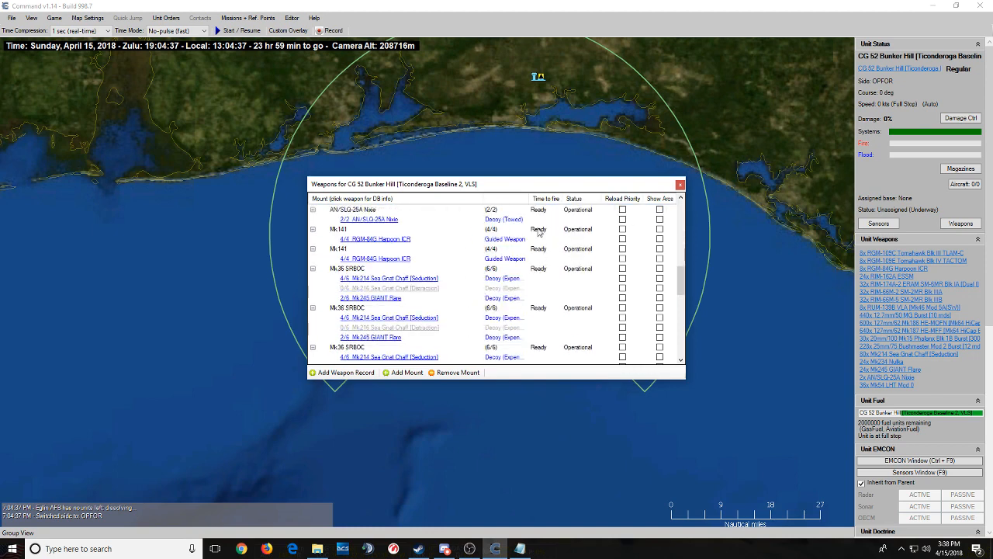
scroll(504, 295, down, 3)
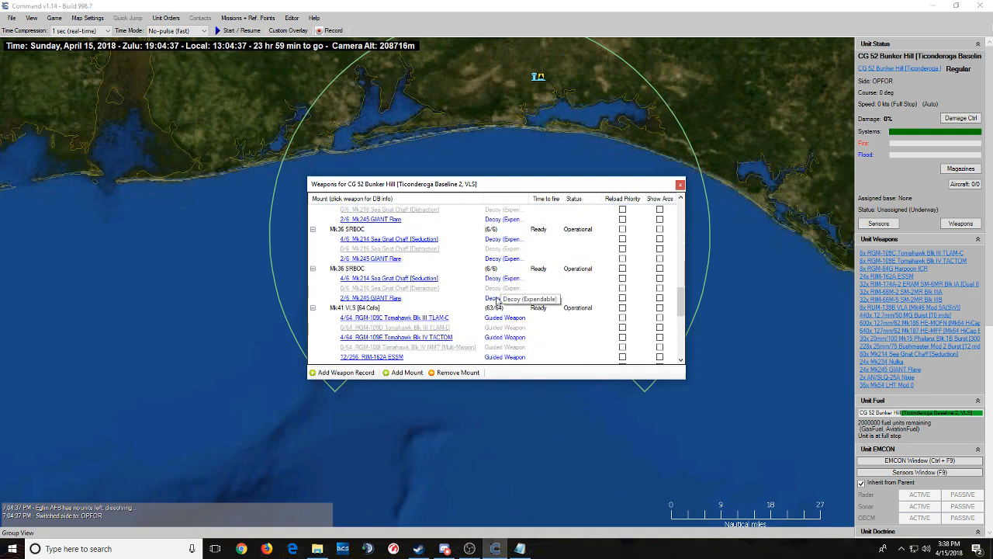
scroll(470, 324, up, 10)
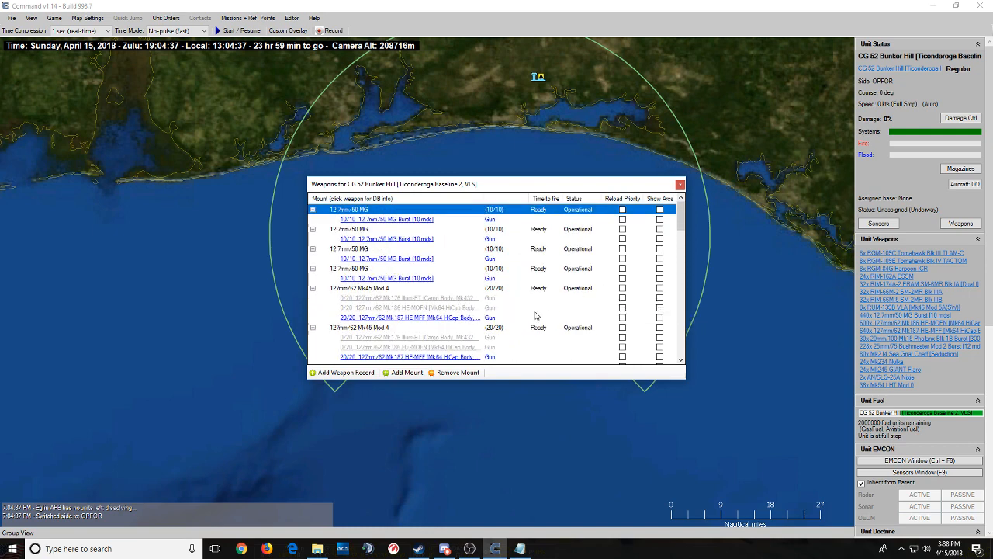
scroll(518, 325, down, 5)
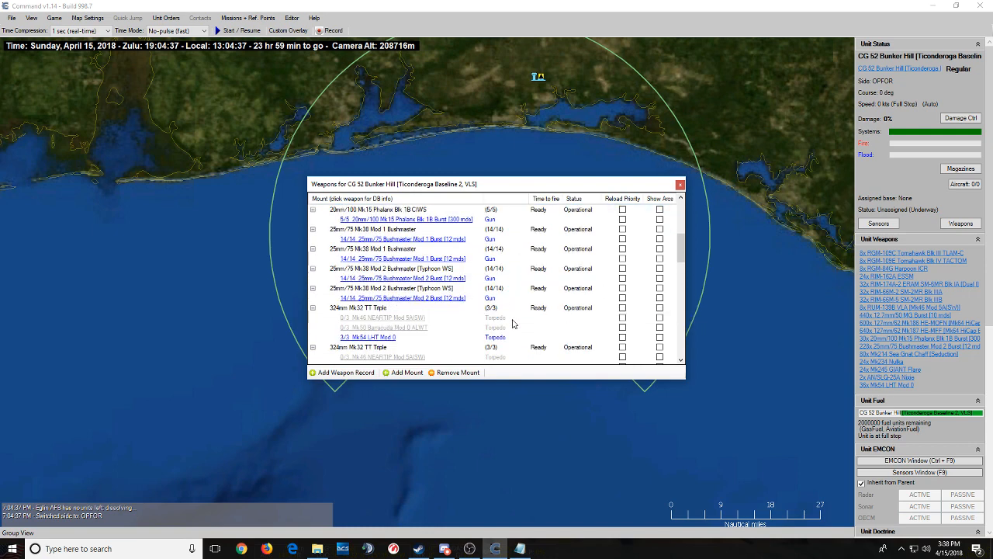
click(476, 301)
scroll(489, 299, down, 5)
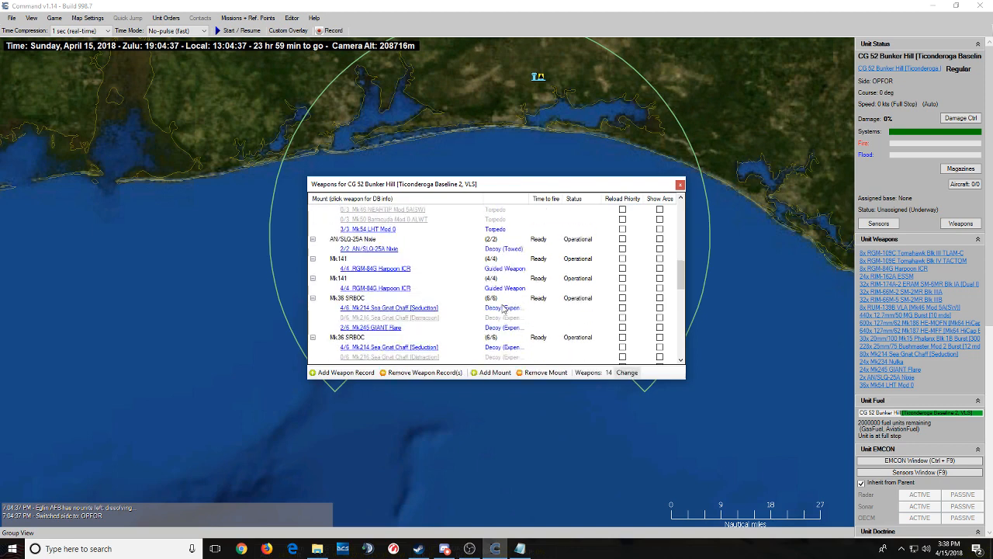
scroll(481, 291, down, 3)
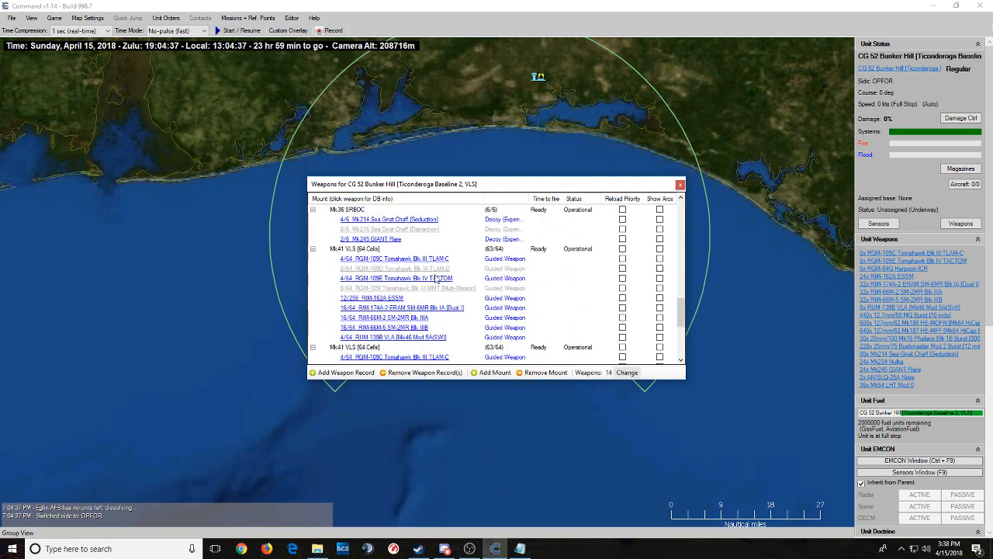
- Set the RGM-109C Tomahawk Blk III TLAM-C and RGM-109E Tomahawk Blk IV TACTOM quantities in the first Mk41 VLS to 0
click(439, 249)
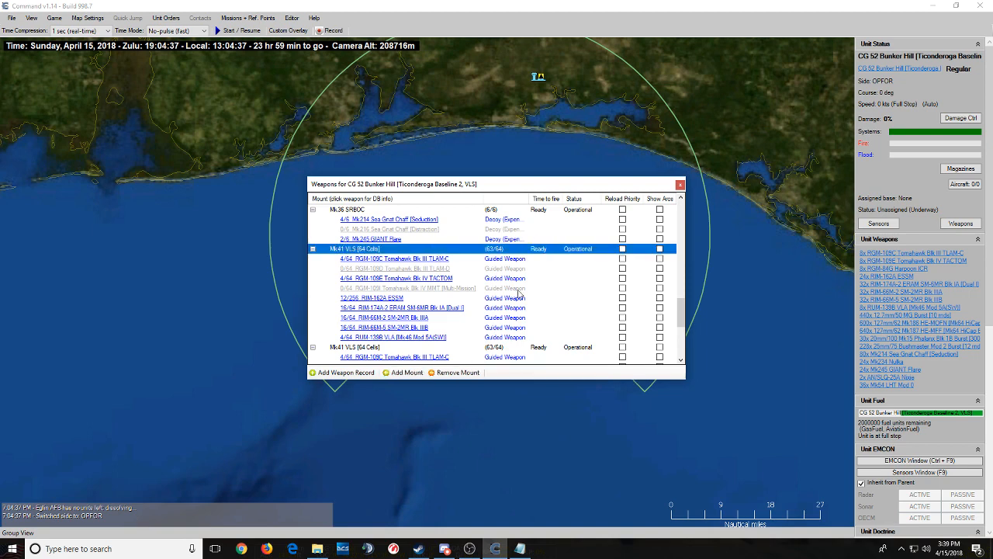
scroll(482, 287, down, 1)
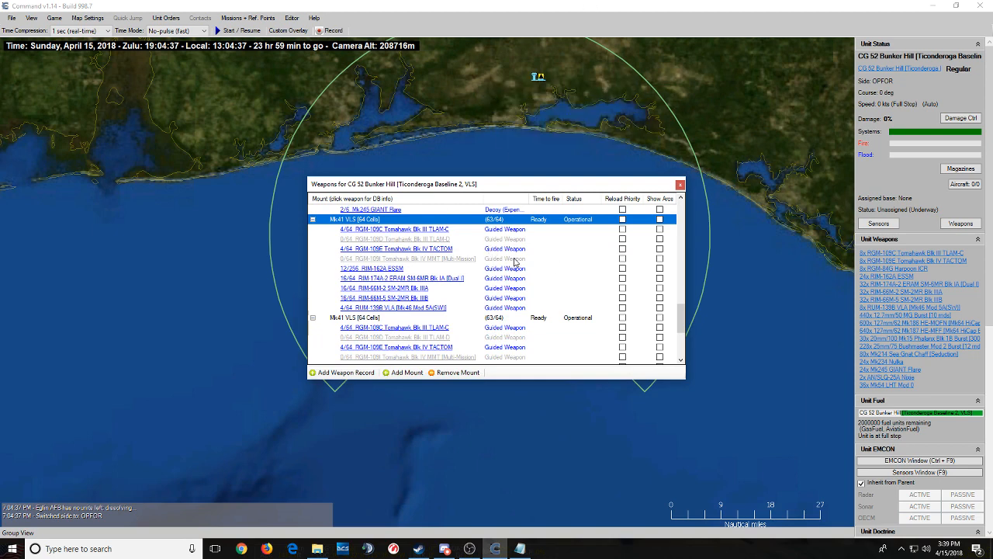
click(470, 230)
click(615, 372)
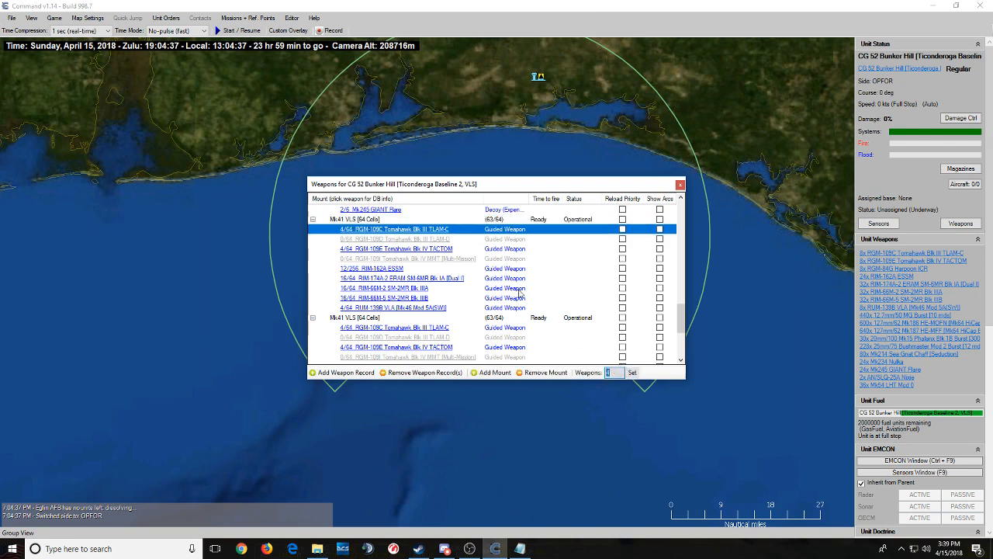
click(629, 373)
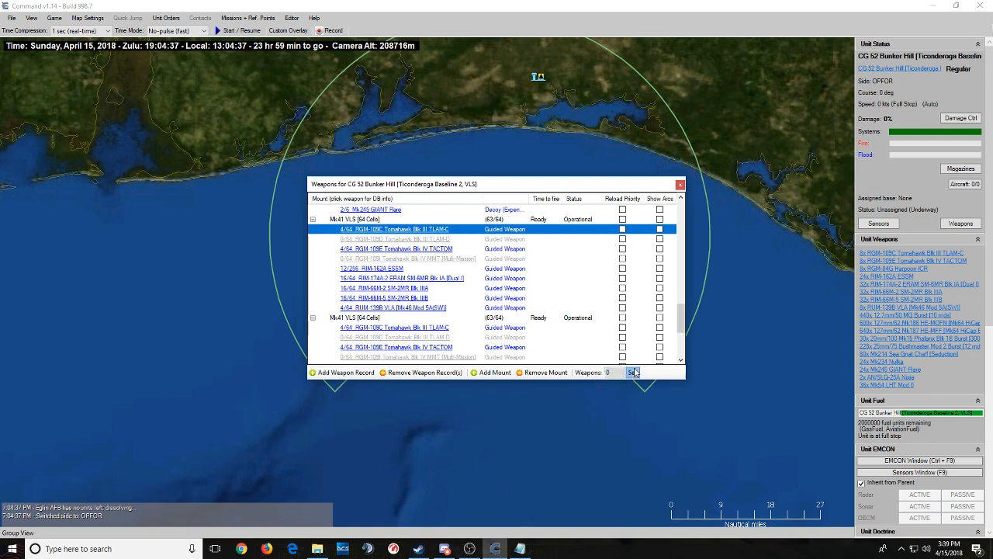
click(487, 249)
click(623, 372)
text(0)
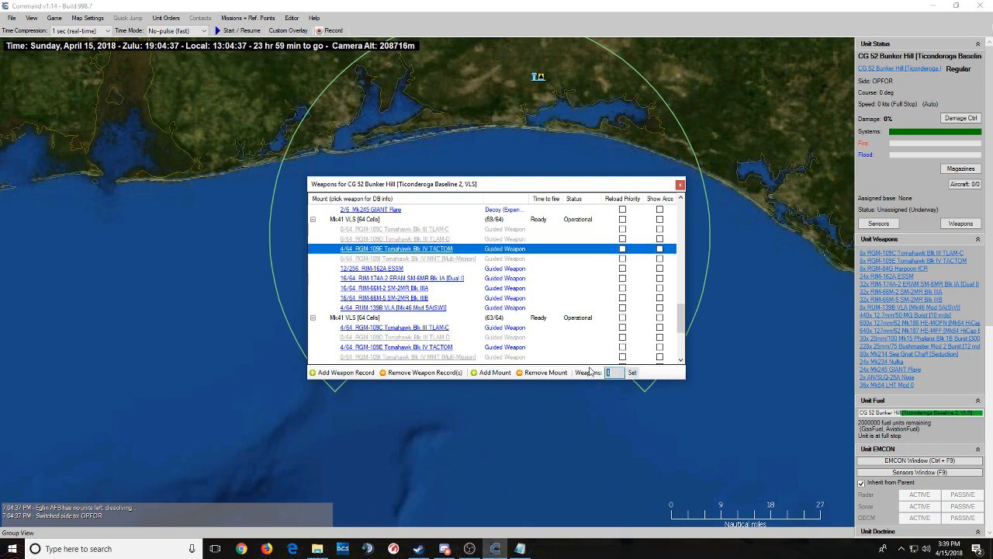
click(629, 373)
- Set the RIM-162A ESSM quantity in the first Mk41 VLS [64 Cells] mount to 40
click(418, 269)
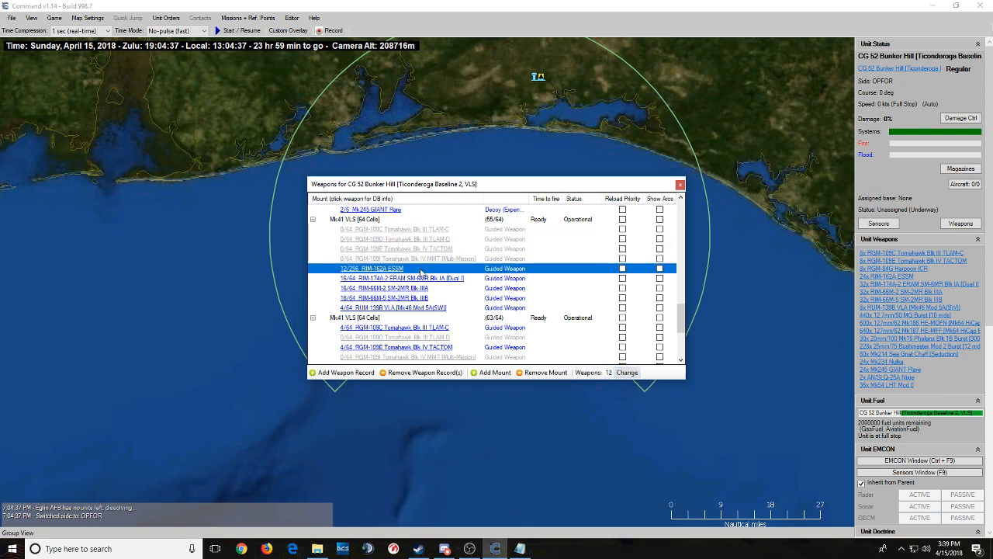
click(627, 372)
text(40)
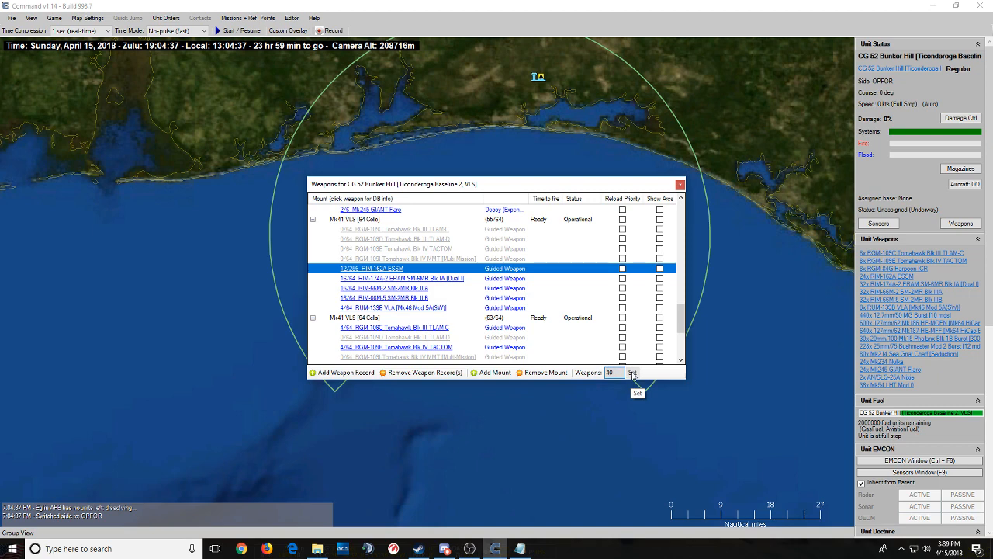
click(632, 373)
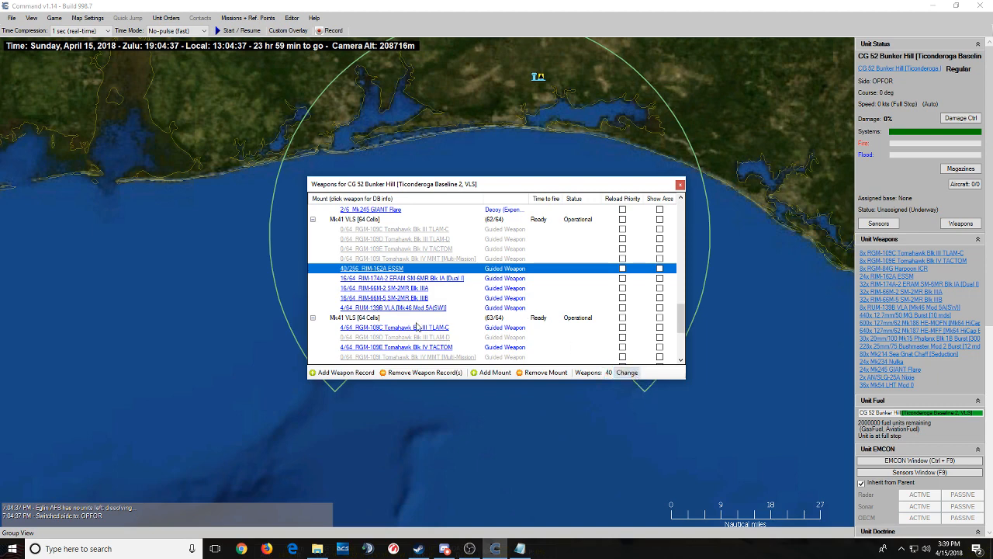
- Filter the weapon records by LRASM and add LRASM (0/64) - ROF:2 to the first Mk41 VLS [64 Cells] mount
click(408, 221)
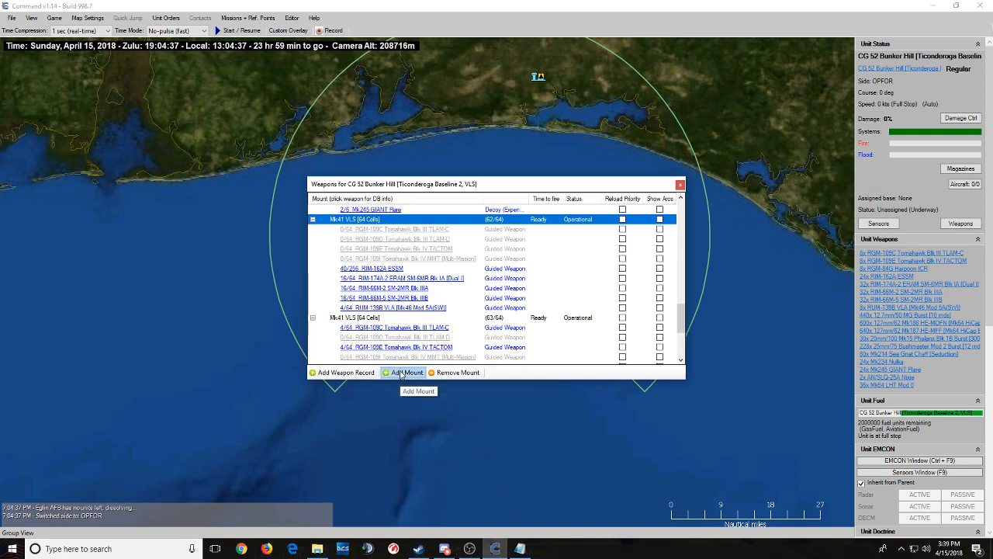
click(345, 372)
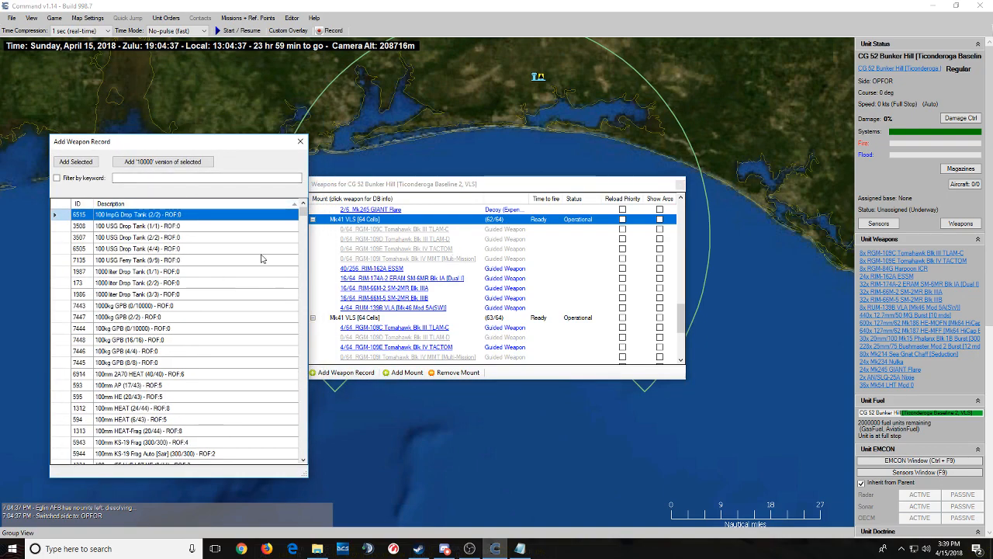
click(87, 178)
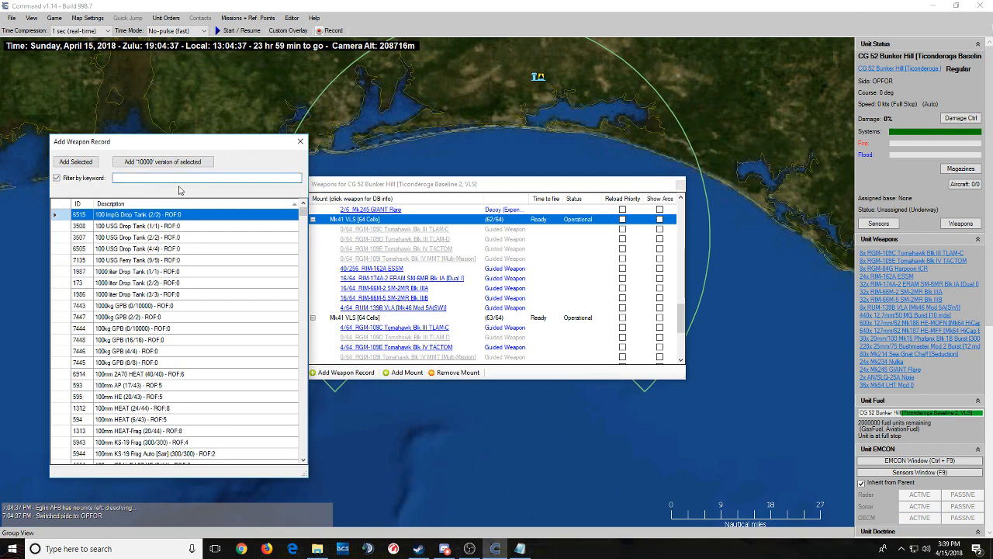
text(LRASM)
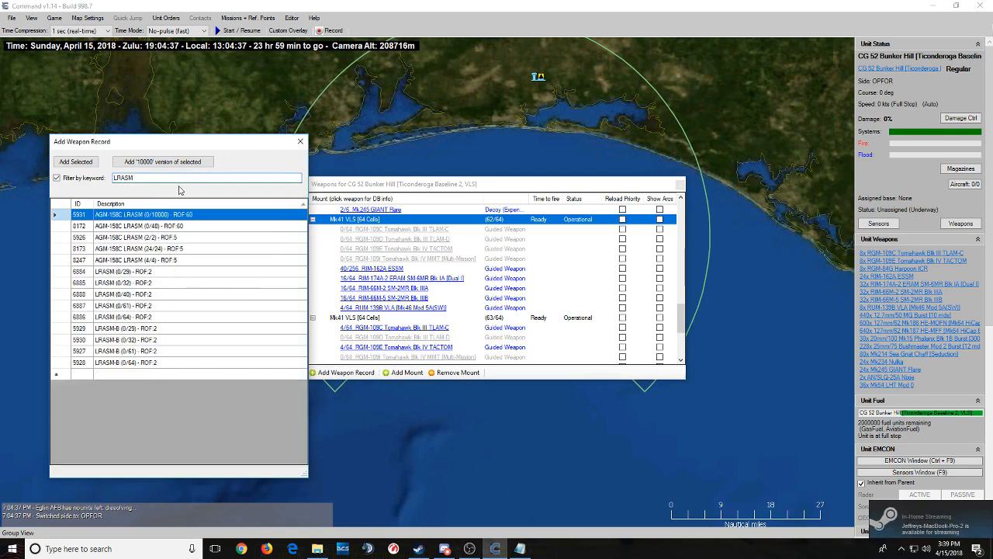
click(162, 318)
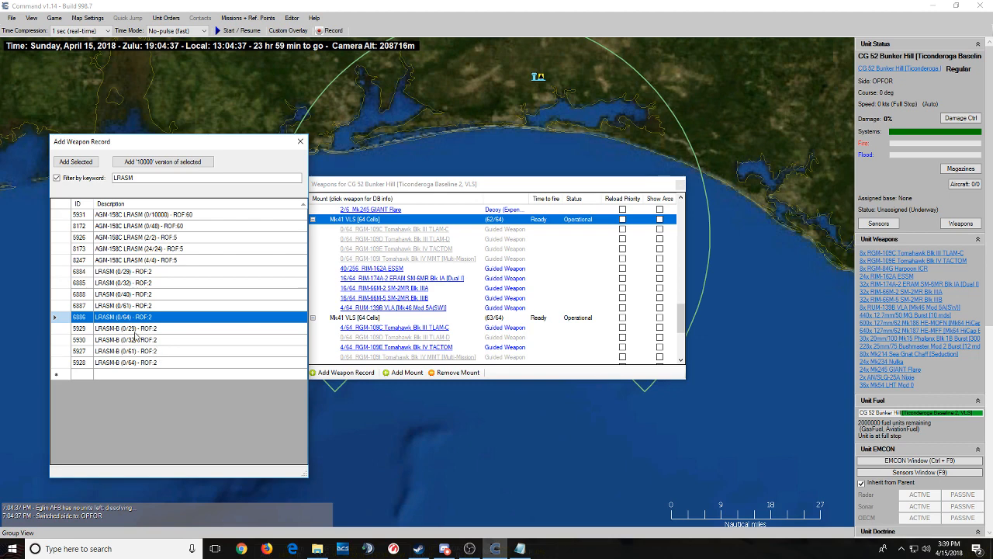
click(87, 162)
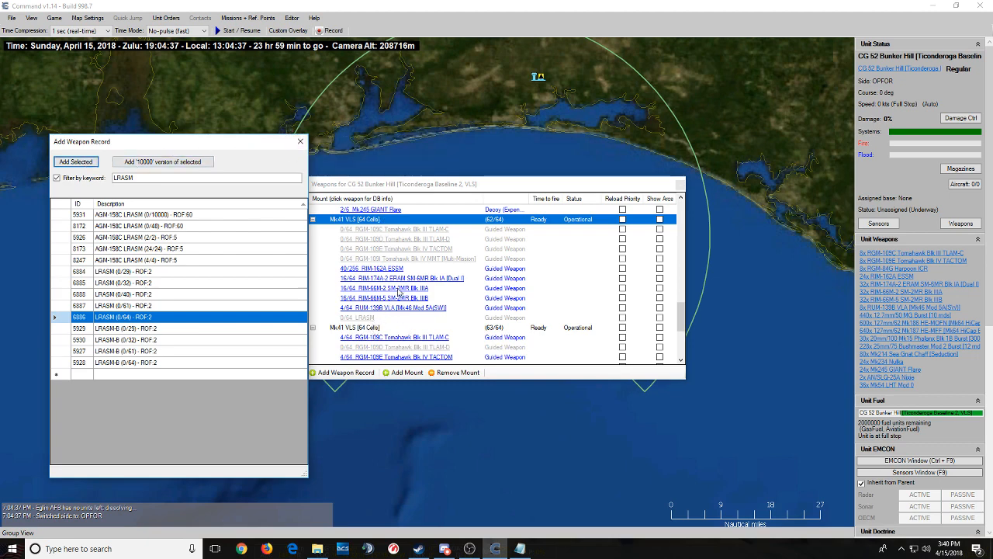
- Add the same LRASM (0/64) record to the second Mk41 VLS [64 Cells] mount and close the weapon record list
click(392, 317)
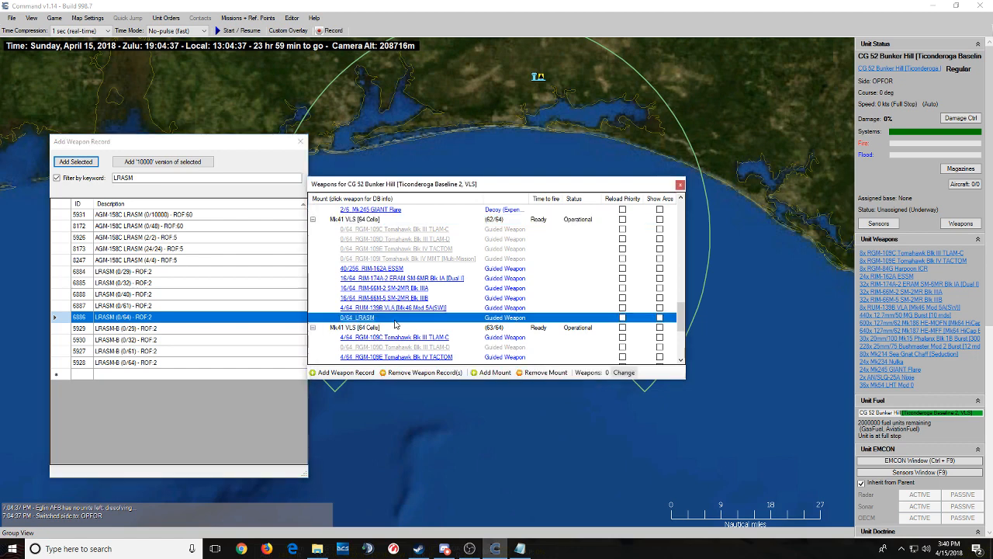
click(404, 328)
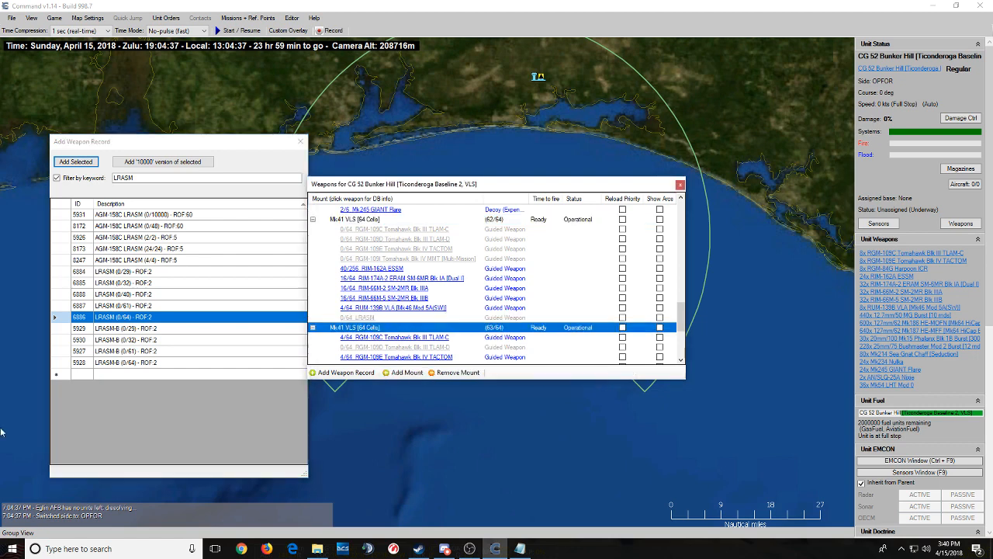
click(76, 162)
scroll(362, 256, down, 4)
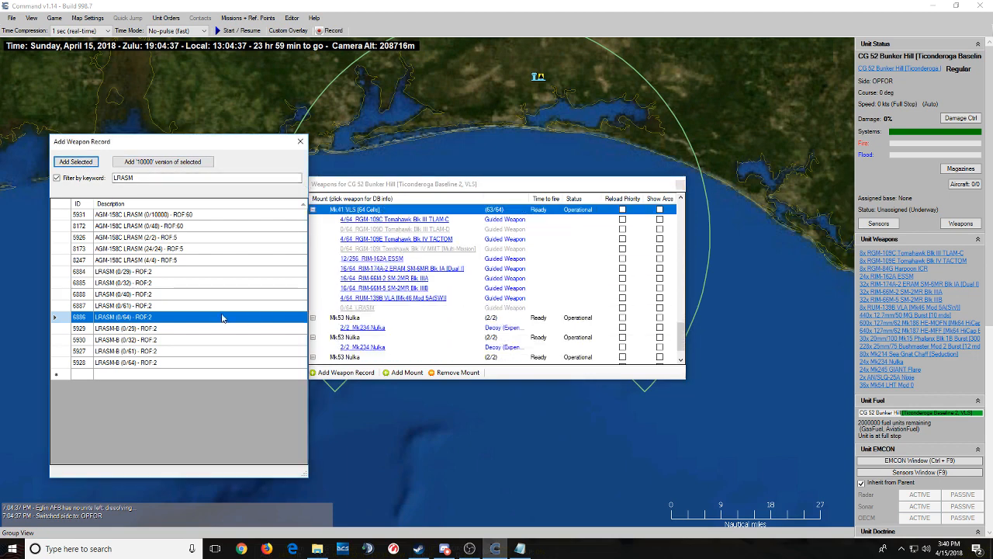
click(221, 284)
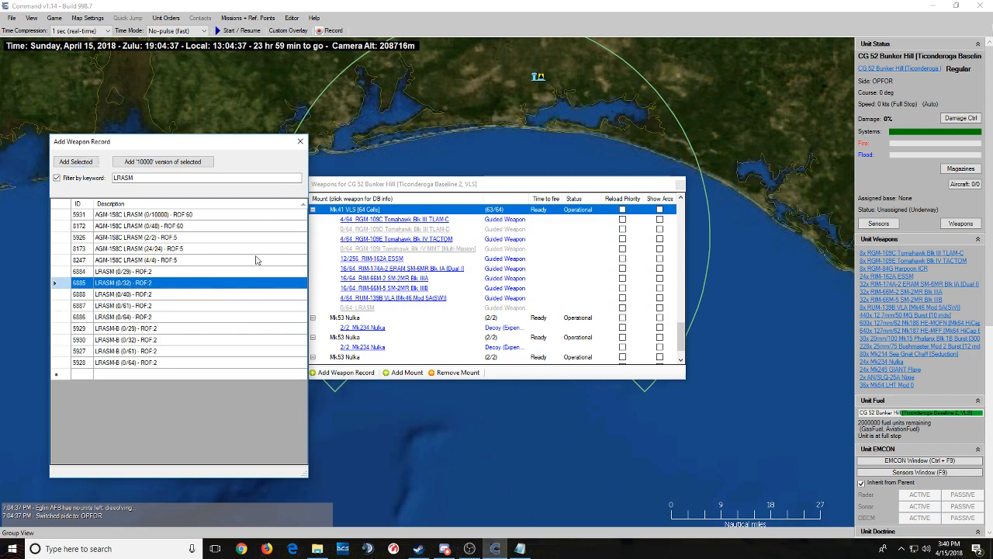
click(300, 141)
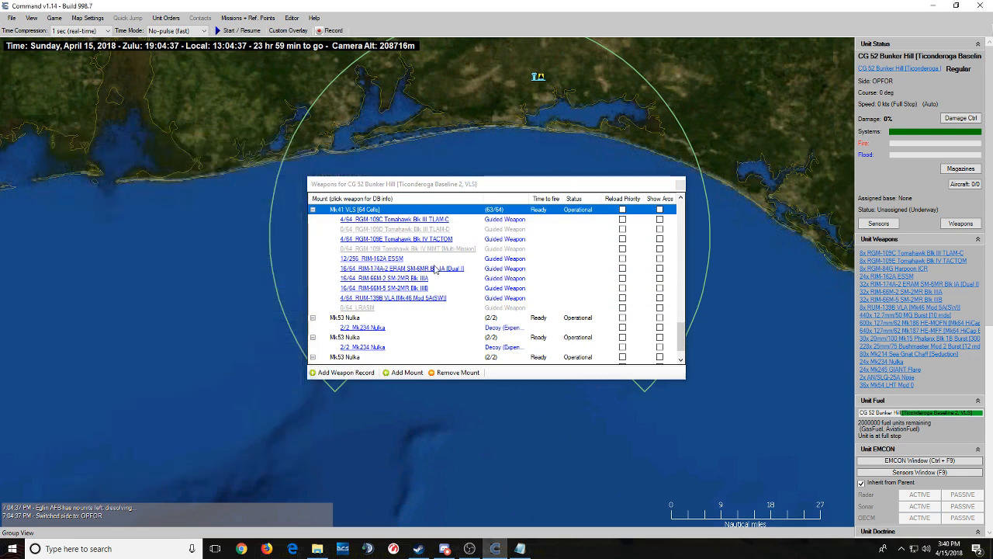
- Set the LRASM quantity in the first Mk41 VLS [64 Cells] mount to 2 and close the cruiser's weapons window
scroll(465, 313, up, 3)
click(365, 288)
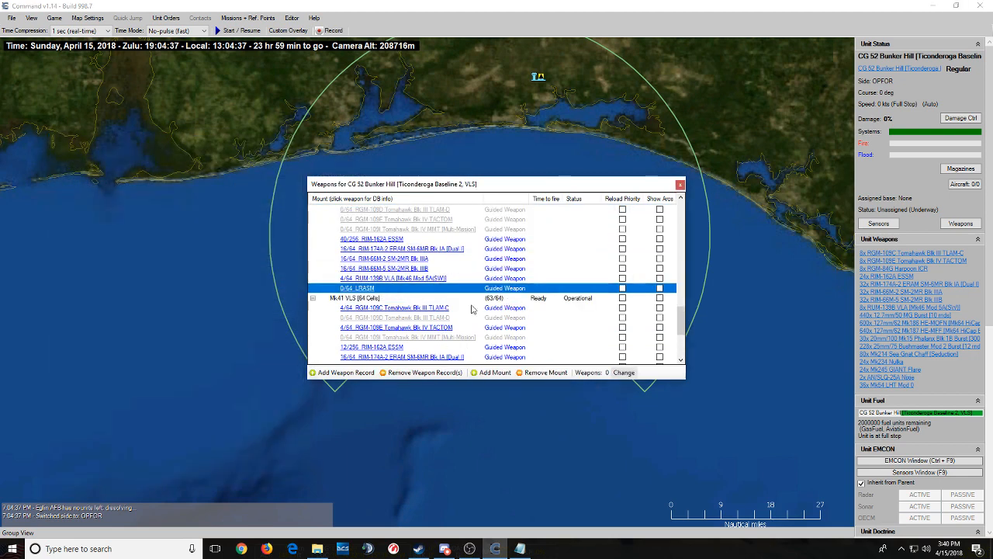
click(618, 373)
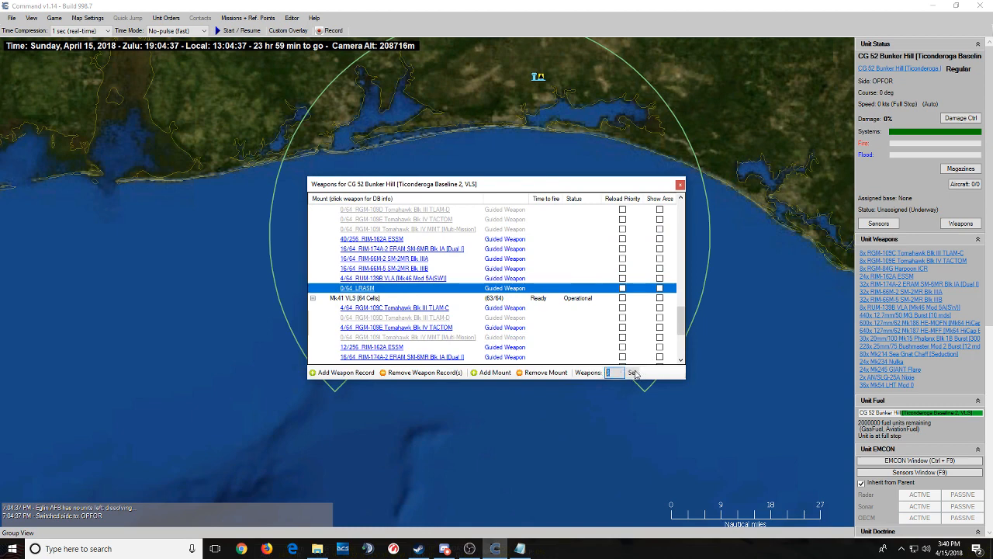
text(2)
click(632, 372)
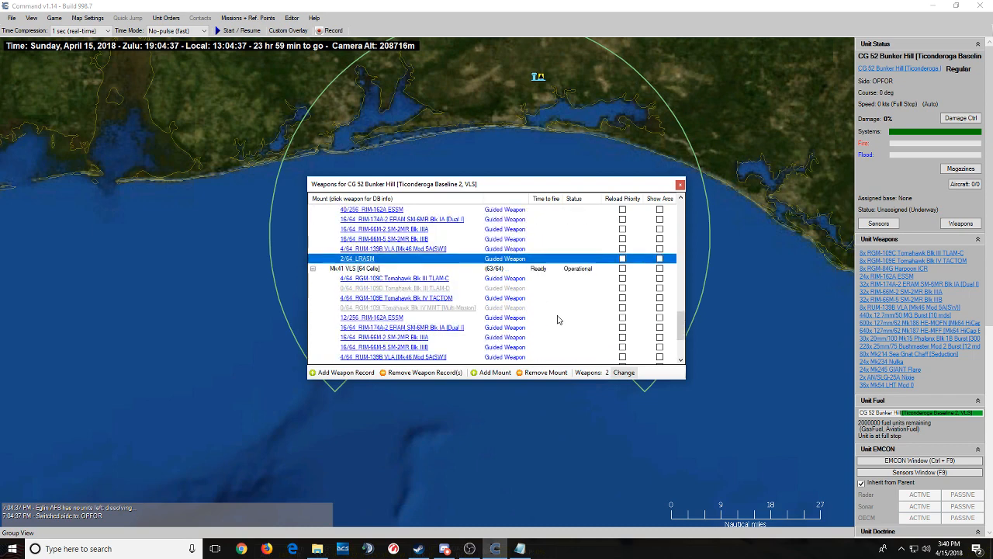
click(680, 183)
- Reselect the Bunker Hill cruiser and examine its weapon range rings over the Gulf coast
click(539, 77)
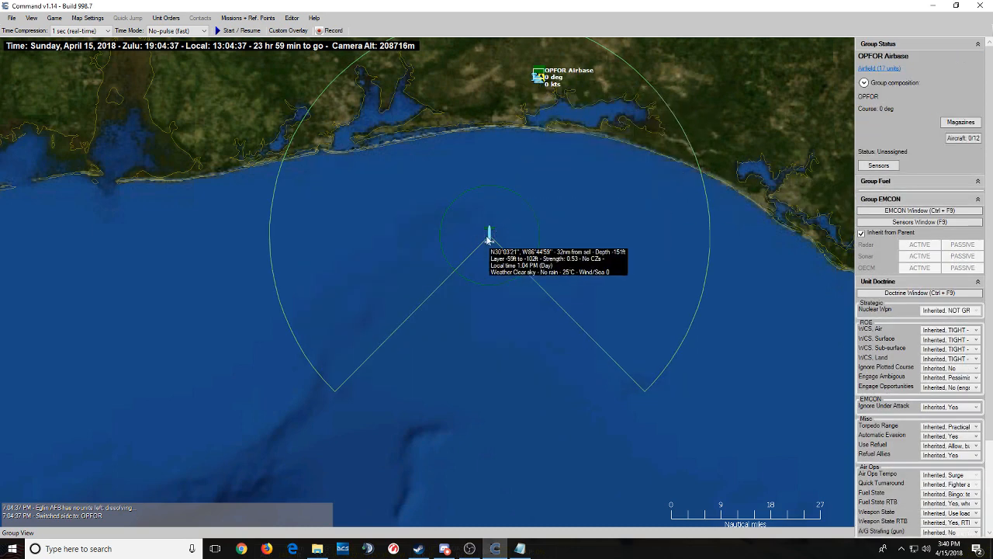
click(489, 236)
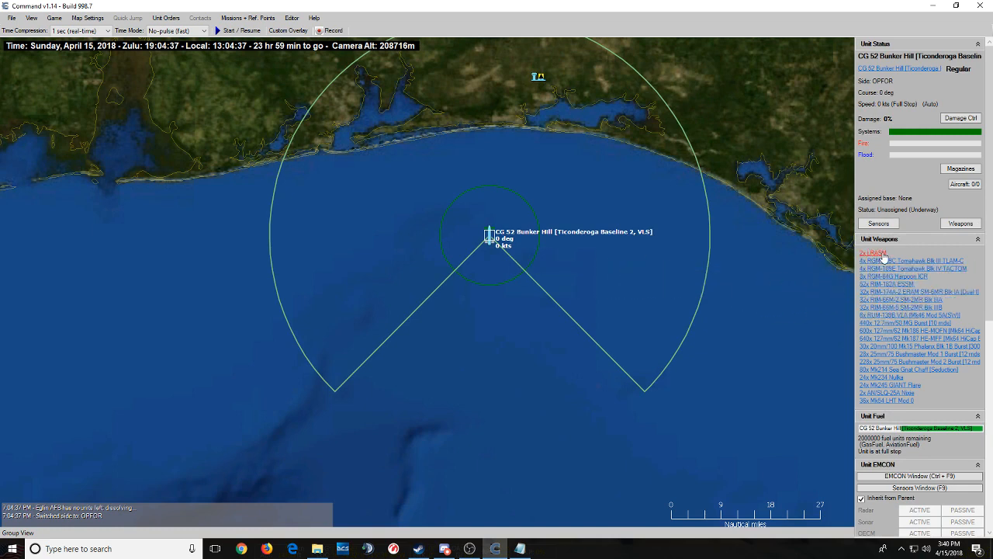
scroll(696, 279, down, 2)
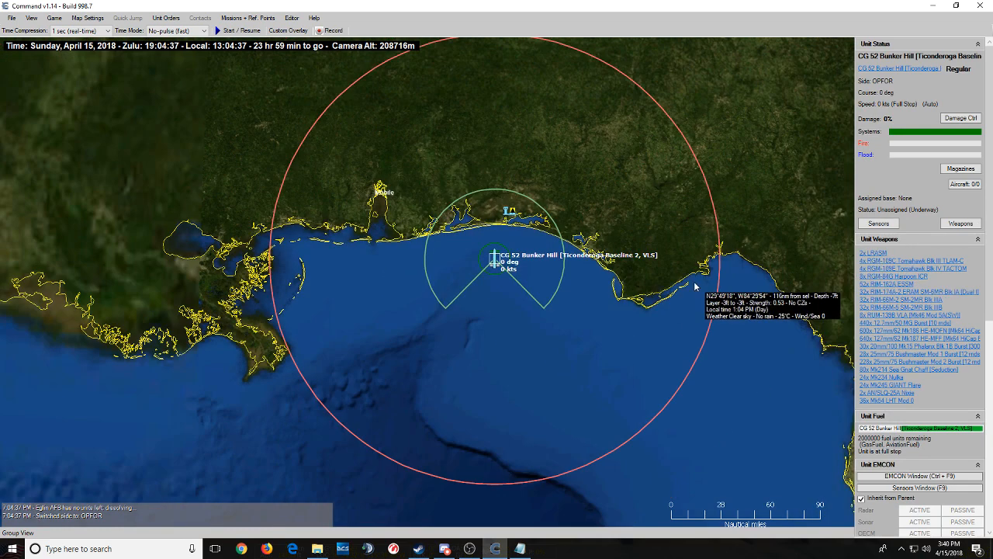
scroll(660, 318, down, 2)
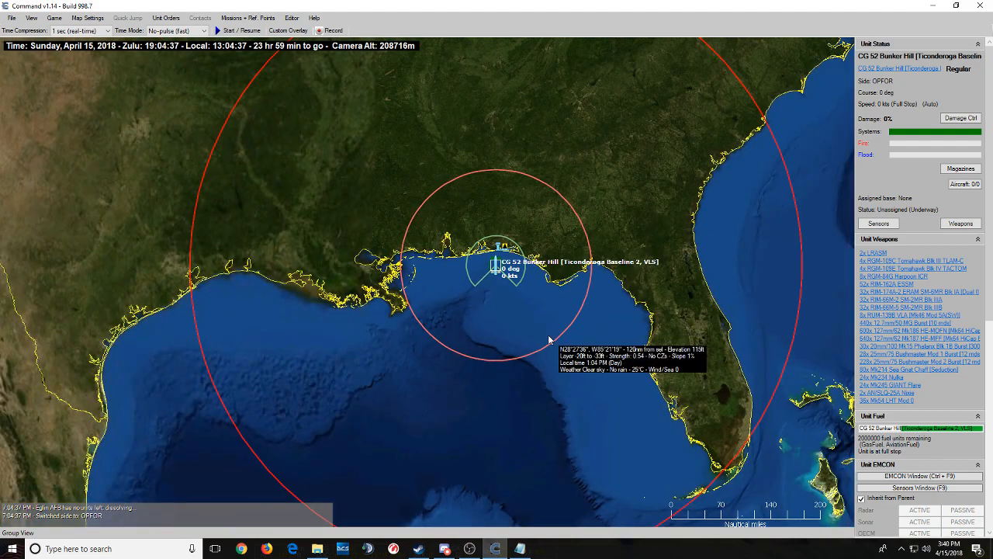
scroll(550, 340, up, 1)
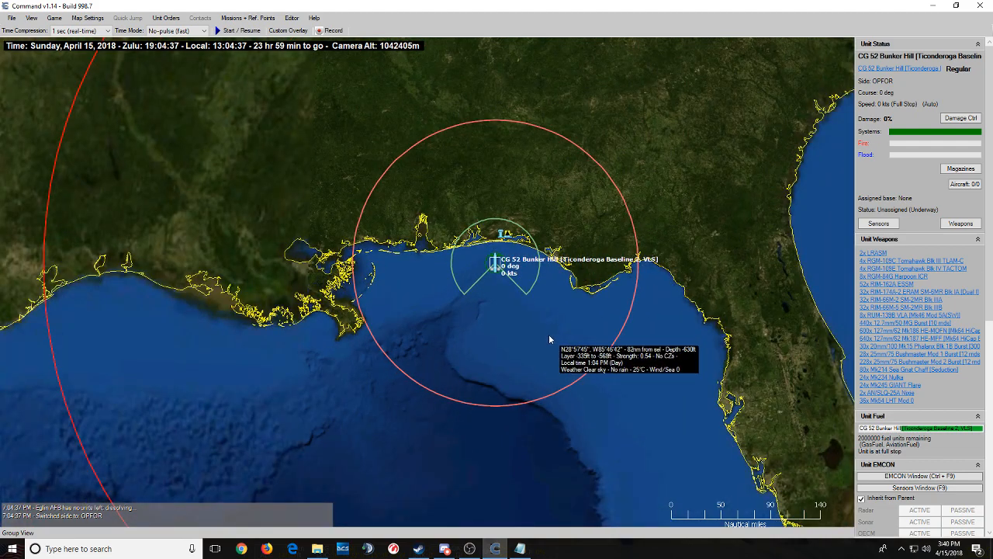
scroll(548, 334, up, 2)
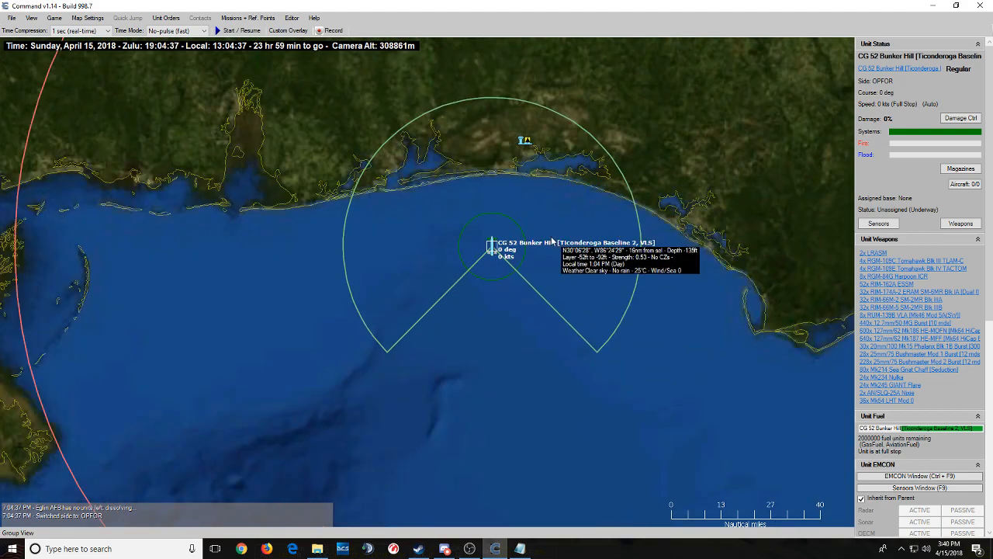
scroll(496, 256, up, 1)
- Open the aircraft editor for the cruiser, filter the aircraft by class mh-60 and sort them by From year
click(292, 18)
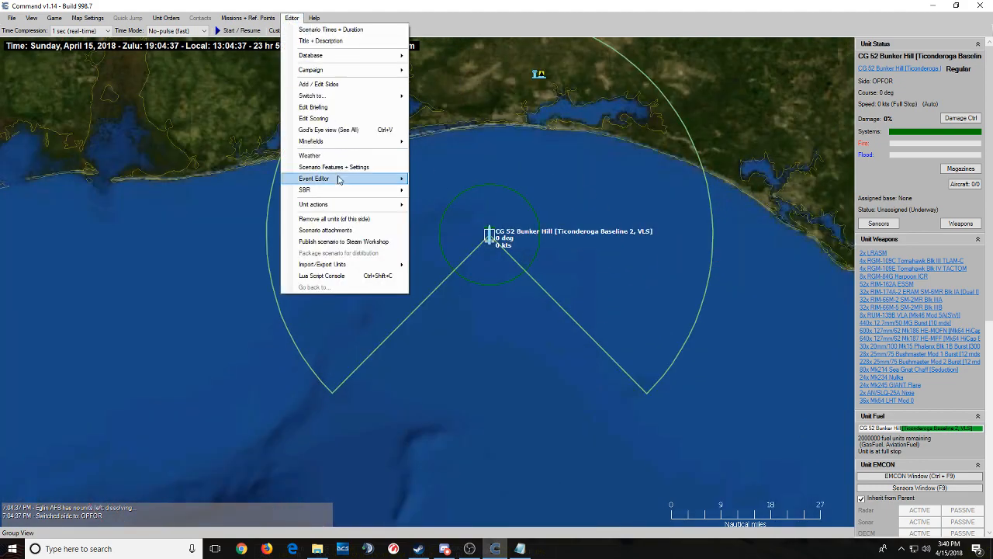
mouse_move(338, 205)
click(465, 232)
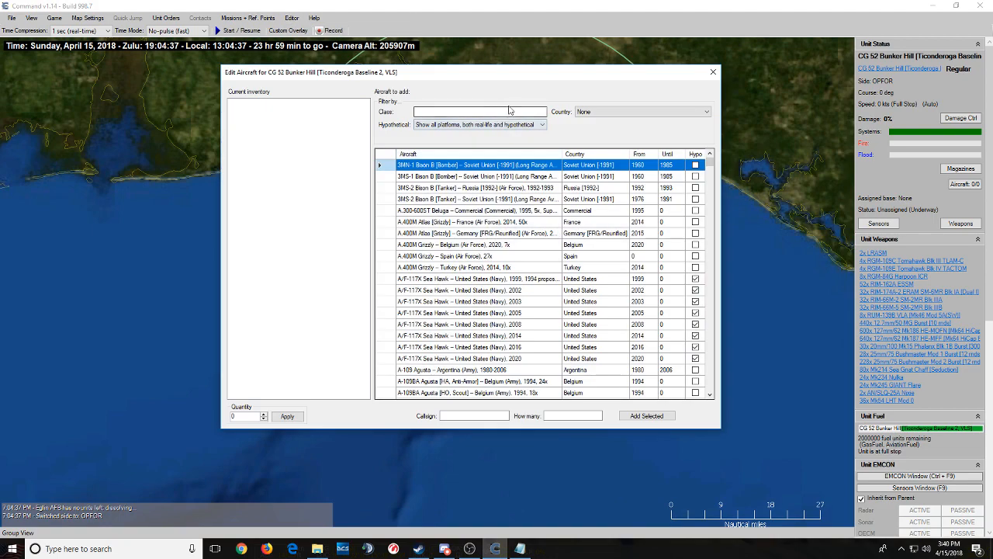
text(mh-60)
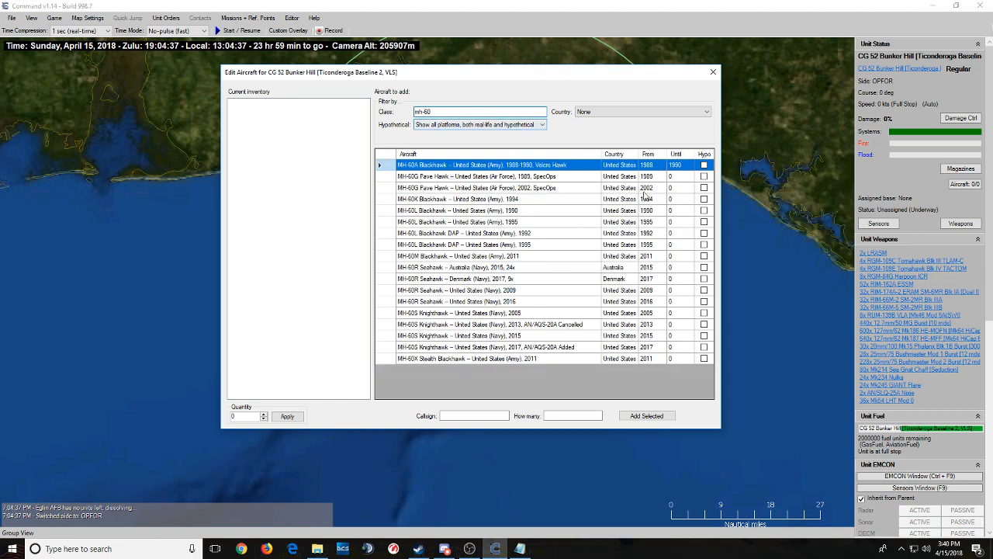
click(649, 154)
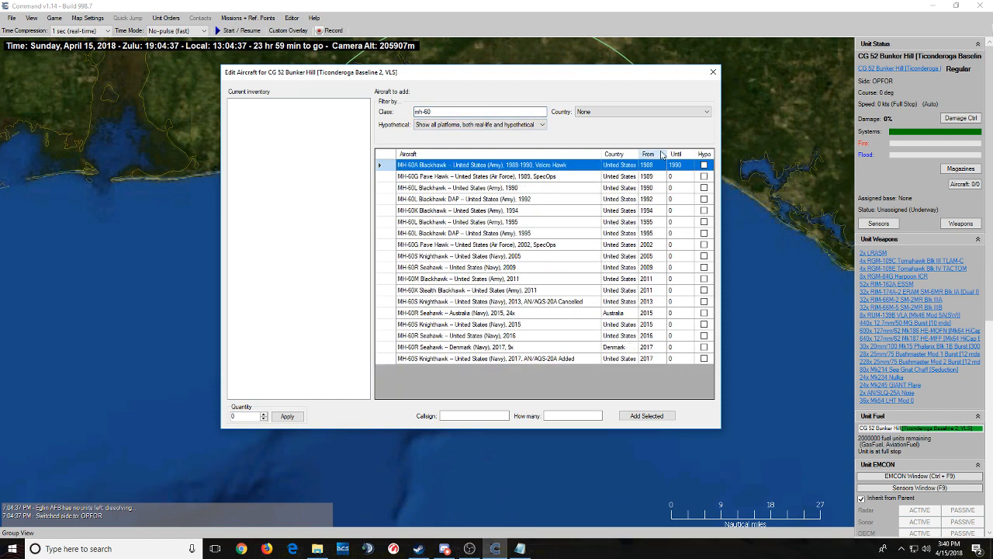
- Try to add 3 MH-60R Seahawk – United States (Navy), 2016 helicopters to the cruiser, then close the aircraft editor
click(605, 360)
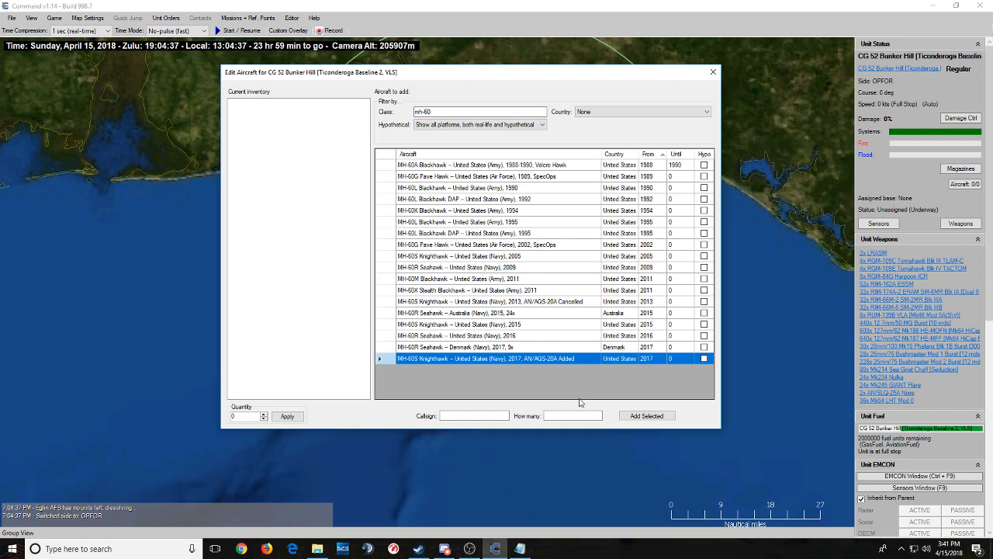
click(510, 338)
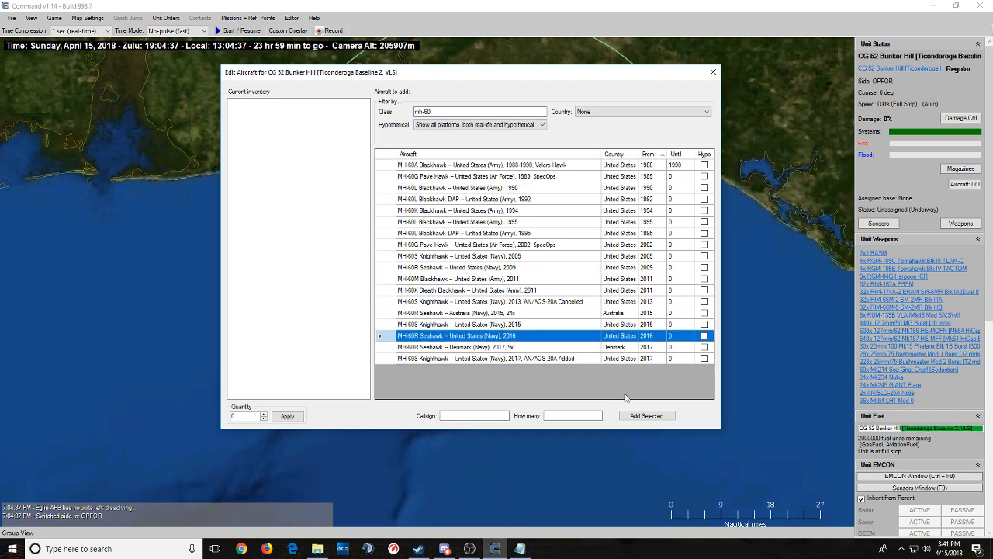
click(632, 416)
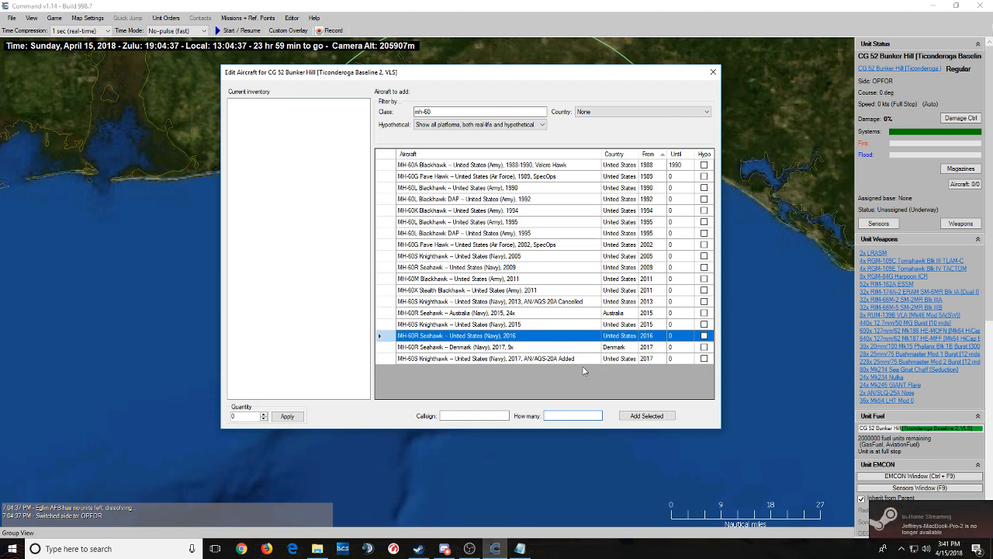
text(3)
click(646, 416)
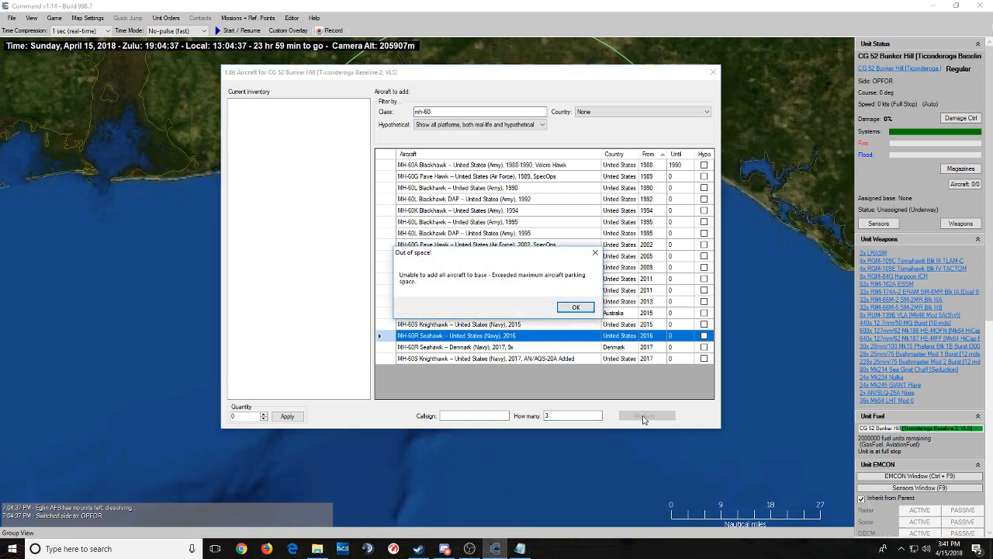
key(Return)
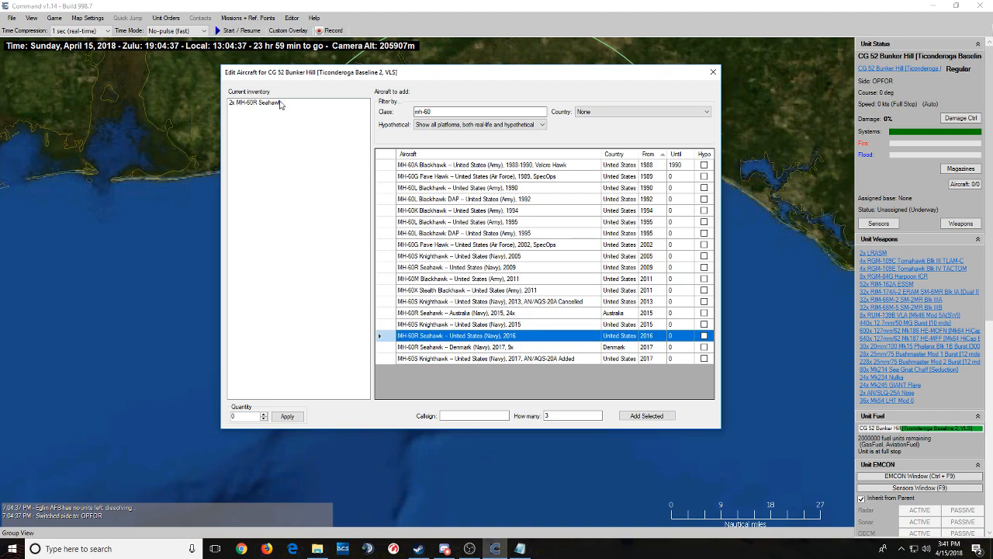
click(281, 103)
click(713, 72)
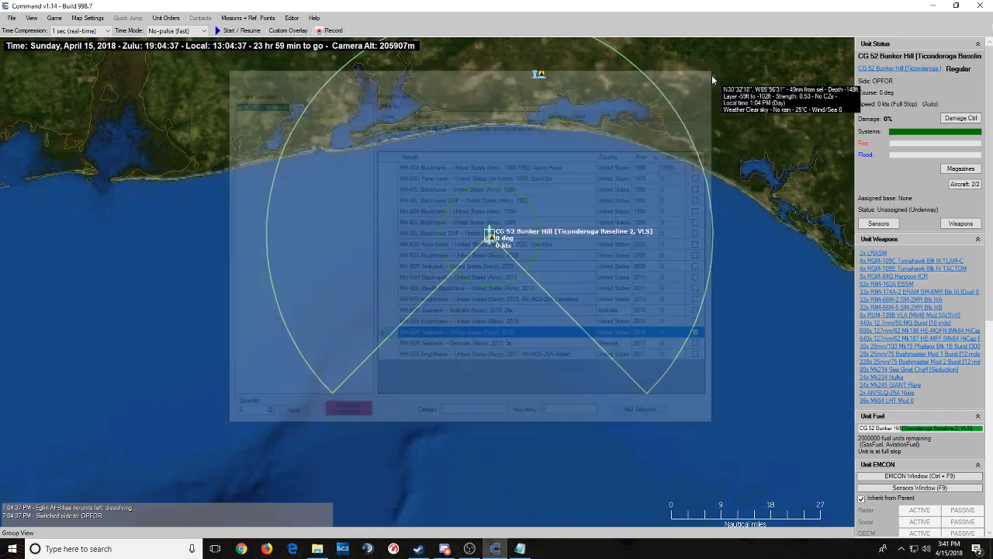
- Open the Ready / Arm loadouts for both Seahawks and compare the Mk54 LHT, HYDRA APKWS II and AGM-114M Hellfire II options
key(F6)
drag(308, 91, 305, 101)
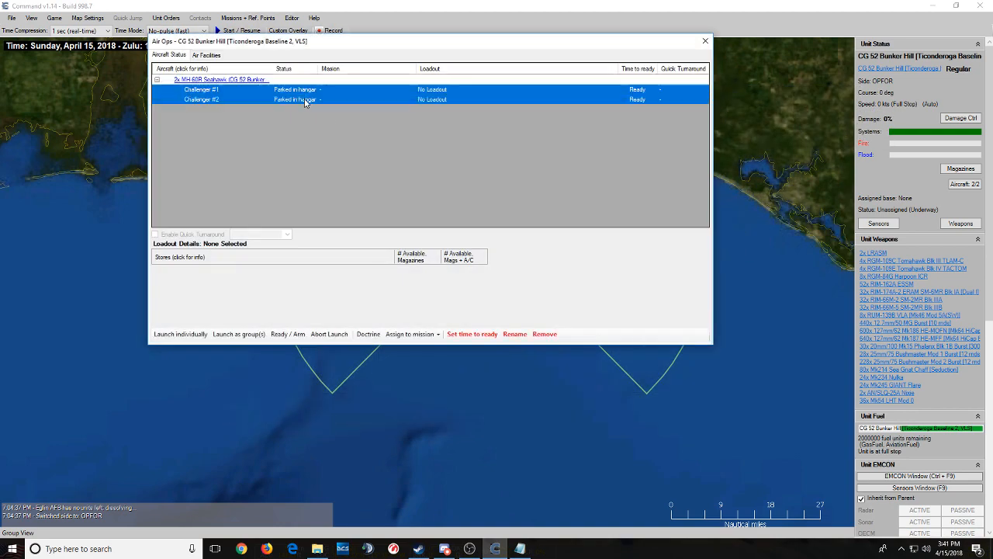
right_click(310, 93)
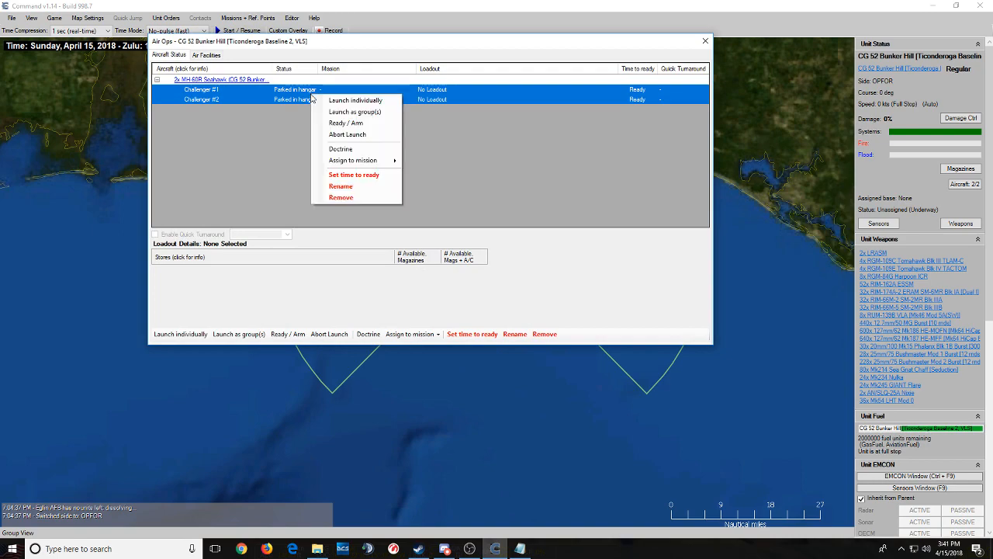
click(349, 136)
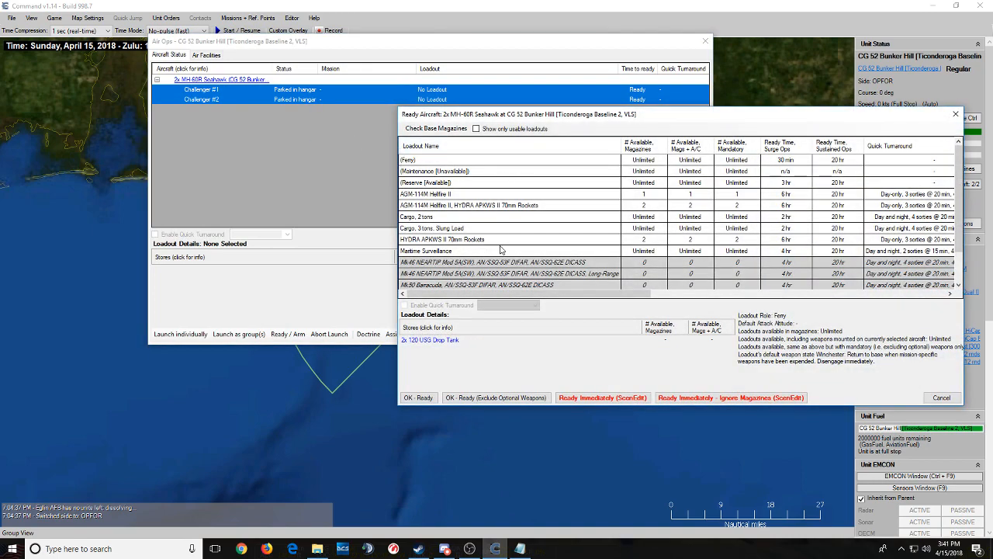
scroll(463, 268, down, 2)
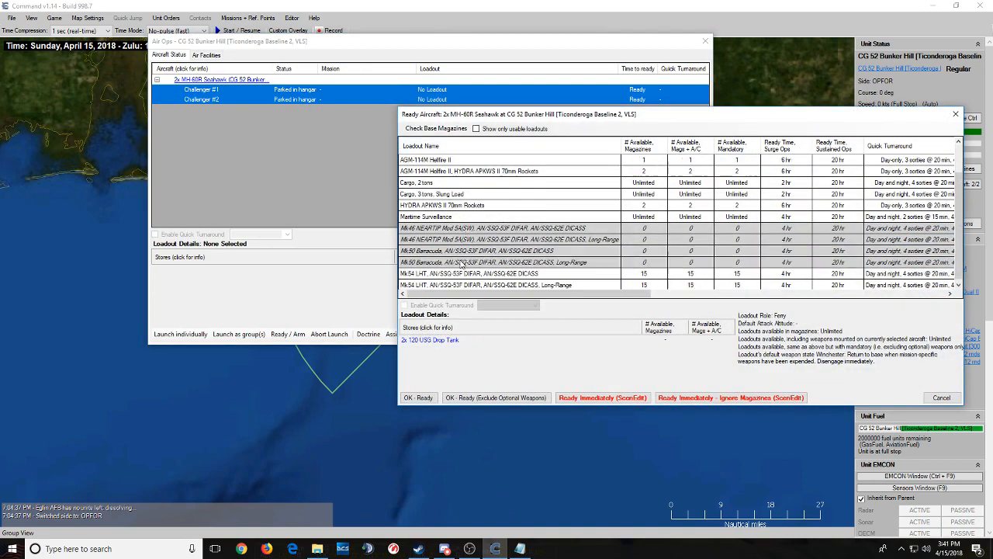
click(598, 277)
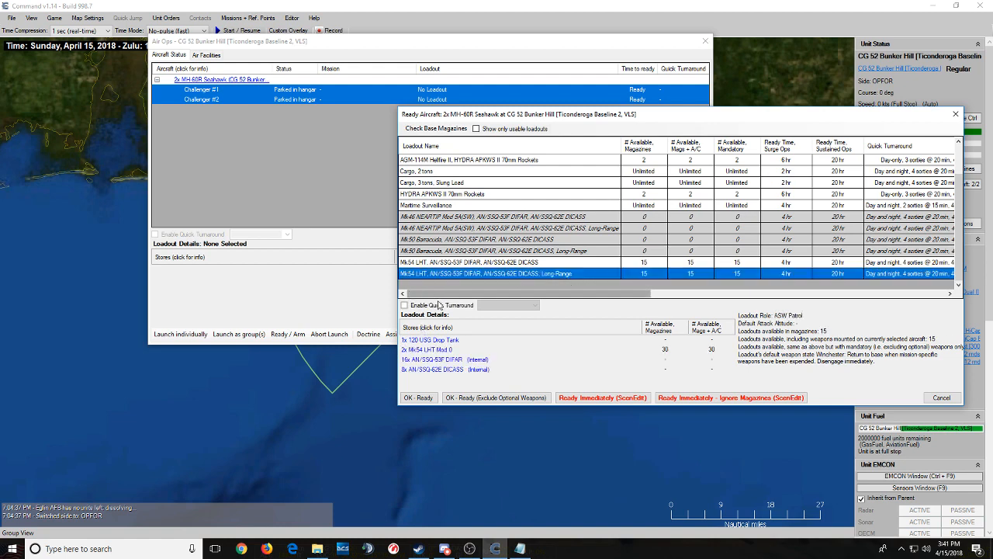
click(463, 195)
scroll(469, 225, up, 2)
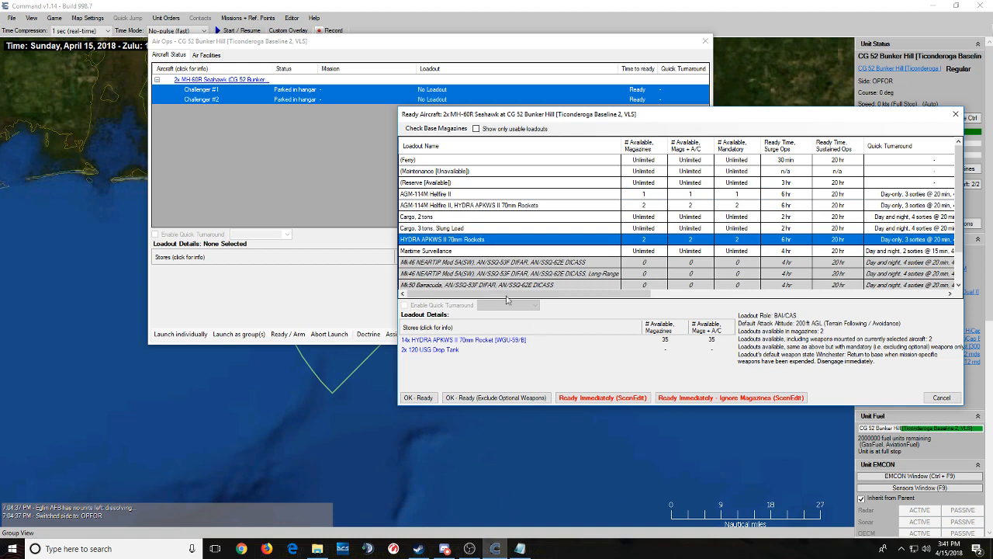
click(468, 195)
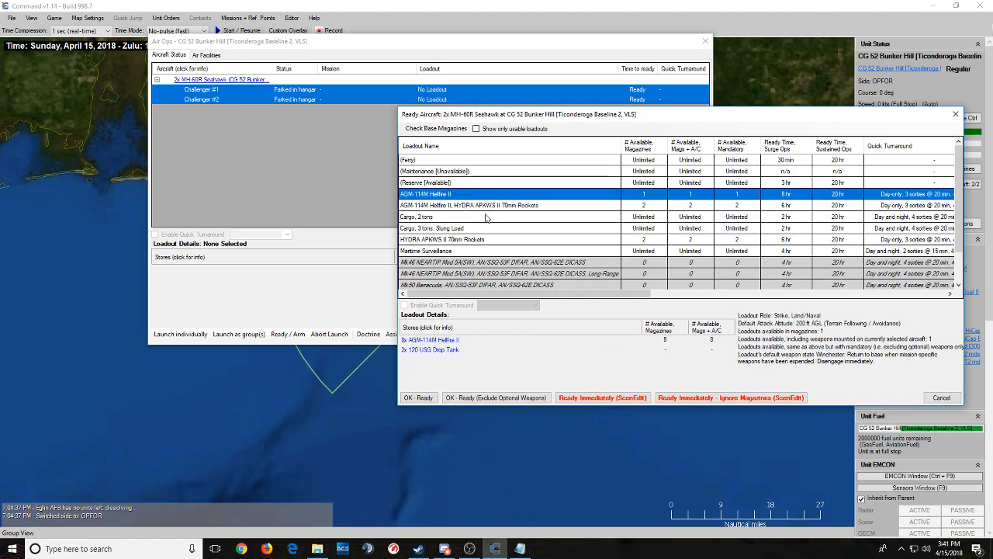
click(564, 206)
scroll(560, 213, down, 2)
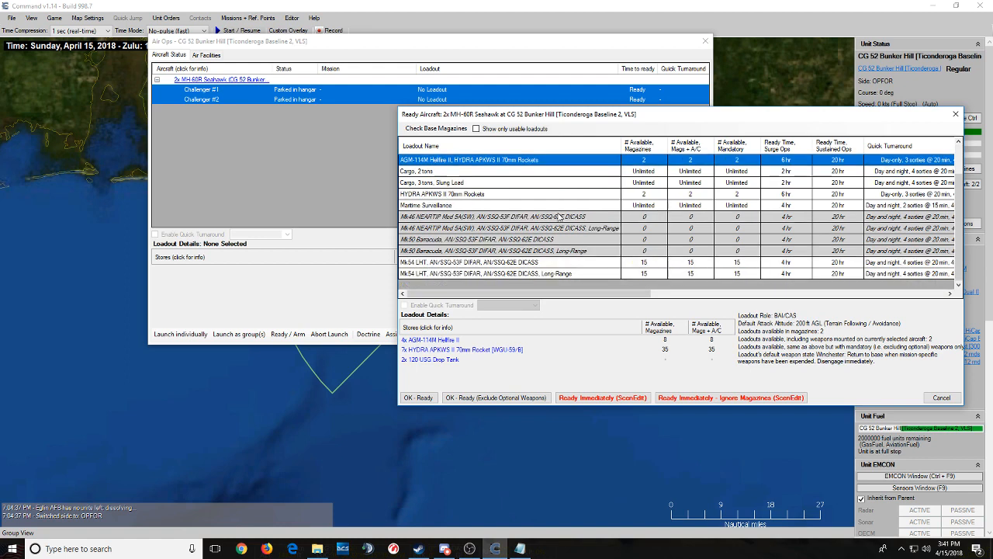
- Ready both Seahawks immediately with the Mk54 LHT, AN/SSQ-53F DIFAR, AN/SSQ-62E DICASS, Long-Range loadout and quick turnaround at 4 Sorties (Maximum)
click(492, 275)
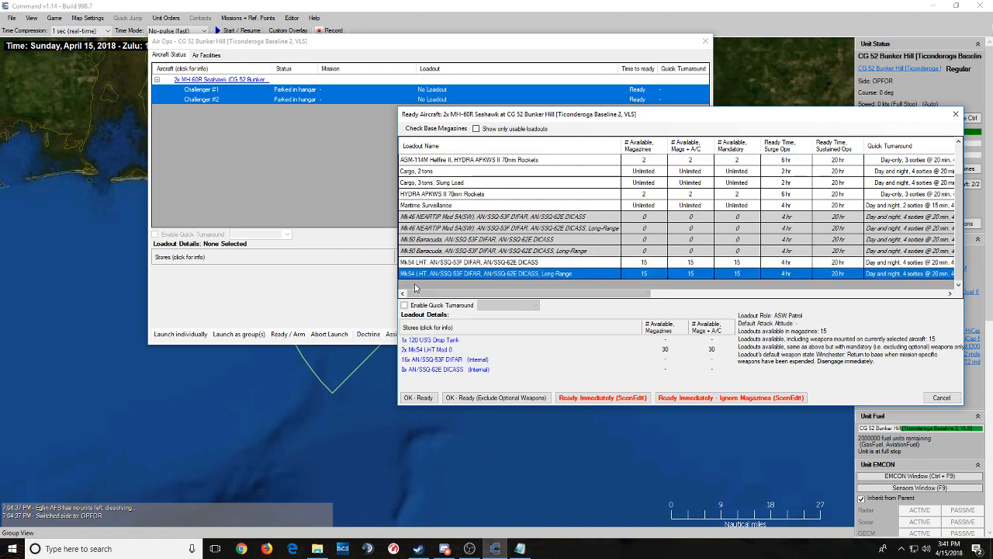
click(452, 305)
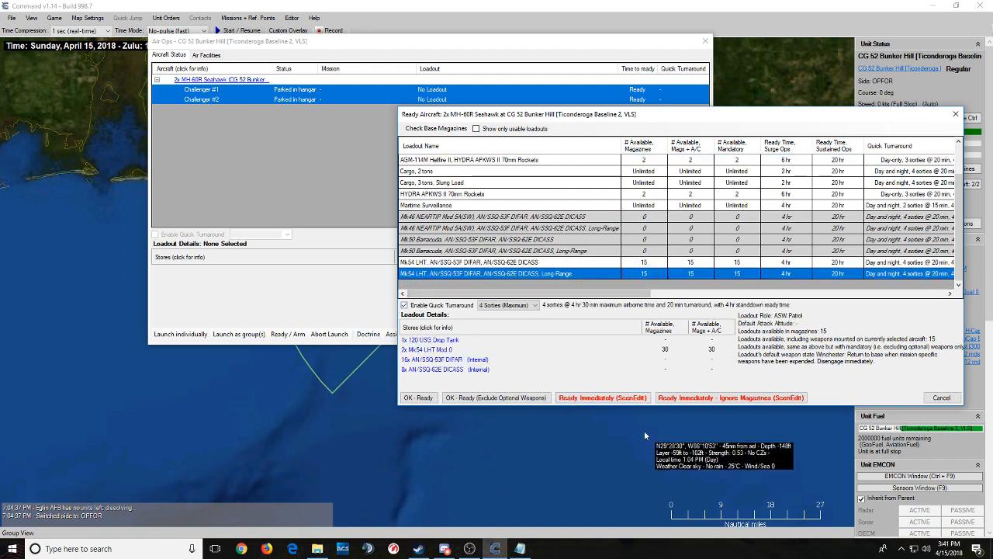
click(601, 400)
click(433, 99)
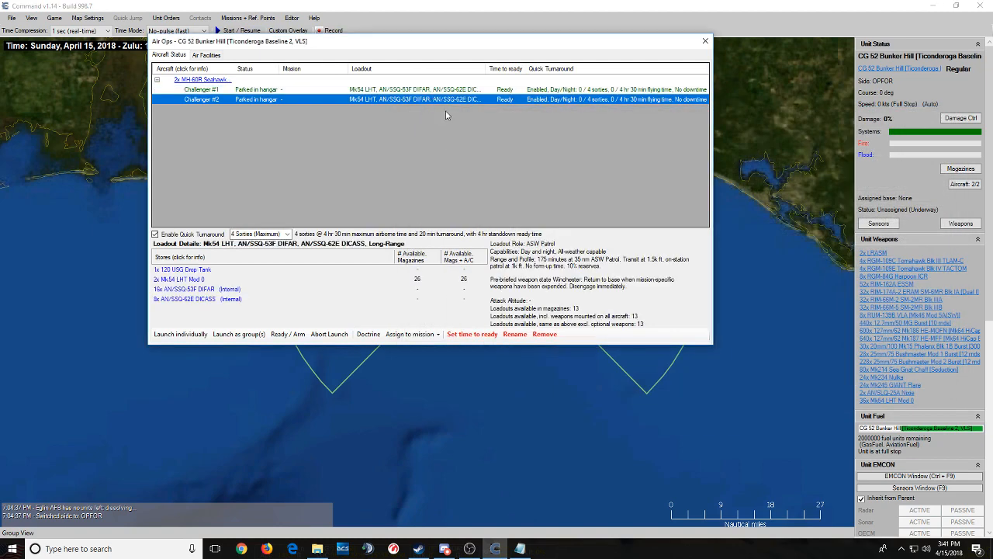
key(Escape)
- Remove both MH-60R Seahawks from the cruiser's Air Ops list and close the window
scroll(538, 231, up, 4)
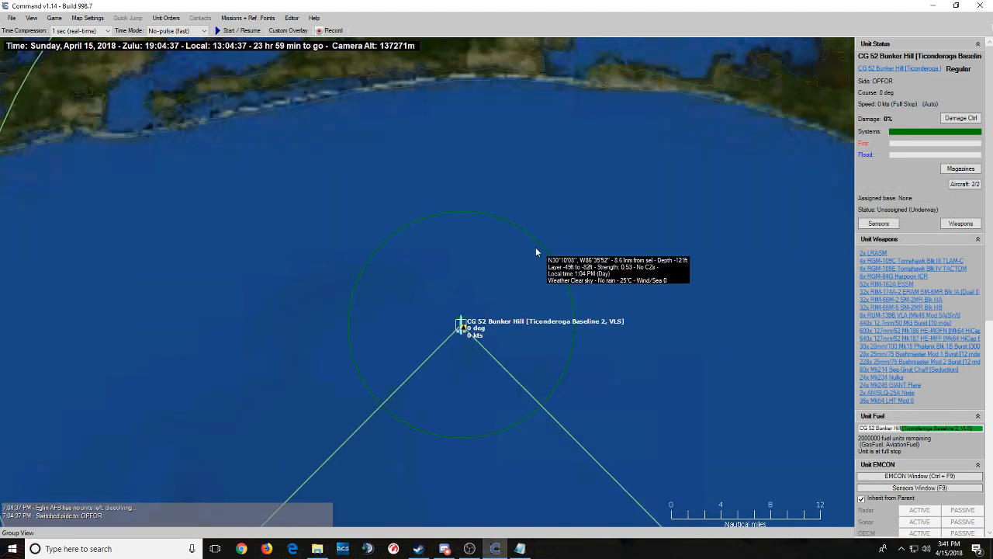
right_click(482, 337)
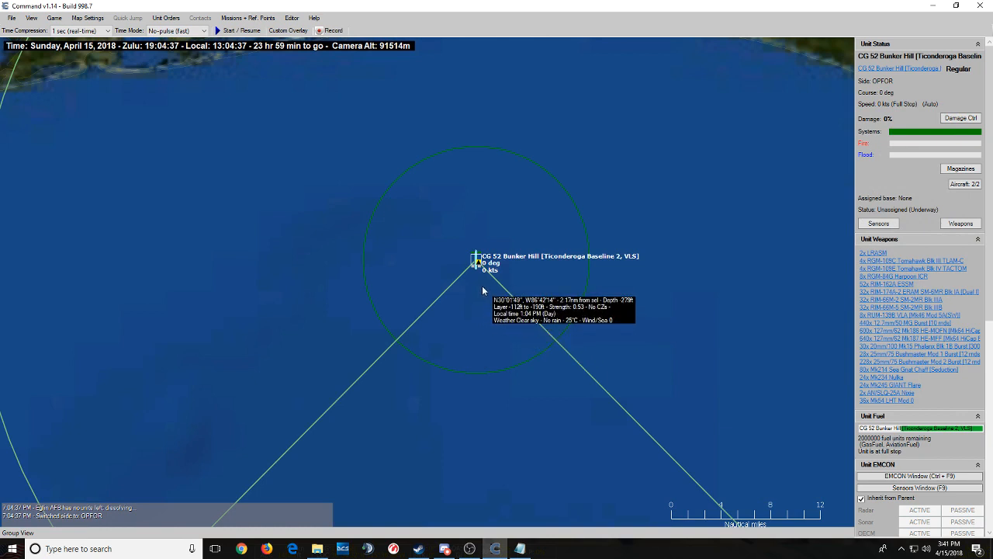
scroll(483, 290, up, 2)
key(F6)
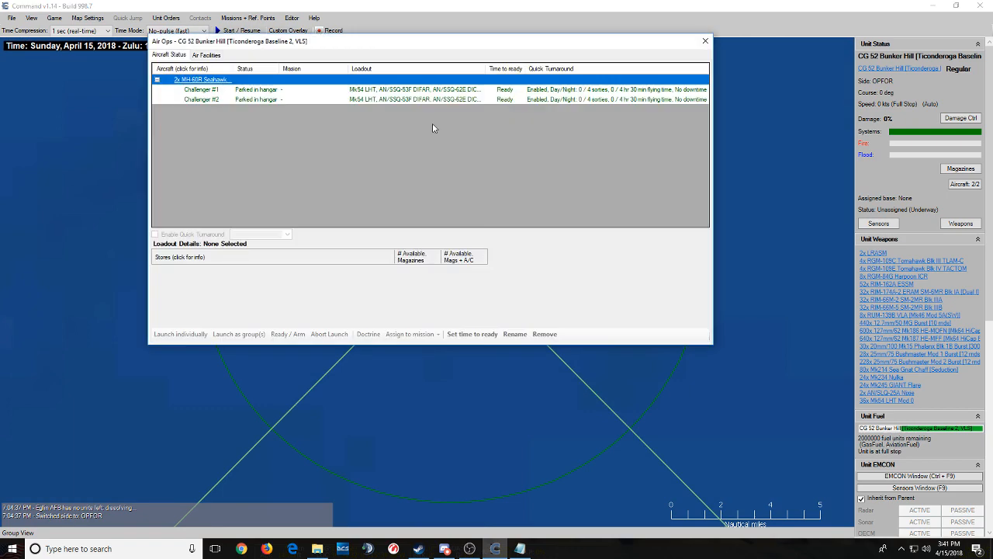
drag(402, 91, 403, 99)
right_click(404, 97)
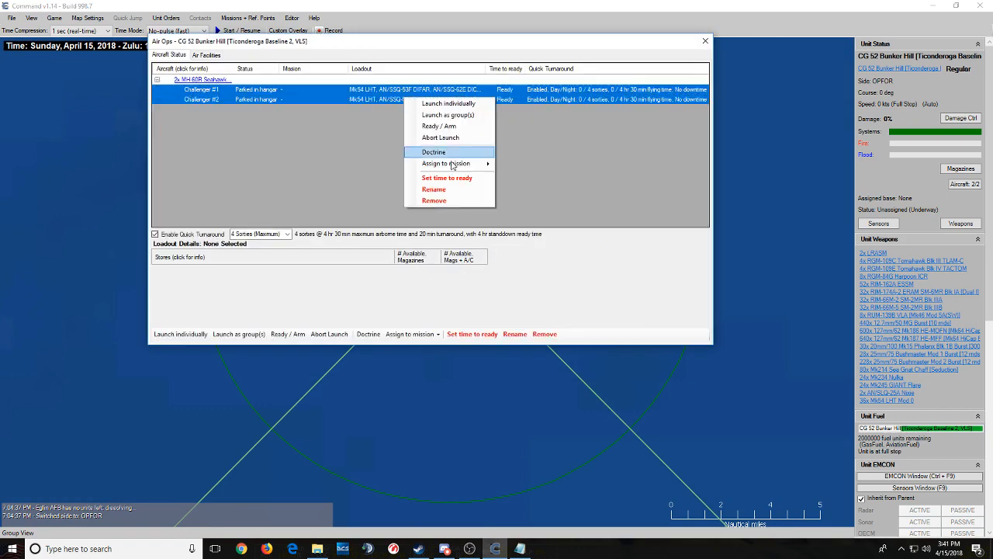
click(447, 200)
key(Escape)
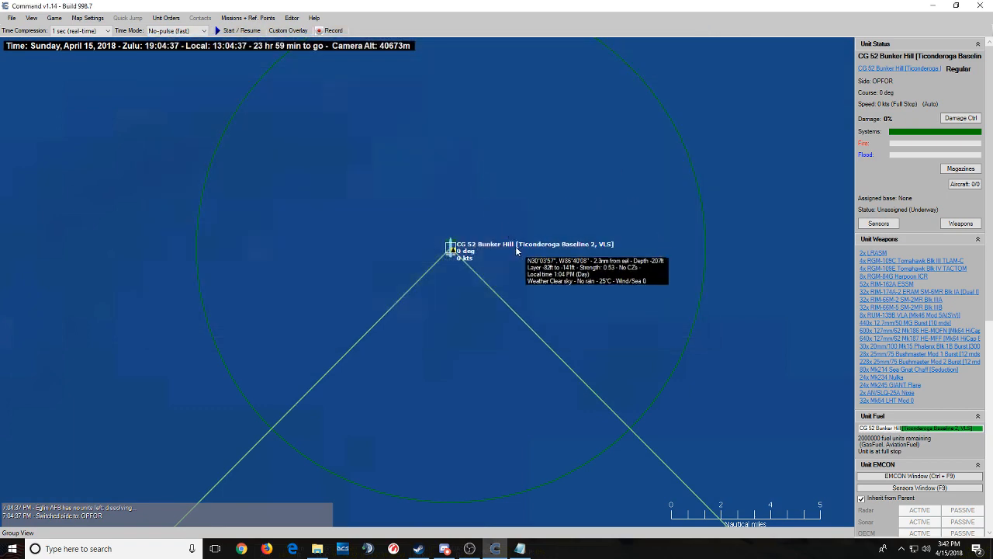
- Review the stored weapons in the cruiser's magazines, then close the magazine status window
key(F5)
scroll(508, 236, down, 5)
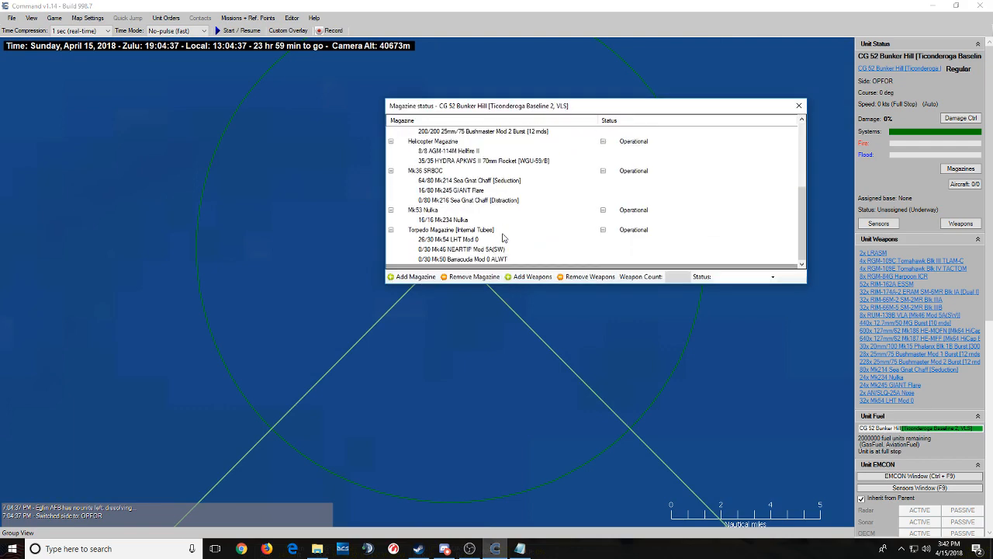
scroll(463, 246, up, 5)
key(Escape)
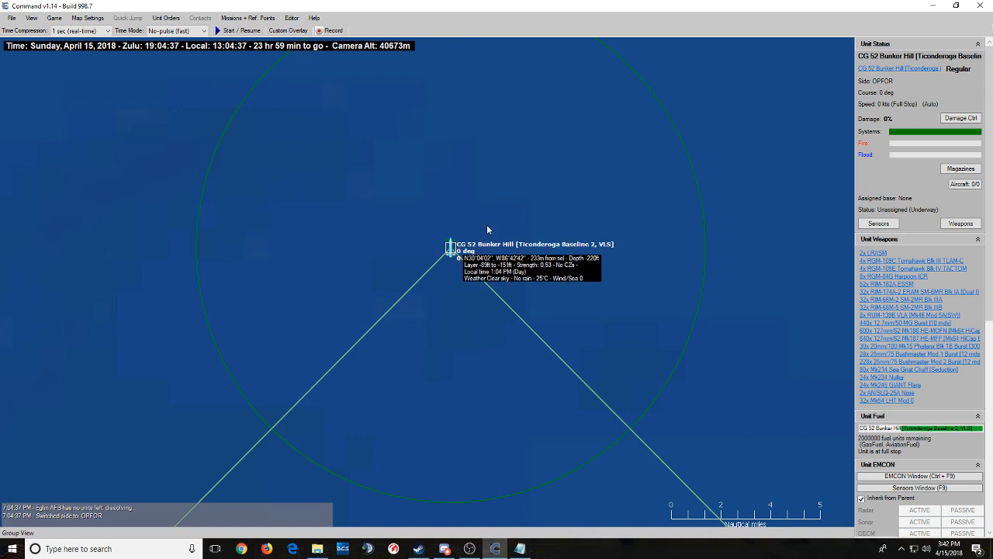
- Add a 120mm M256 HE (10/40) weapon record to the cruiser's first 12.7mm/50 MG mount, filtering the weapon records by 120mm
key(F8)
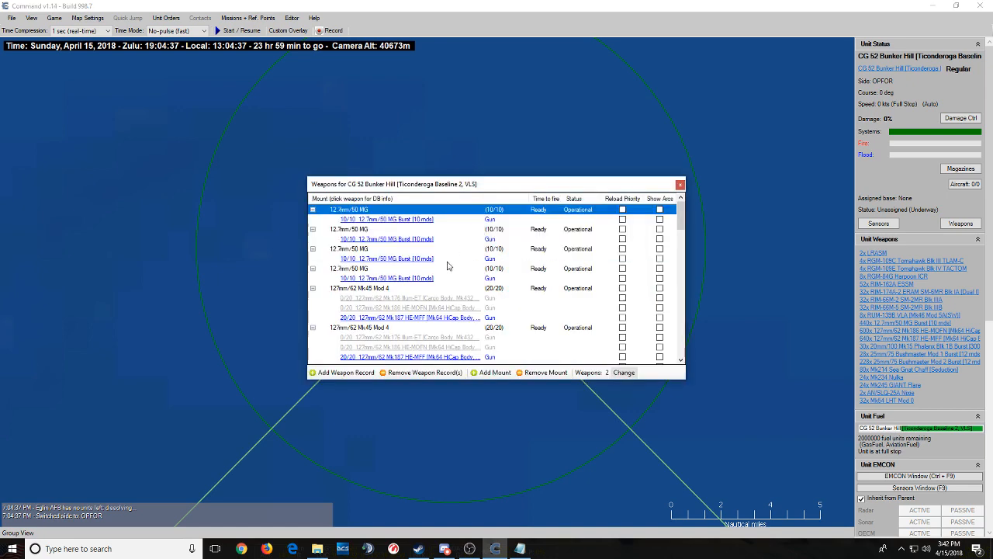
scroll(448, 265, down, 20)
scroll(509, 316, down, 2)
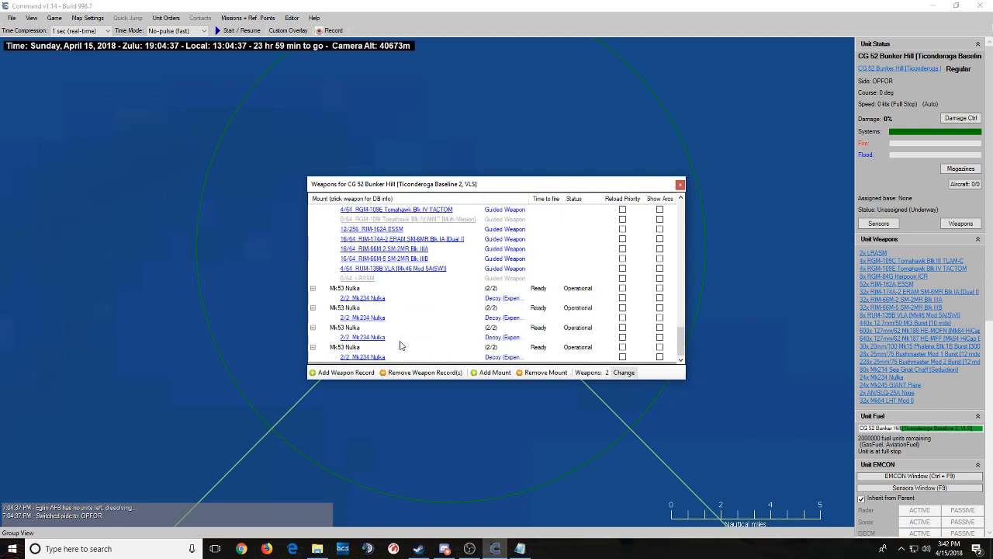
scroll(416, 304, up, 20)
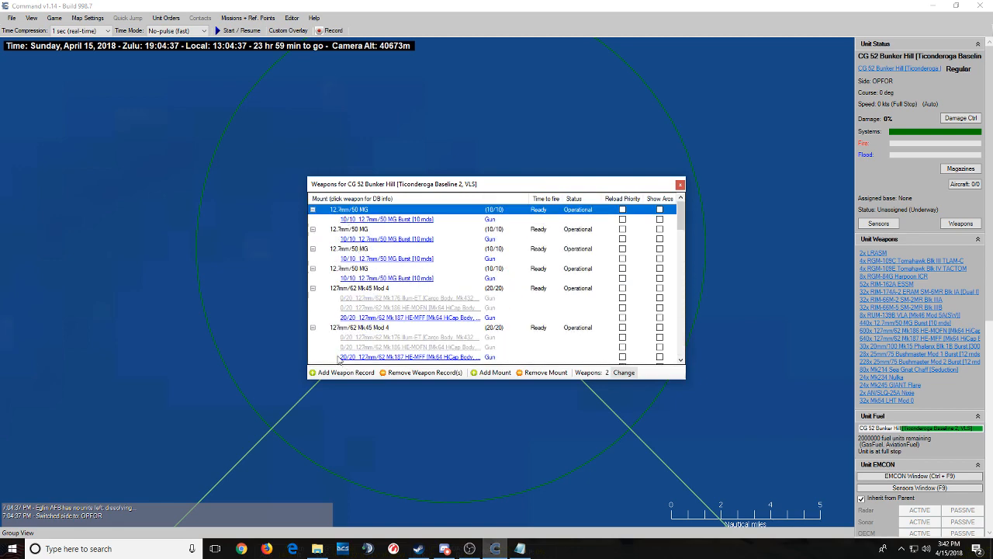
click(345, 373)
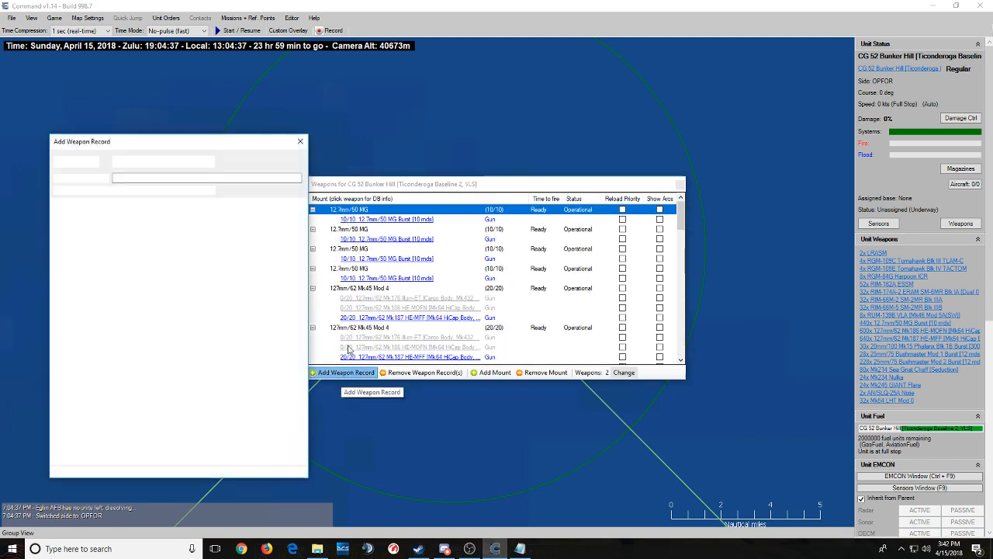
click(127, 176)
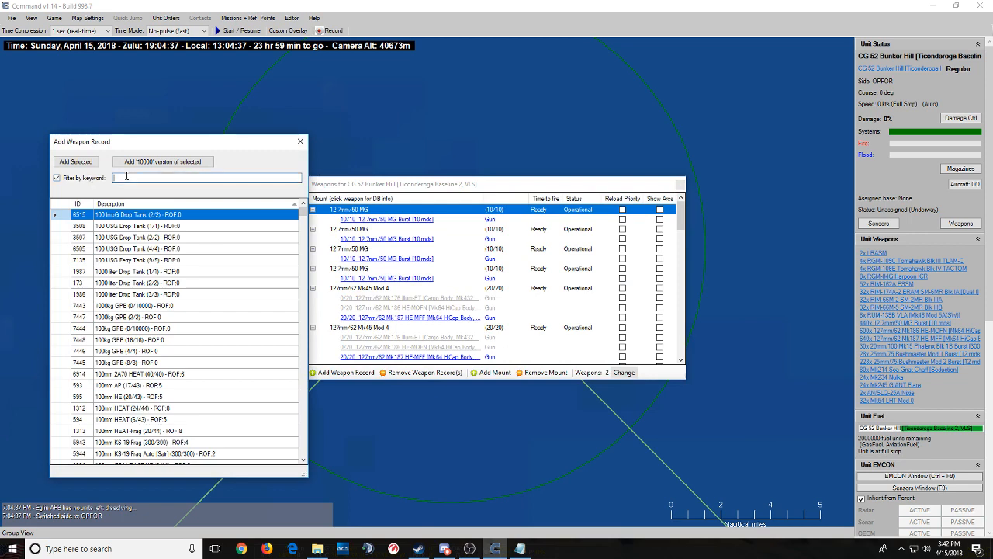
text(120mm)
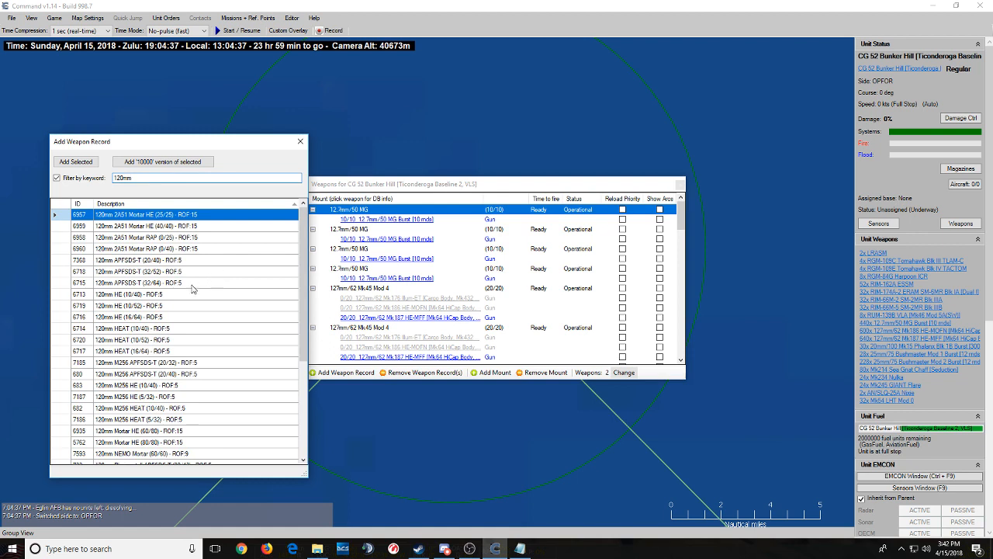
click(188, 387)
scroll(186, 389, down, 1)
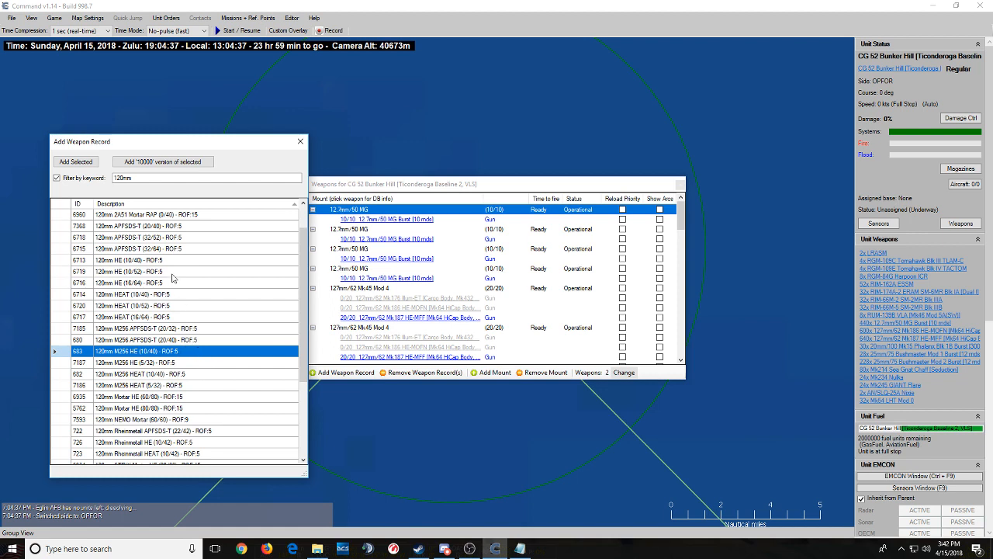
scroll(173, 289, down, 1)
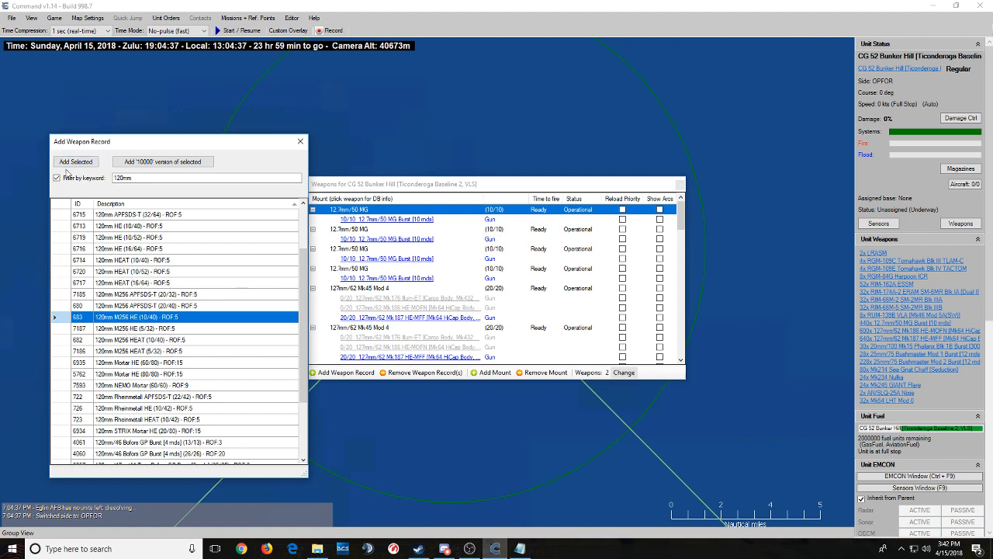
click(75, 161)
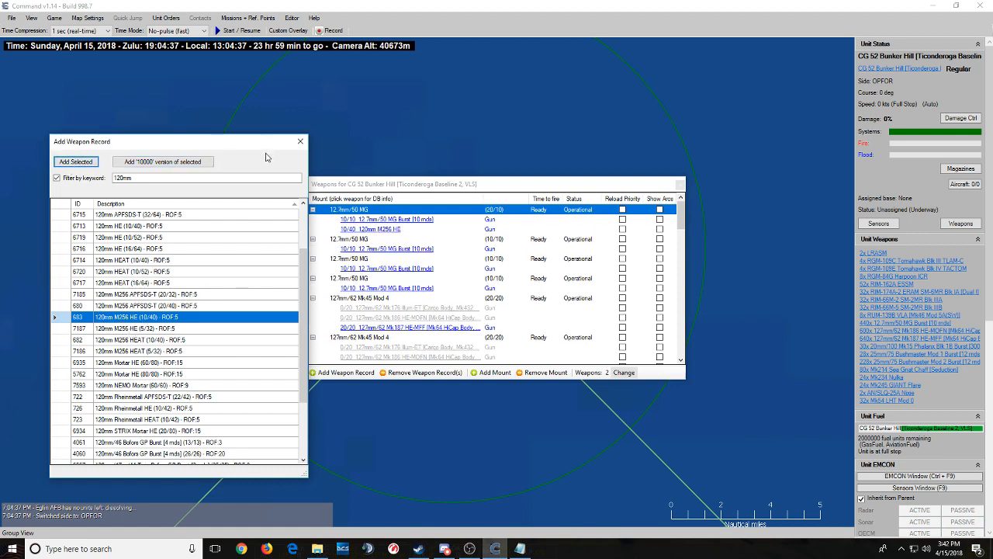
click(300, 141)
- Examine the cruiser's full list of weapon mounts and their loadouts, from the machine guns to the Mk53 Nulka launchers
scroll(424, 293, down, 4)
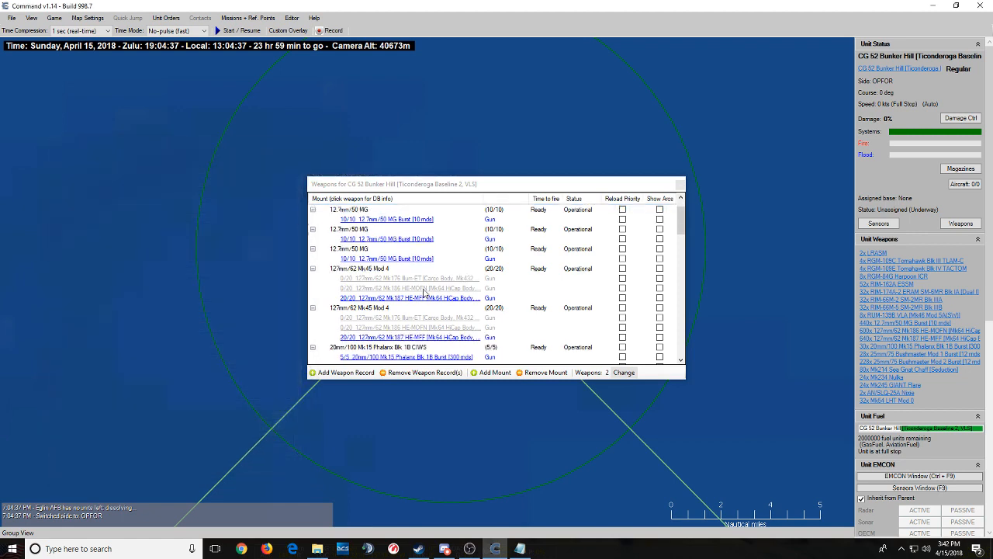
scroll(415, 301, down, 8)
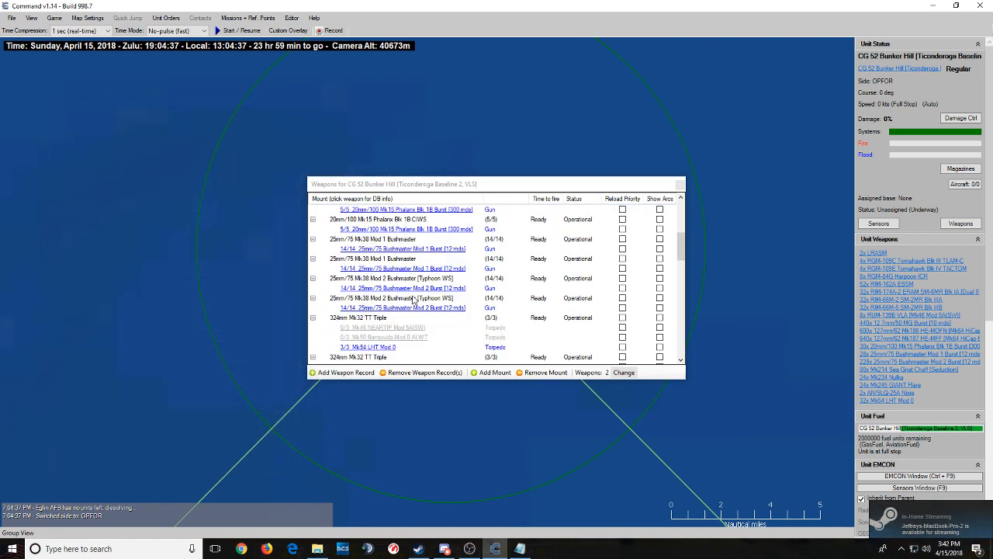
scroll(413, 300, up, 4)
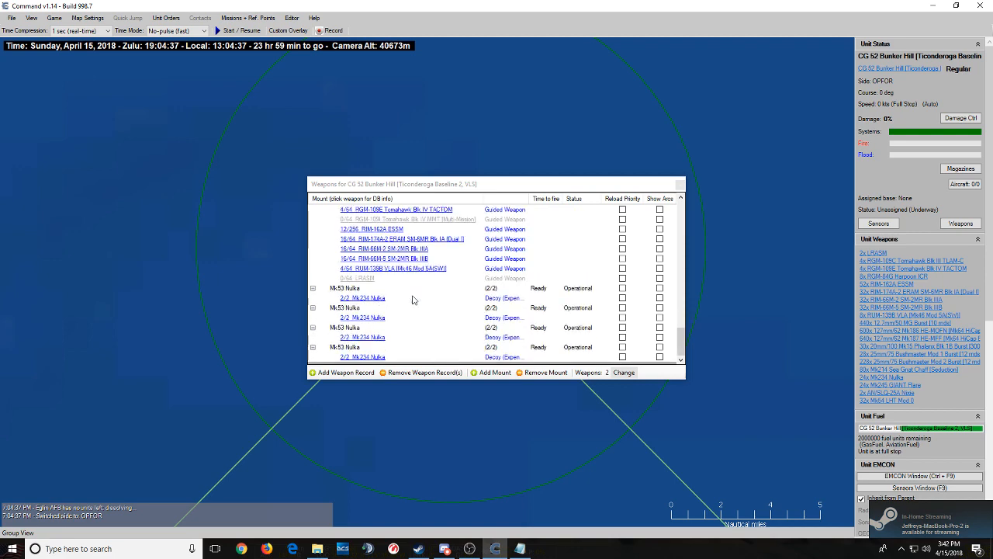
scroll(414, 305, up, 5)
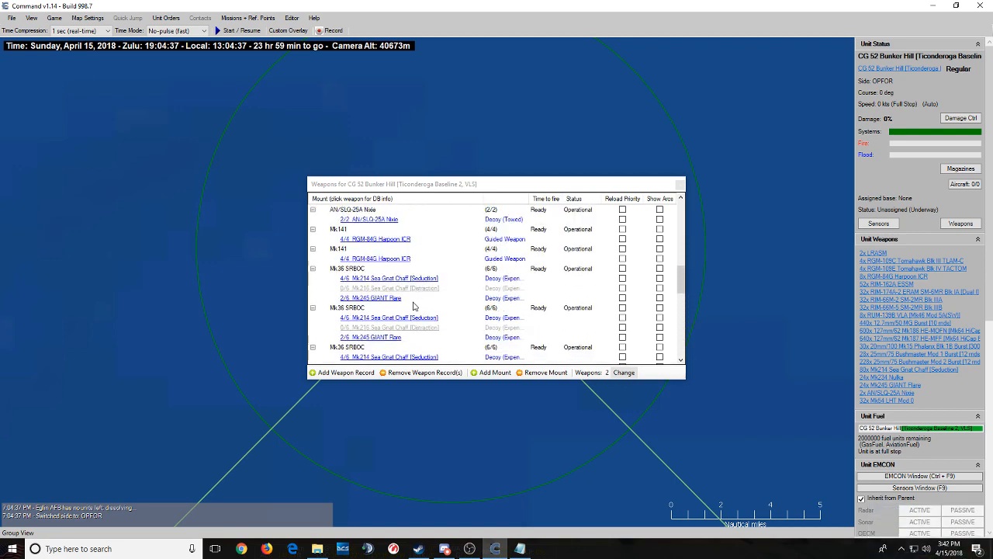
scroll(413, 306, up, 1)
scroll(414, 302, up, 5)
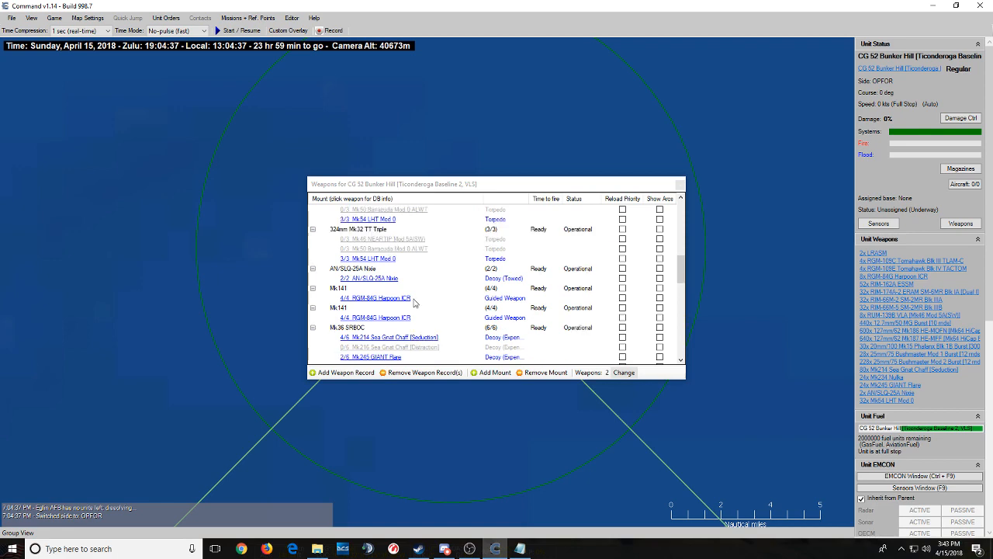
scroll(416, 303, up, 5)
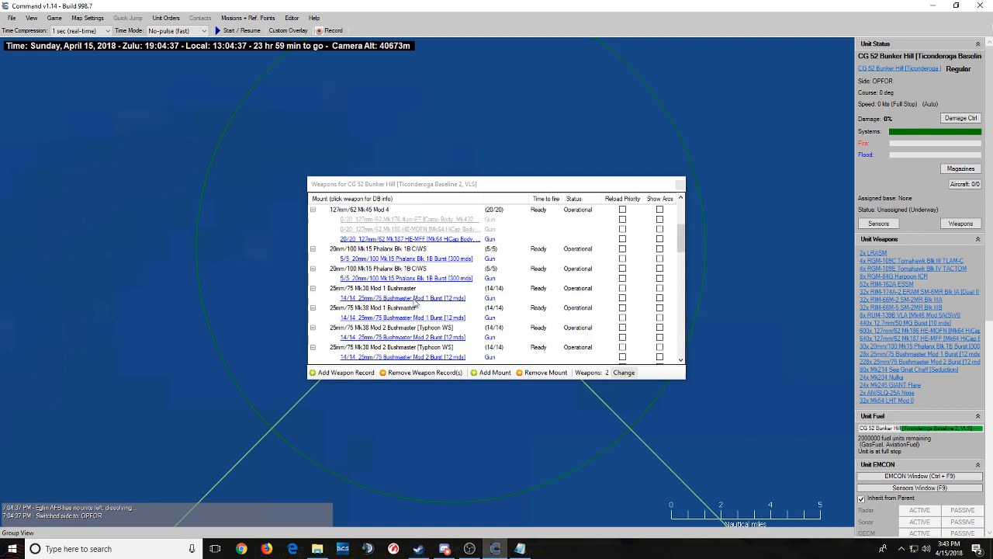
scroll(401, 286, up, 2)
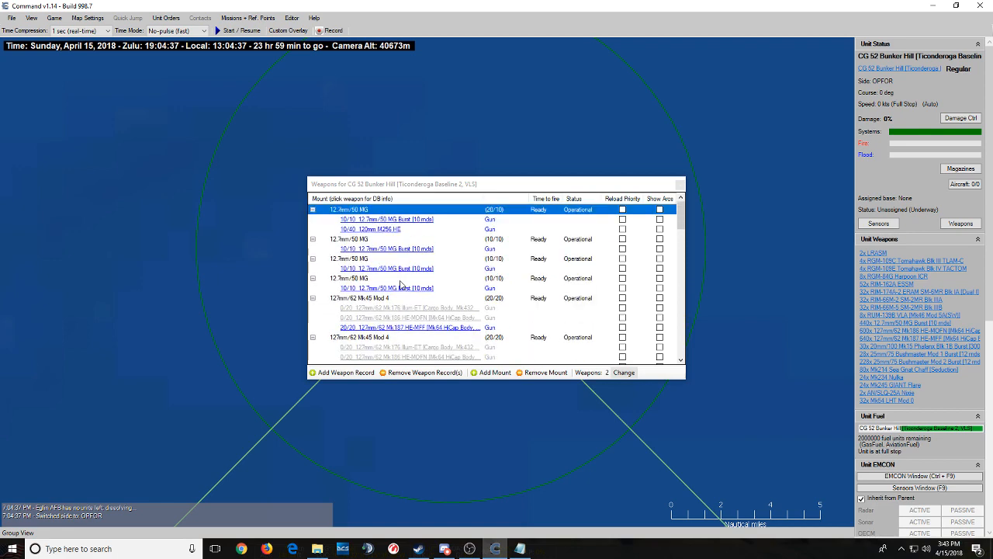
scroll(401, 285, down, 1)
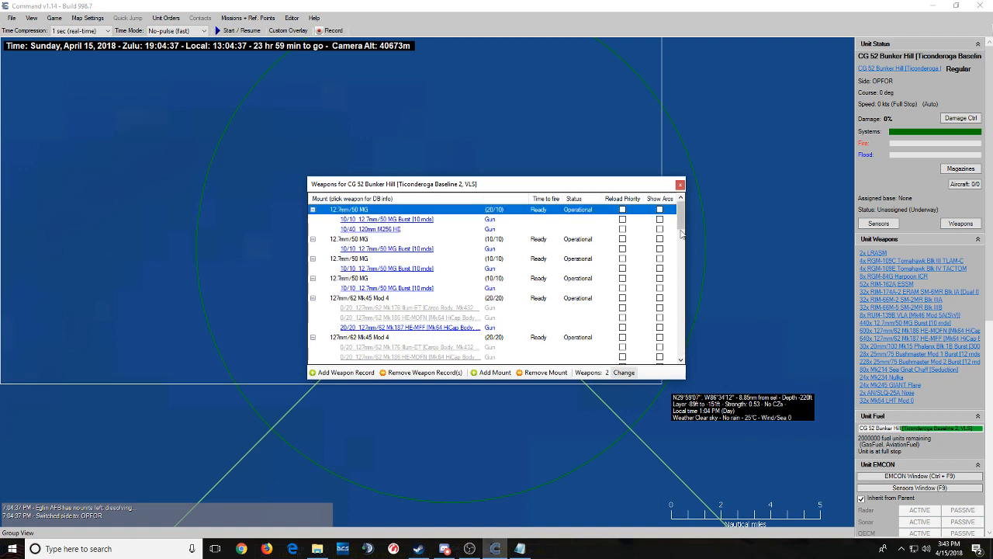
scroll(681, 218, up, 1)
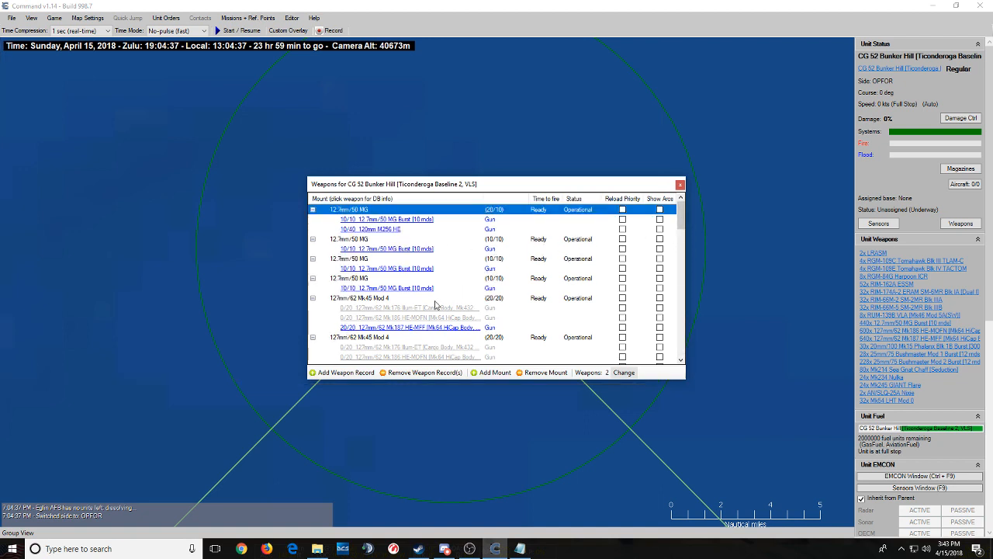
scroll(395, 341, down, 3)
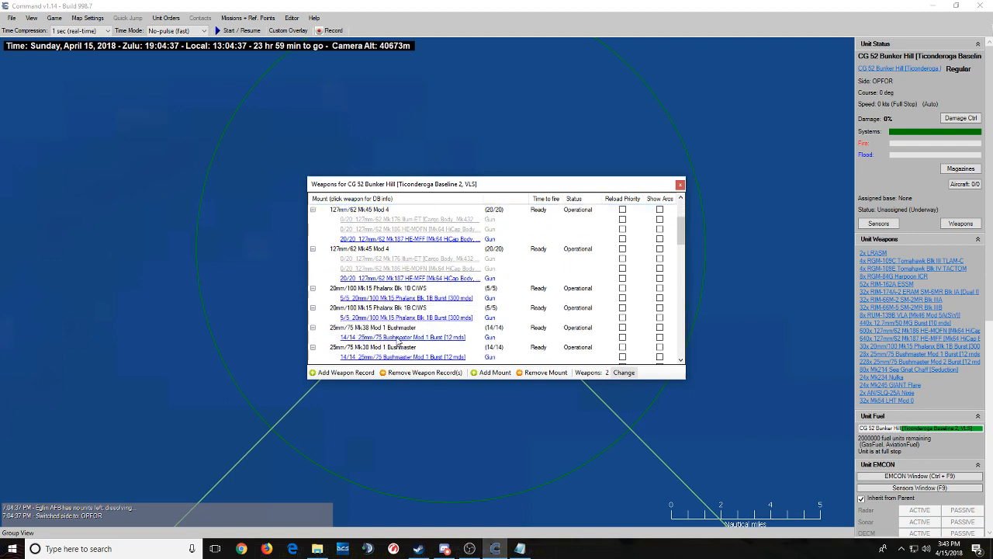
scroll(398, 341, down, 4)
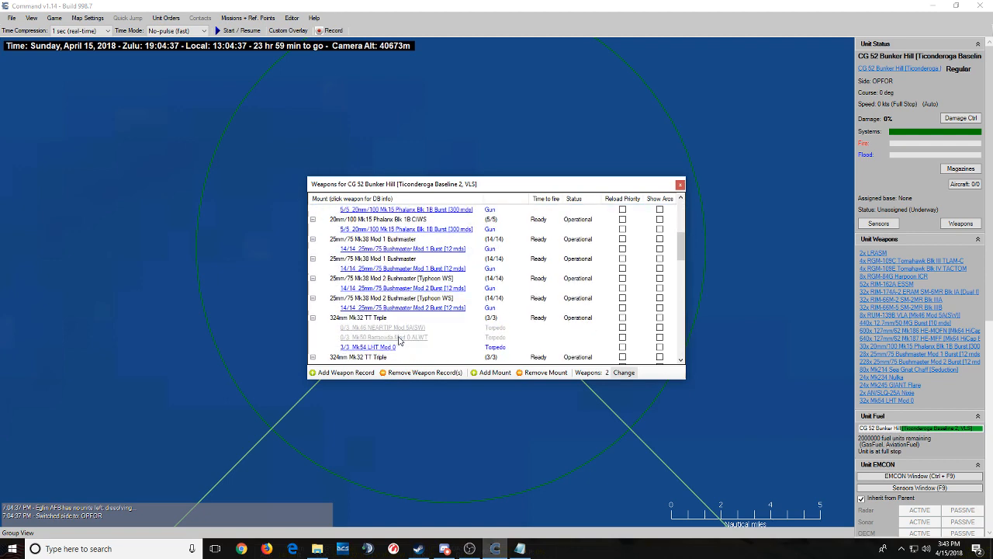
scroll(401, 339, down, 5)
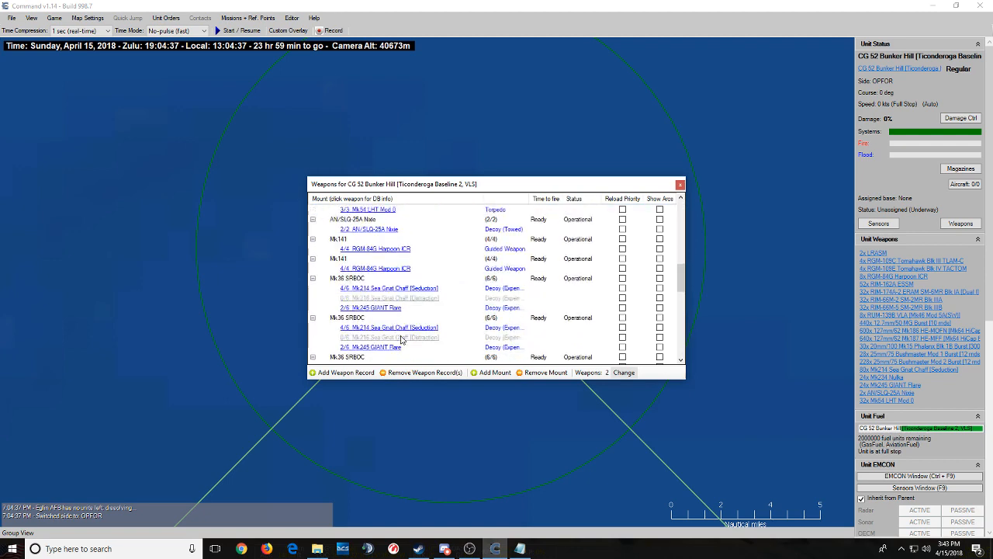
scroll(401, 339, down, 5)
scroll(401, 339, down, 5)
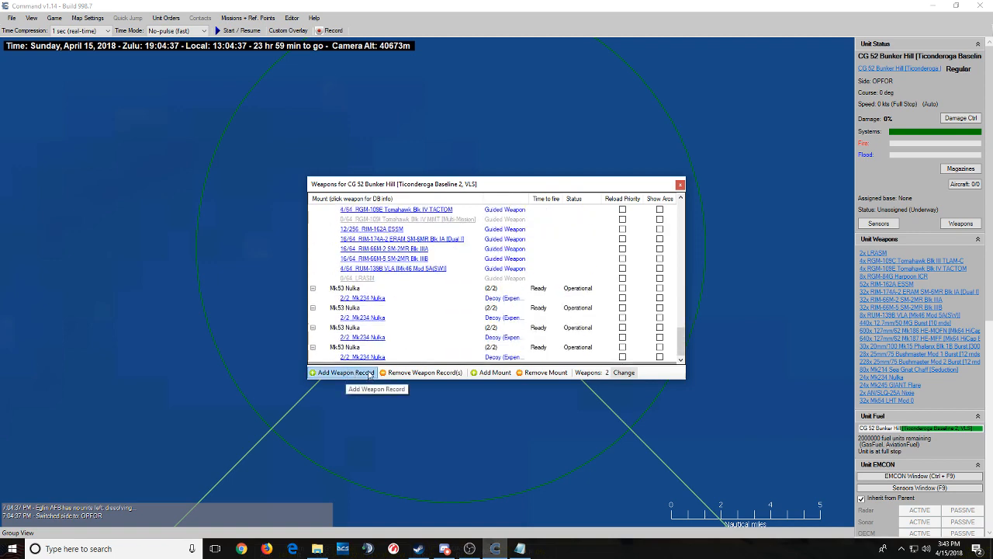
- Search the mounts available to add for M256, then filter them by 120mm instead
click(477, 374)
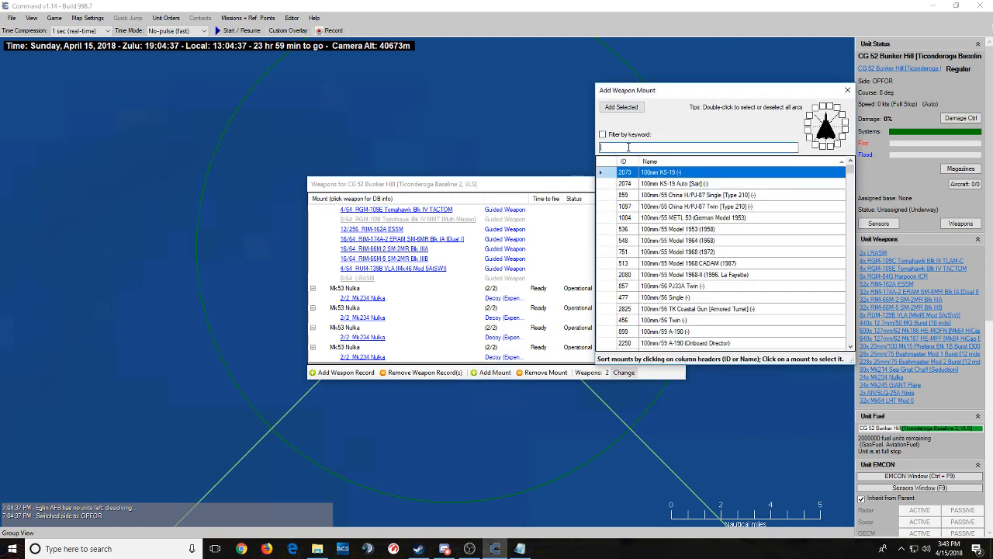
text(M256)
click(615, 132)
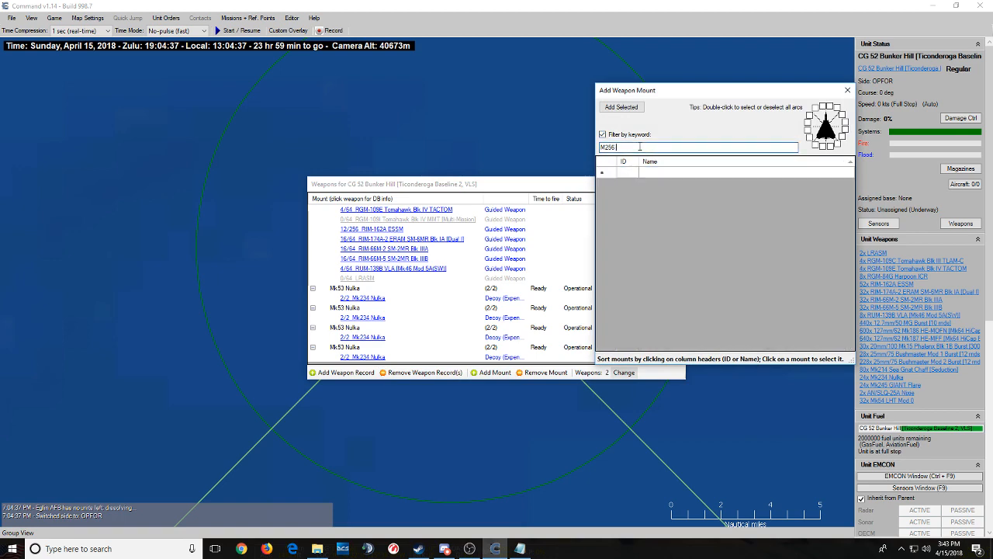
key(BackSpace)
key(BackSpace)
key(BackSpace)
key(BackSpace)
text(120mm)
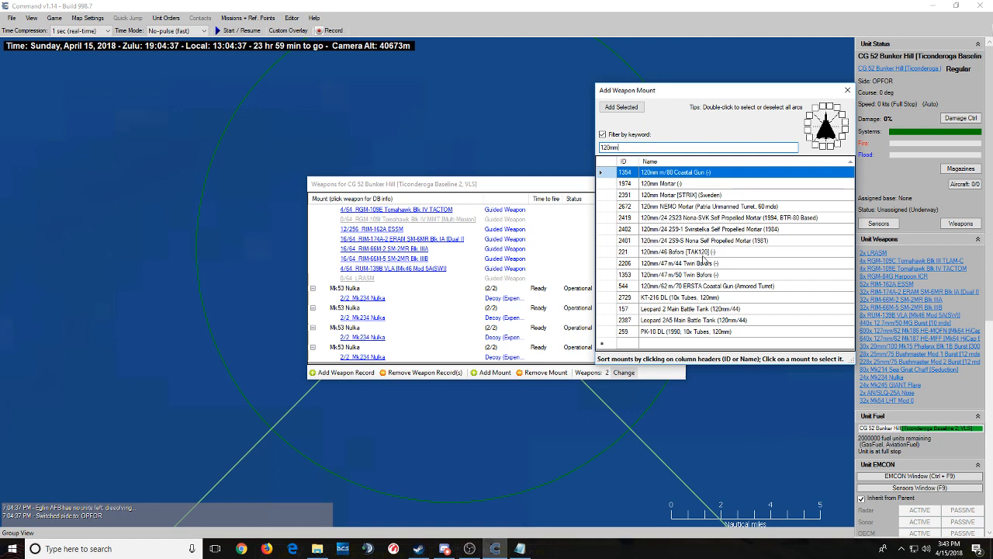
- Add the Leopard 2 Main Battle Tank (120mm/44) mount to the cruiser with its aft firing arcs enabled, then close the mount list
click(731, 310)
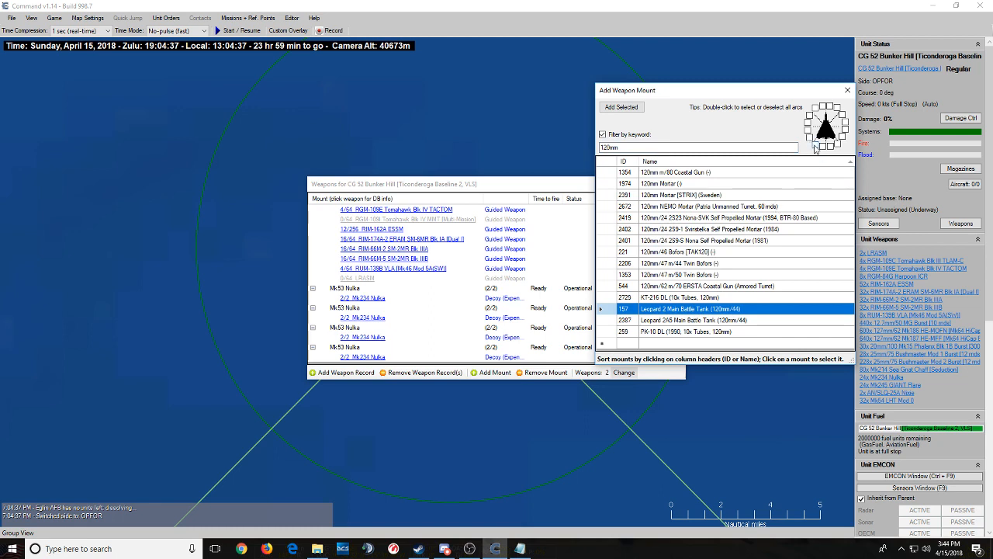
click(816, 146)
click(823, 147)
click(830, 147)
click(838, 144)
click(626, 108)
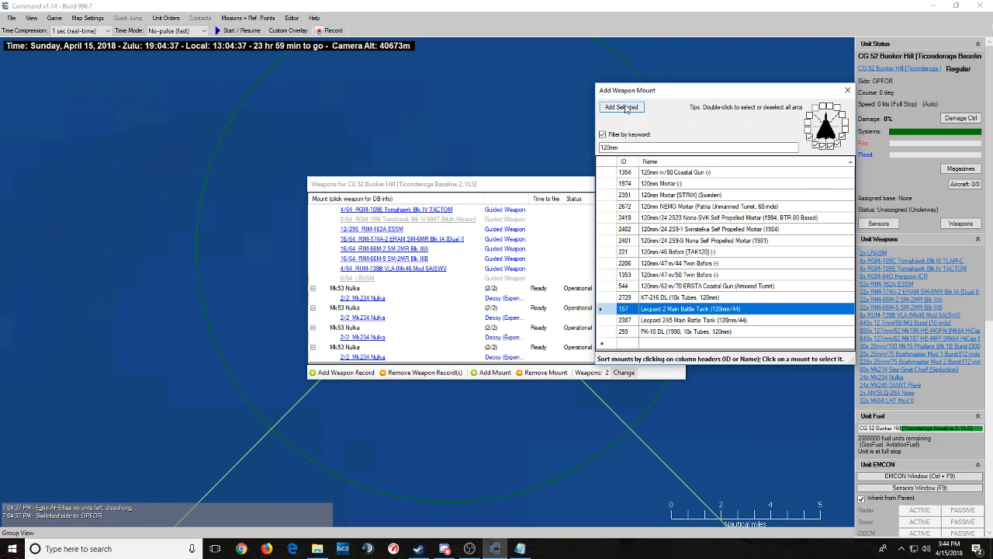
click(848, 91)
- Locate the Leopard 2 Main Battle Tank mount in the cruiser's weapons list and review its weapon records
scroll(545, 316, down, 3)
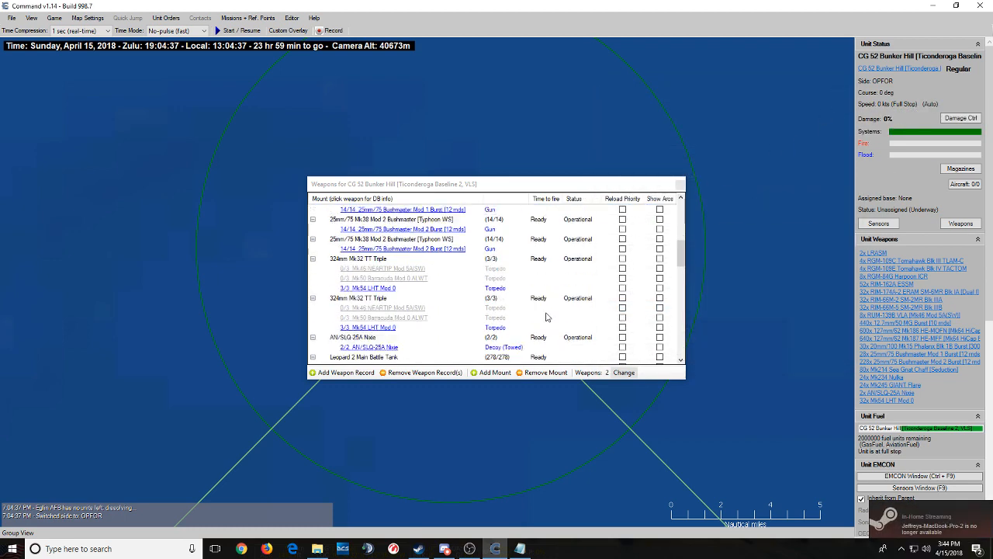
scroll(545, 316, down, 10)
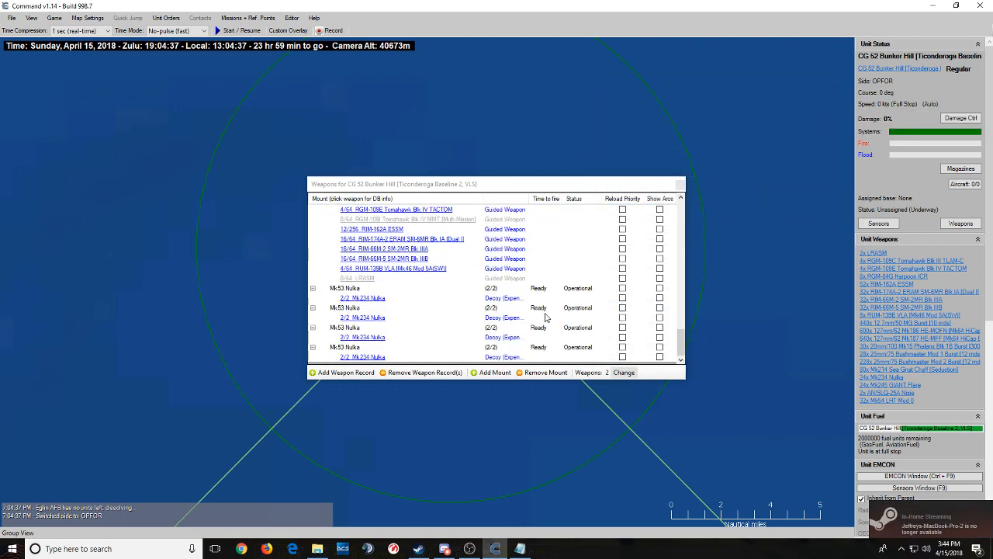
scroll(546, 316, up, 6)
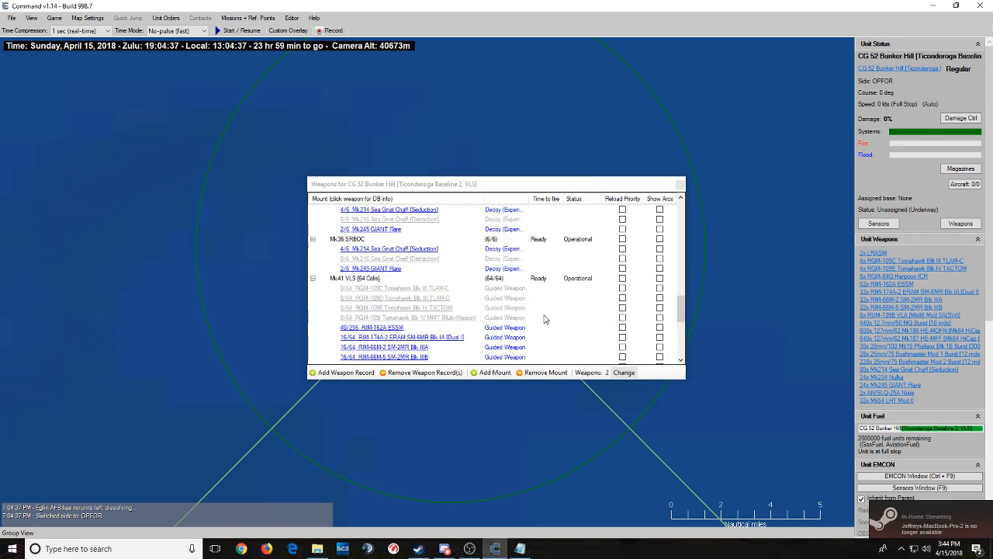
scroll(544, 319, up, 3)
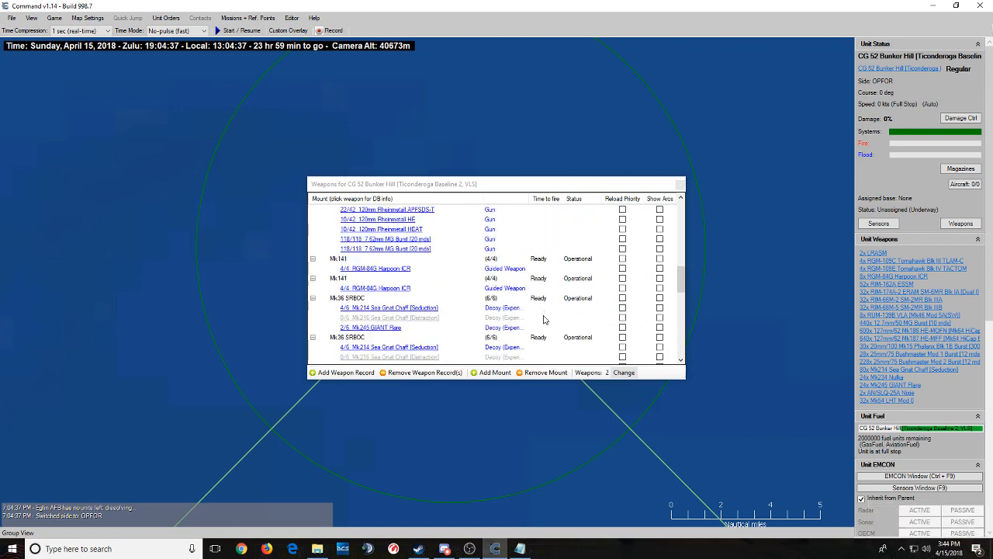
scroll(544, 319, up, 4)
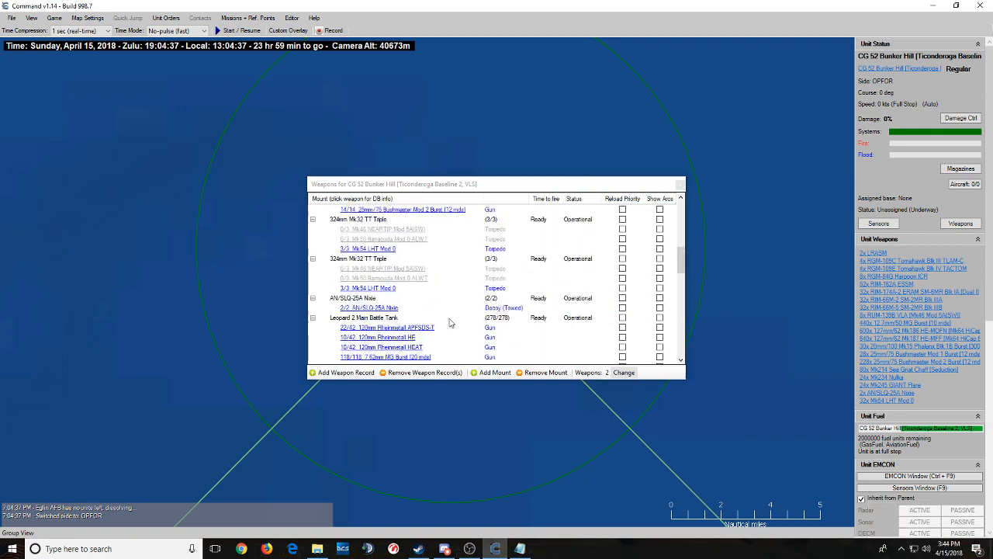
click(403, 319)
scroll(410, 325, down, 2)
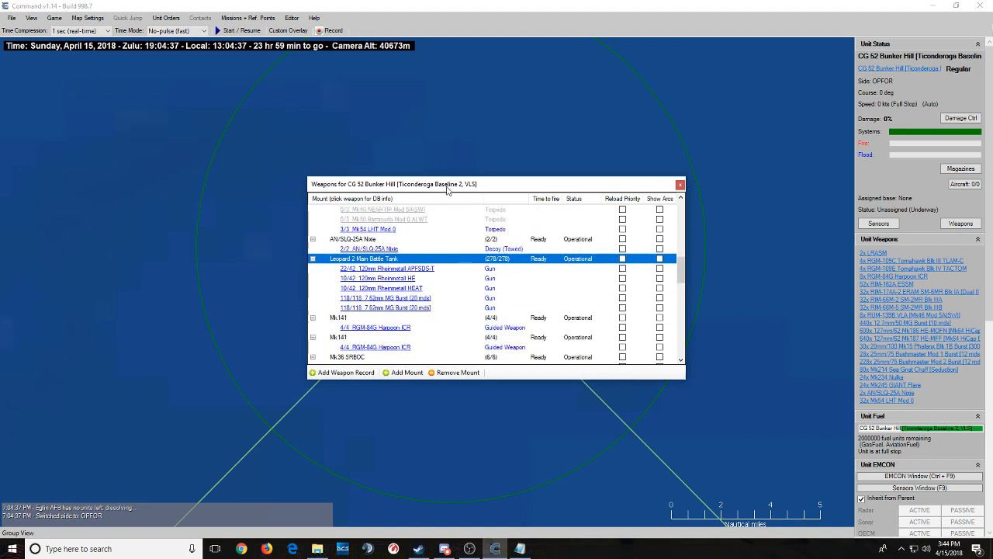
- Close the cruiser's weapons list and examine the range rings around the ship relative to the coastline
drag(447, 191, 599, 85)
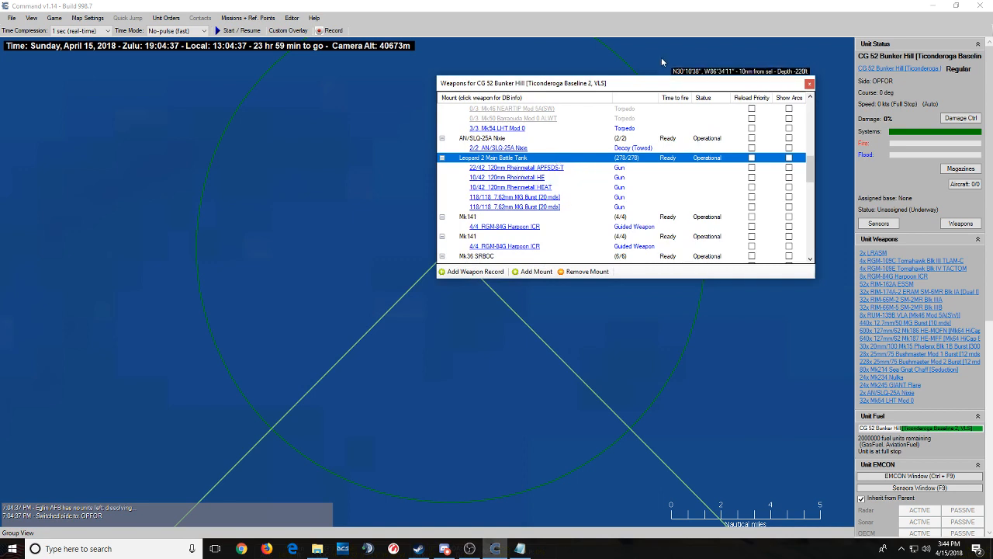
click(809, 83)
scroll(624, 164, down, 4)
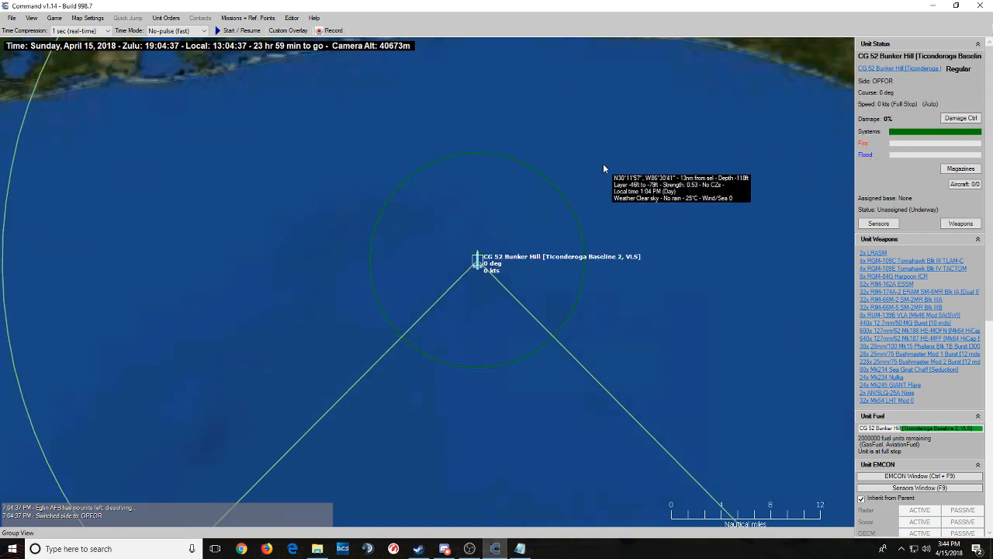
scroll(612, 197, down, 2)
scroll(617, 200, down, 2)
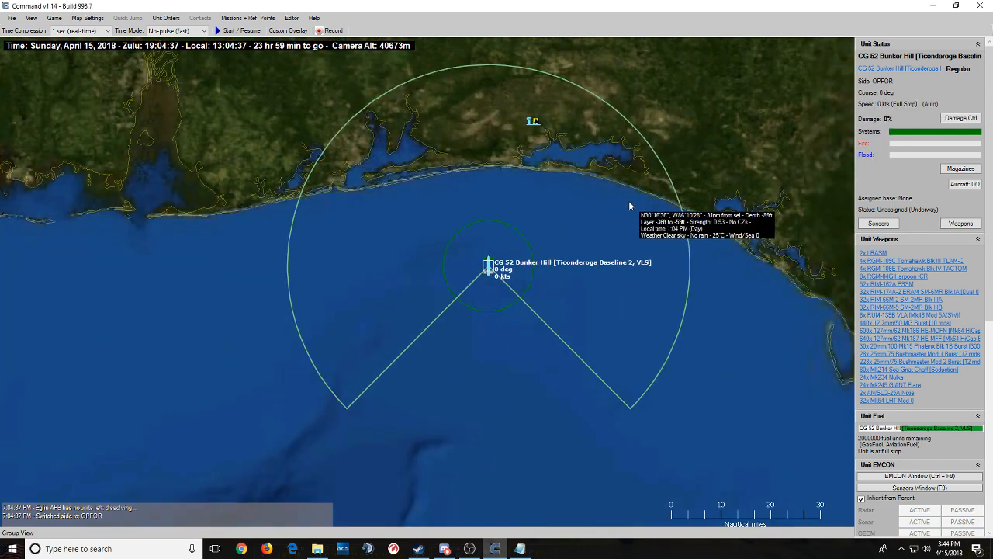
scroll(488, 268, up, 4)
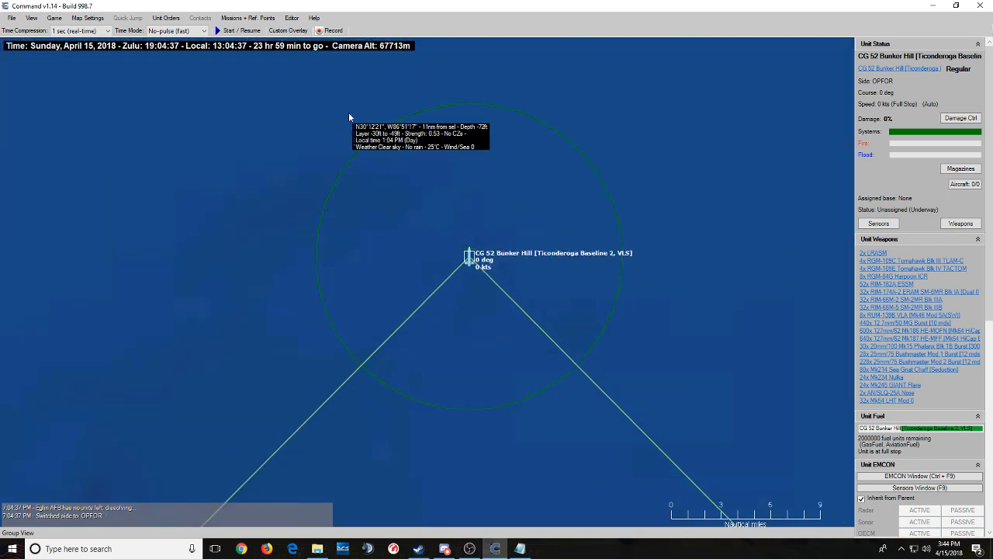
scroll(501, 275, down, 1)
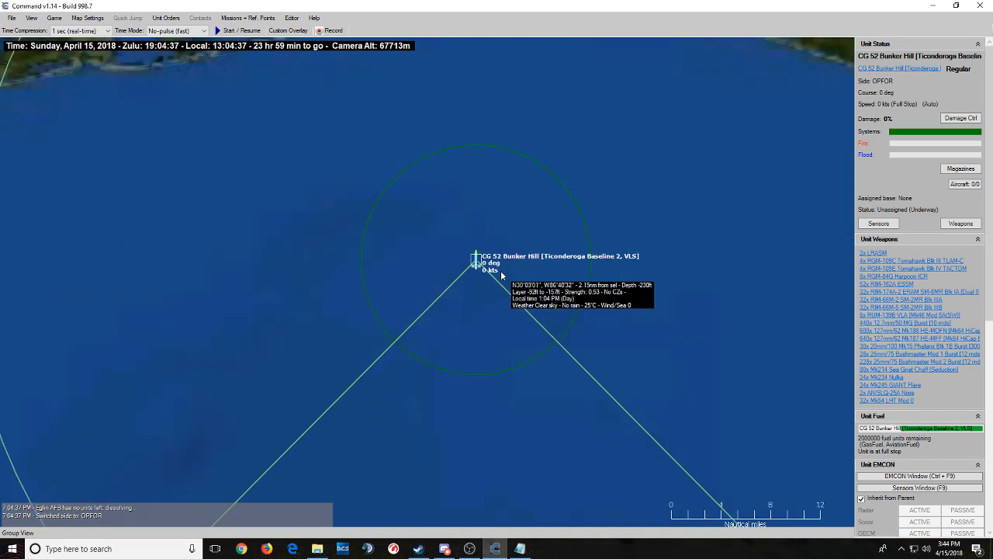
- Select the OPFOR Airbase on the map, then reselect the CG 52 Bunker Hill cruiser to refresh its weapons summary
scroll(500, 275, down, 3)
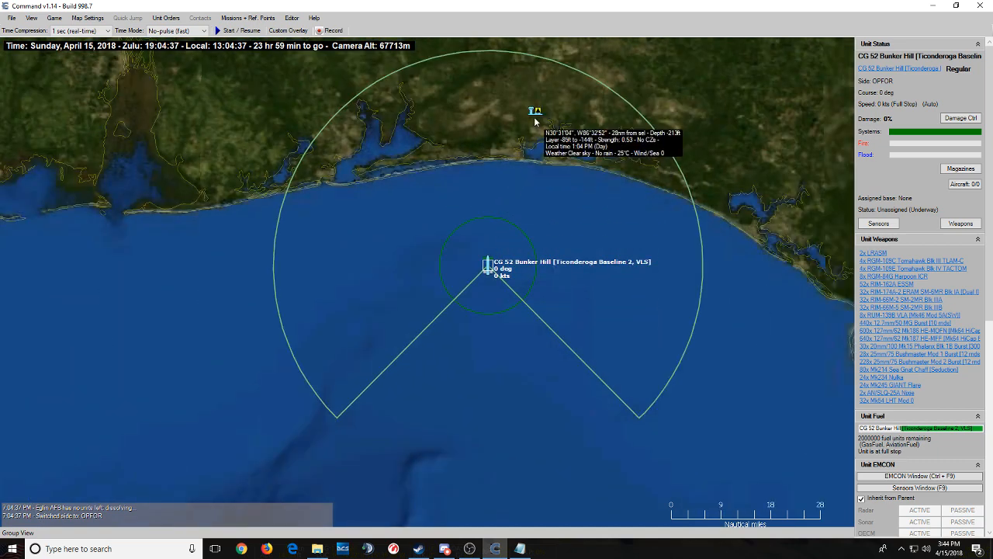
click(535, 116)
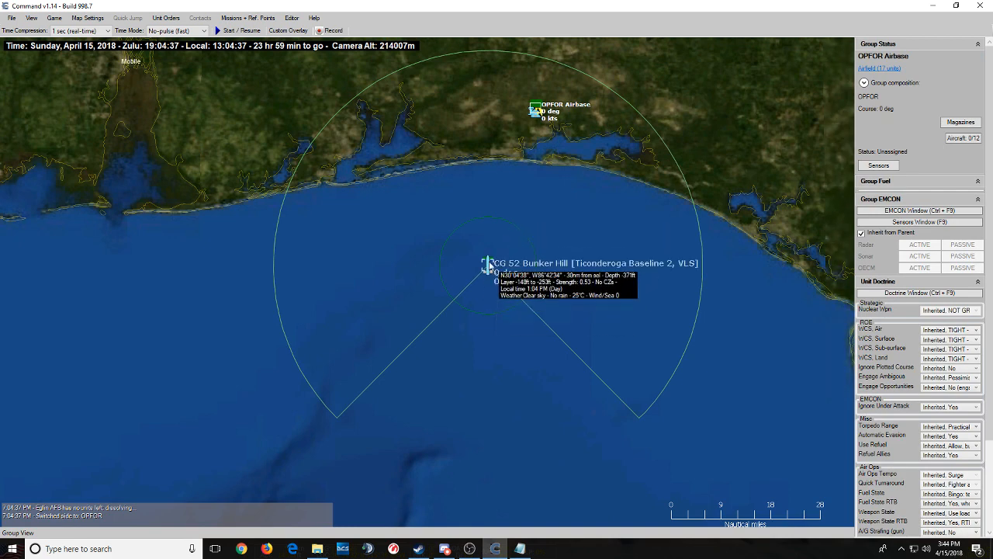
click(487, 265)
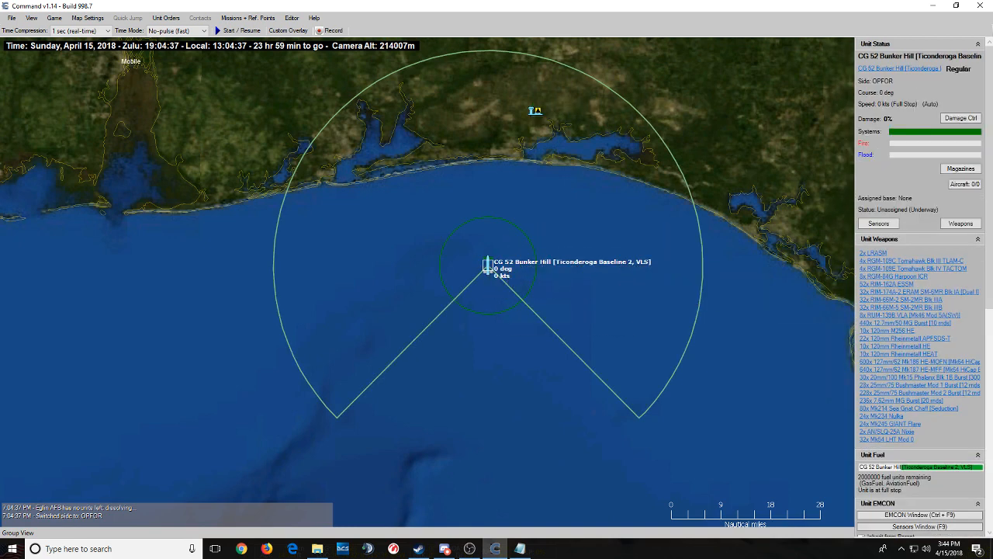